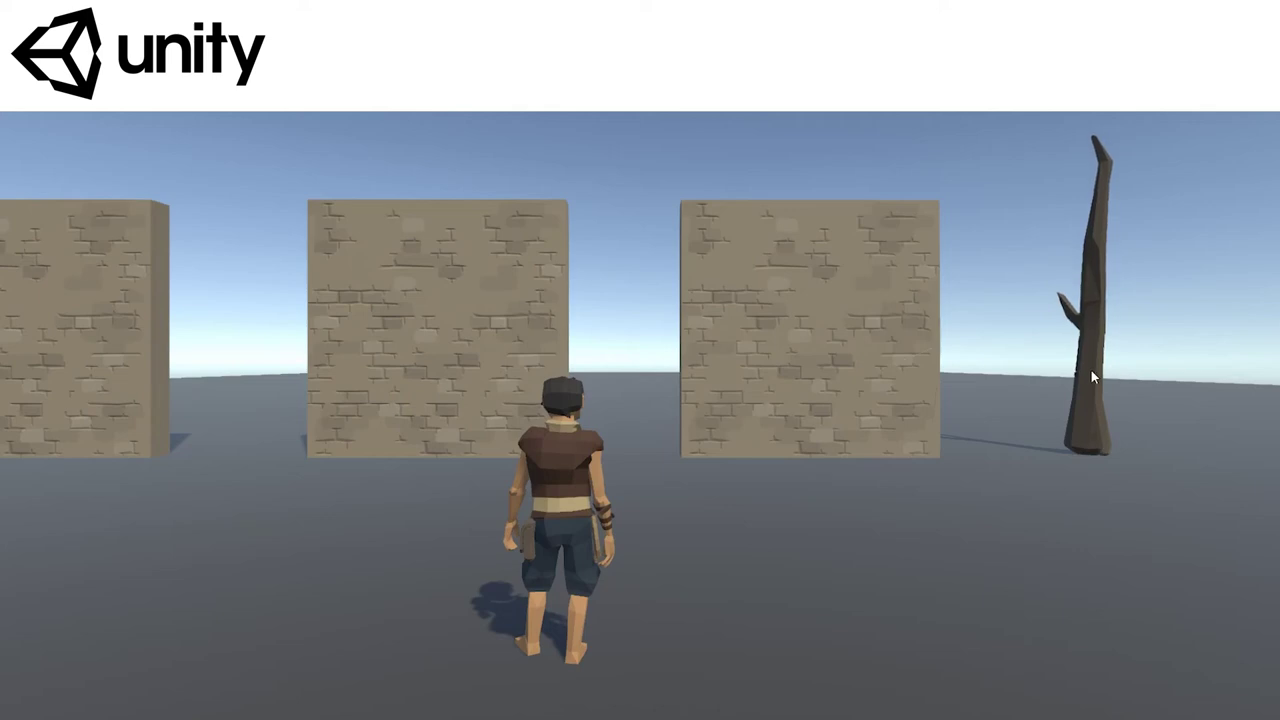
{"action": "left_click", "coordinate": [870, 373]}
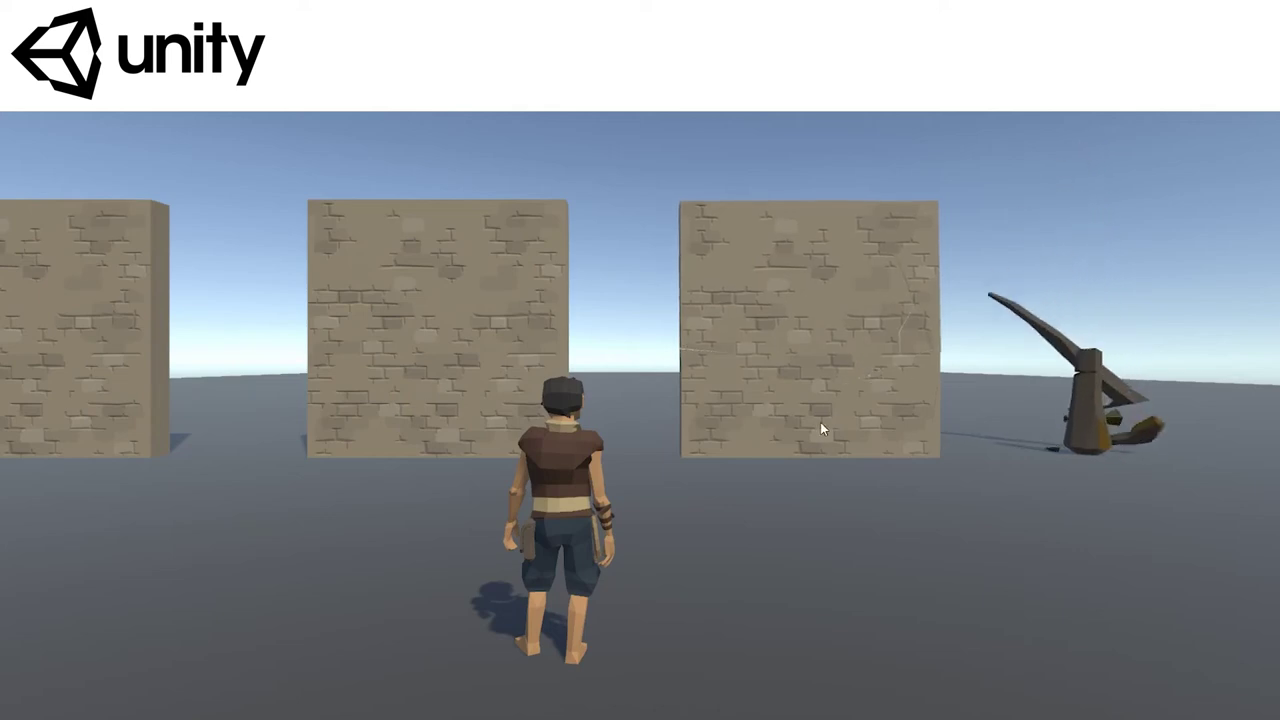
{"action": "left_click", "coordinate": [920, 425]}
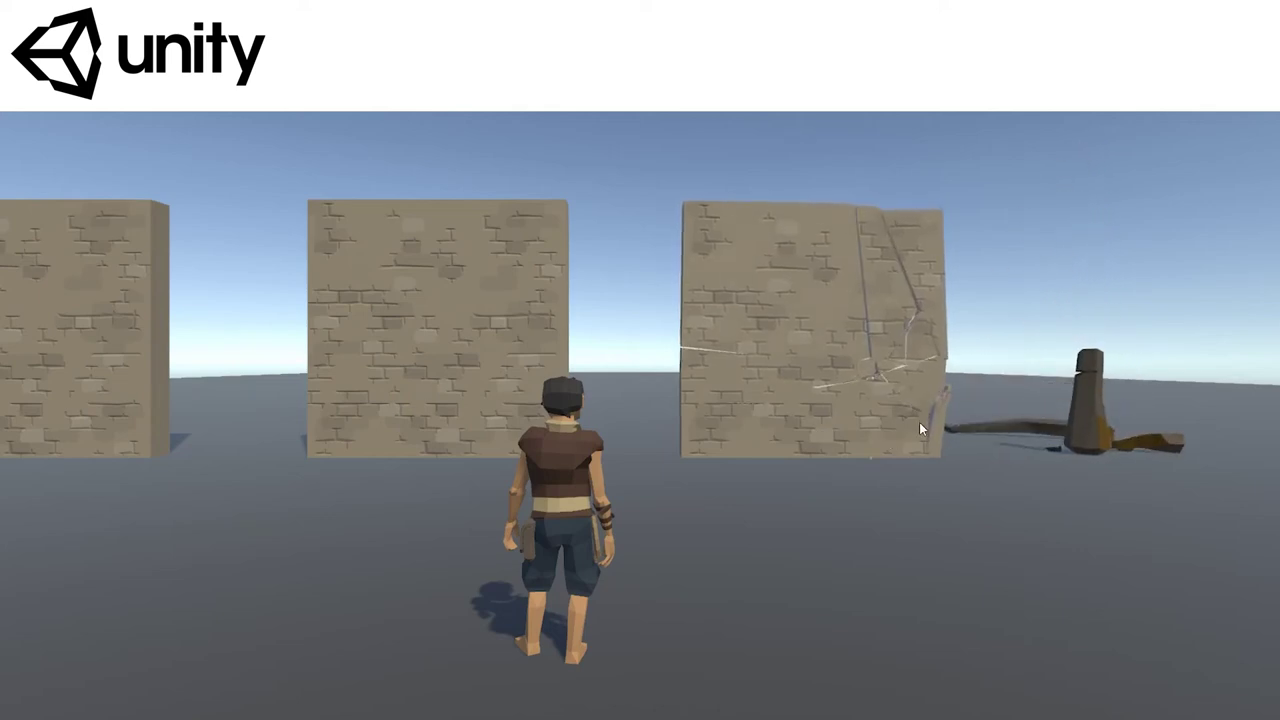
{"action": "left_click", "coordinate": [380, 400]}
{"action": "left_click", "coordinate": [398, 349]}
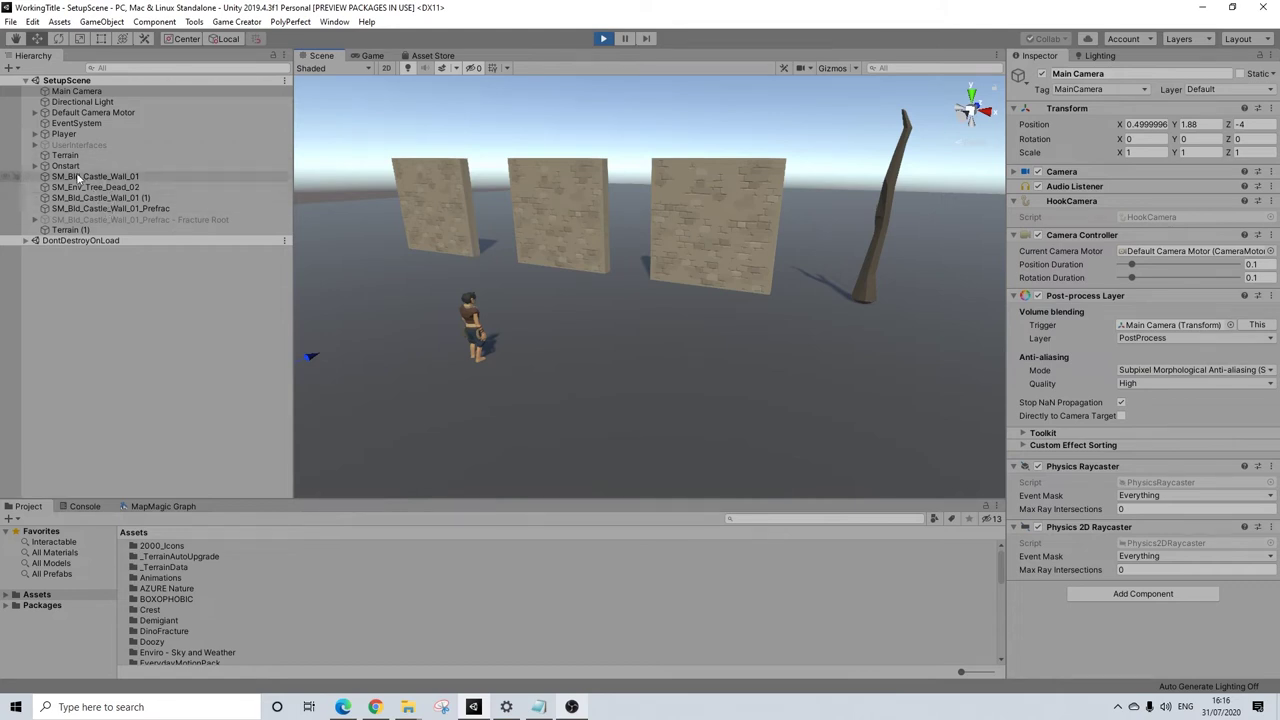
Examine the Rigidbody and fracture script settings of the dead tree and each of the three castle walls.
{"action": "left_click", "coordinate": [97, 187]}
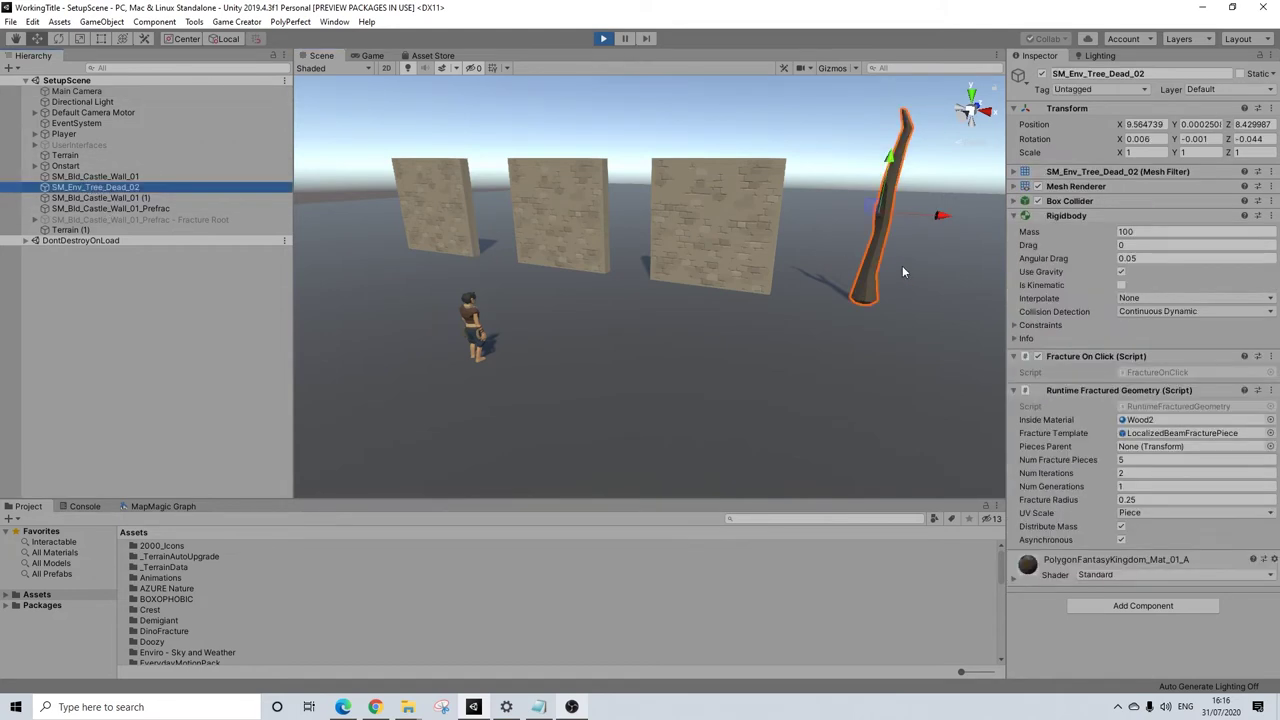
{"action": "mouse_move", "coordinate": [850, 289]}
{"action": "middle_mouse_down"}
{"action": "mouse_move", "coordinate": [826, 300]}
{"action": "mouse_move", "coordinate": [844, 314]}
{"action": "mouse_move", "coordinate": [850, 301]}
{"action": "middle_mouse_up"}
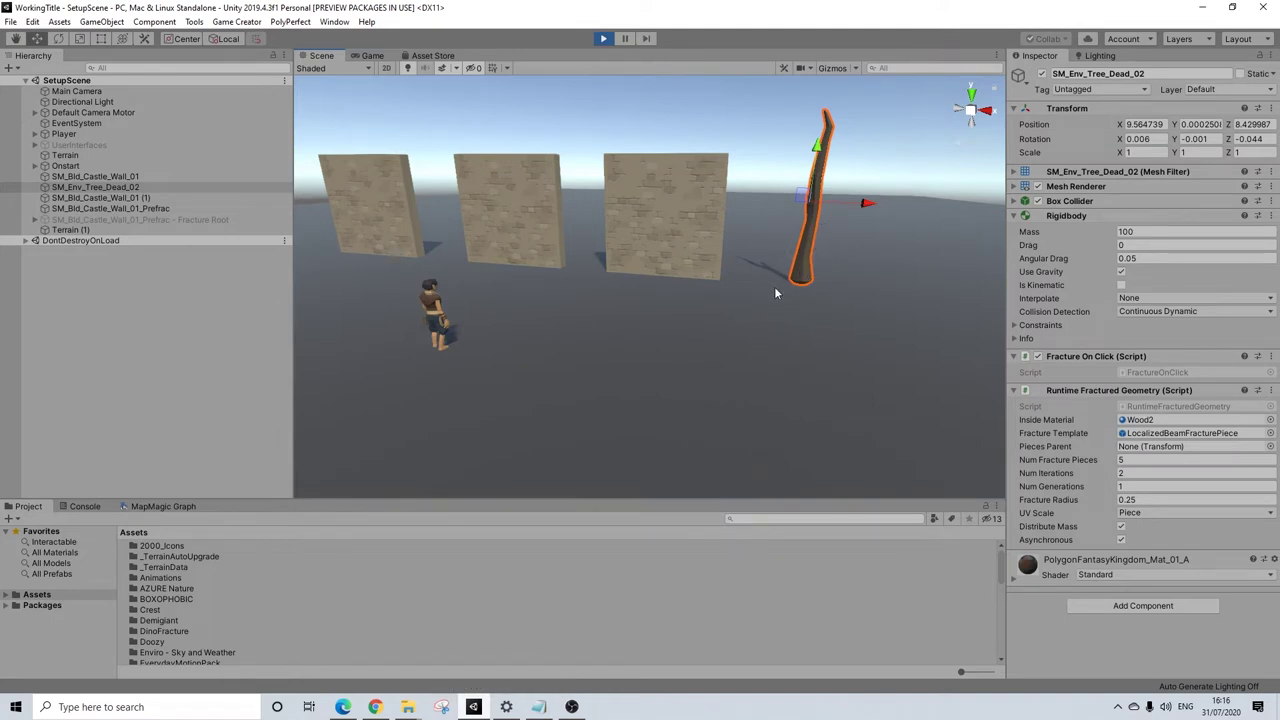
{"action": "scroll", "coordinate": [780, 254], "scroll_direction": "down", "scroll_amount": 1}
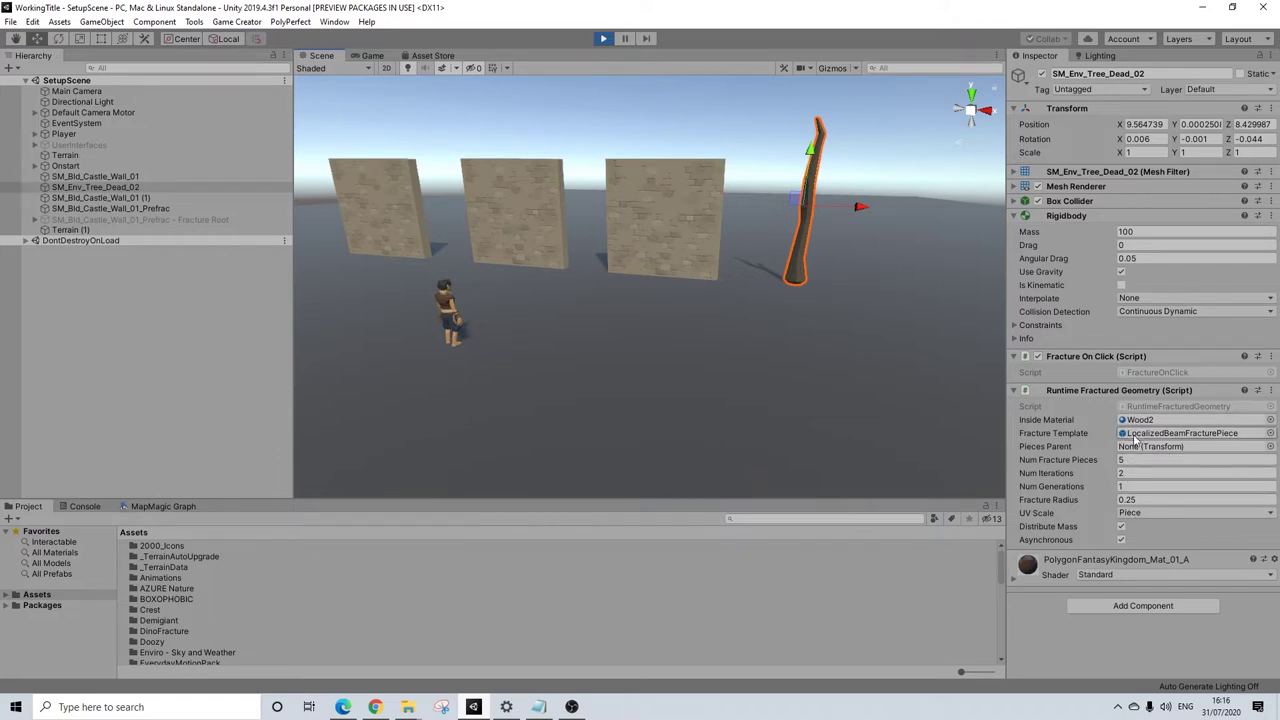
{"action": "left_click", "coordinate": [692, 229]}
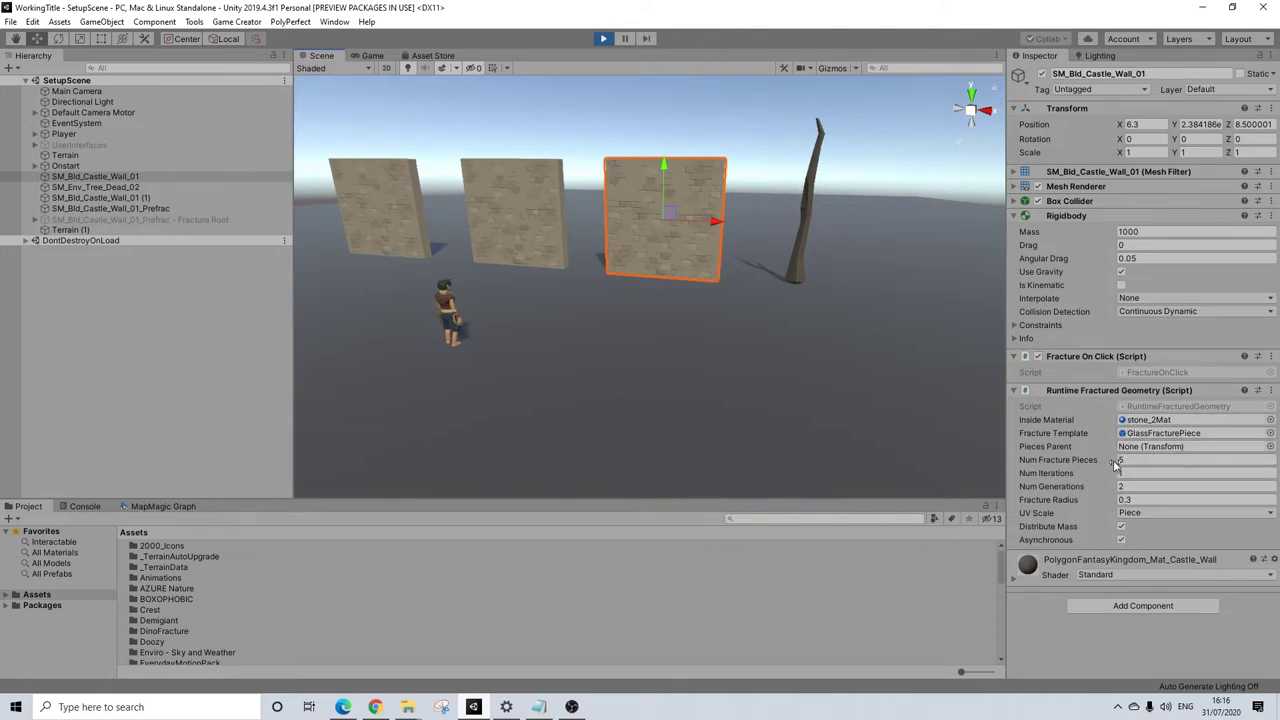
{"action": "left_click", "coordinate": [504, 228]}
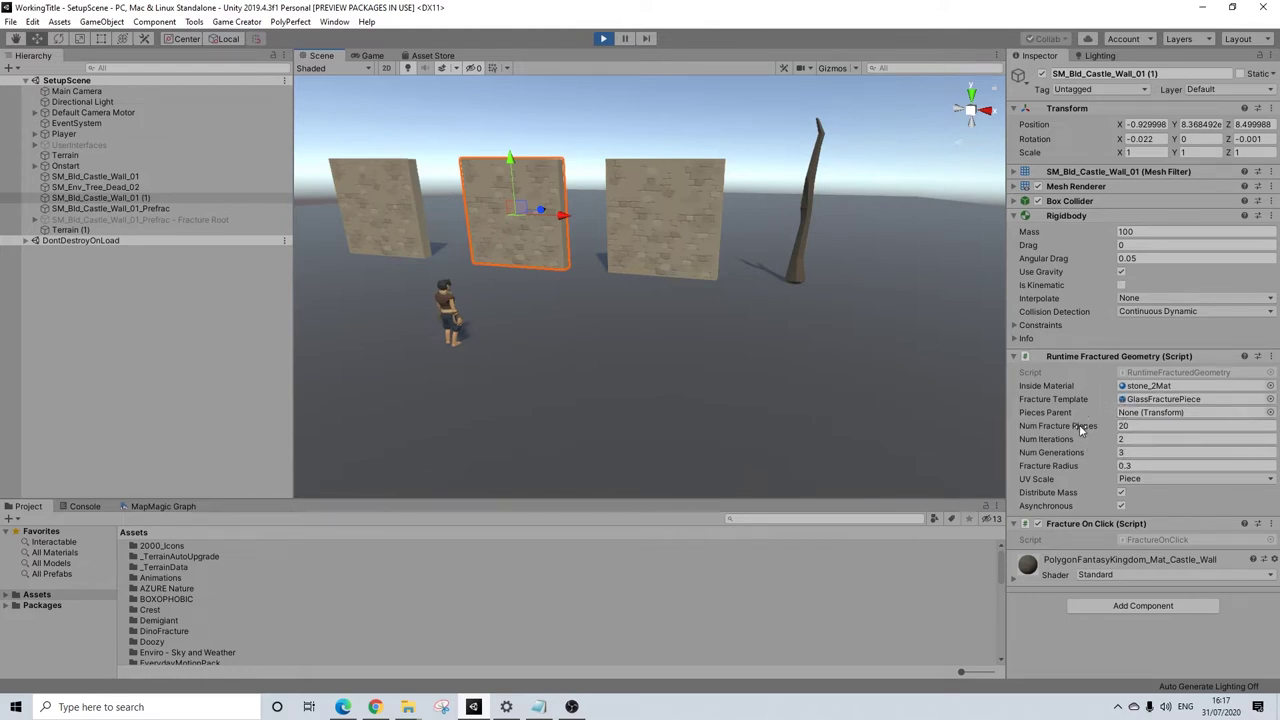
{"action": "left_click", "coordinate": [800, 218]}
{"action": "left_click", "coordinate": [718, 223]}
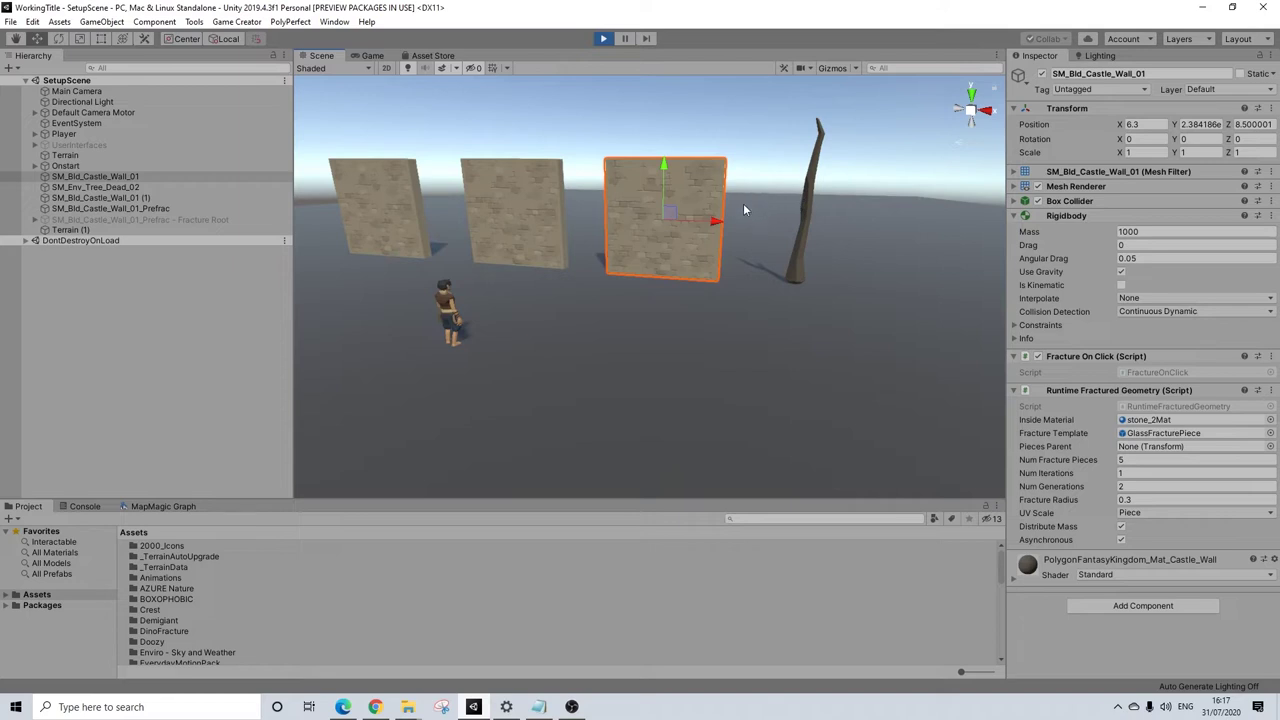
{"action": "left_click", "coordinate": [536, 208]}
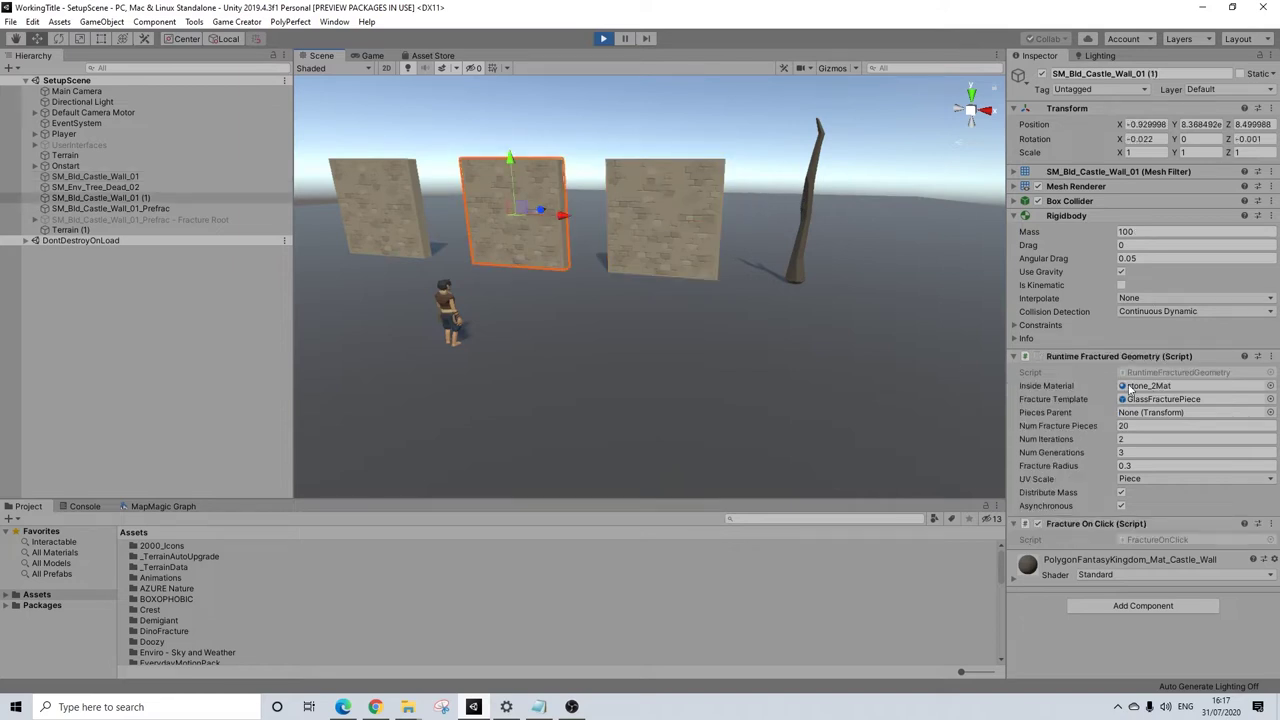
{"action": "left_click", "coordinate": [406, 205]}
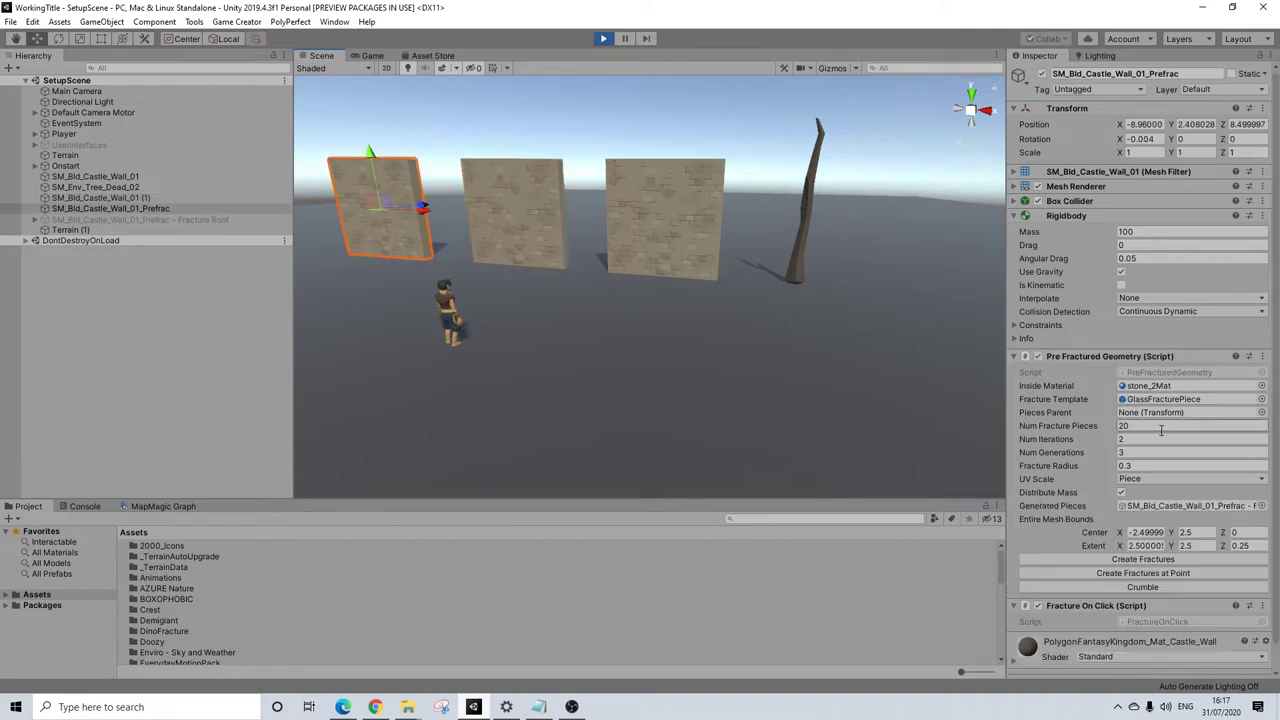
{"action": "scroll", "coordinate": [1092, 412], "scroll_direction": "down", "scroll_amount": 1}
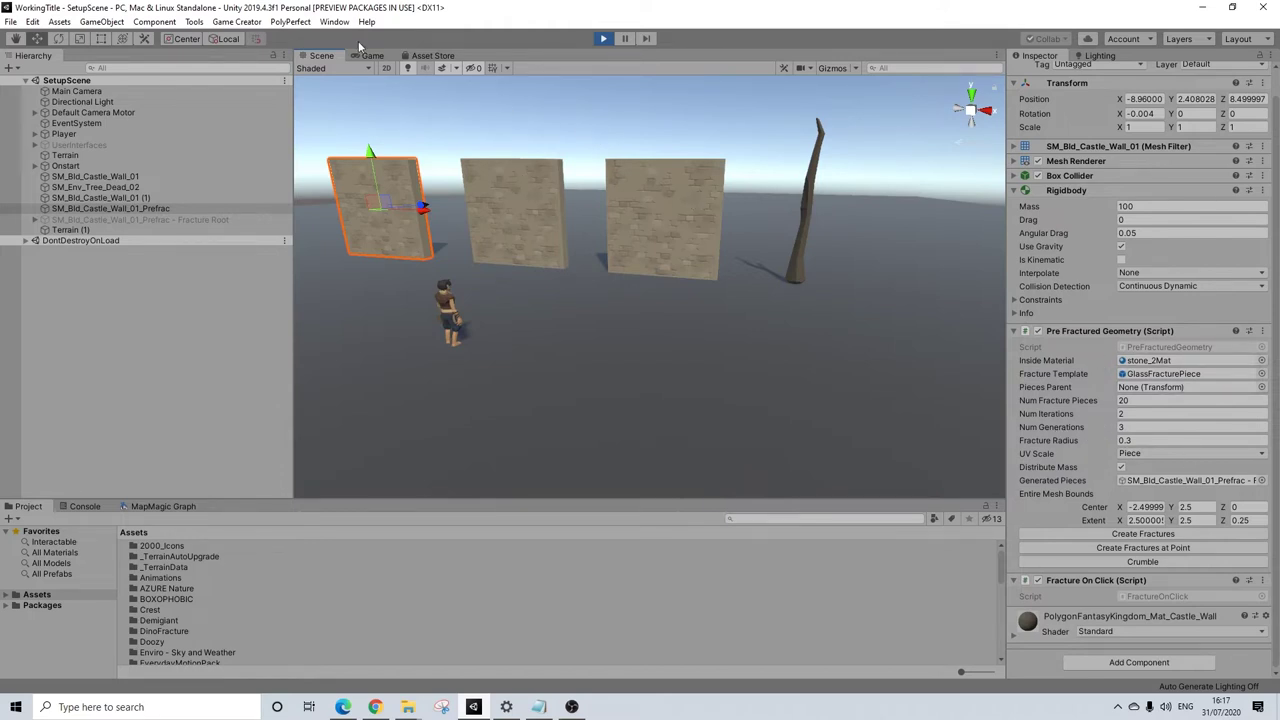
Test the runtime fracturing in the running game by breaking the dead tree and the two castle walls nearest to it.
{"action": "left_click", "coordinate": [367, 57]}
{"action": "left_click", "coordinate": [897, 293]}
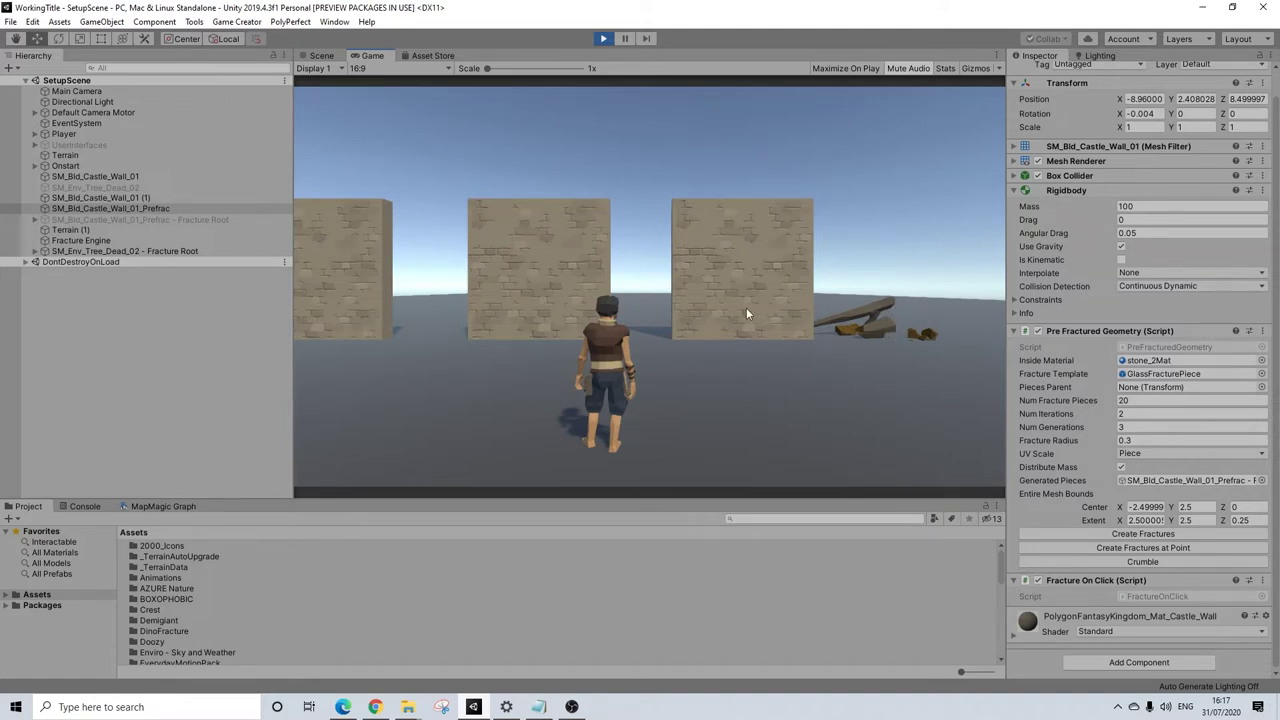
{"action": "left_click", "coordinate": [680, 295]}
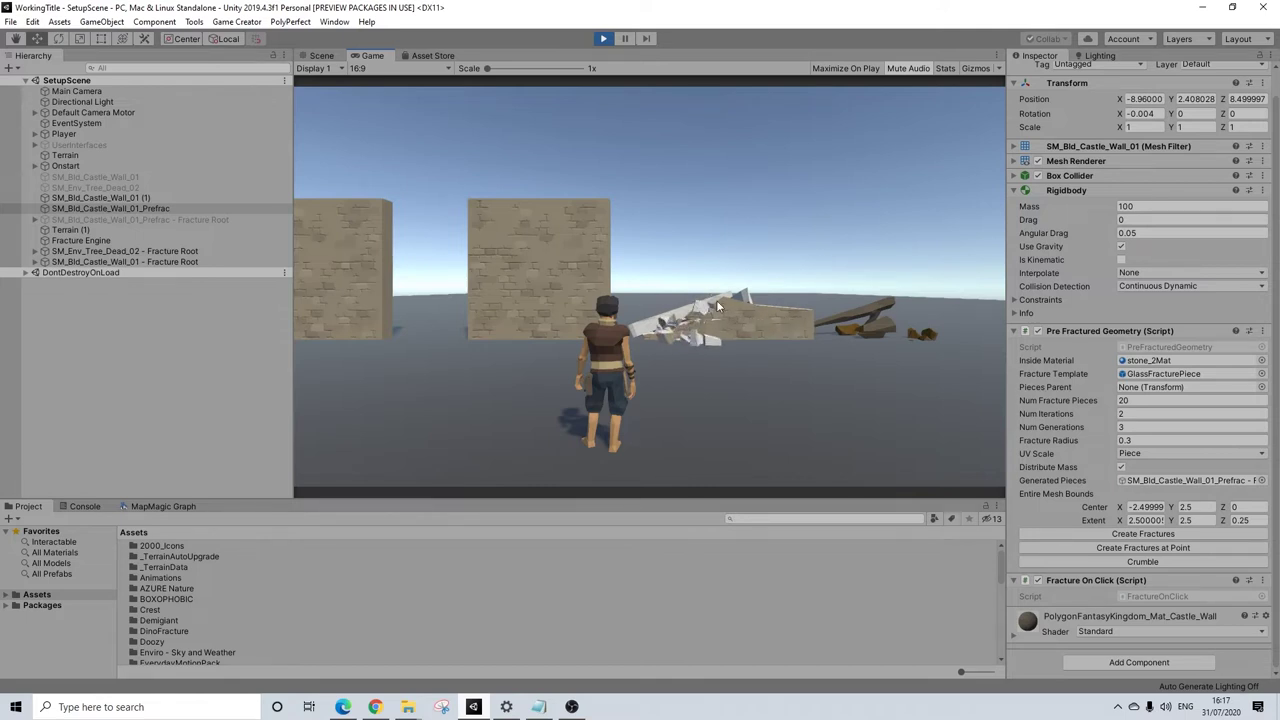
{"action": "left_click", "coordinate": [491, 318]}
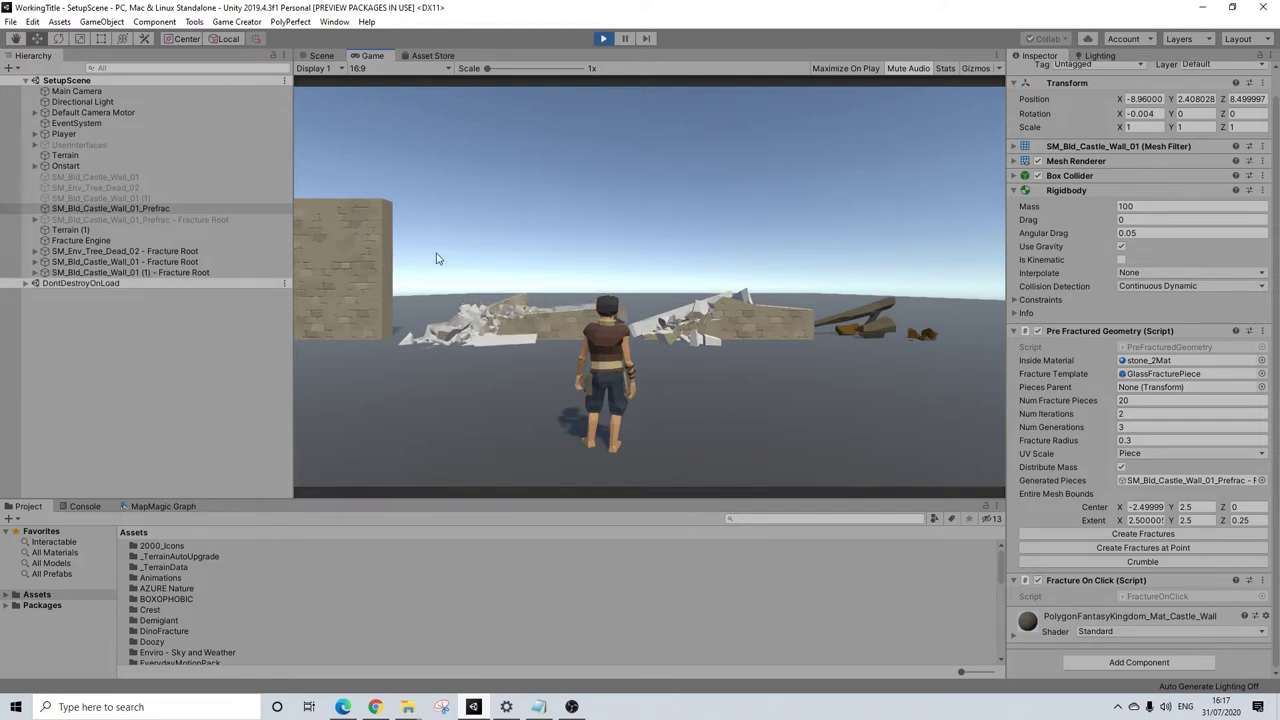
Walk the character over to the pre-fractured castle wall, break it, and end play mode.
{"action": "key", "text": "a"}
{"action": "key", "text": "w"}
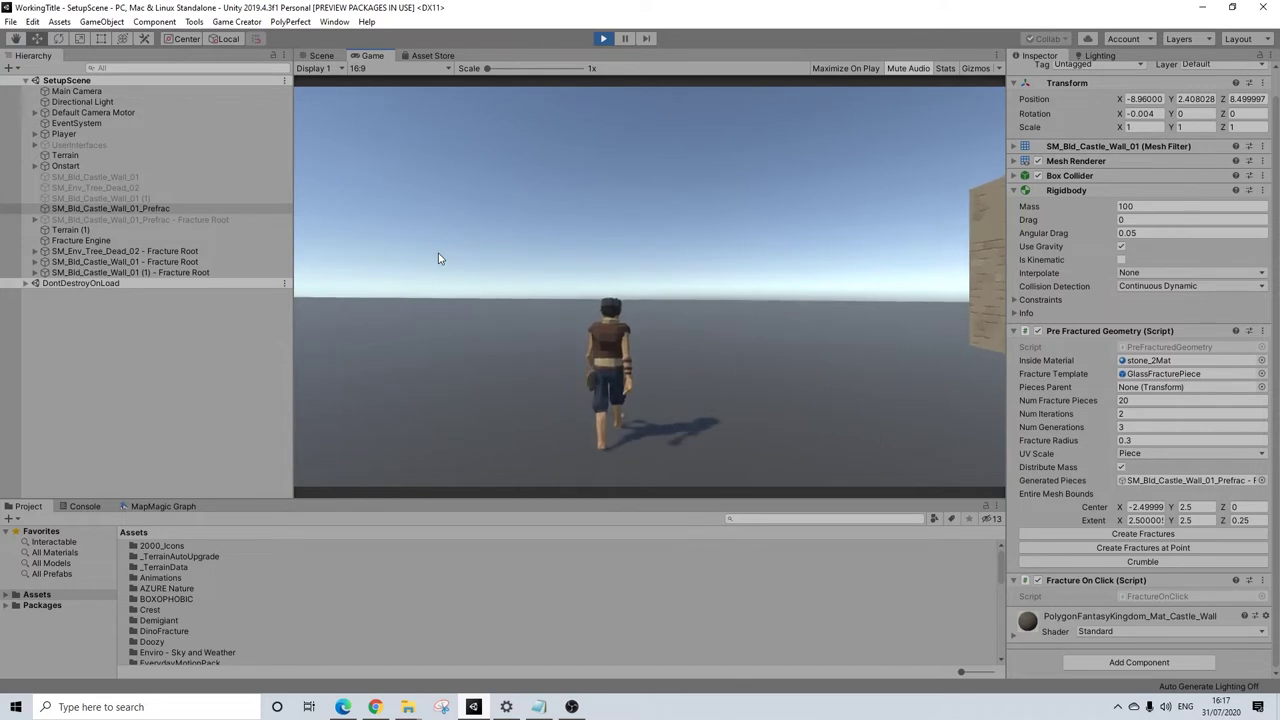
{"action": "key", "text": "d"}
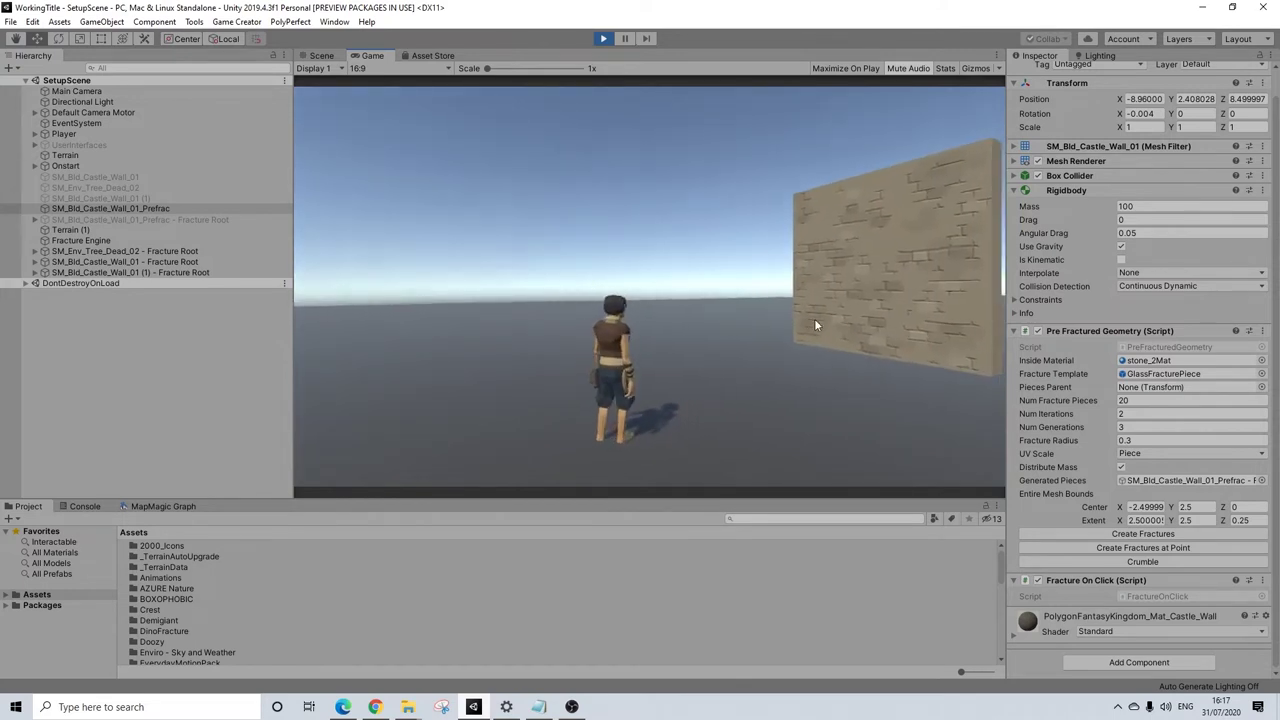
{"action": "key", "text": "d"}
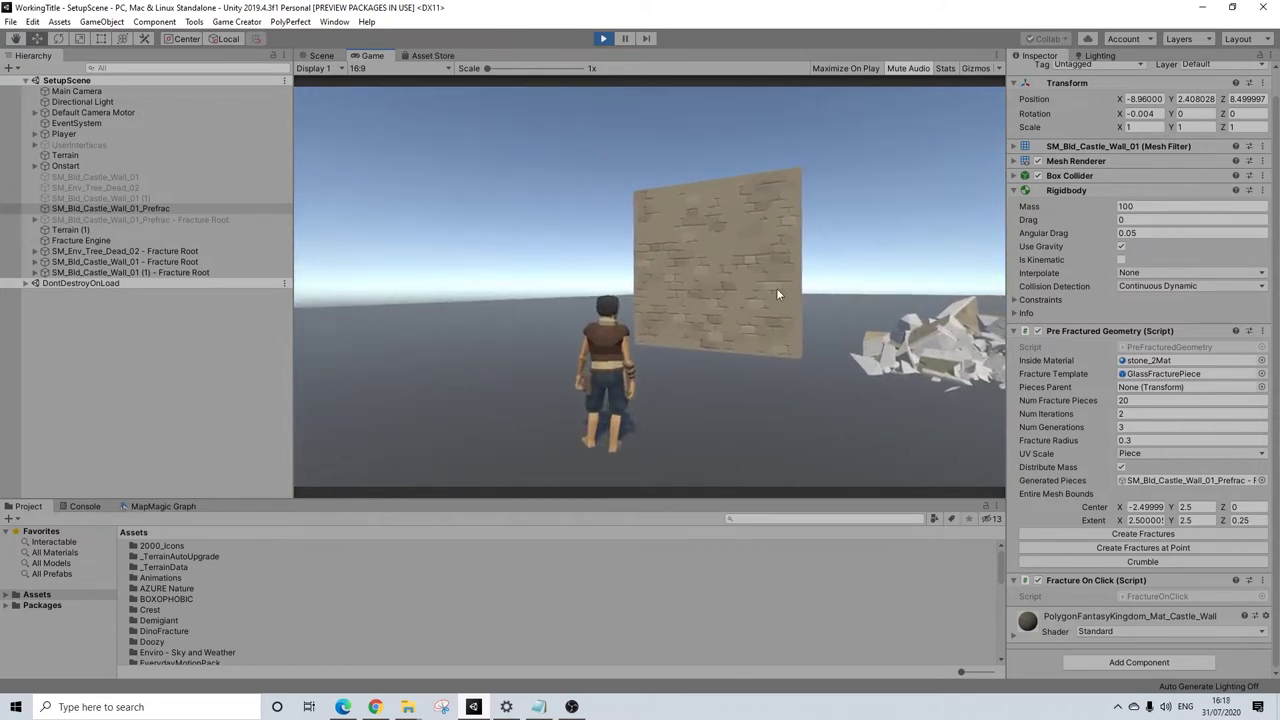
{"action": "left_click", "coordinate": [752, 299]}
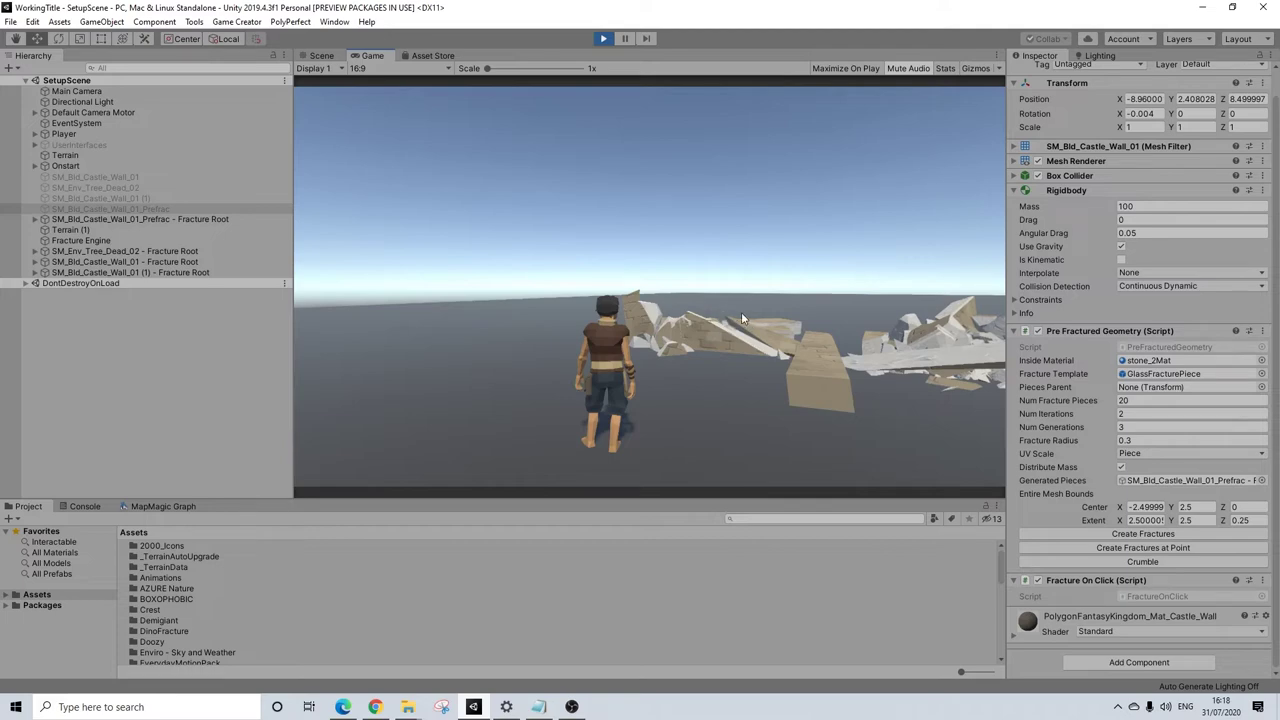
{"action": "left_click", "coordinate": [602, 38]}
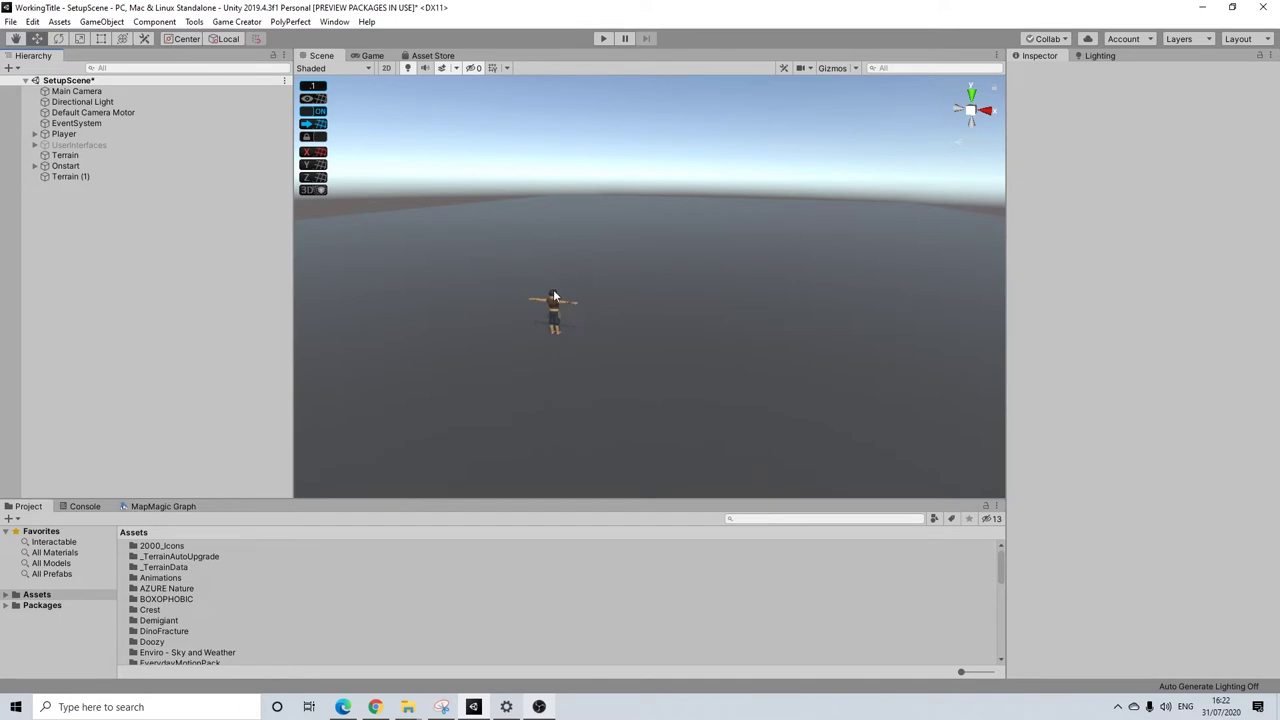
Search the project assets for "tree_dead" and place the SM_Env_Tree_Dead_02 prefab on the terrain beside the character.
{"action": "scroll", "coordinate": [564, 293], "scroll_direction": "up", "scroll_amount": 4}
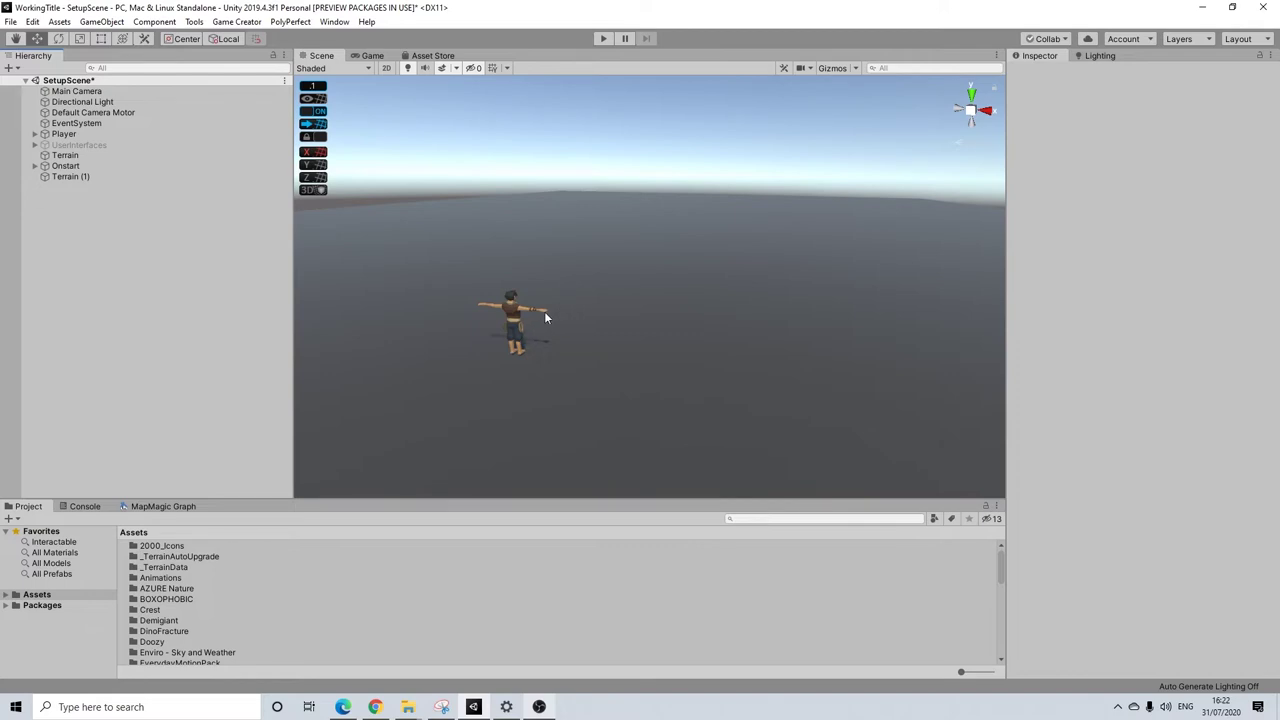
{"action": "mouse_move", "coordinate": [544, 309]}
{"action": "left_mouse_down", "text": "alt"}
{"action": "mouse_move", "coordinate": [580, 303]}
{"action": "mouse_move", "coordinate": [529, 305]}
{"action": "left_mouse_up", "text": "alt"}
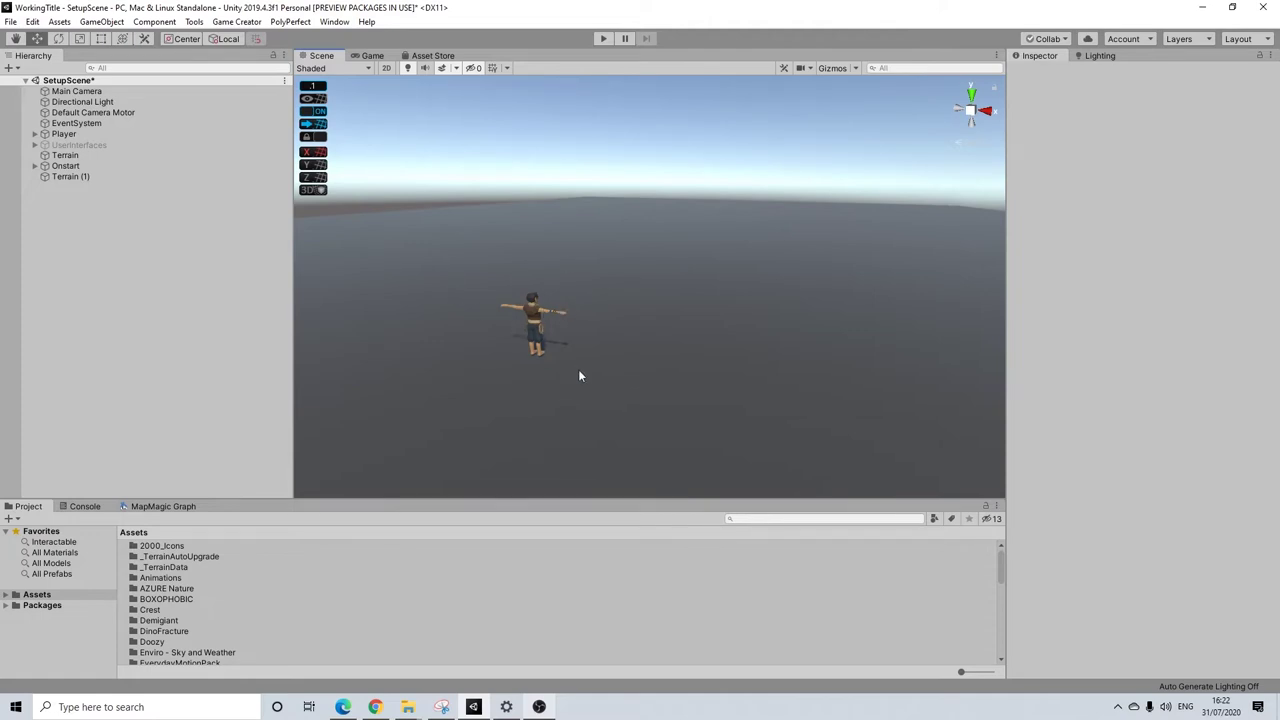
{"action": "left_click", "coordinate": [754, 518]}
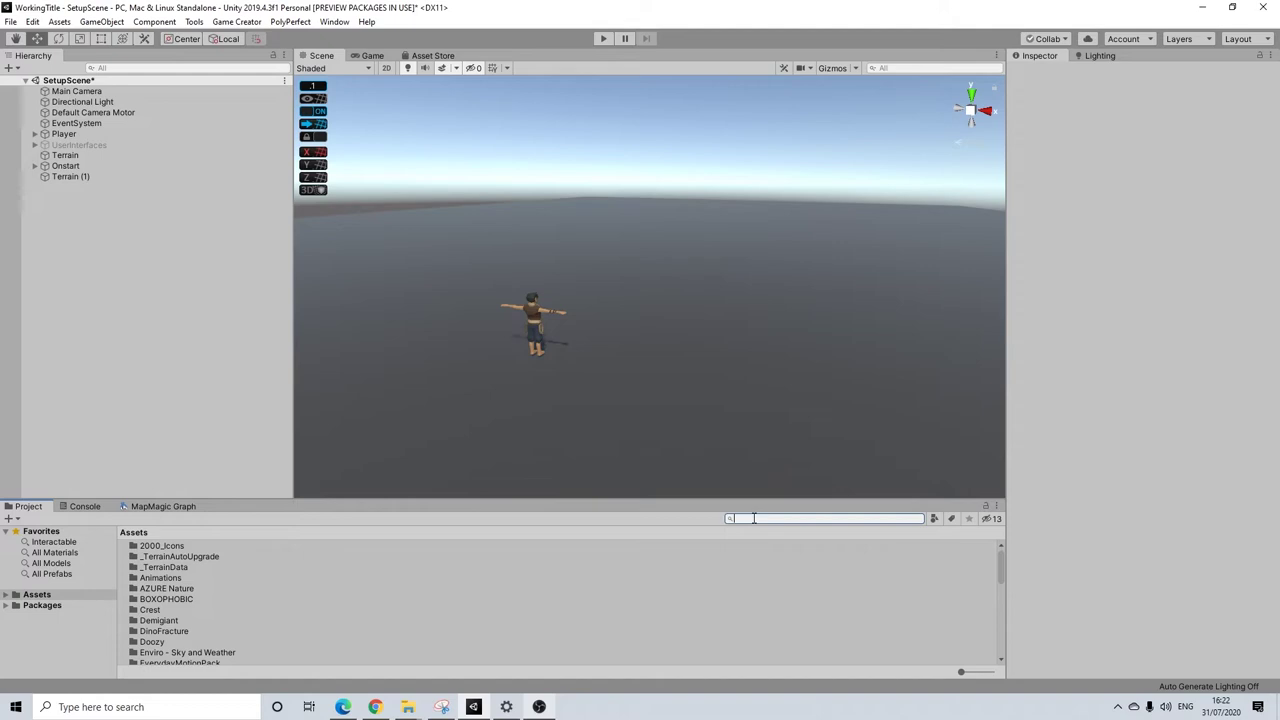
{"action": "type", "text": "tree_"}
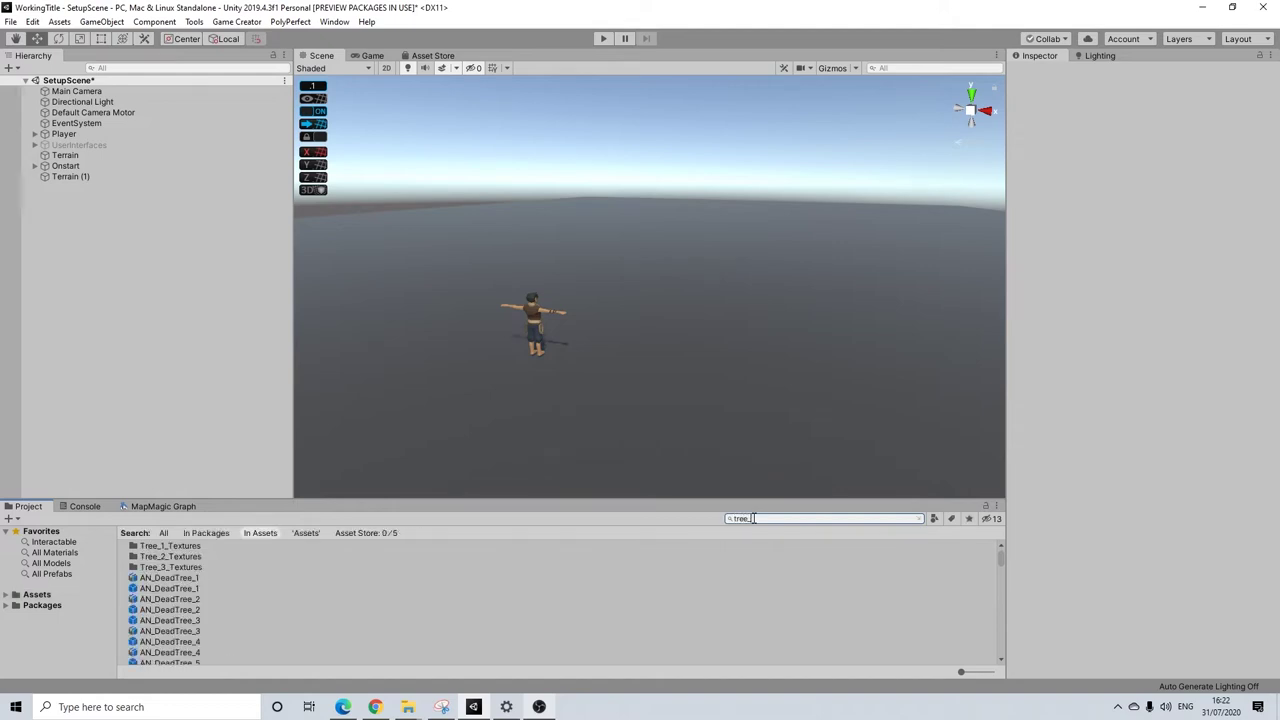
{"action": "type", "text": "dead"}
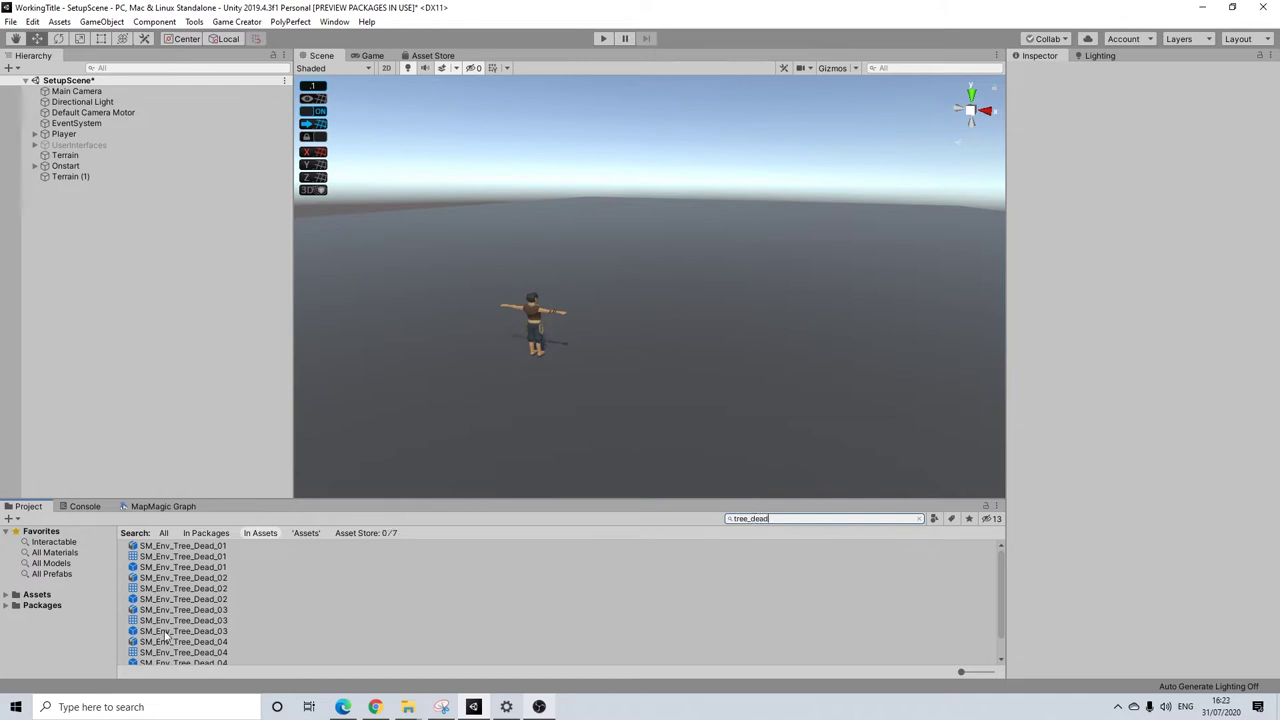
{"action": "left_click_drag", "start_coordinate": [175, 599], "coordinate": [693, 322]}
{"action": "mouse_move", "coordinate": [693, 322]}
{"action": "right_mouse_down"}
{"action": "mouse_move", "coordinate": [793, 322]}
{"action": "mouse_move", "coordinate": [708, 320]}
{"action": "right_mouse_up"}
{"action": "scroll", "coordinate": [700, 320], "scroll_direction": "up", "scroll_amount": 3}
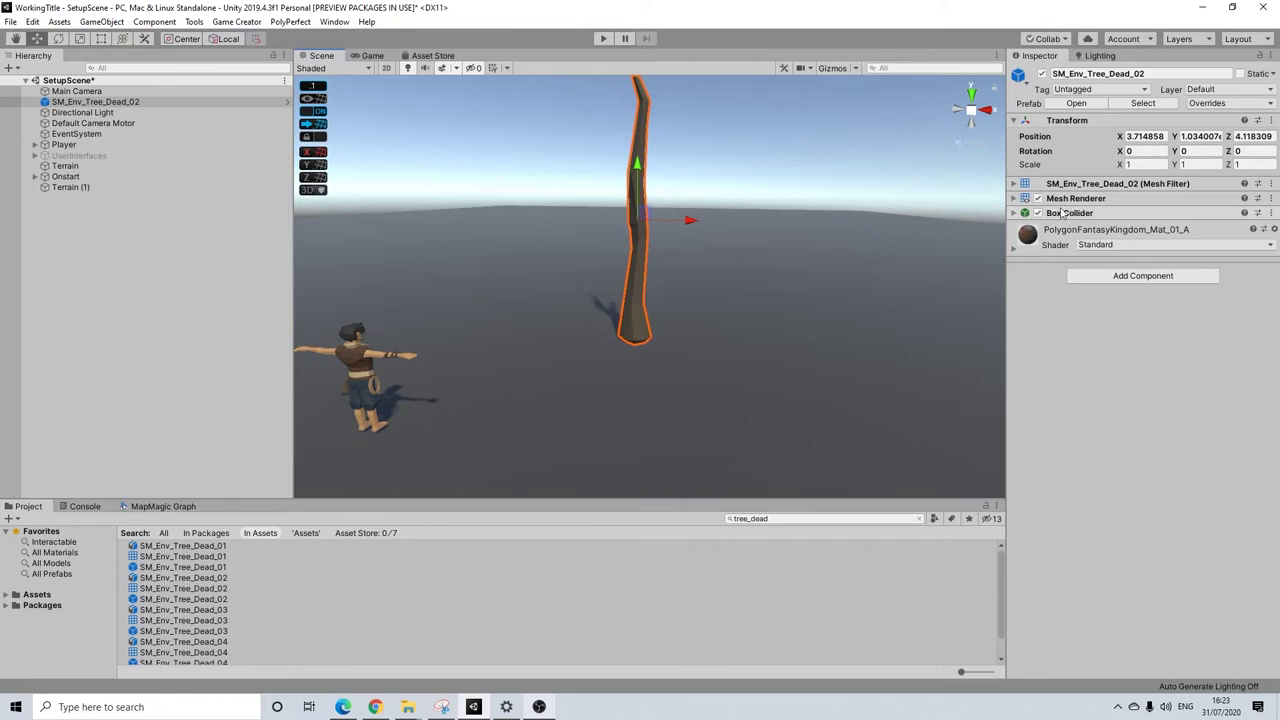
Check the dead tree's Box Collider settings and add a Rigidbody component to the tree.
{"action": "left_click", "coordinate": [1071, 214]}
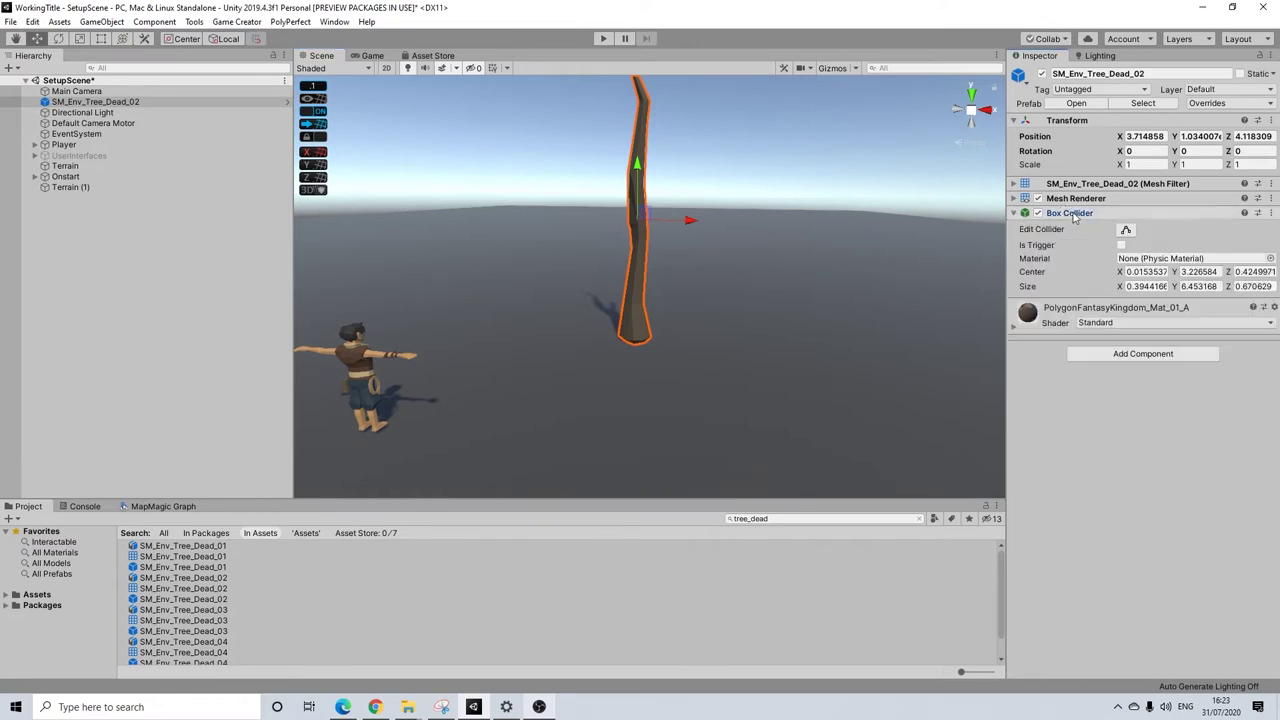
{"action": "left_click", "coordinate": [1083, 213]}
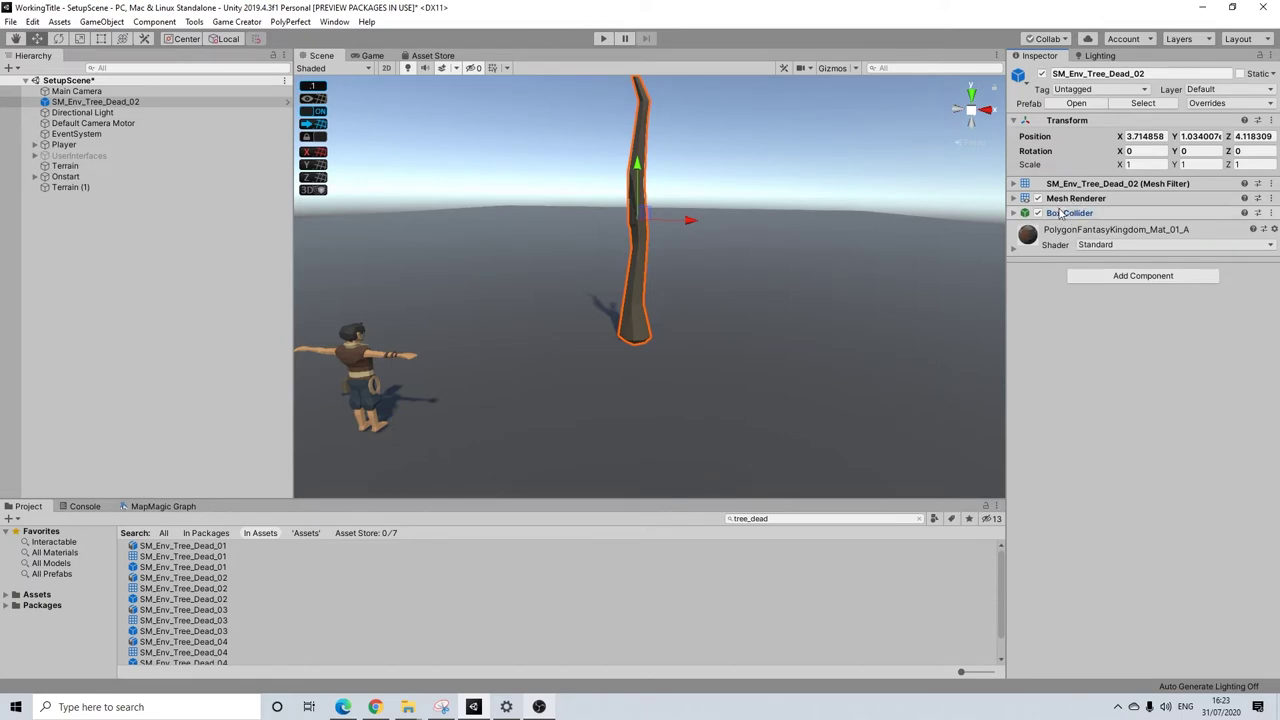
{"action": "left_click", "coordinate": [1057, 215]}
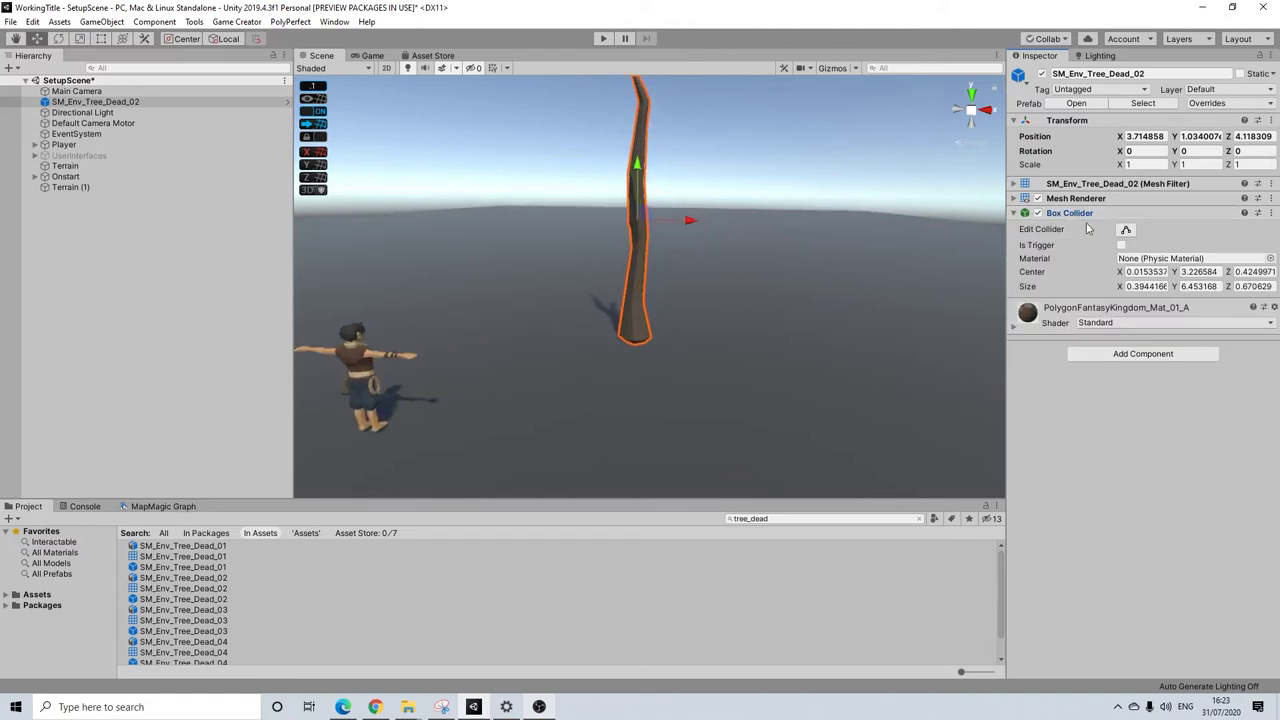
{"action": "left_click", "coordinate": [1084, 214]}
{"action": "left_click", "coordinate": [1106, 277]}
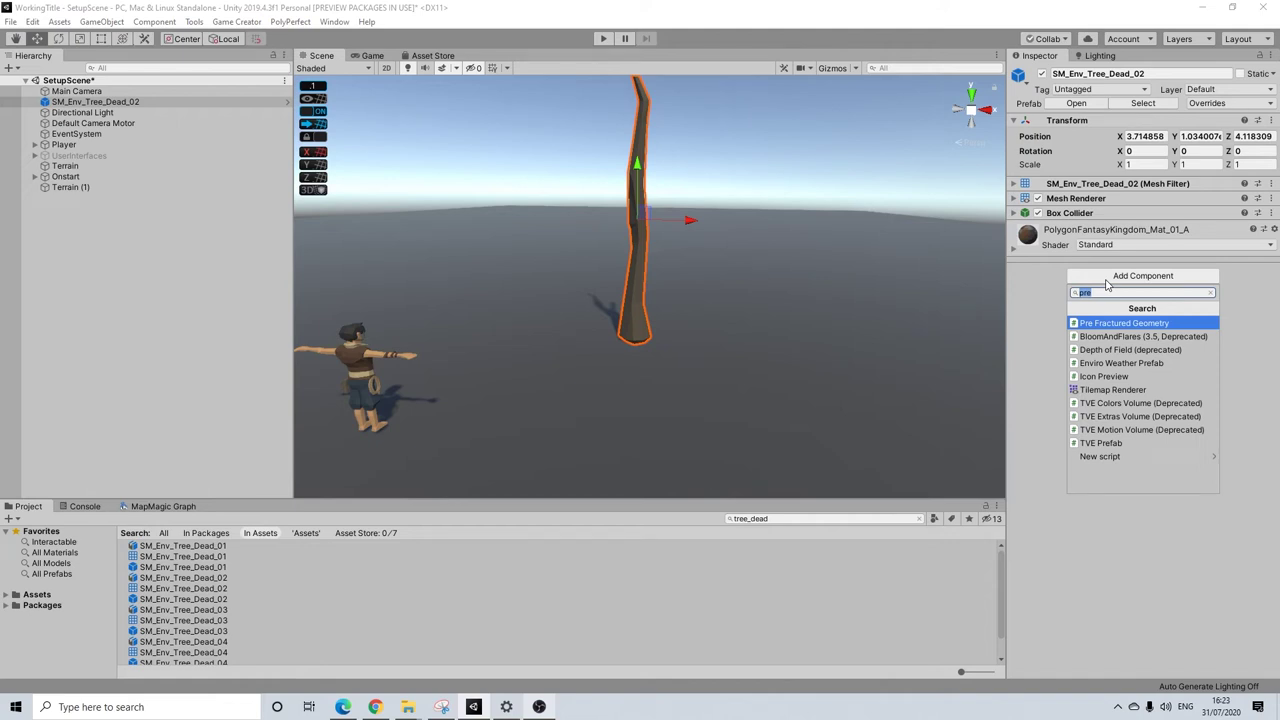
{"action": "type", "text": "rigidbody"}
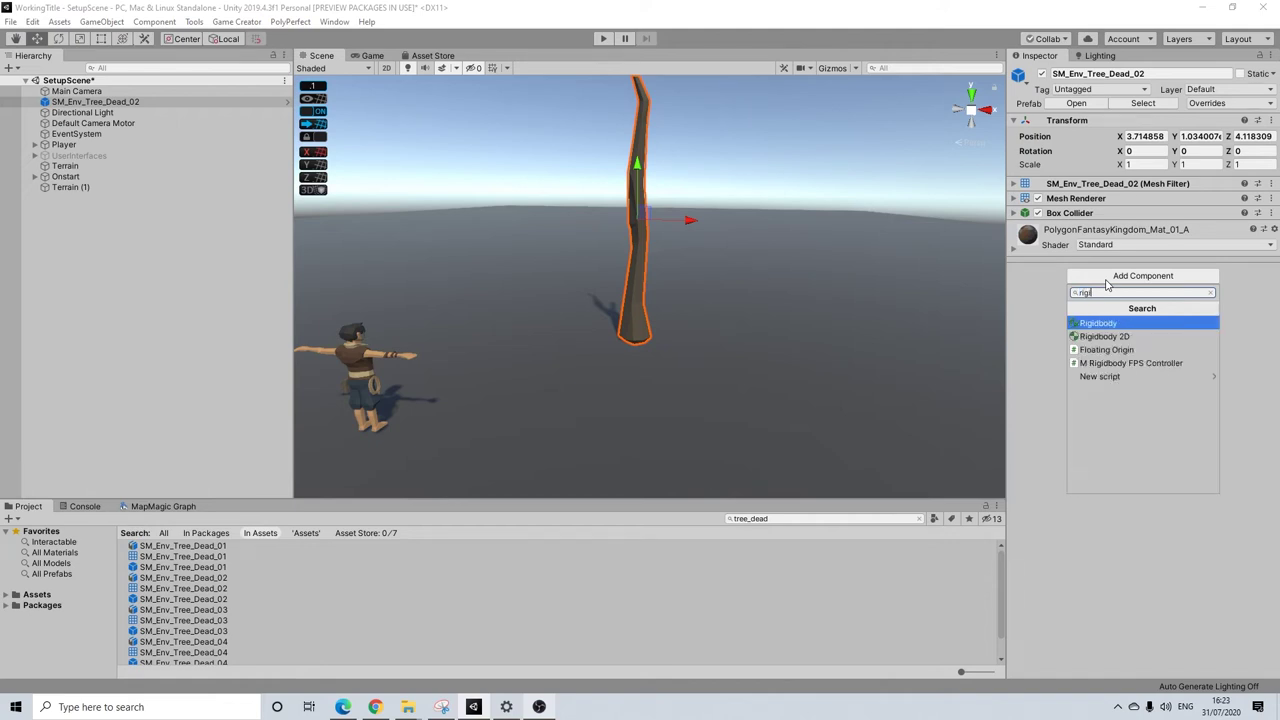
{"action": "key", "text": "Return"}
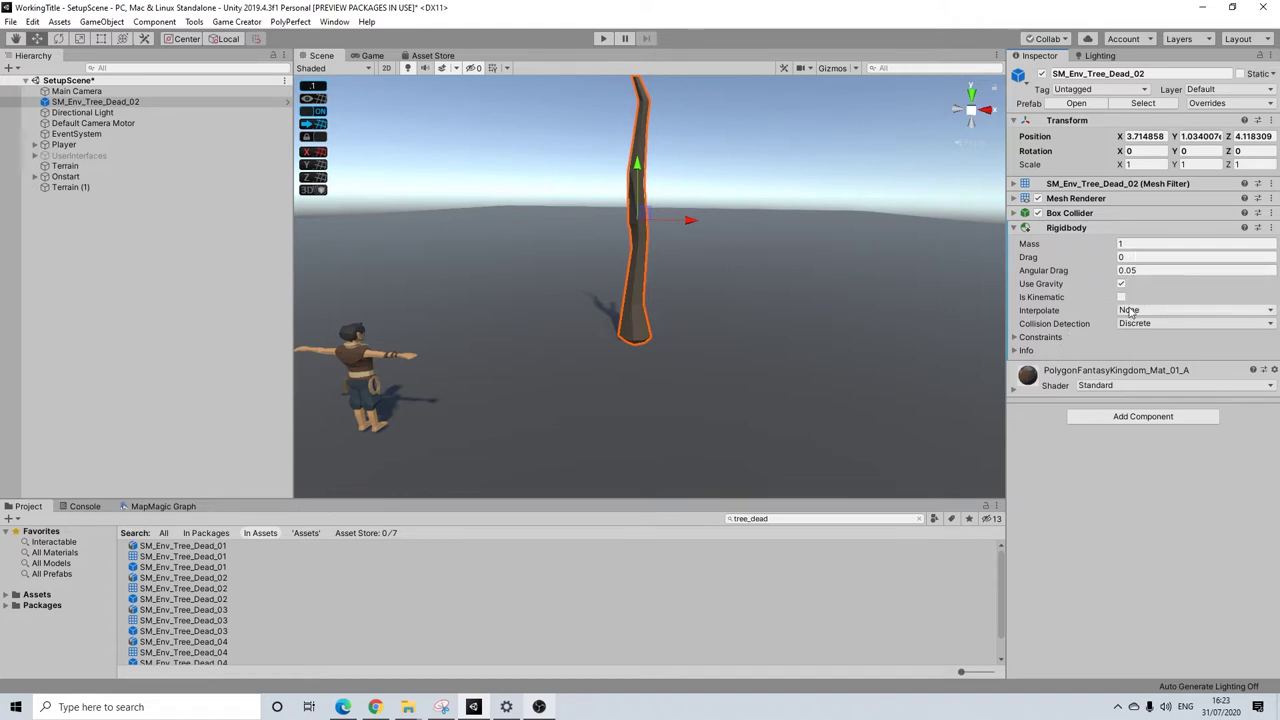
Set the tree's Rigidbody mass to 100 and review the available Collision Detection modes.
{"action": "left_click", "coordinate": [1138, 243]}
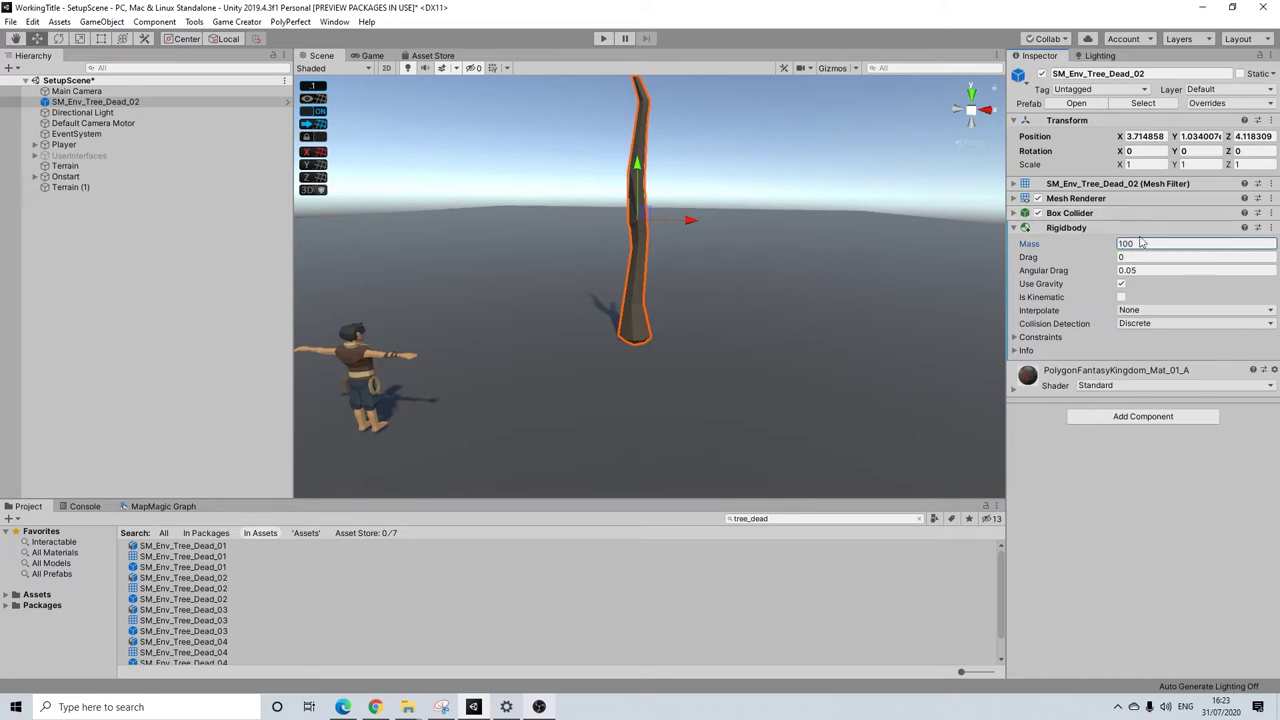
{"action": "left_click", "coordinate": [1134, 324]}
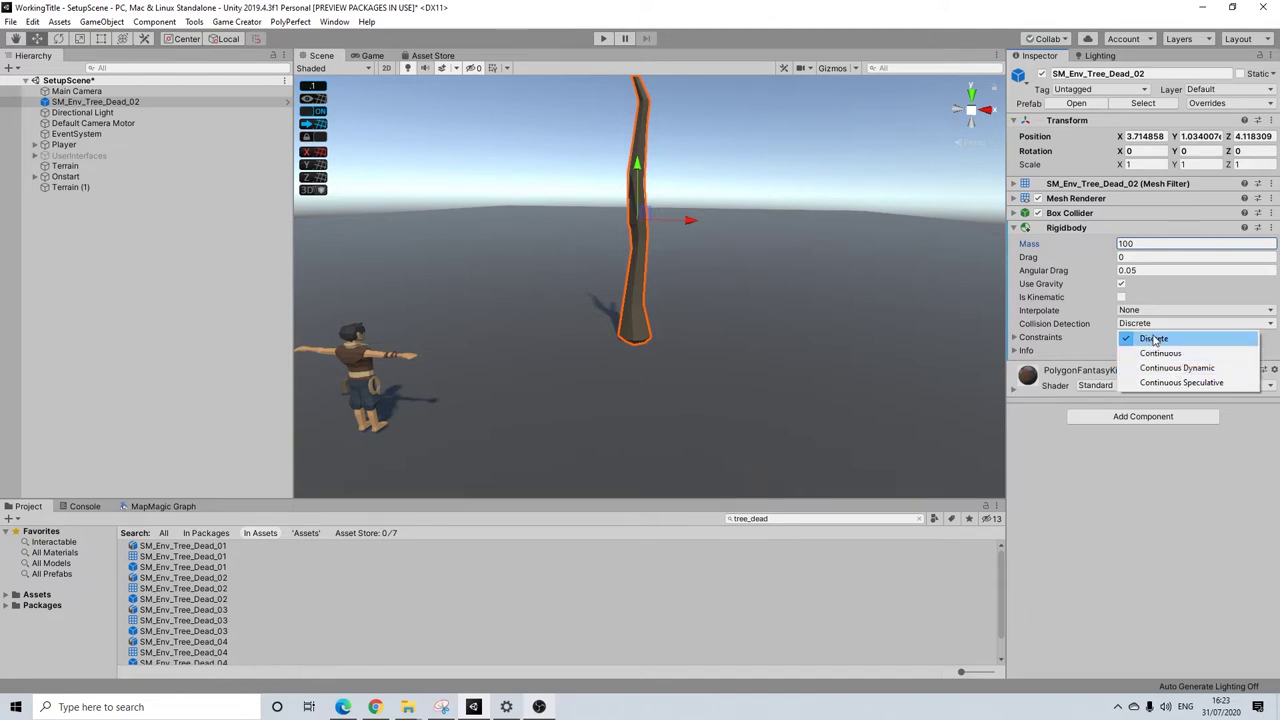
{"action": "left_click", "coordinate": [1165, 299]}
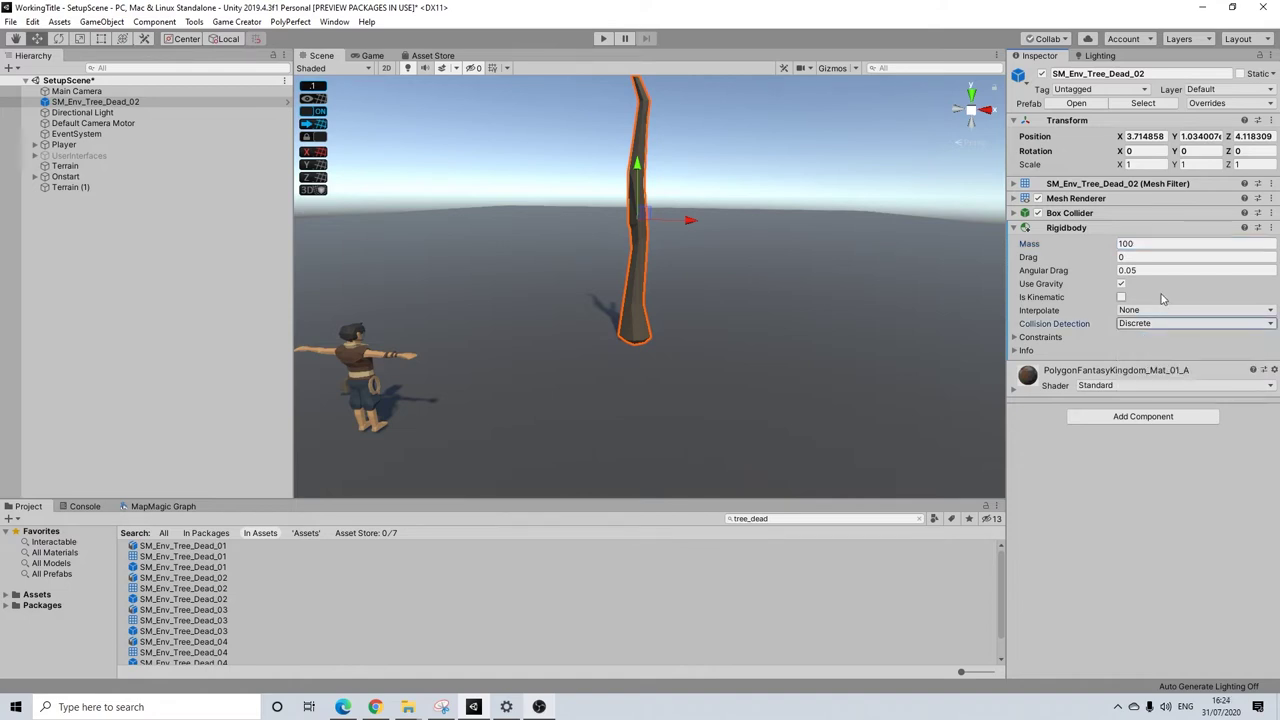
Check the tree's Rigidbody constraints and add a Runtime Fractured Geometry component to the tree.
{"action": "left_click", "coordinate": [1050, 340]}
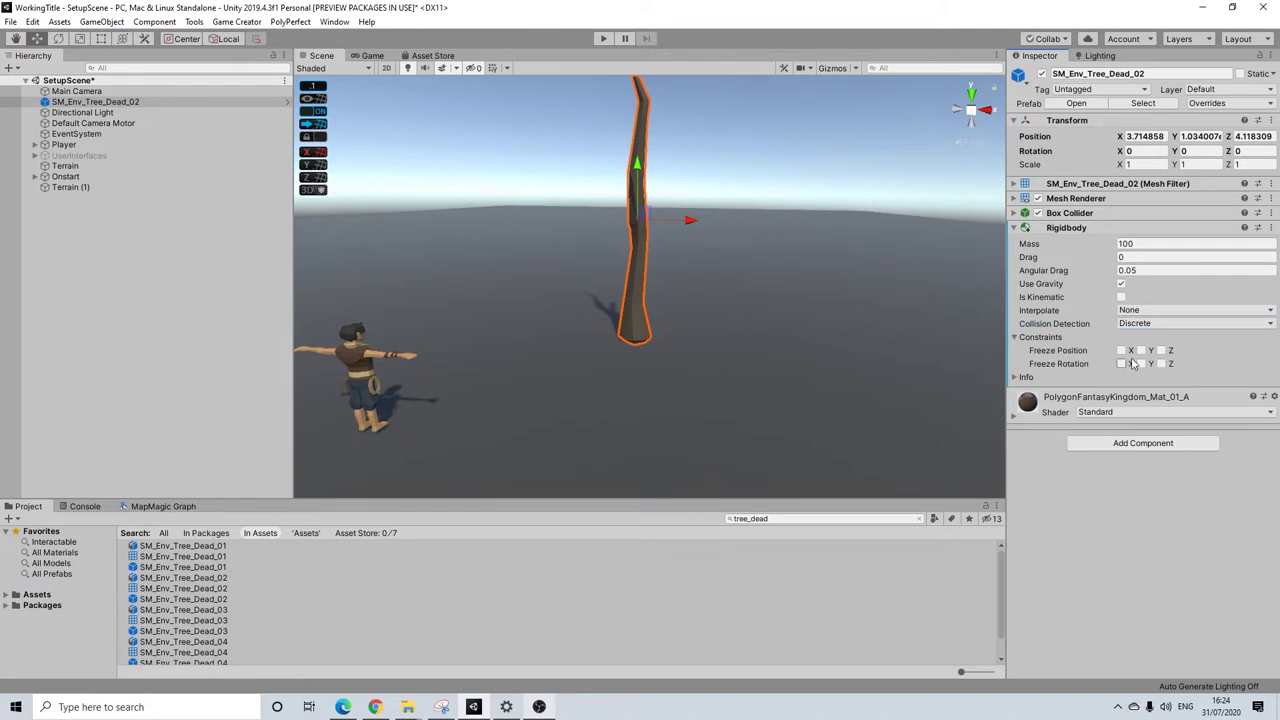
{"action": "left_click", "coordinate": [1052, 341]}
{"action": "left_click", "coordinate": [1123, 416]}
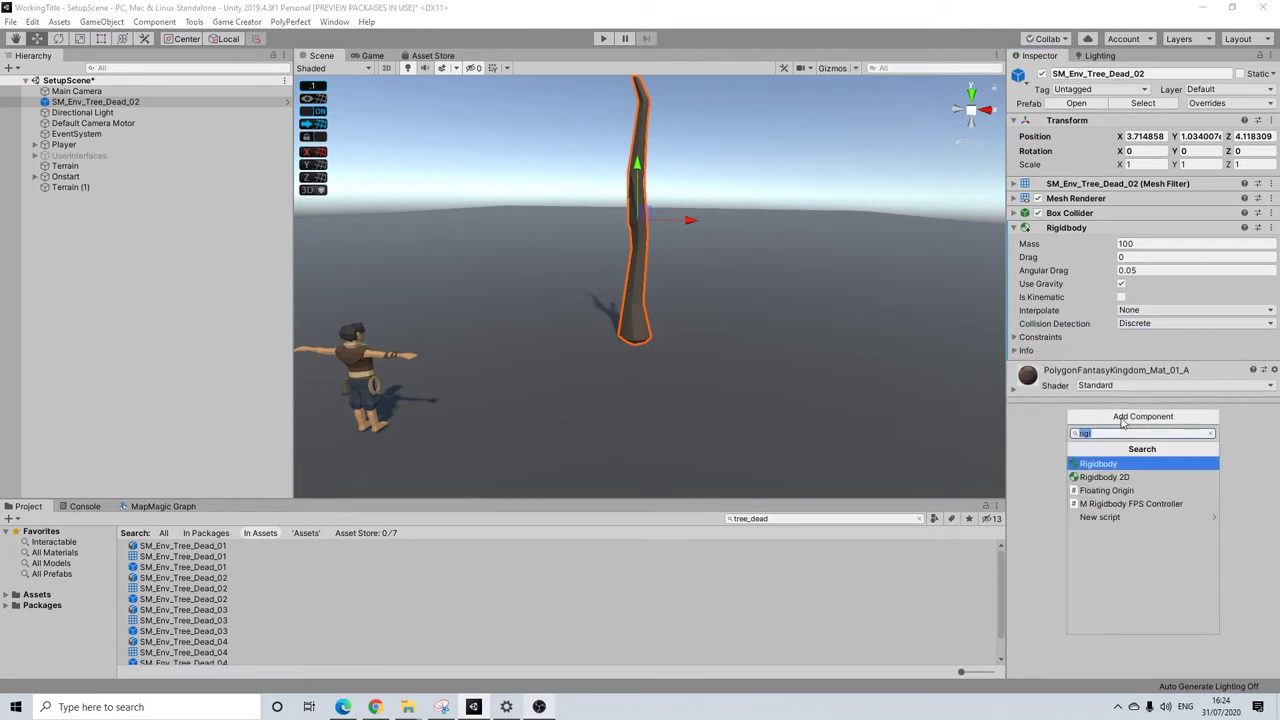
{"action": "type", "text": "run"}
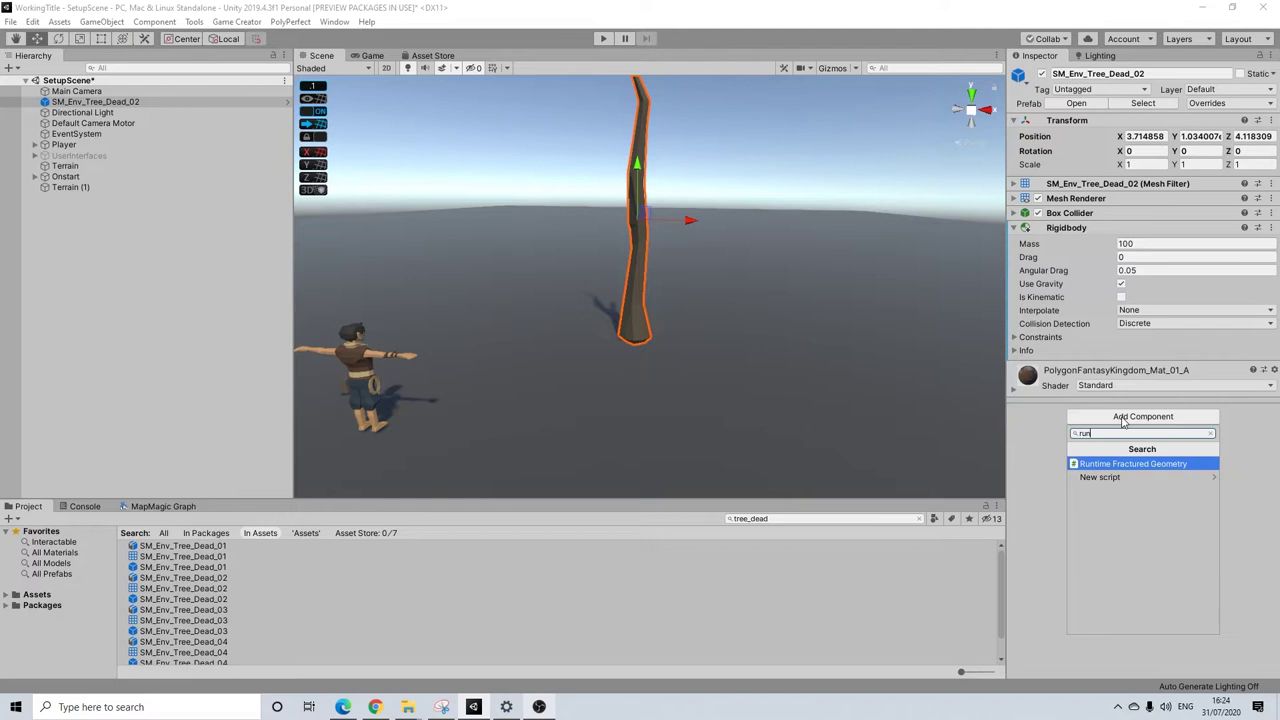
{"action": "key", "text": "Return"}
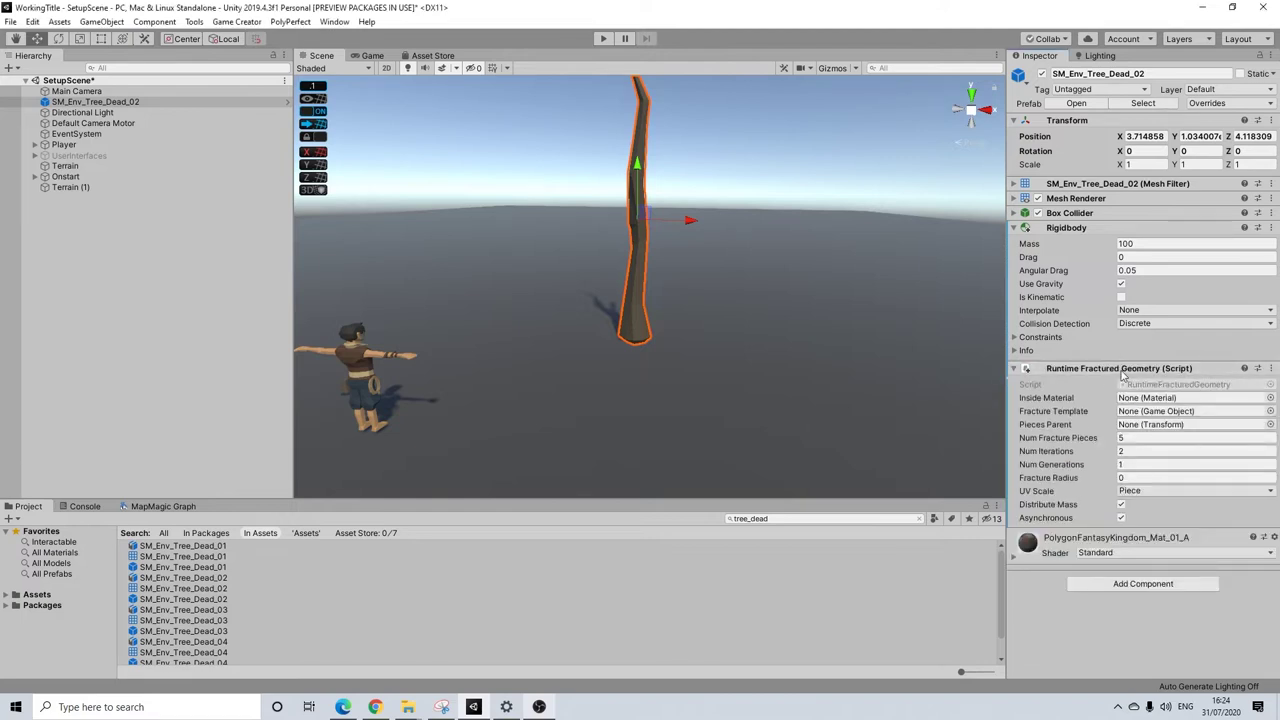
Try a Pre Fractured Geometry component on the tree, look over its settings, and remove it.
{"action": "left_click", "coordinate": [1089, 581]}
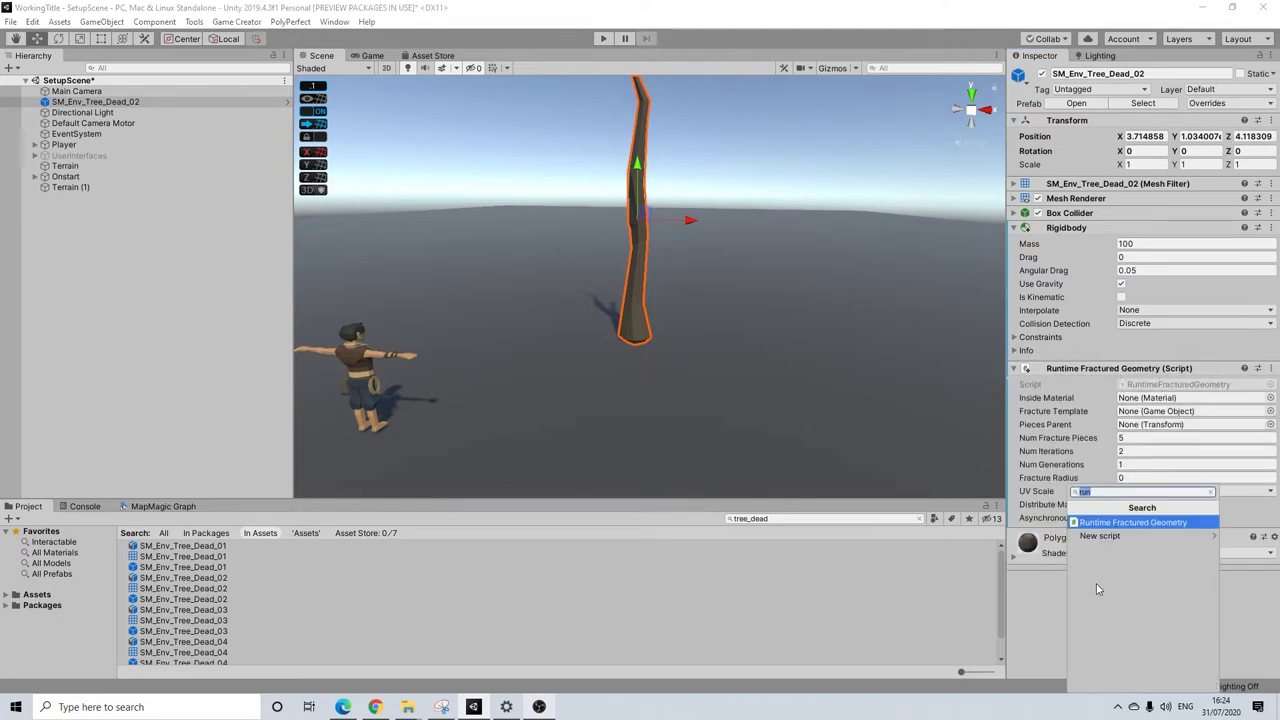
{"action": "type", "text": "pre"}
{"action": "key", "text": "Return"}
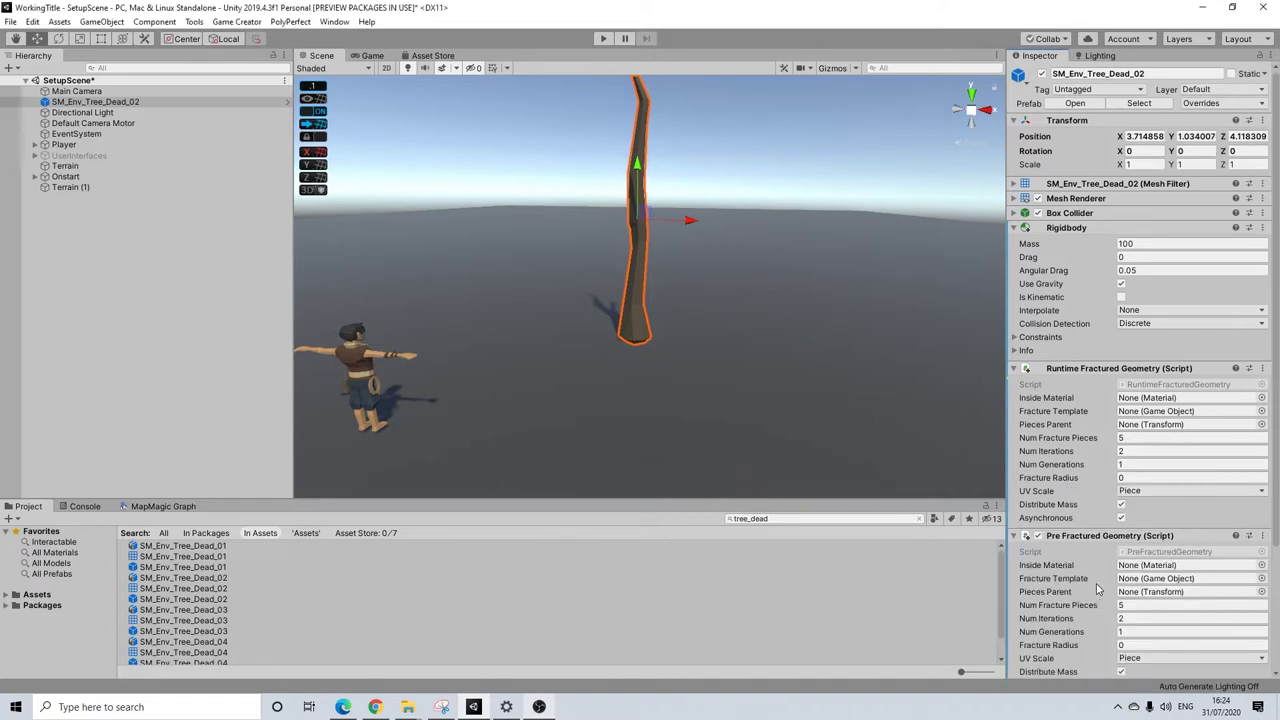
{"action": "scroll", "coordinate": [1163, 543], "scroll_direction": "down", "scroll_amount": 3}
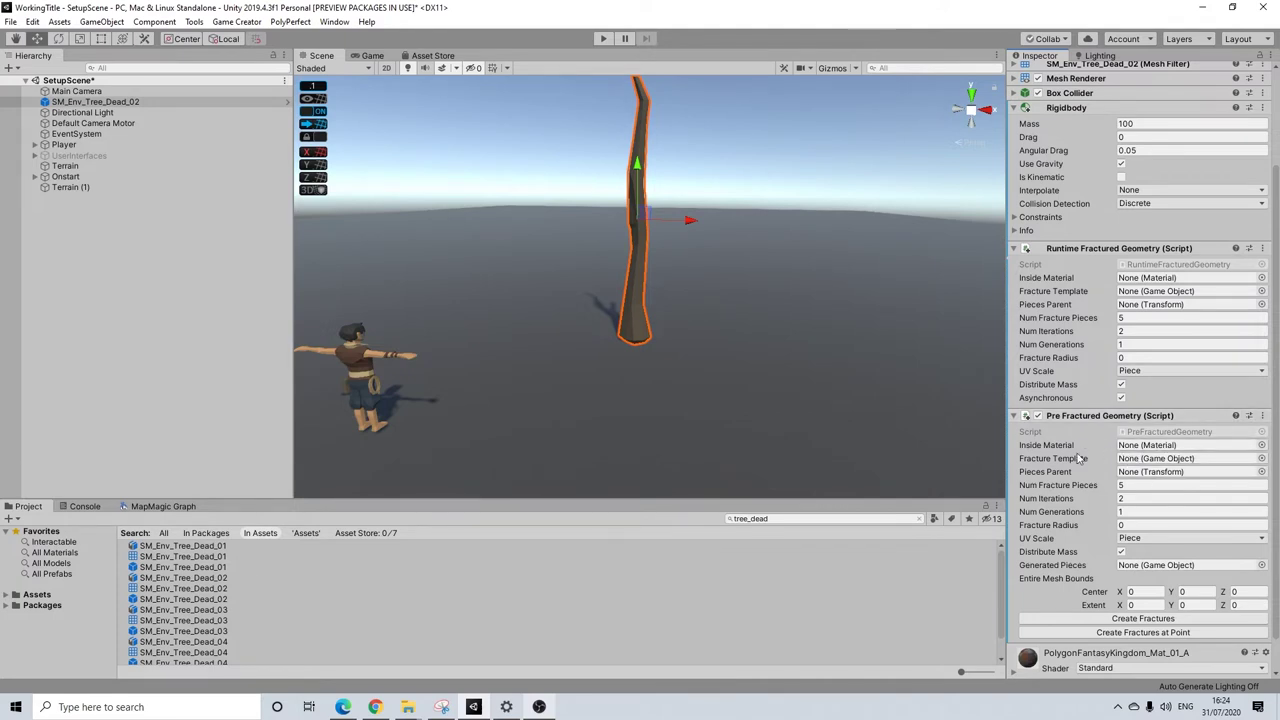
{"action": "scroll", "coordinate": [1103, 451], "scroll_direction": "down", "scroll_amount": 1}
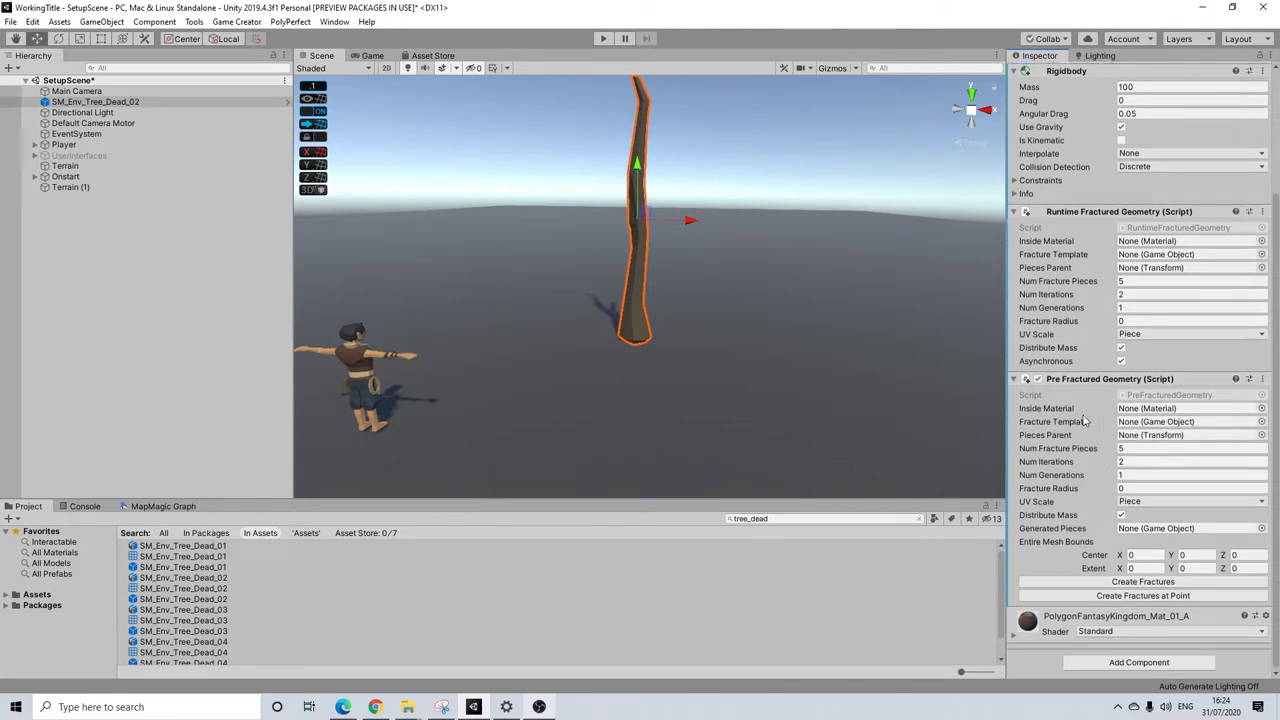
{"action": "scroll", "coordinate": [1072, 447], "scroll_direction": "up", "scroll_amount": 3}
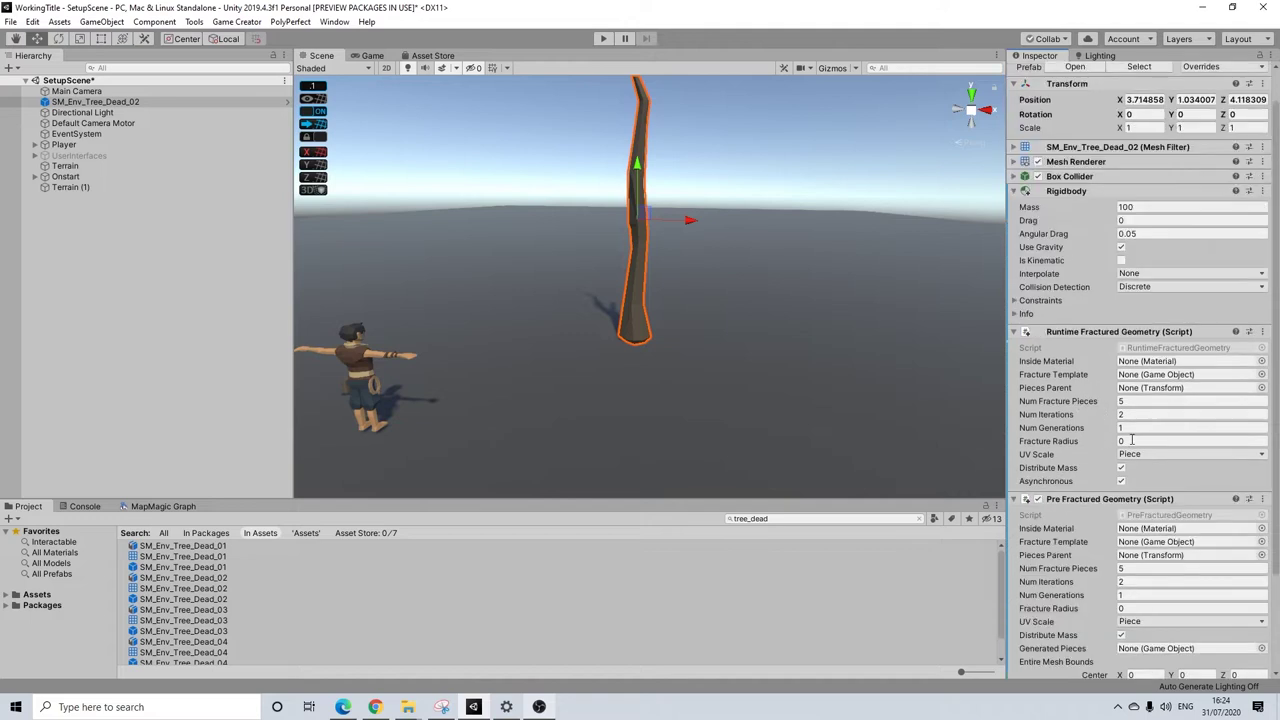
{"action": "left_click", "coordinate": [1262, 498]}
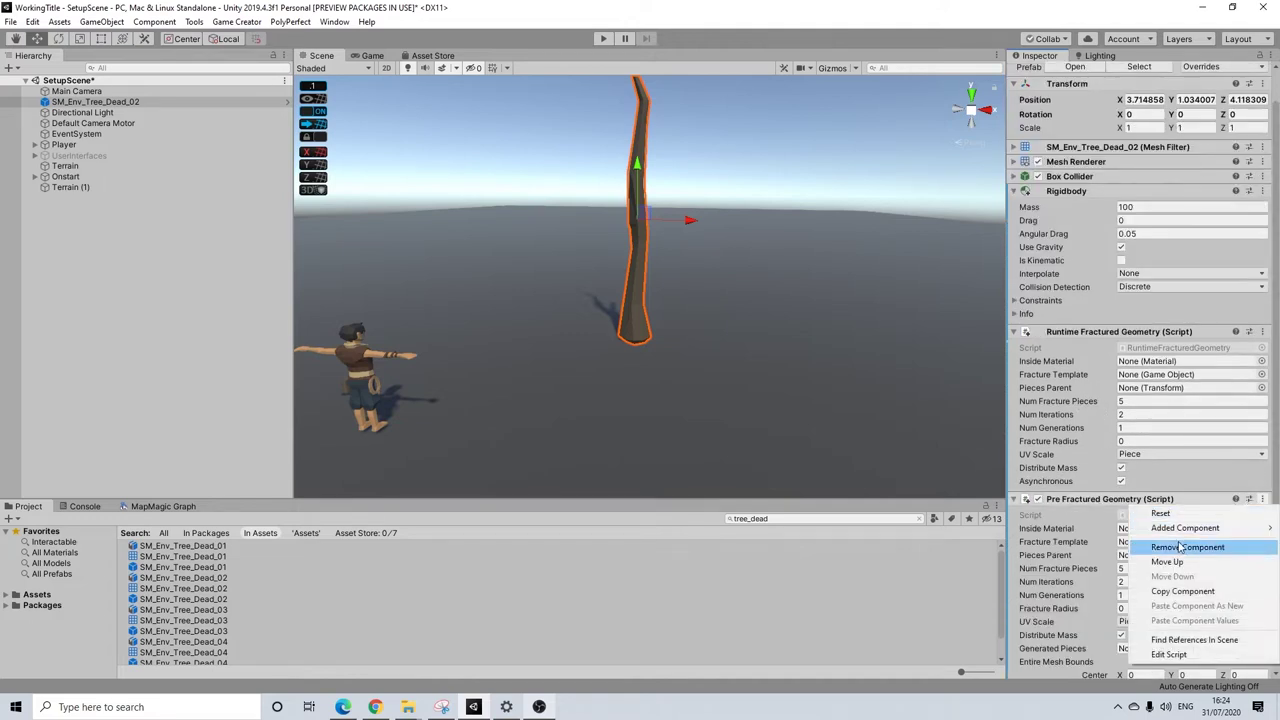
{"action": "left_click", "coordinate": [1183, 547]}
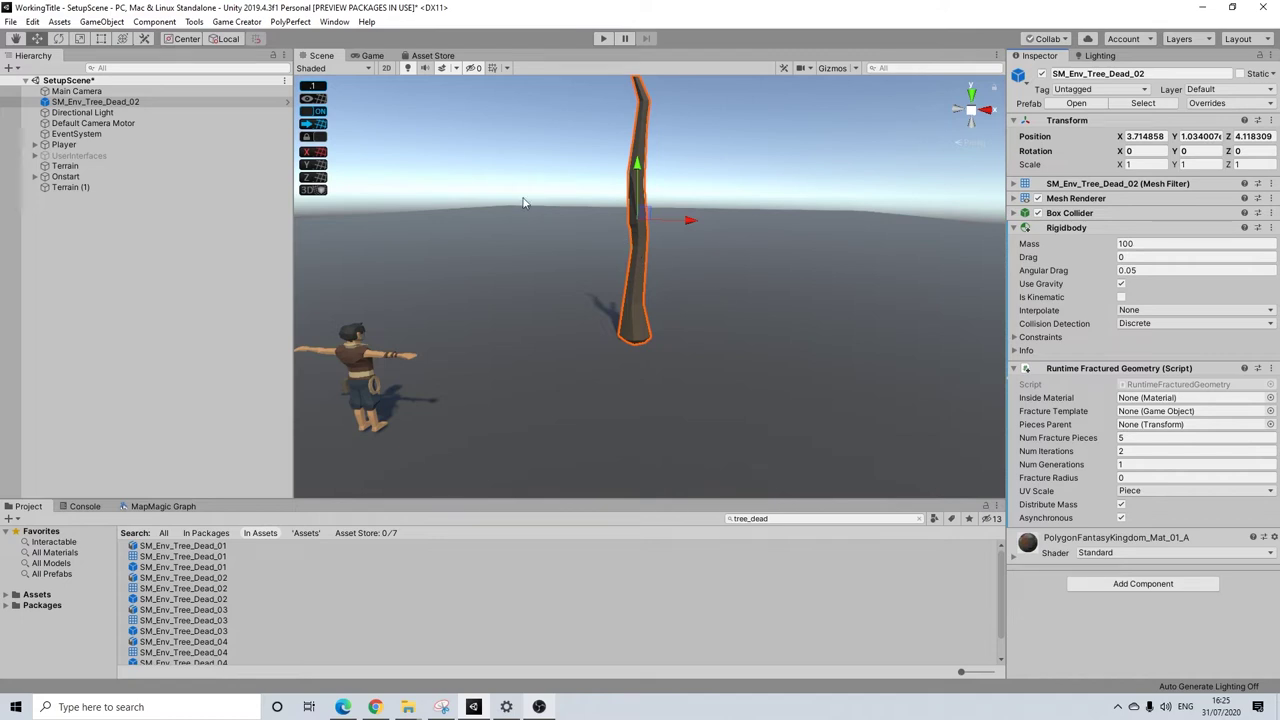
Search the materials for "wood", compare the matches, and assign Wood2 as the Inside Material of the tree's Runtime Fractured Geometry.
{"action": "scroll", "coordinate": [606, 249], "scroll_direction": "up", "scroll_amount": 3}
{"action": "middle_click_drag", "start_coordinate": [633, 277], "coordinate": [670, 295]}
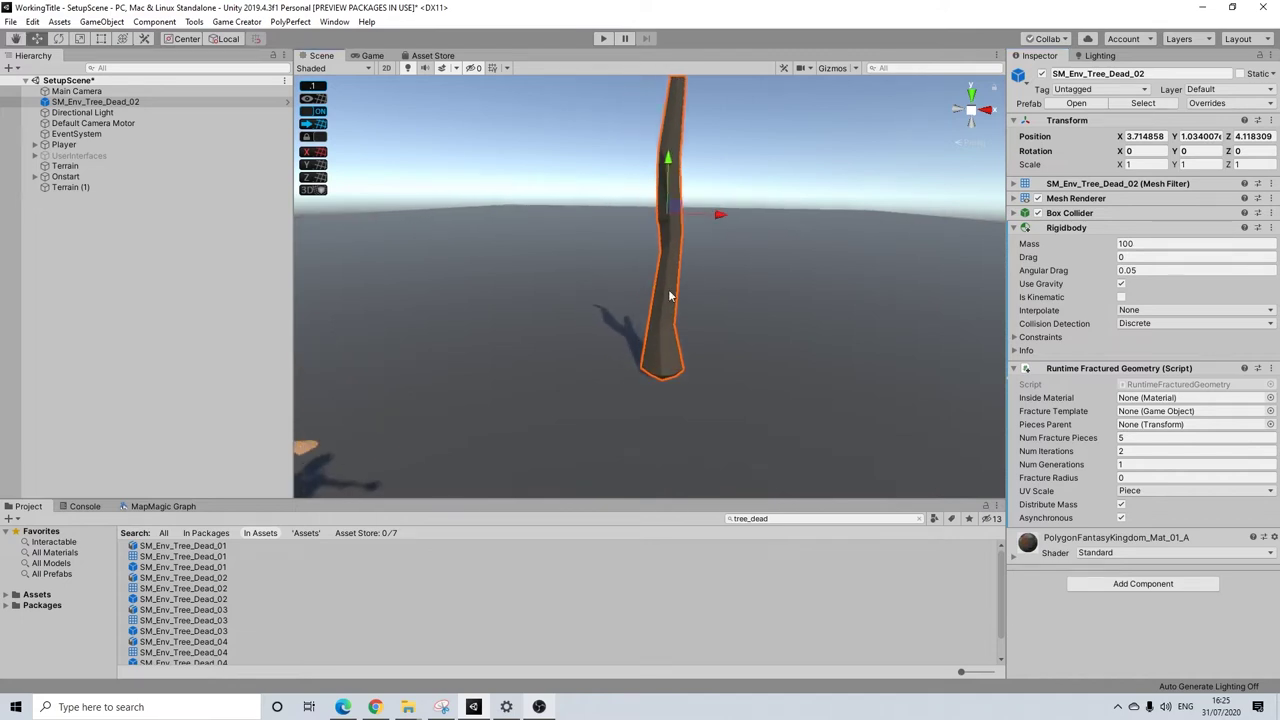
{"action": "left_click", "coordinate": [1270, 397]}
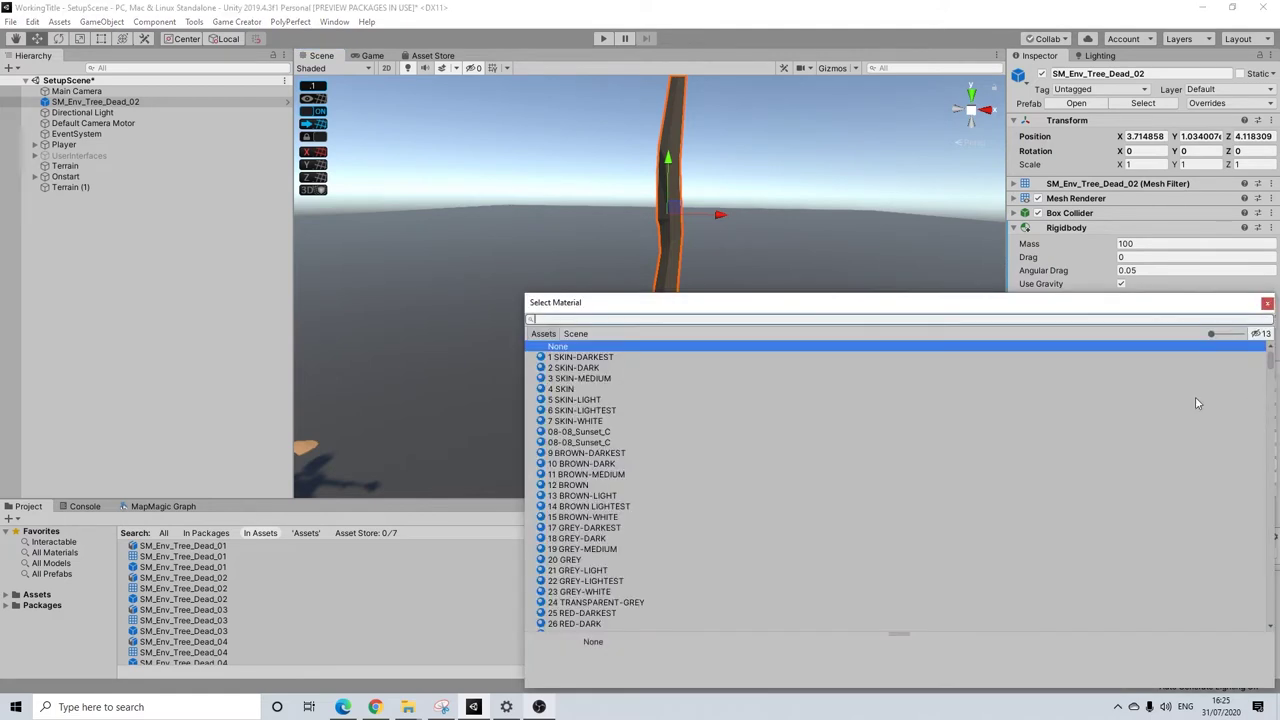
{"action": "type", "text": "wood"}
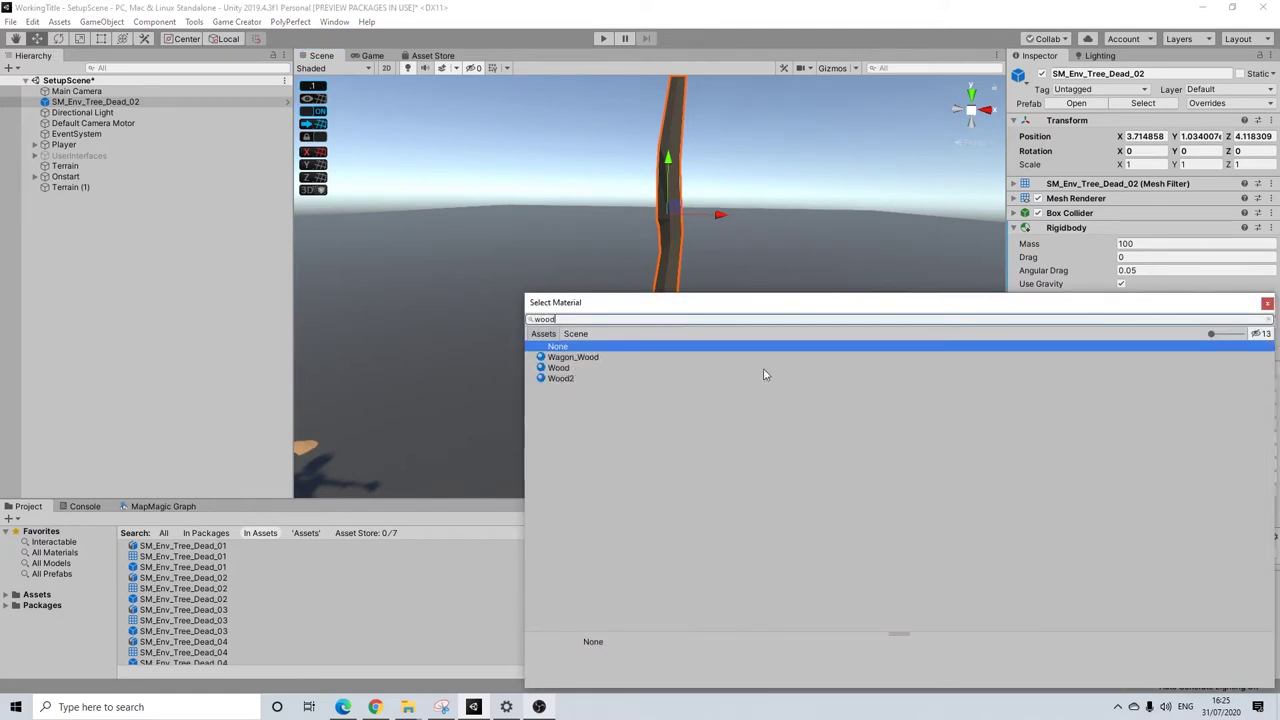
{"action": "left_click", "coordinate": [556, 379]}
{"action": "left_click", "coordinate": [558, 369]}
{"action": "left_click", "coordinate": [556, 380]}
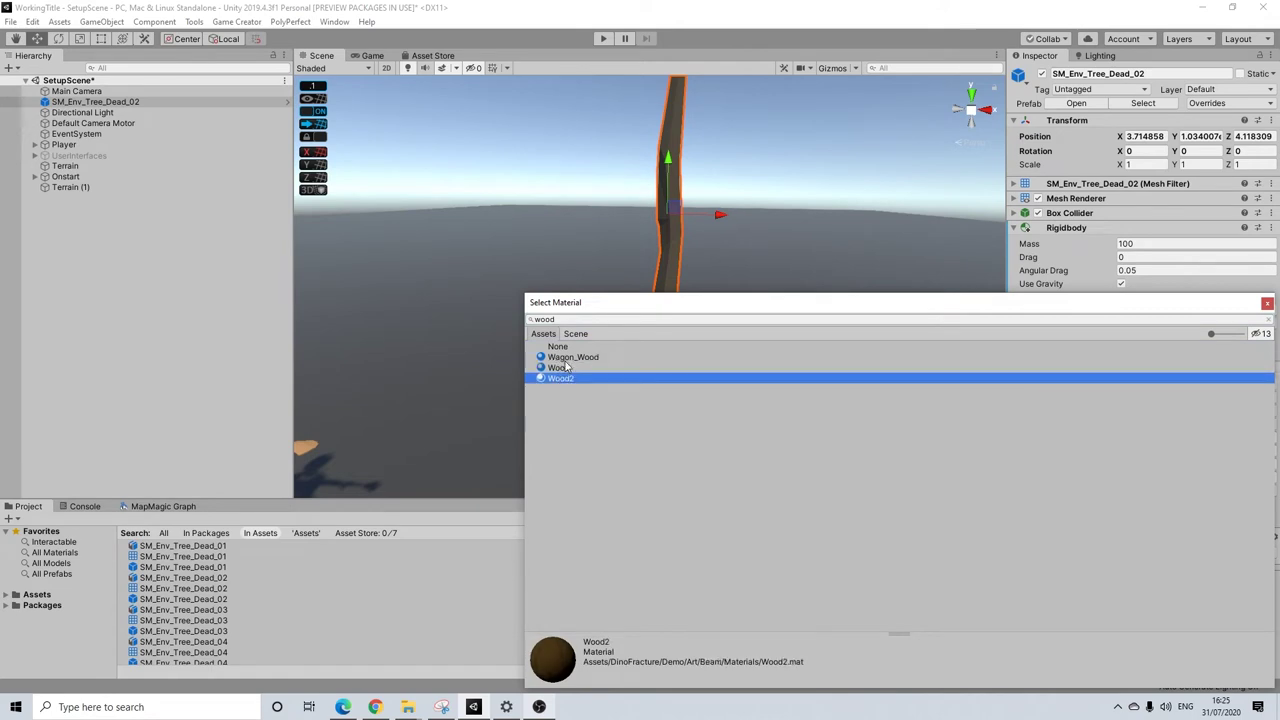
{"action": "left_click", "coordinate": [556, 357]}
{"action": "left_click", "coordinate": [555, 368]}
{"action": "left_click", "coordinate": [554, 379]}
{"action": "left_click", "coordinate": [1267, 304]}
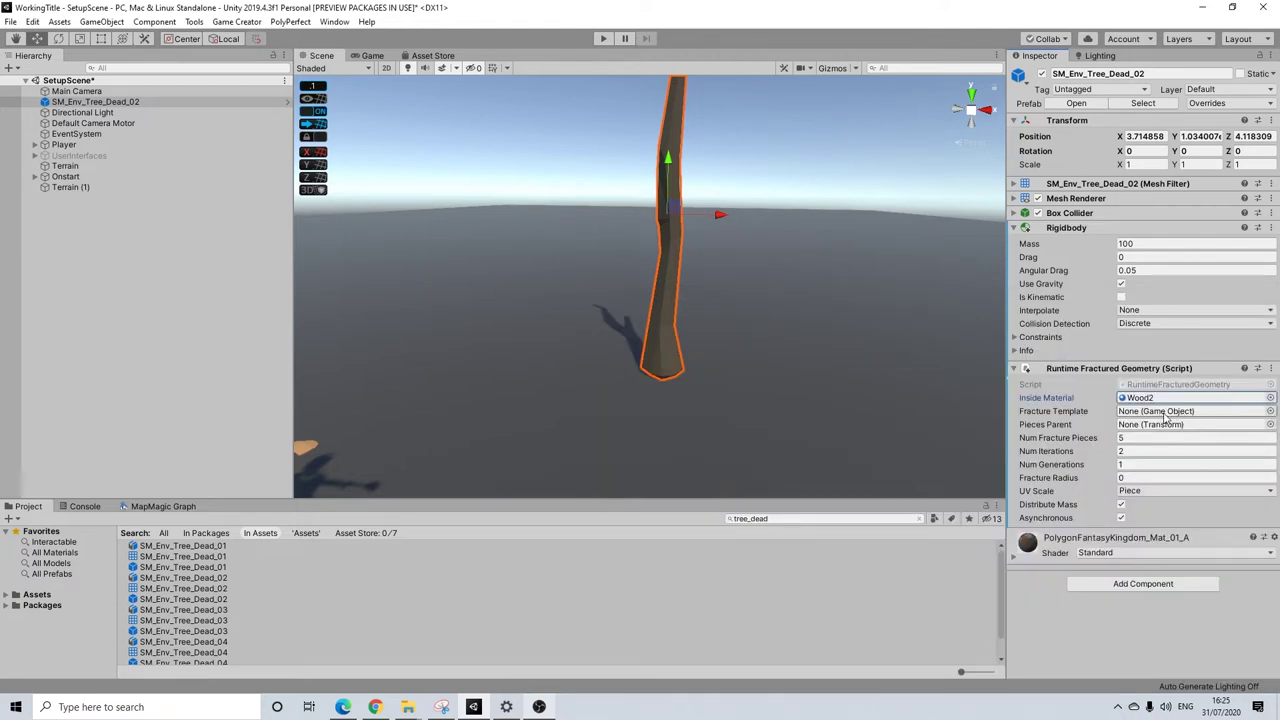
Open the Prefabs folder inside the DinoFracture Demo assets.
{"action": "left_click", "coordinate": [12, 595]}
{"action": "scroll", "coordinate": [42, 630], "scroll_direction": "down", "scroll_amount": 3}
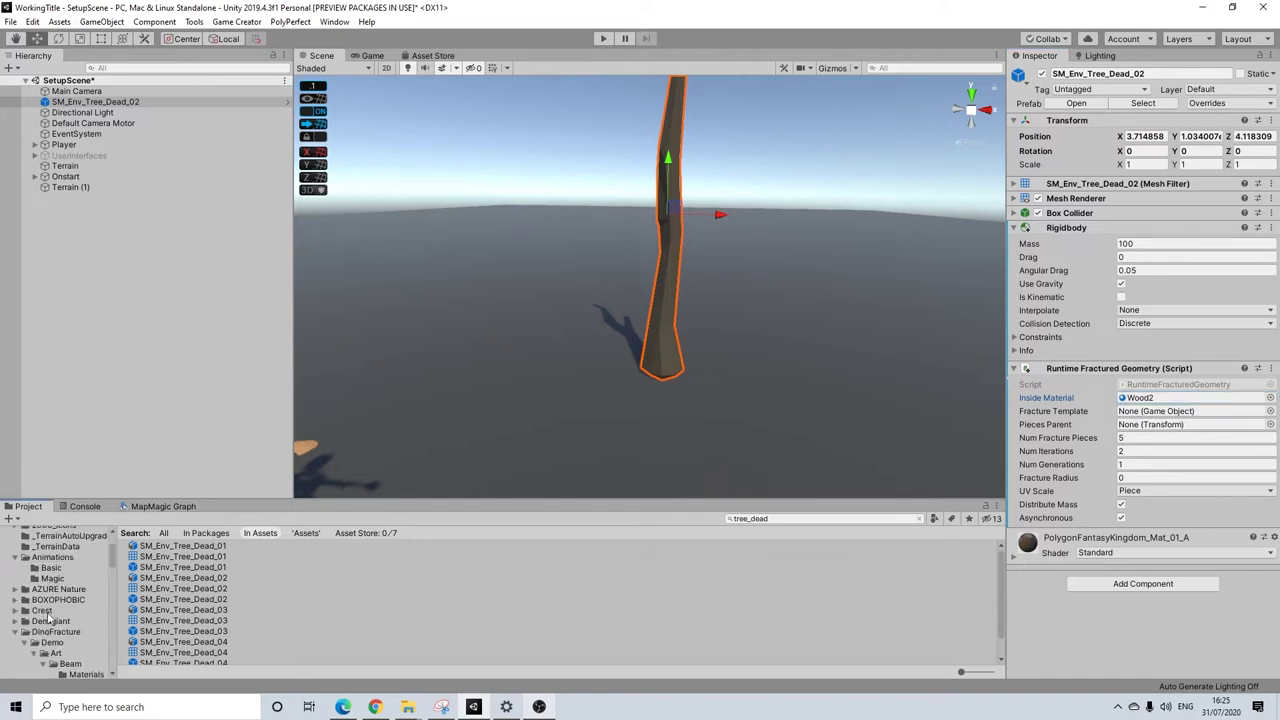
{"action": "left_click", "coordinate": [57, 632]}
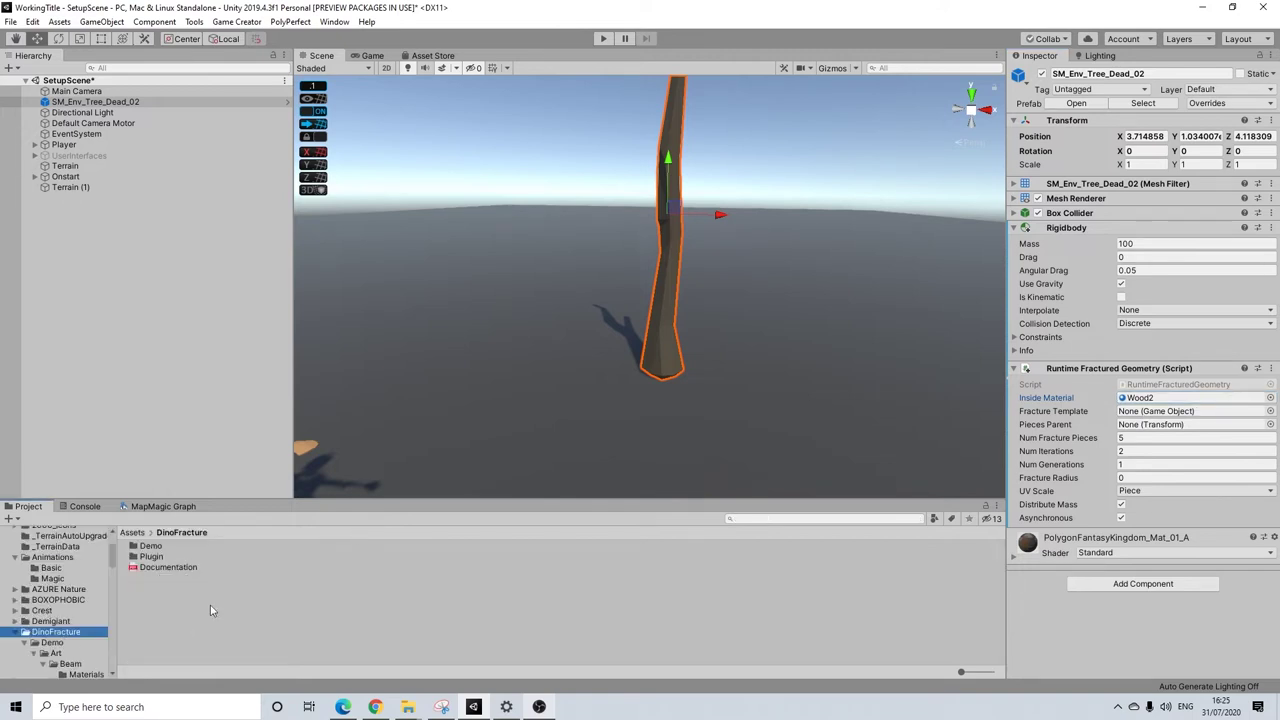
{"action": "double_click", "coordinate": [150, 546]}
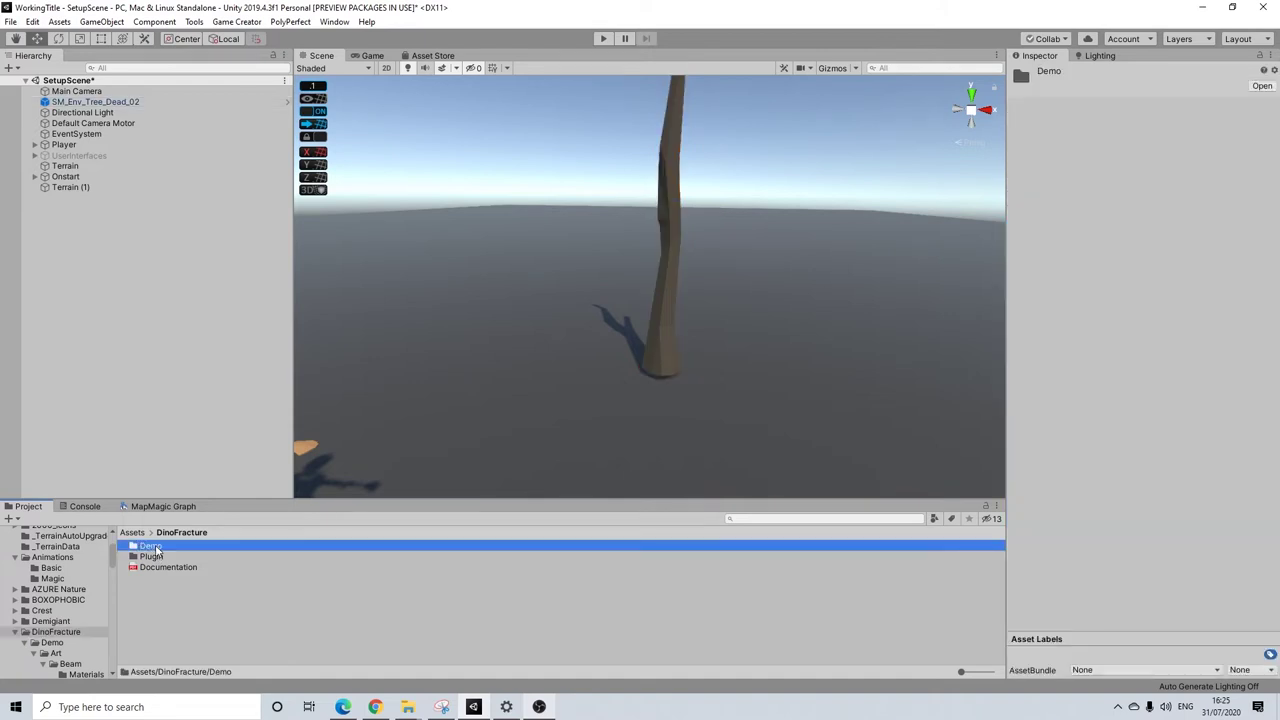
{"action": "double_click", "coordinate": [160, 567]}
Examine the DinoFracture demo prefabs one by one to compare the fracture piece templates.
{"action": "left_click", "coordinate": [166, 578]}
{"action": "left_click", "coordinate": [163, 567]}
{"action": "left_click", "coordinate": [162, 546]}
{"action": "left_click", "coordinate": [167, 560]}
{"action": "key", "text": "Down"}
{"action": "key", "text": "Down"}
{"action": "key", "text": "Up"}
{"action": "key", "text": "Up"}
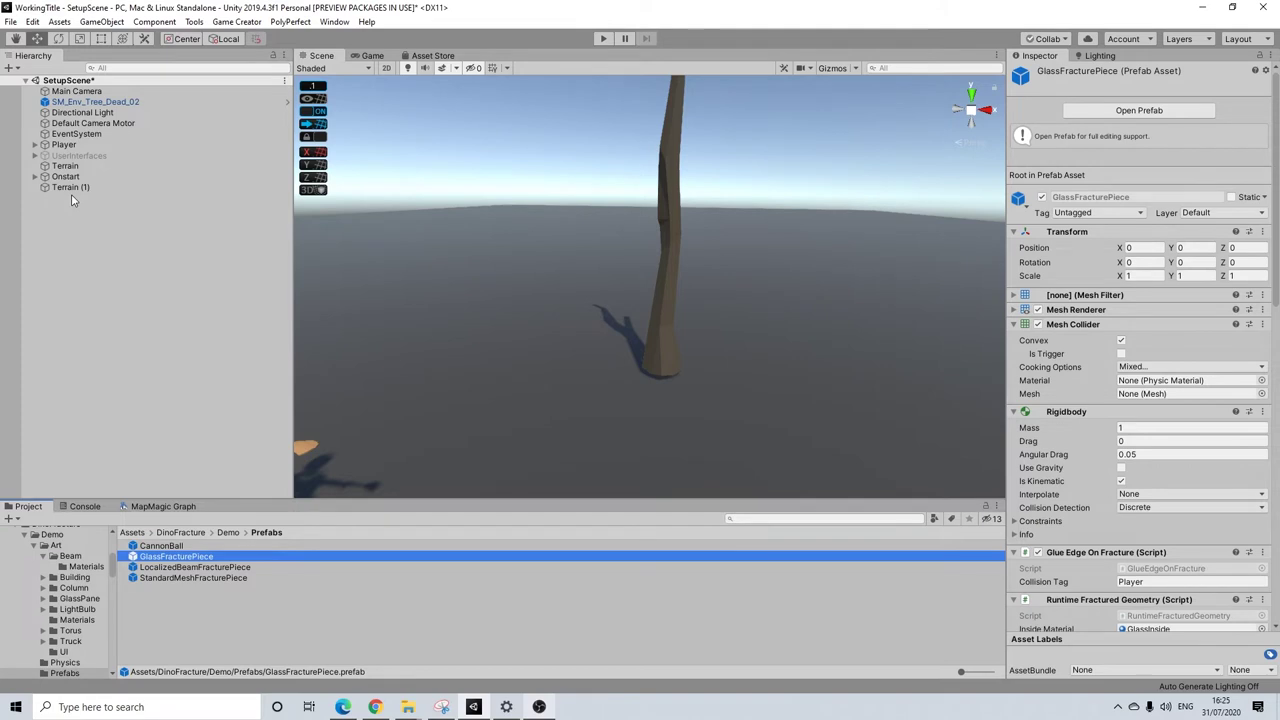
Assign LocalizedBeamFracturePiece as the dead tree's Fracture Template and set its Fracture Radius to 0.25.
{"action": "left_click", "coordinate": [95, 102]}
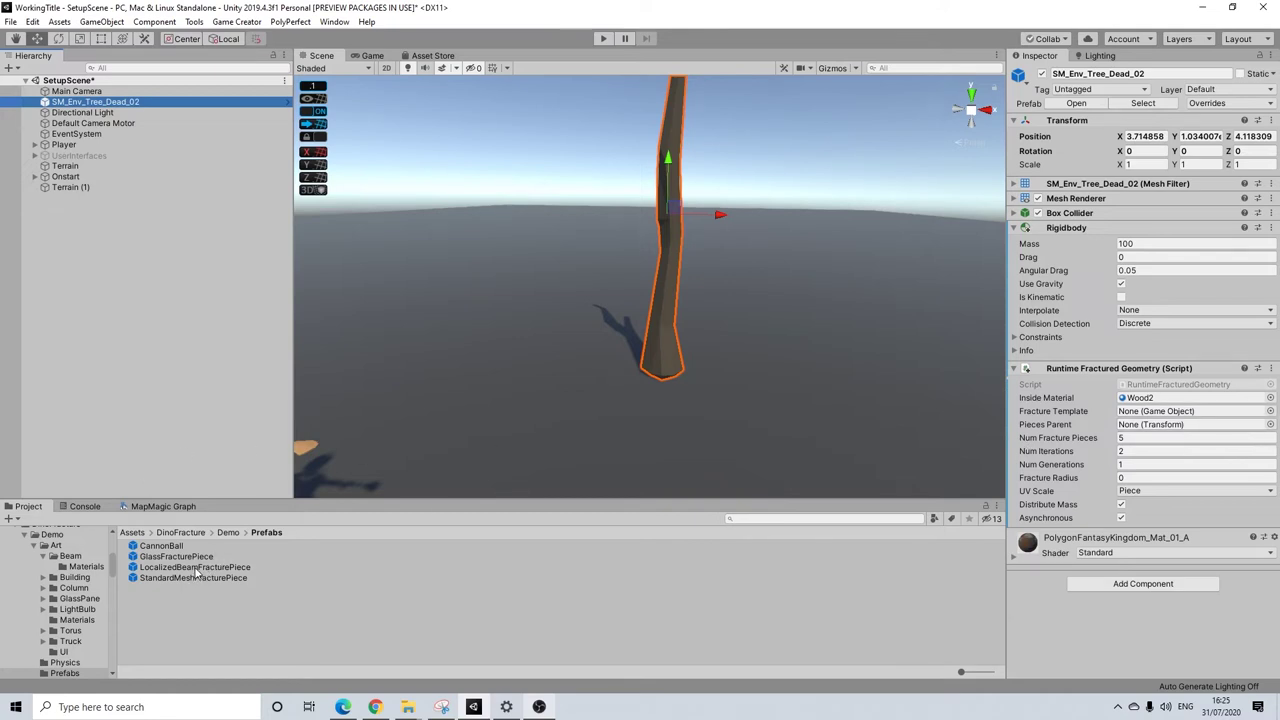
{"action": "left_click_drag", "start_coordinate": [197, 572], "coordinate": [1166, 420]}
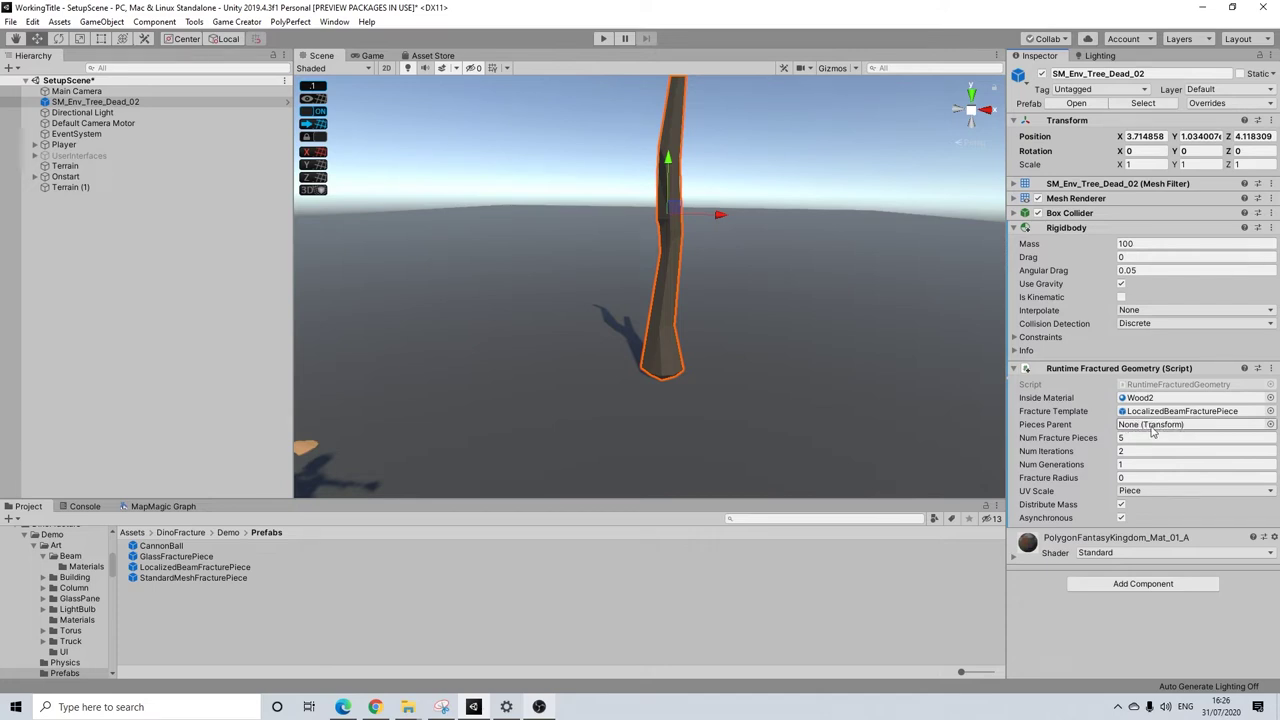
{"action": "left_click", "coordinate": [1132, 476]}
{"action": "type", "text": "0.25"}
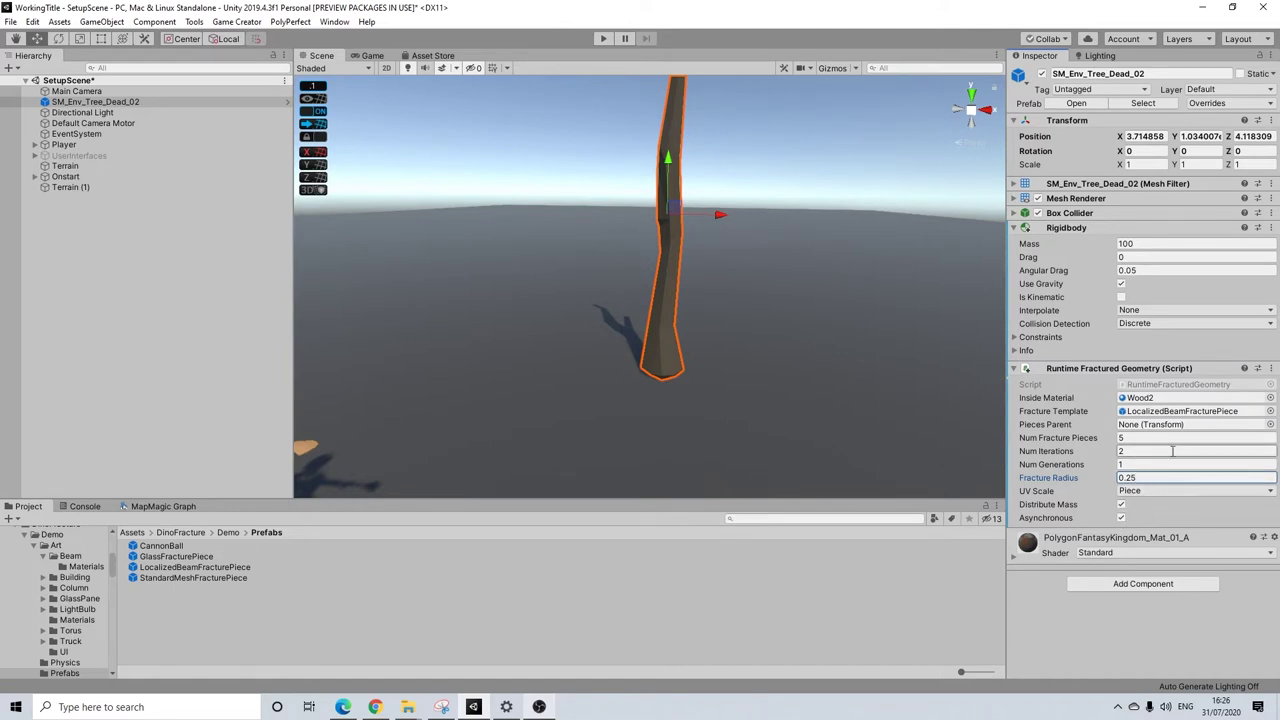
Add a Fracture On Collision component to the tree with a Force Threshold of 0.
{"action": "left_click", "coordinate": [1116, 588]}
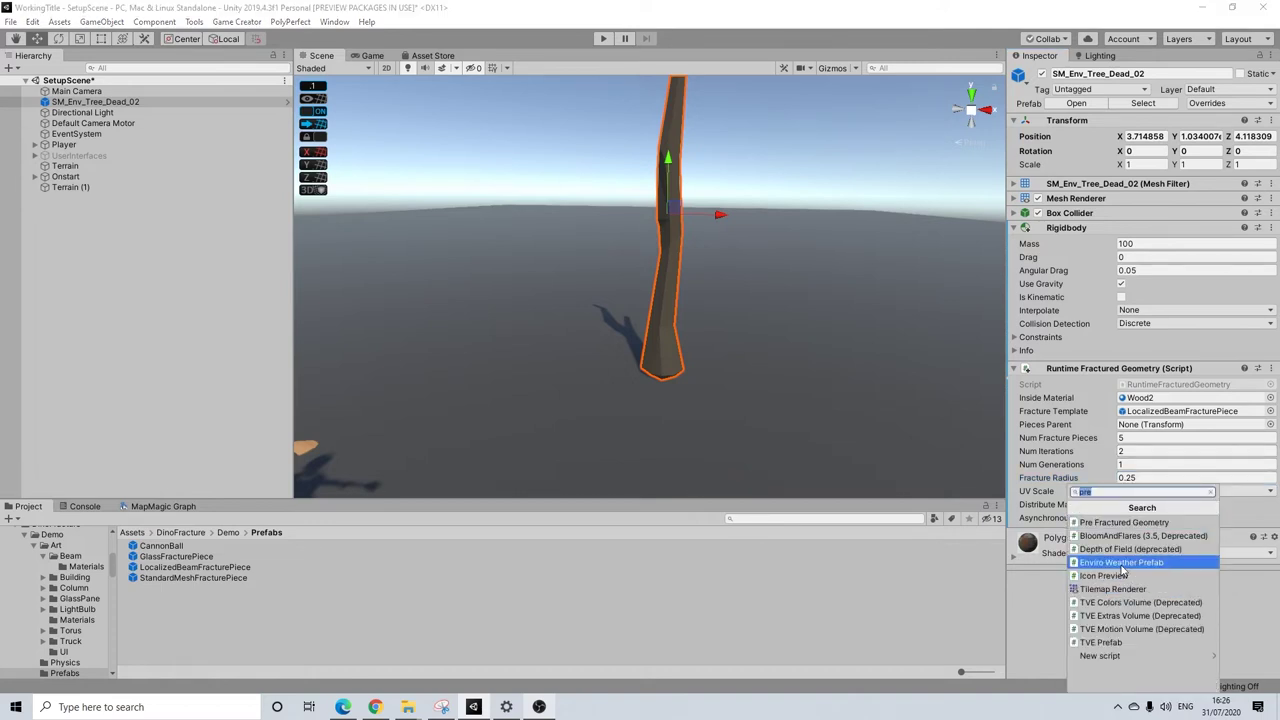
{"action": "type", "text": "fra"}
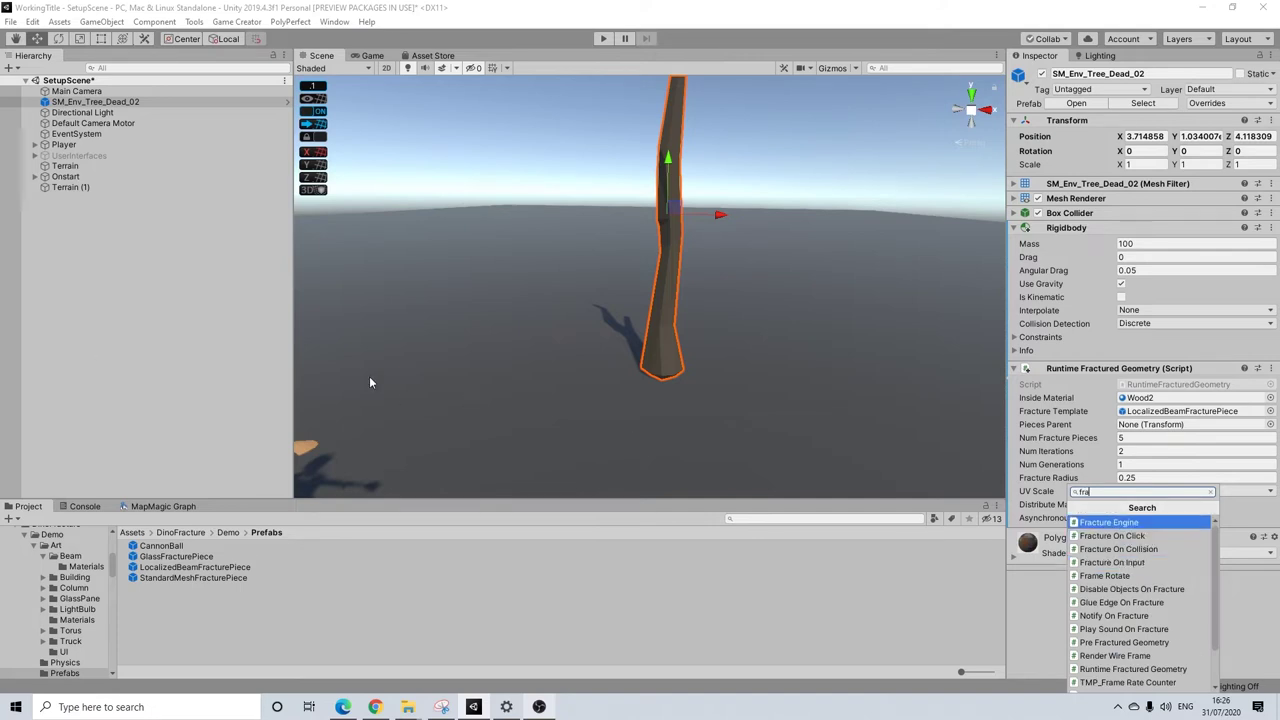
{"action": "left_click", "coordinate": [1117, 551]}
{"action": "left_click", "coordinate": [1138, 565]}
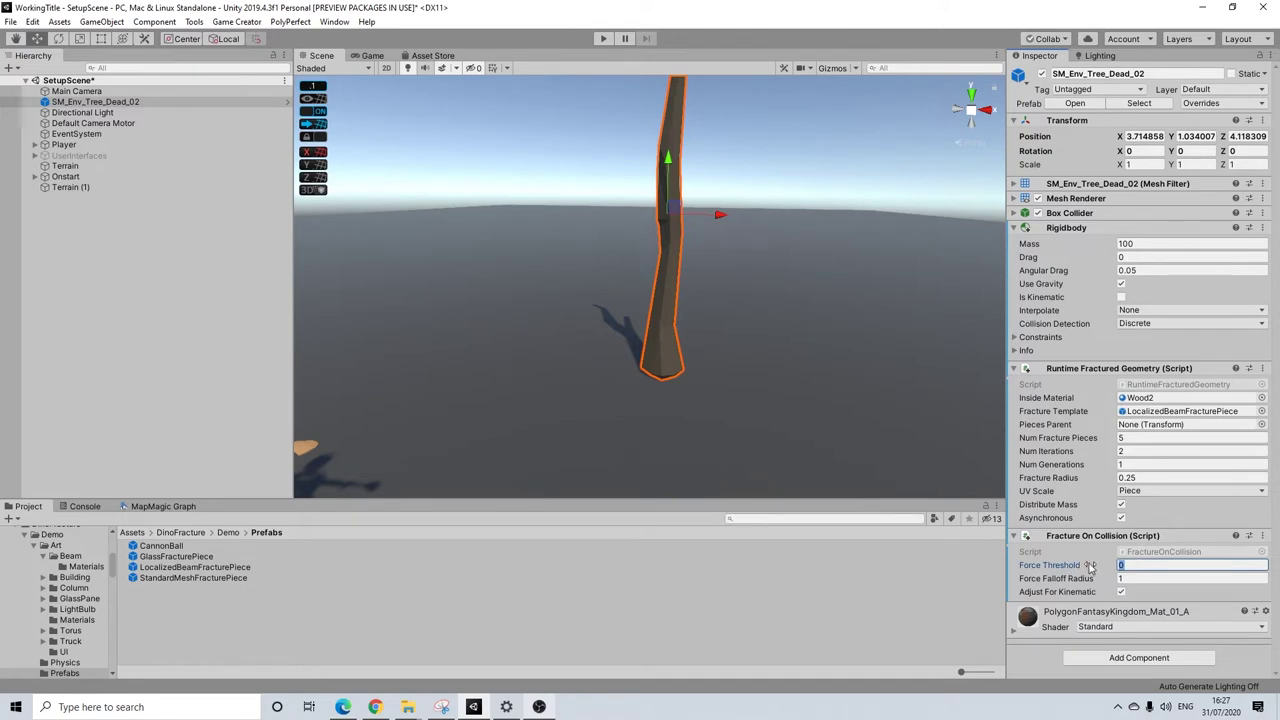
{"action": "type", "text": "6"}
Test the tree's fracturing in play mode by walking the character around its pieces, and end play mode.
{"action": "left_click", "coordinate": [603, 42]}
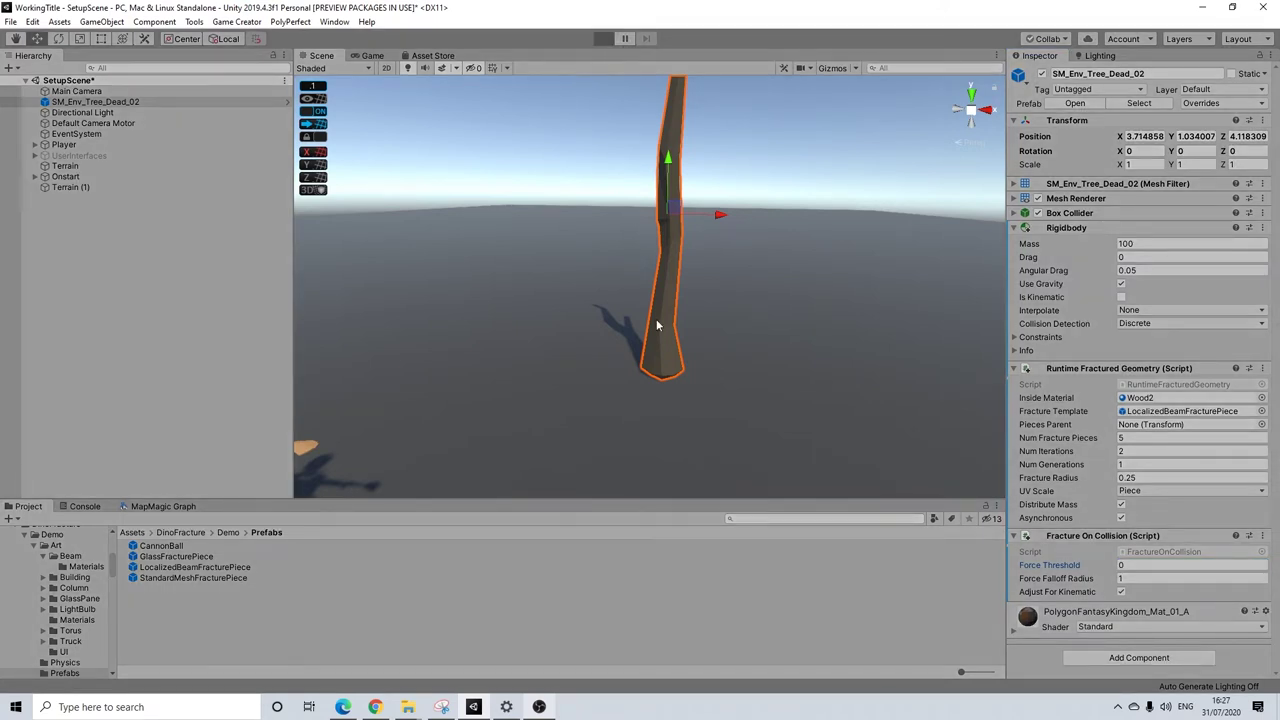
{"action": "key", "text": "w"}
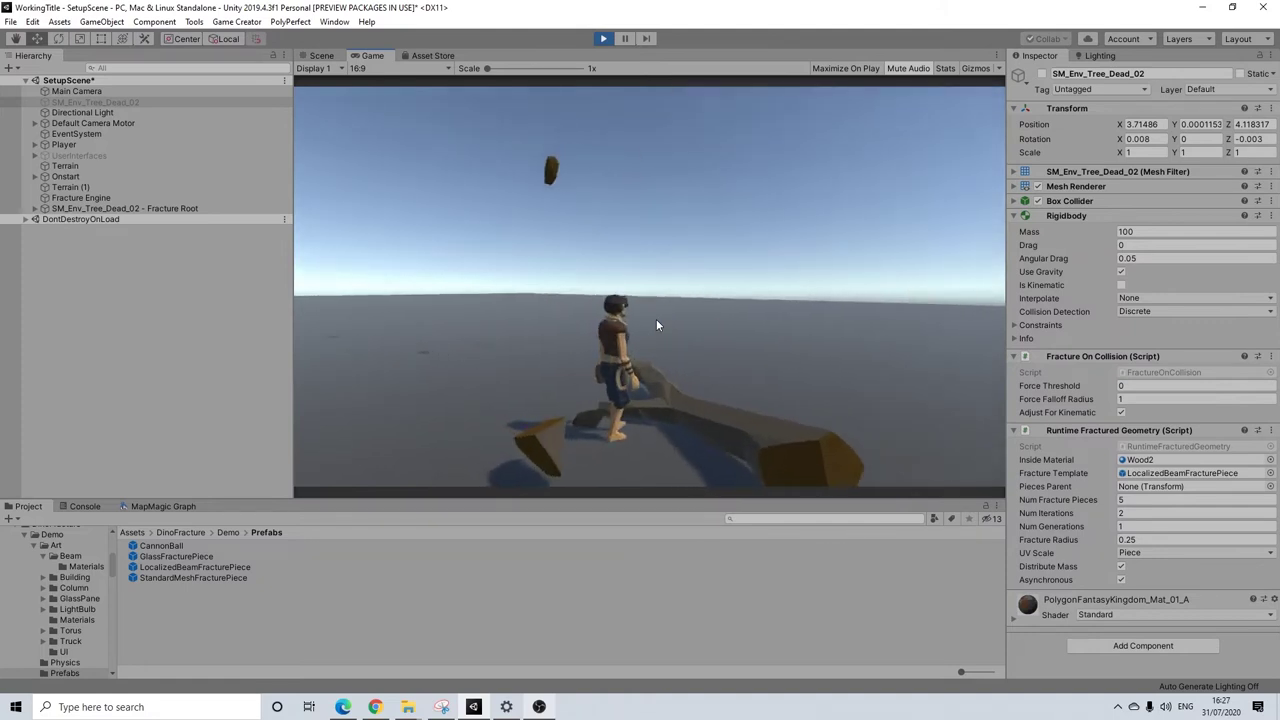
{"action": "key", "text": "a"}
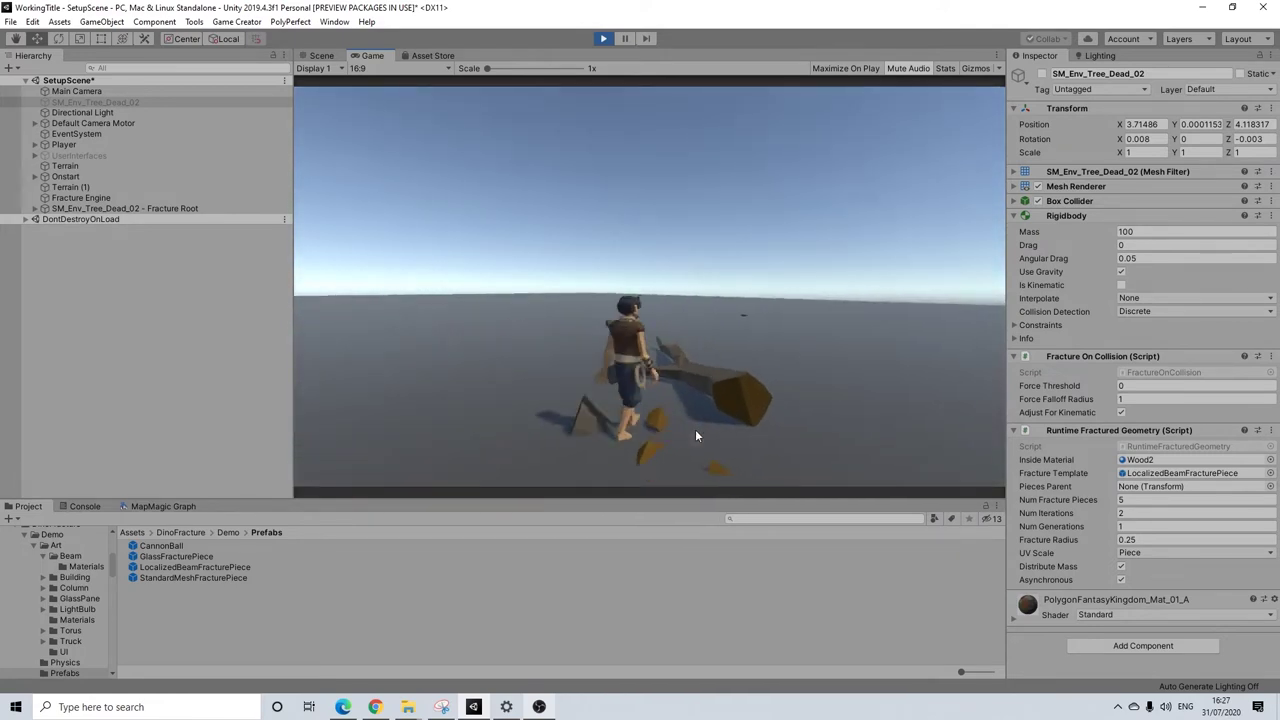
{"action": "left_click", "coordinate": [603, 38]}
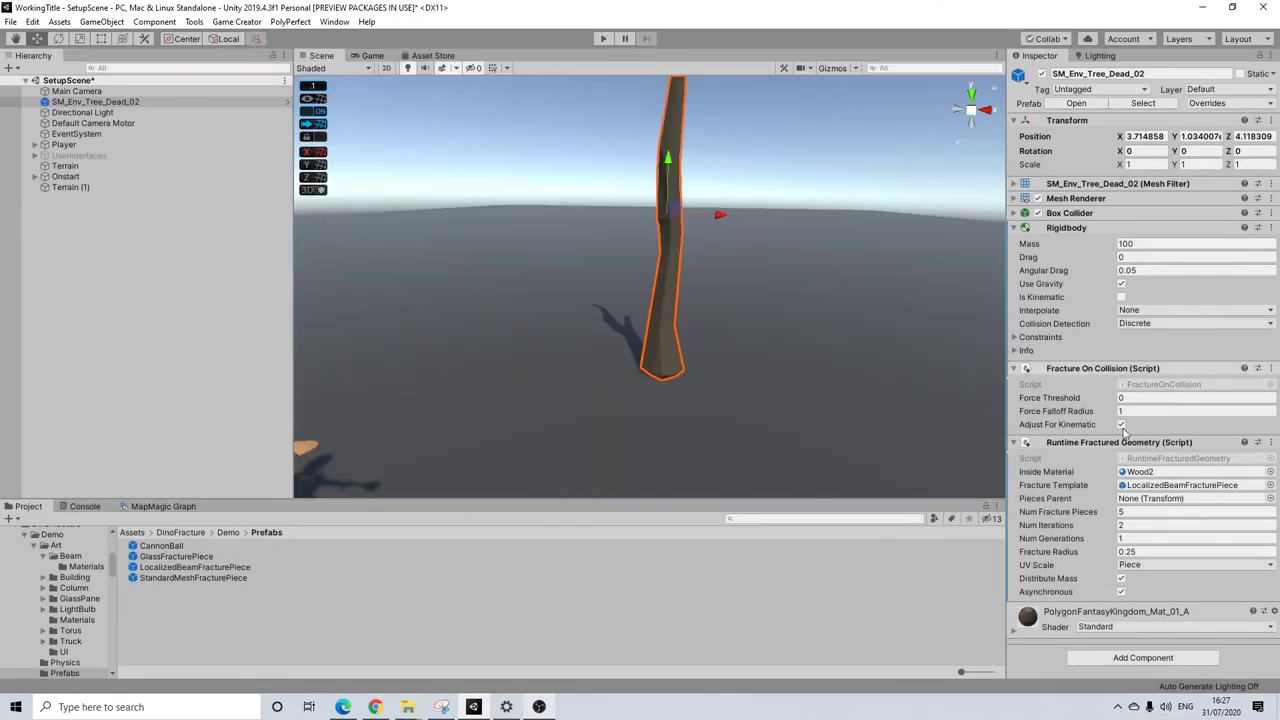
Set the tree's Force Threshold to 20 and test it in play mode by walking the character into and around the trunk.
{"action": "left_click", "coordinate": [1134, 397]}
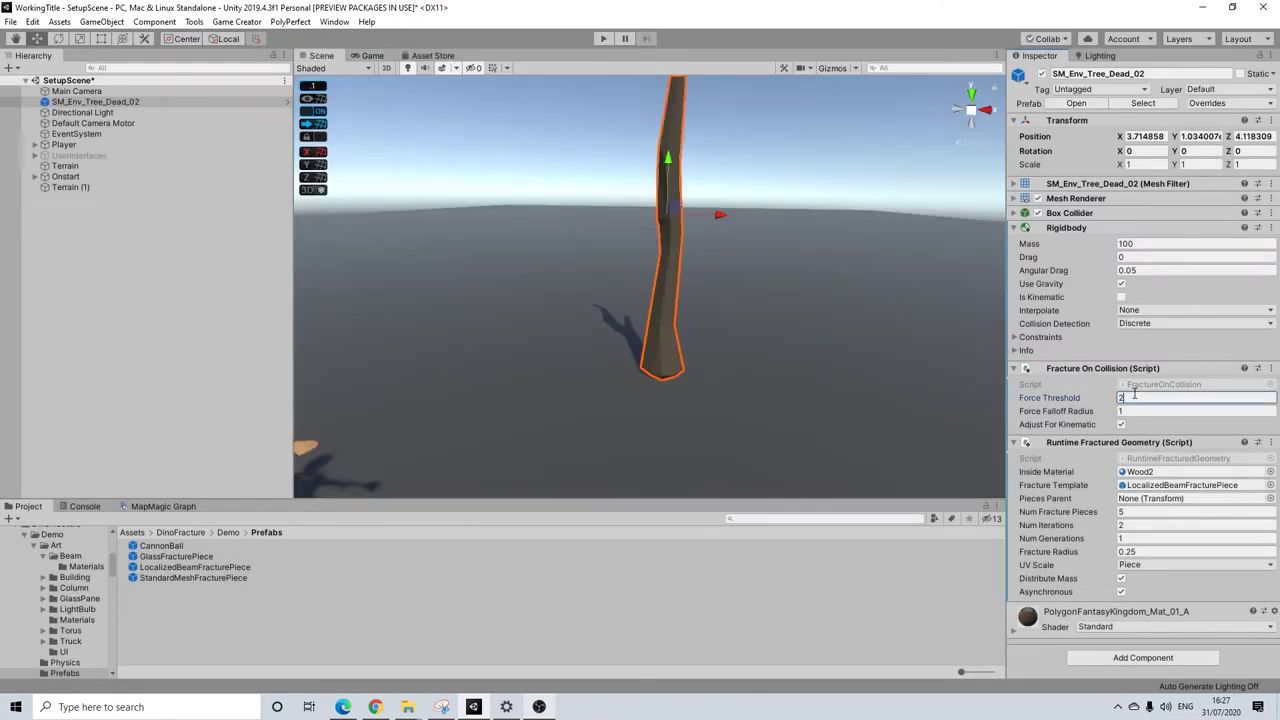
{"action": "left_click", "coordinate": [602, 39]}
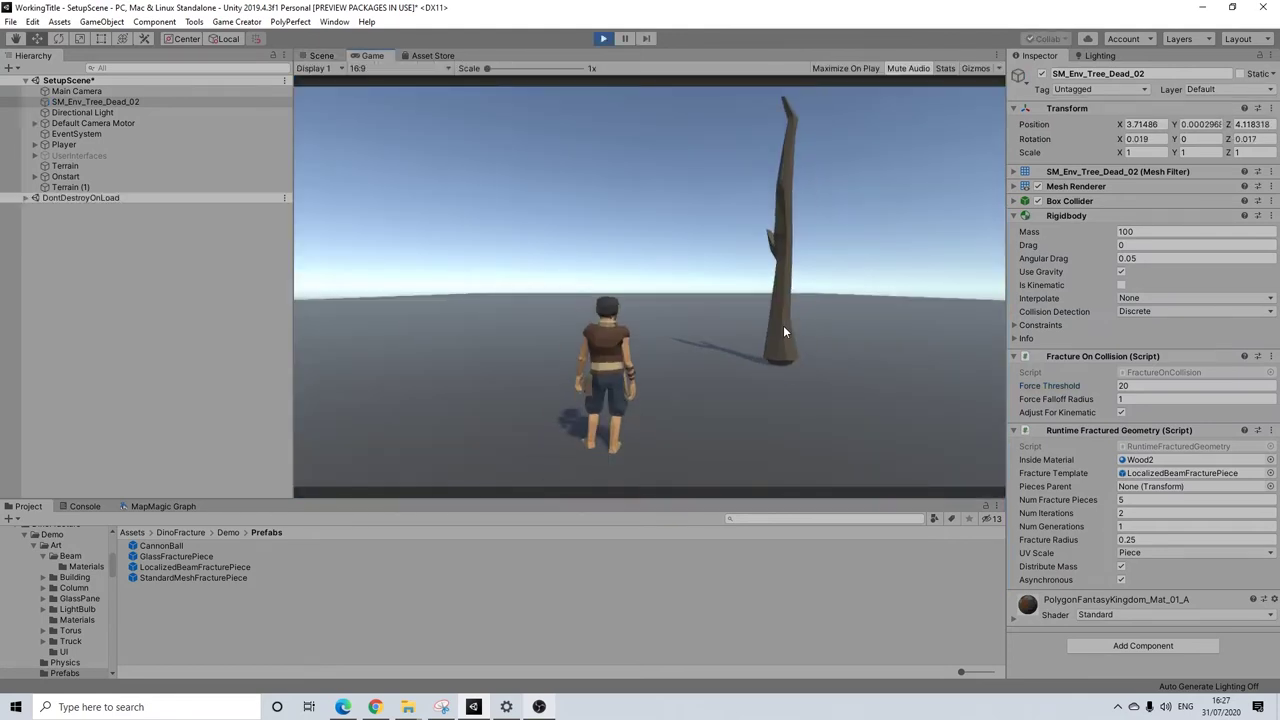
{"action": "key", "text": "w"}
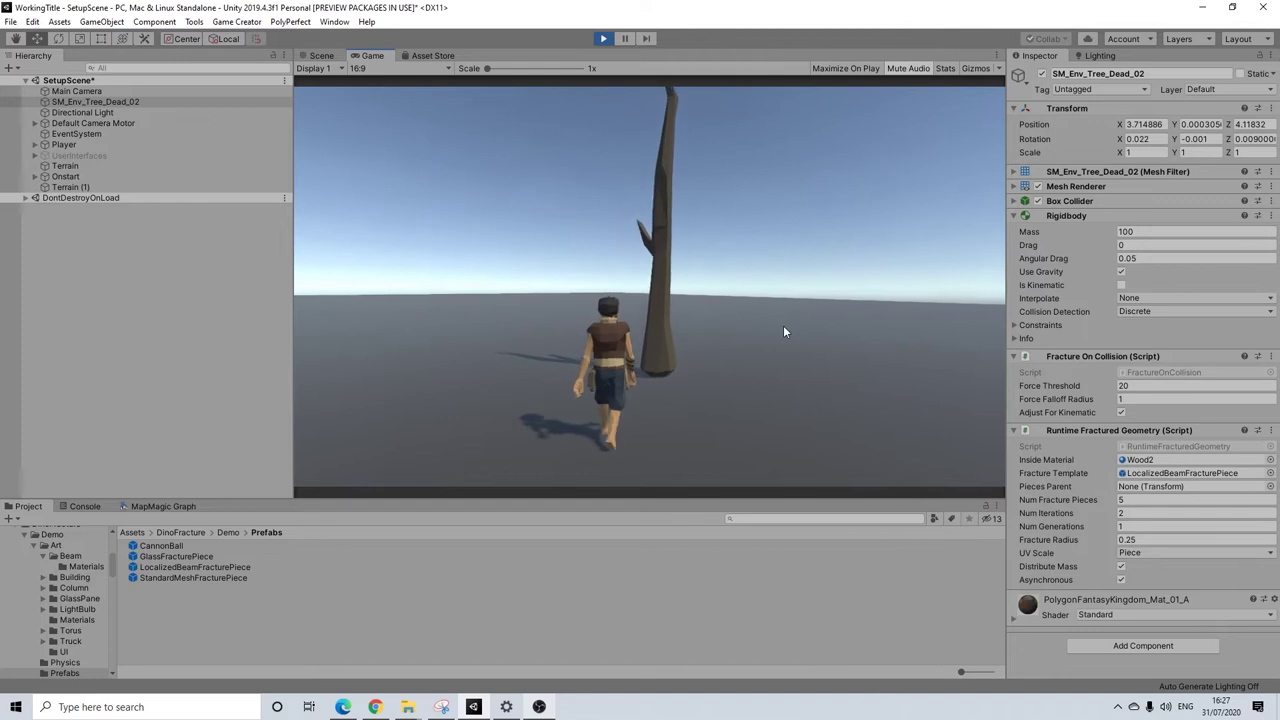
{"action": "key", "text": "d"}
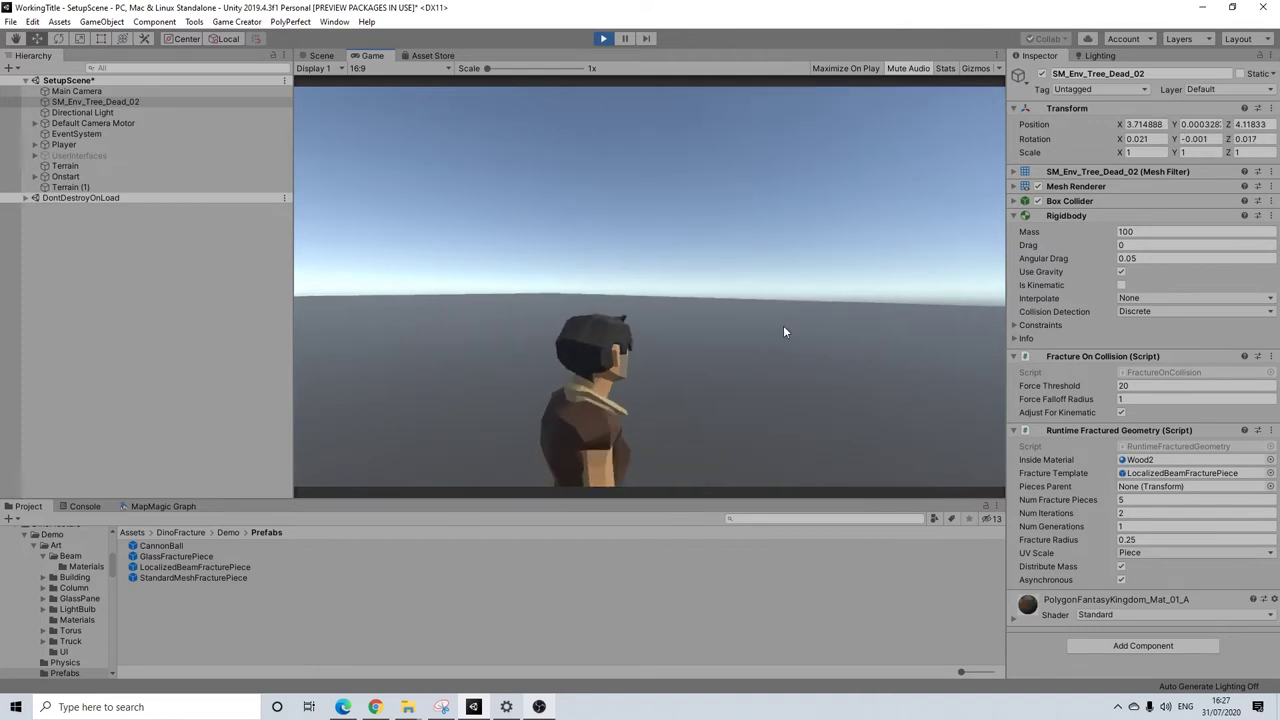
{"action": "key", "text": "s"}
{"action": "key", "text": "a"}
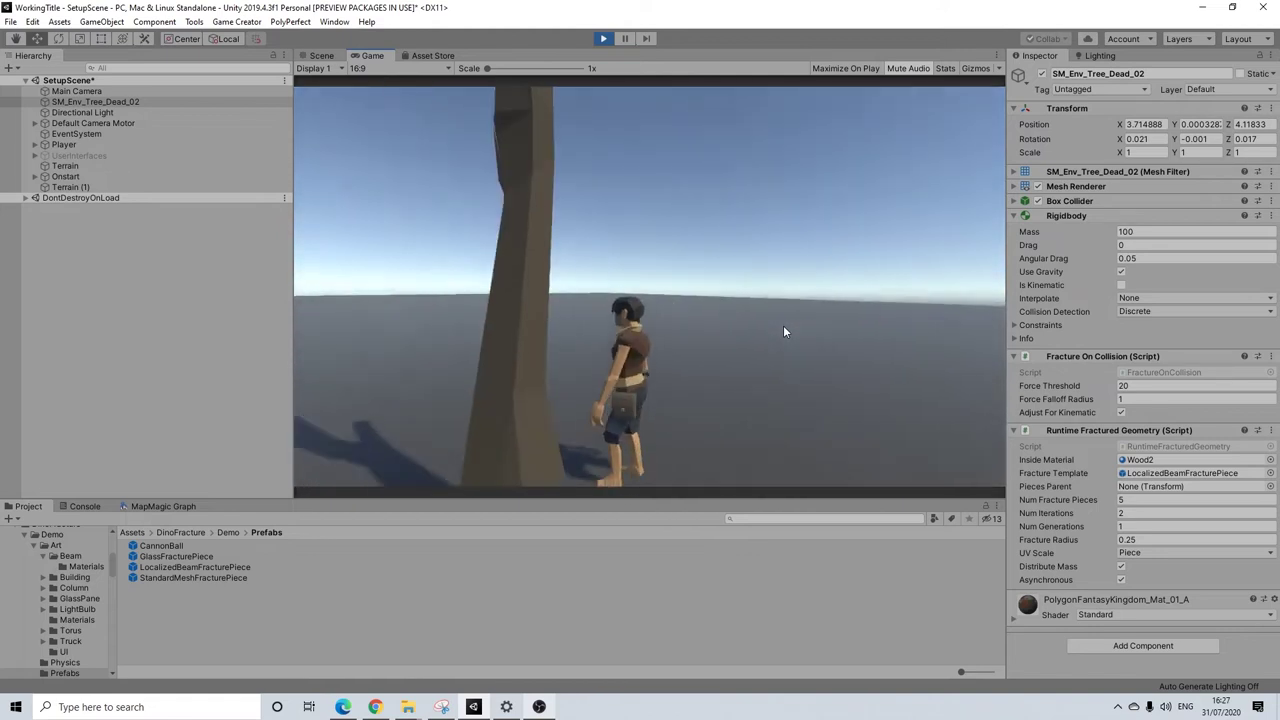
{"action": "key", "text": "w"}
{"action": "key", "text": "a"}
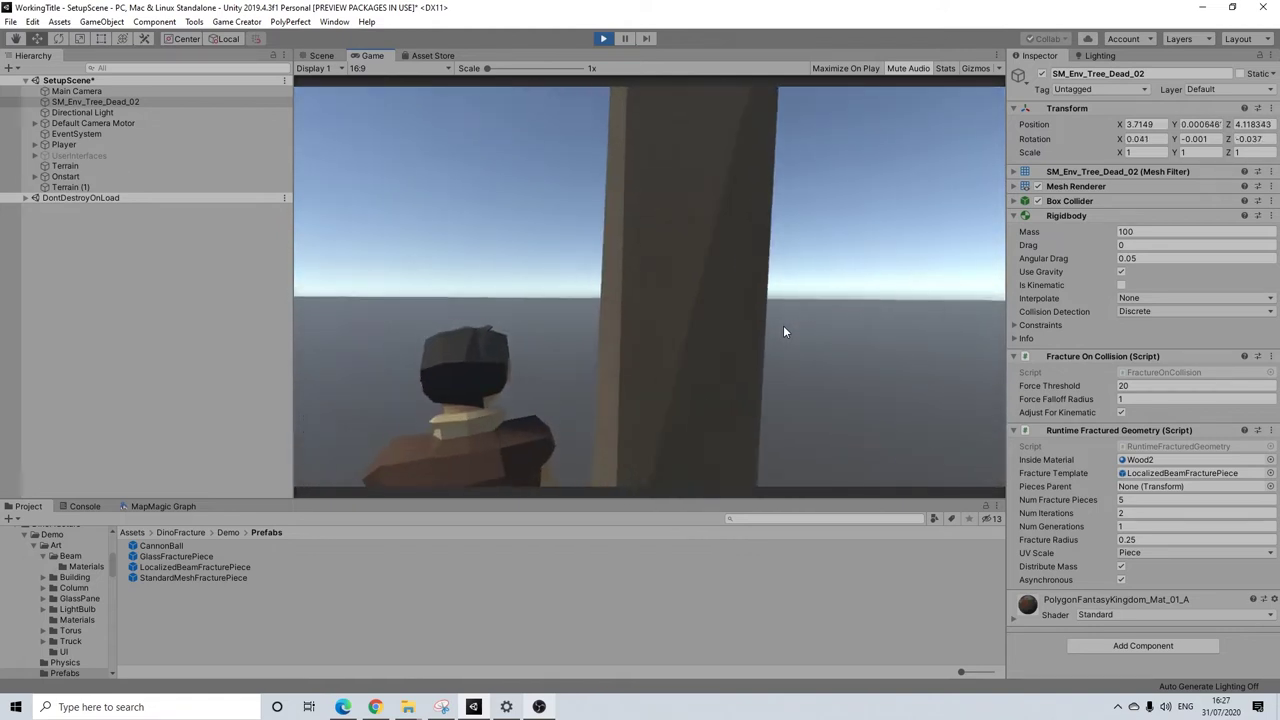
{"action": "left_click", "coordinate": [603, 38]}
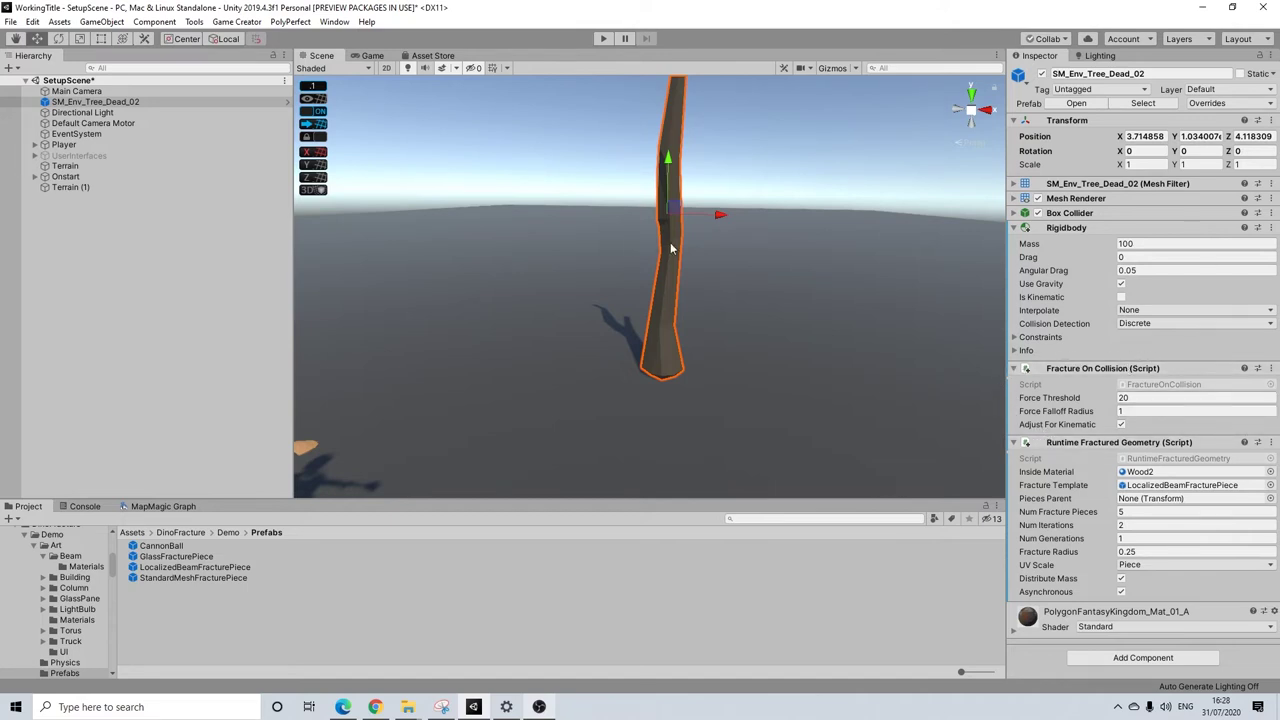
{"action": "left_click", "coordinate": [1160, 397]}
{"action": "key", "text": "Return"}
{"action": "scroll", "coordinate": [457, 350], "scroll_direction": "down", "scroll_amount": 4}
{"action": "middle_click_drag", "start_coordinate": [511, 371], "coordinate": [581, 357]}
{"action": "scroll", "coordinate": [512, 360], "scroll_direction": "up", "scroll_amount": 2}
{"action": "scroll", "coordinate": [539, 362], "scroll_direction": "up", "scroll_amount": 3}
{"action": "scroll", "coordinate": [690, 360], "scroll_direction": "up", "scroll_amount": 2}
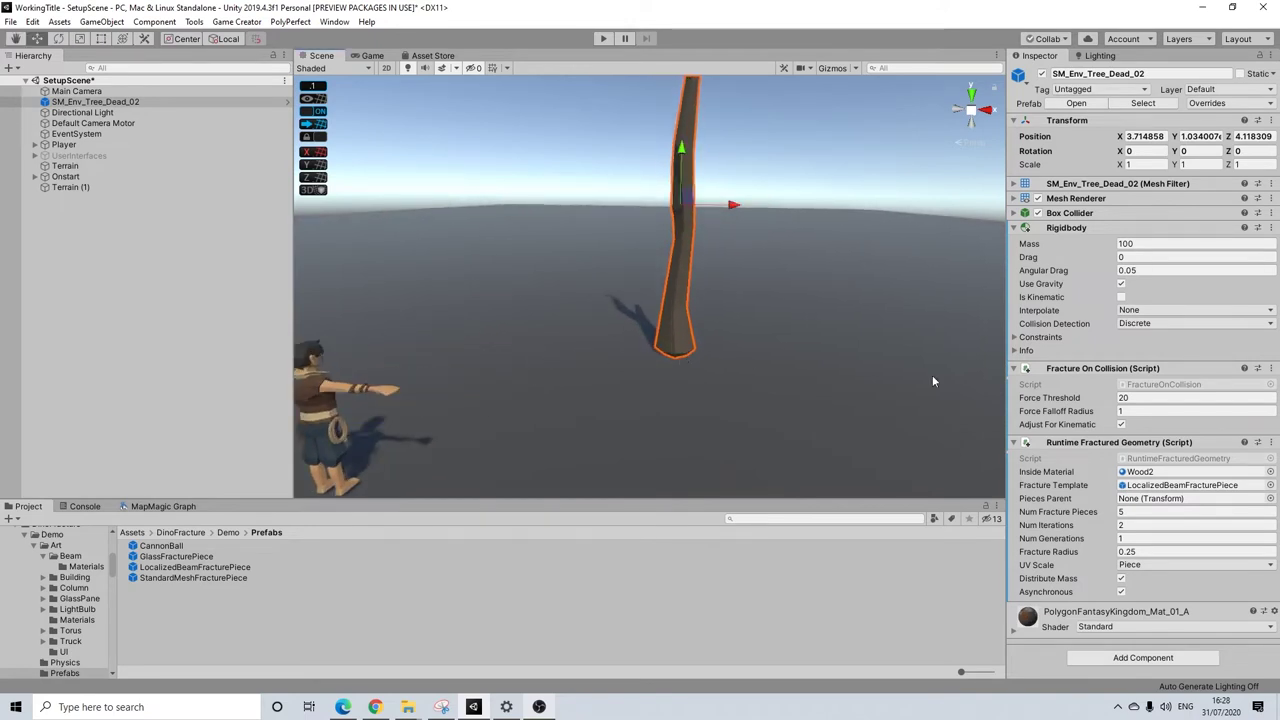
Remove the Fracture On Collision component from the dead tree and add a Fracture On Click component.
{"action": "left_click", "coordinate": [1272, 369]}
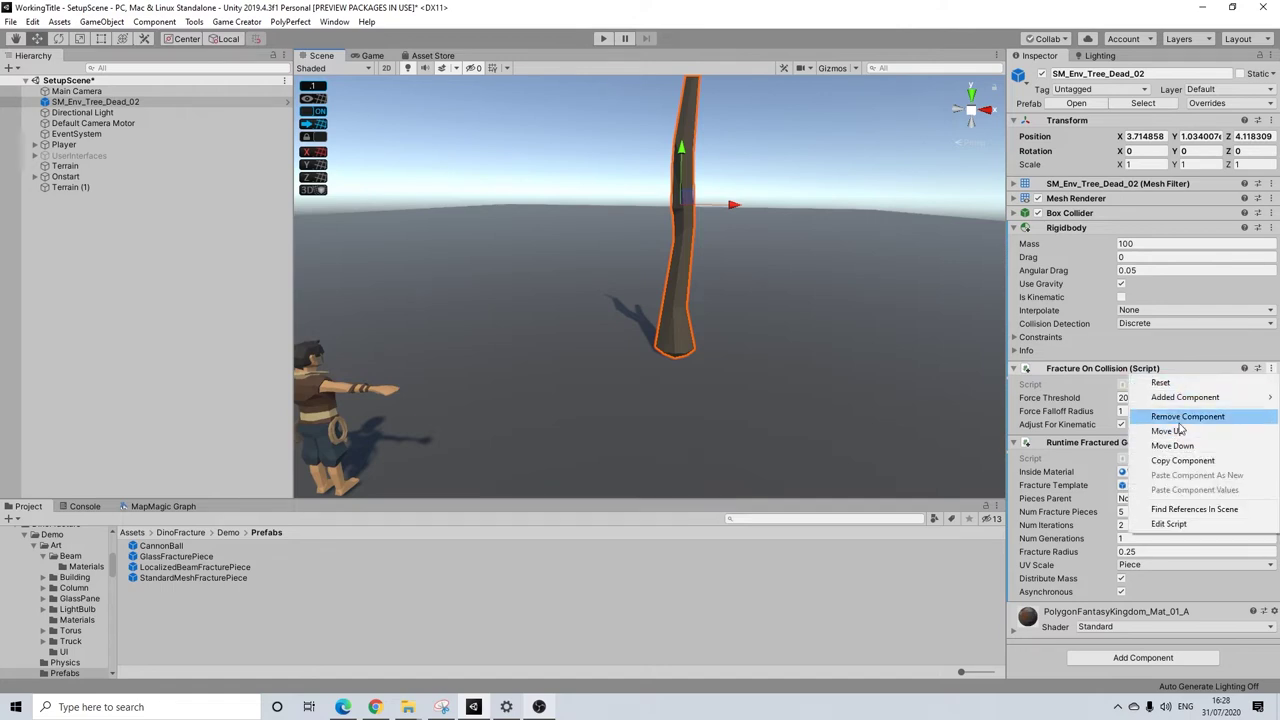
{"action": "left_click", "coordinate": [1078, 373]}
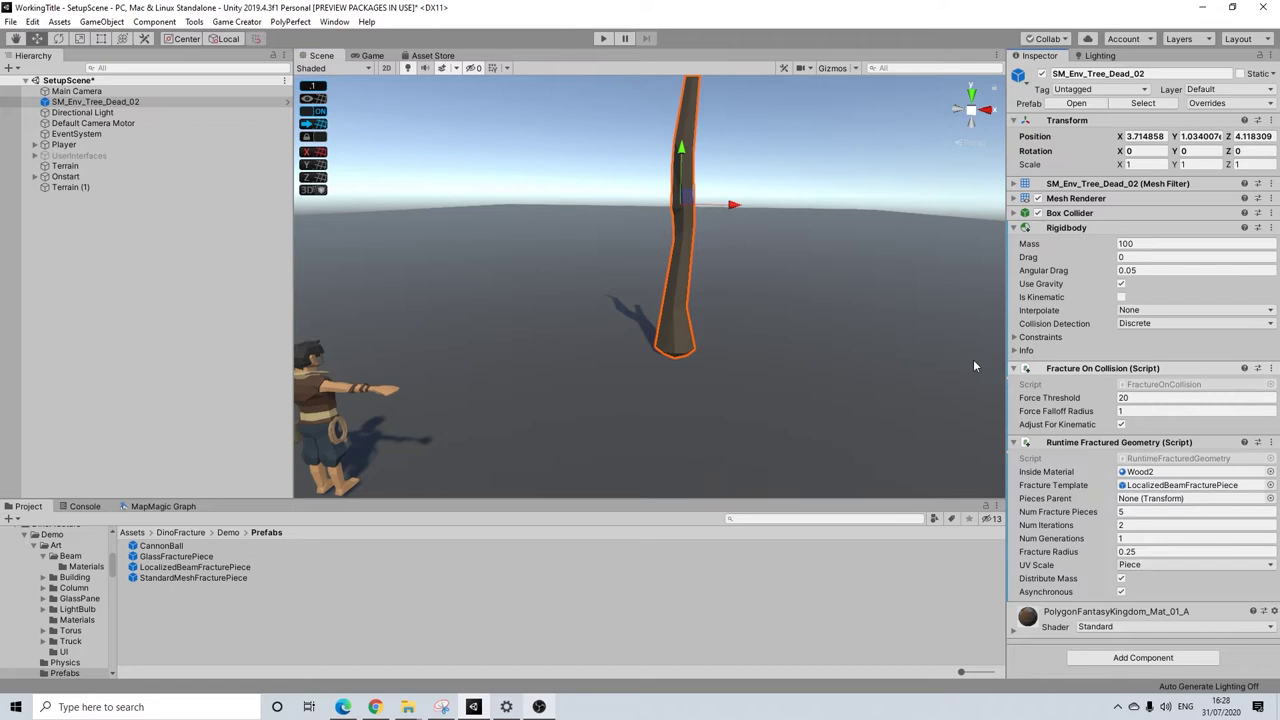
{"action": "left_click", "coordinate": [1272, 369]}
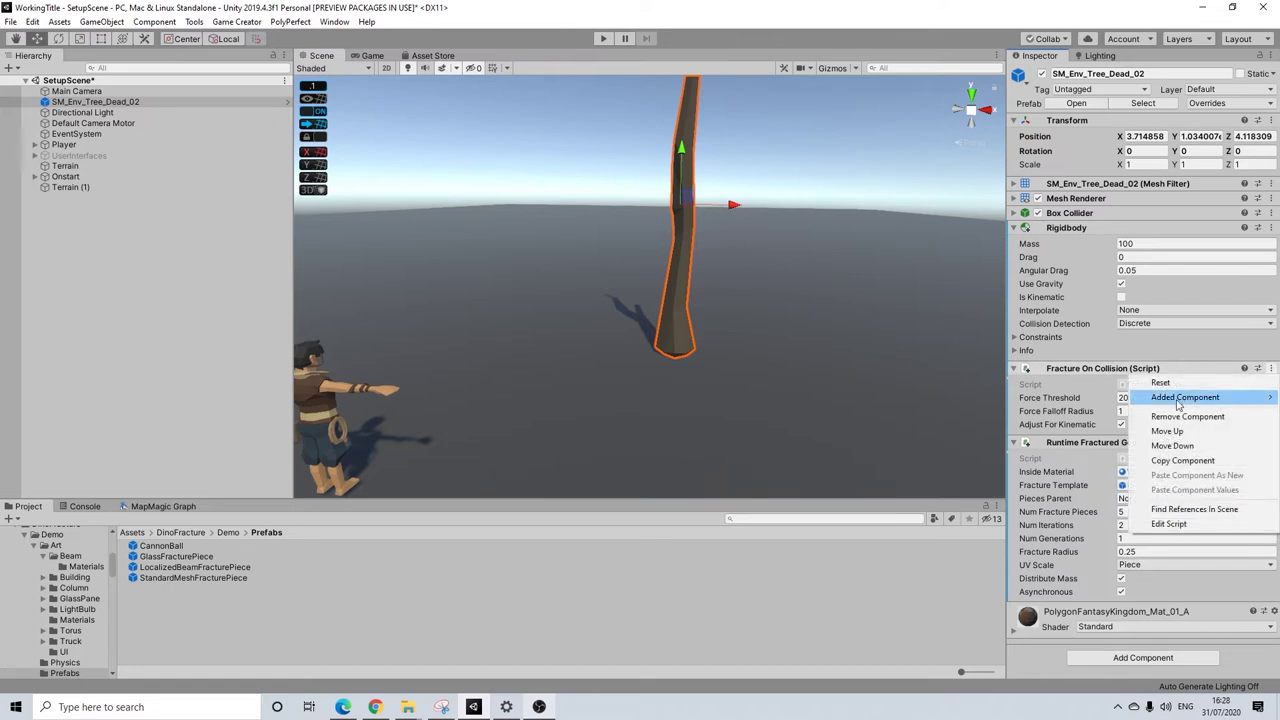
{"action": "left_click", "coordinate": [1160, 416]}
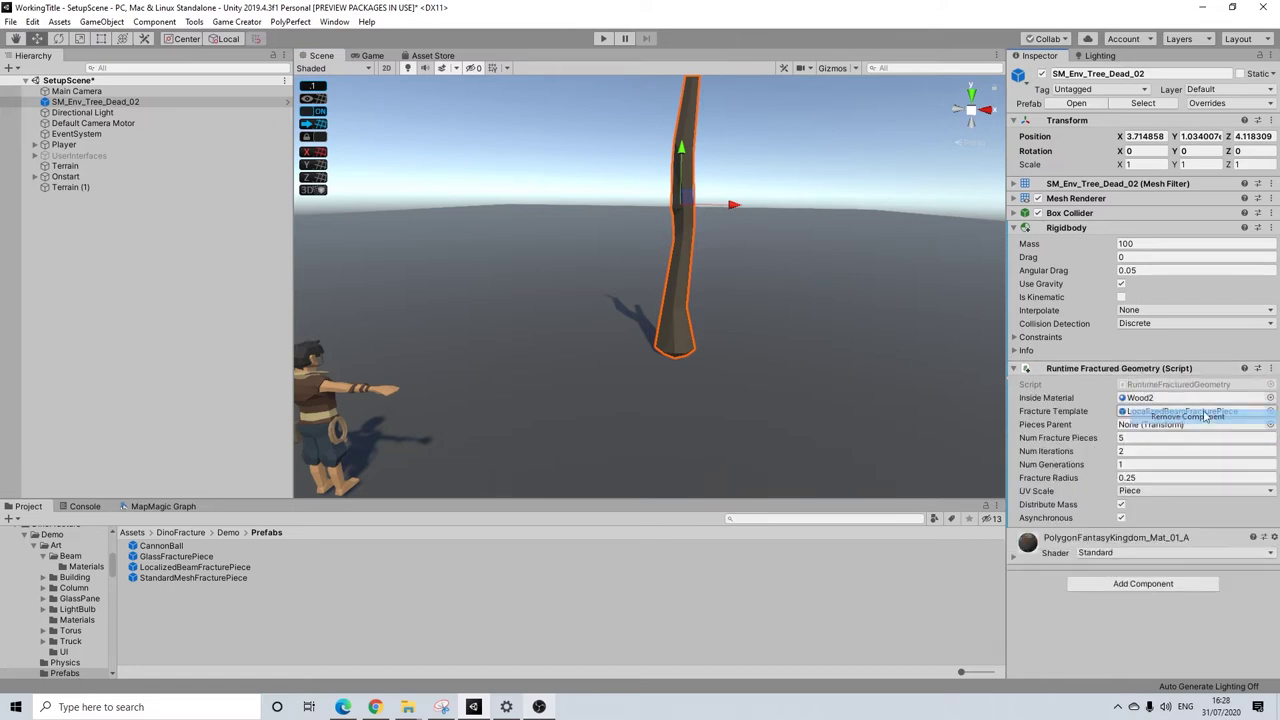
{"action": "left_click", "coordinate": [1143, 583]}
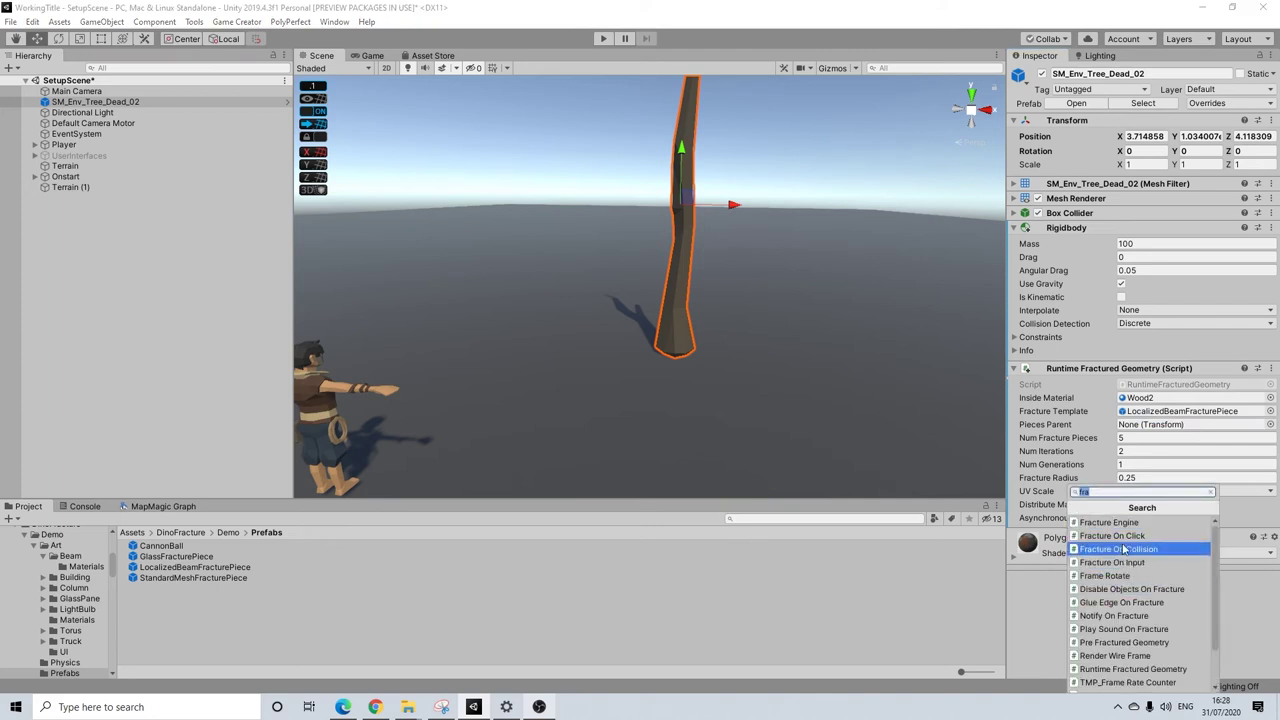
{"action": "left_click", "coordinate": [1131, 537]}
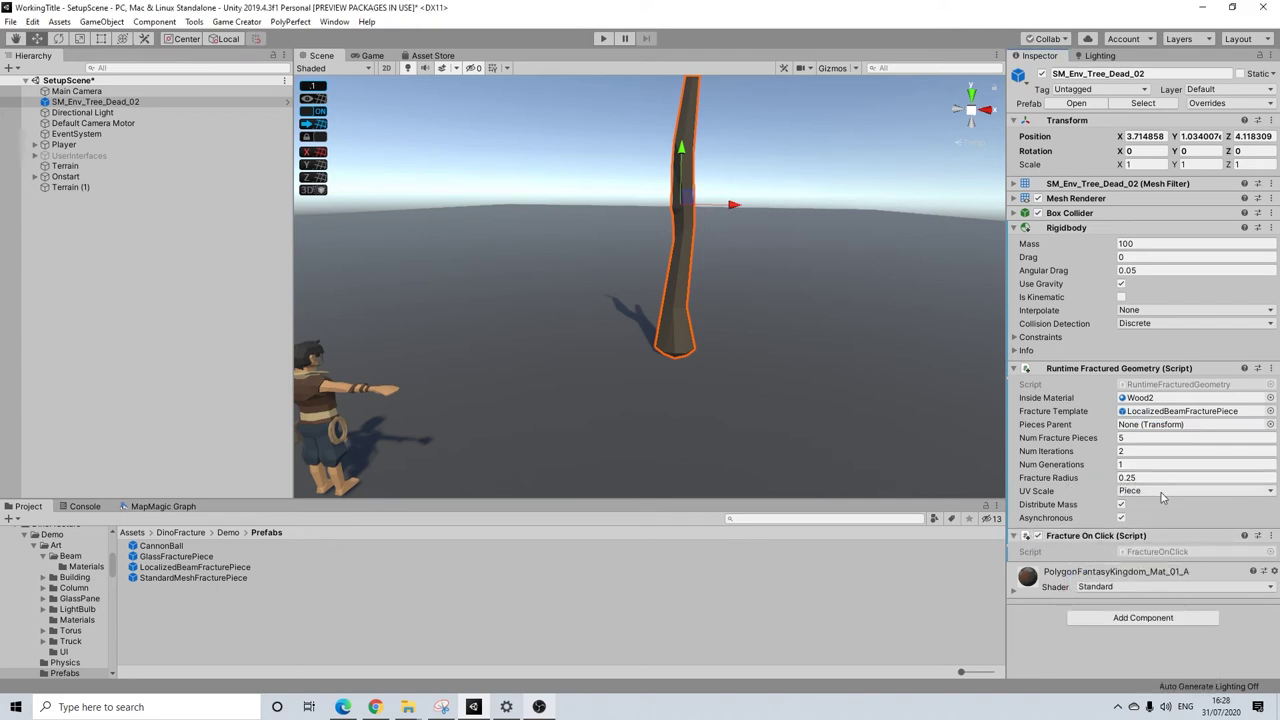
Test Fracture On Click in play mode by breaking the tree near its top and near its base, and end play mode.
{"action": "left_click", "coordinate": [604, 39]}
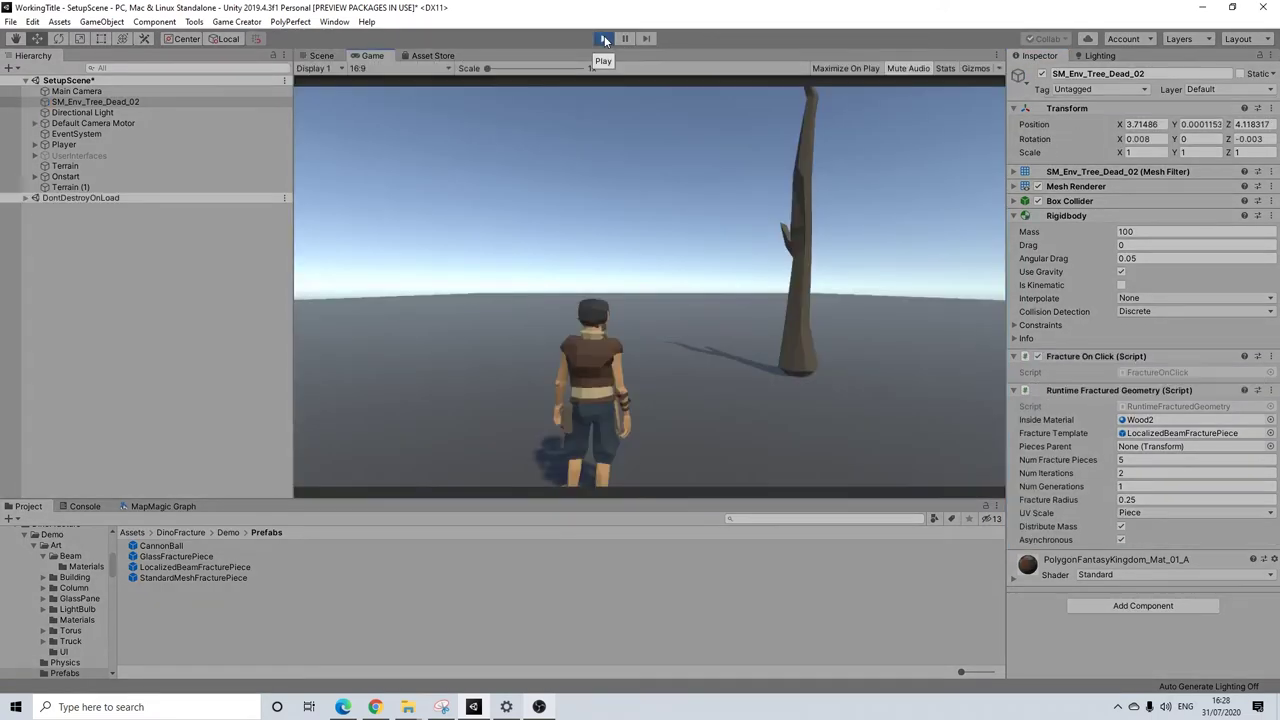
{"action": "left_click", "coordinate": [789, 184]}
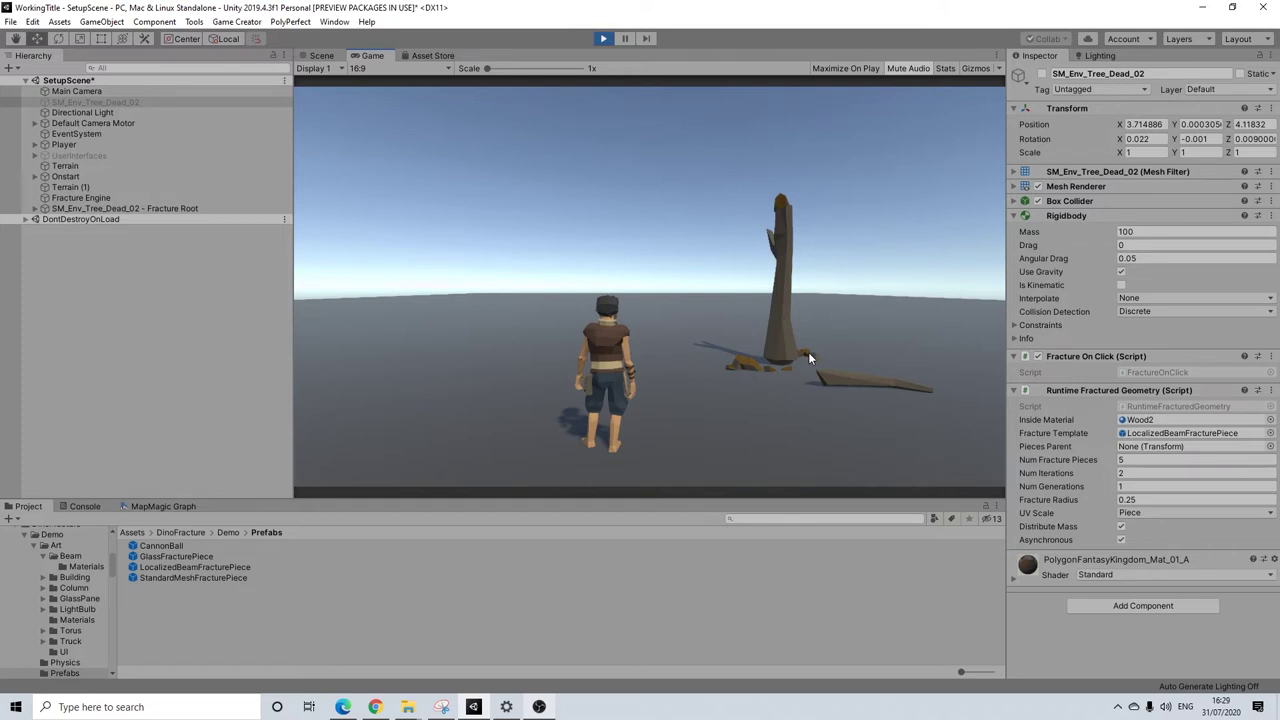
{"action": "key", "text": "w"}
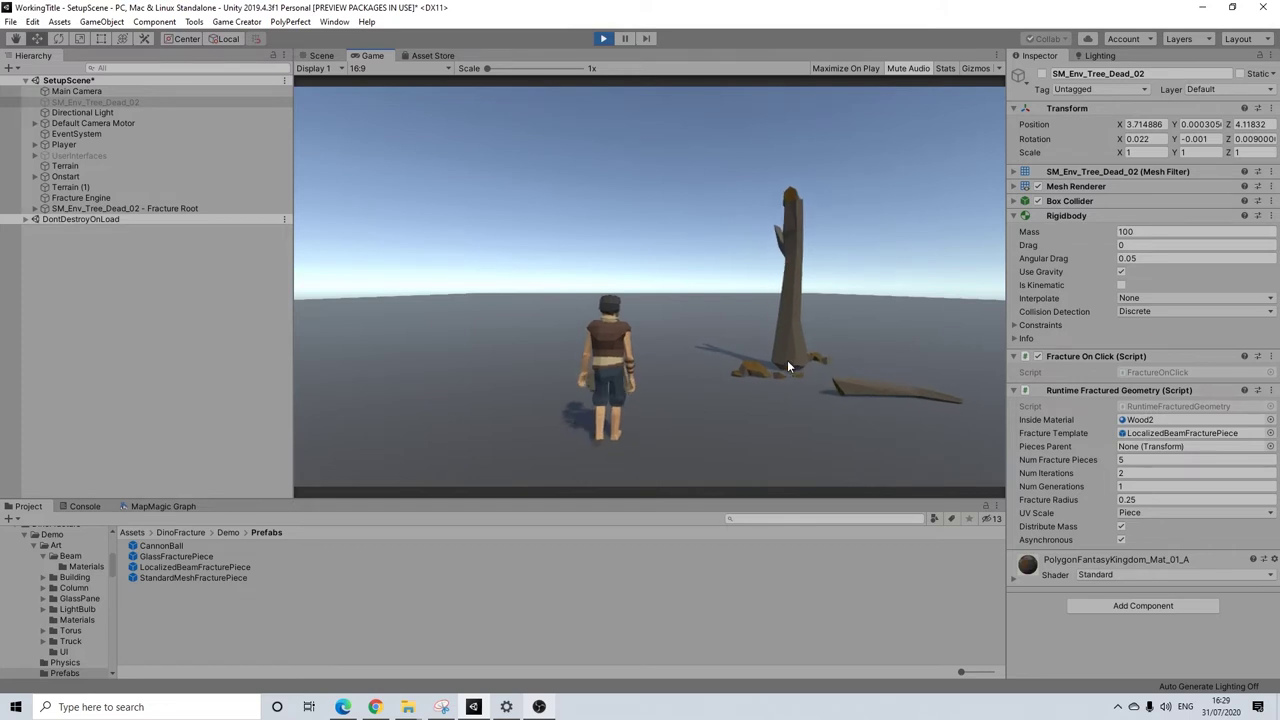
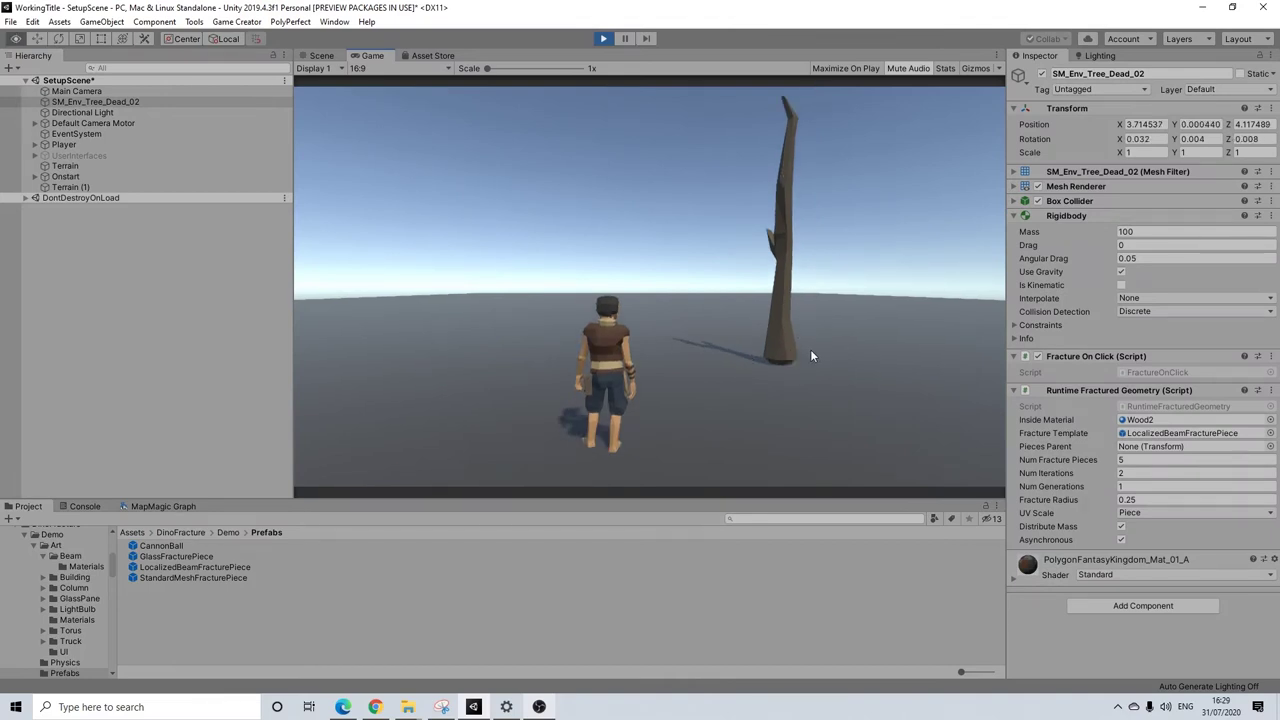
{"action": "key", "text": "d"}
{"action": "key", "text": "w"}
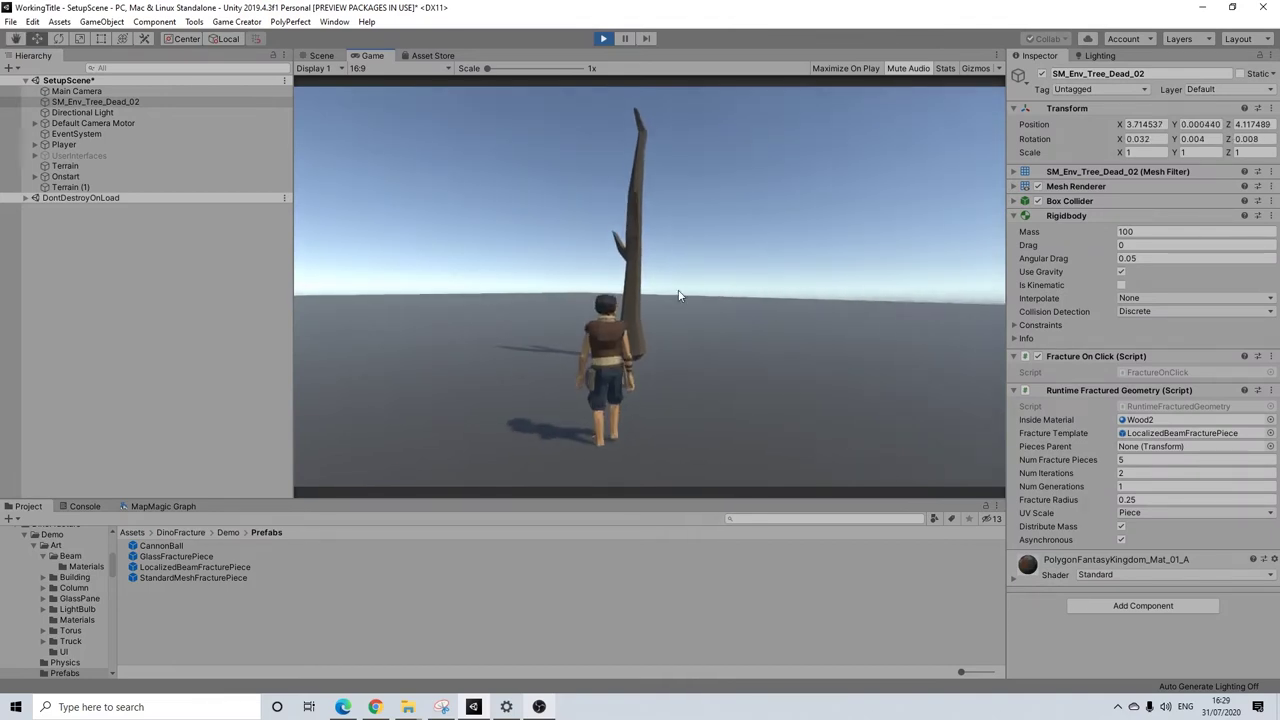
{"action": "left_click", "coordinate": [760, 325]}
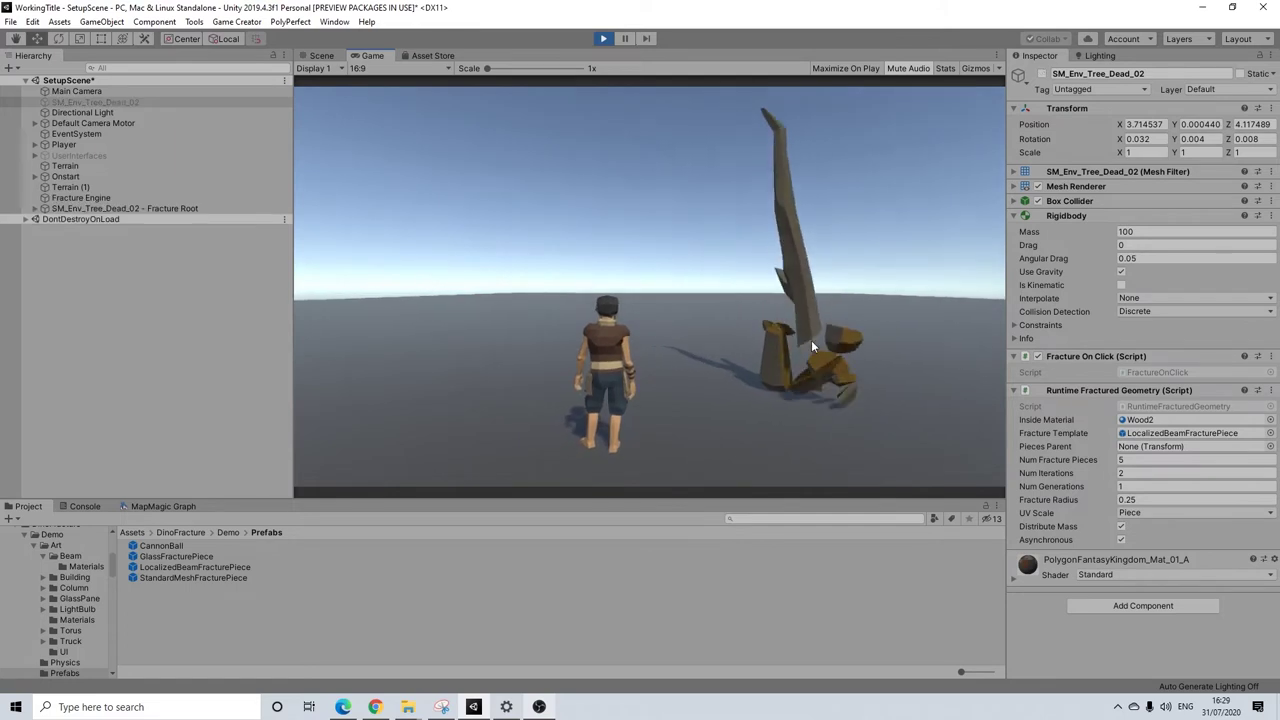
{"action": "left_click", "coordinate": [604, 39]}
Freeze the tree's Rigidbody position and rotation on the X, Y and Z axes.
{"action": "left_click_drag", "start_coordinate": [686, 406], "coordinate": [653, 360], "text": "alt"}
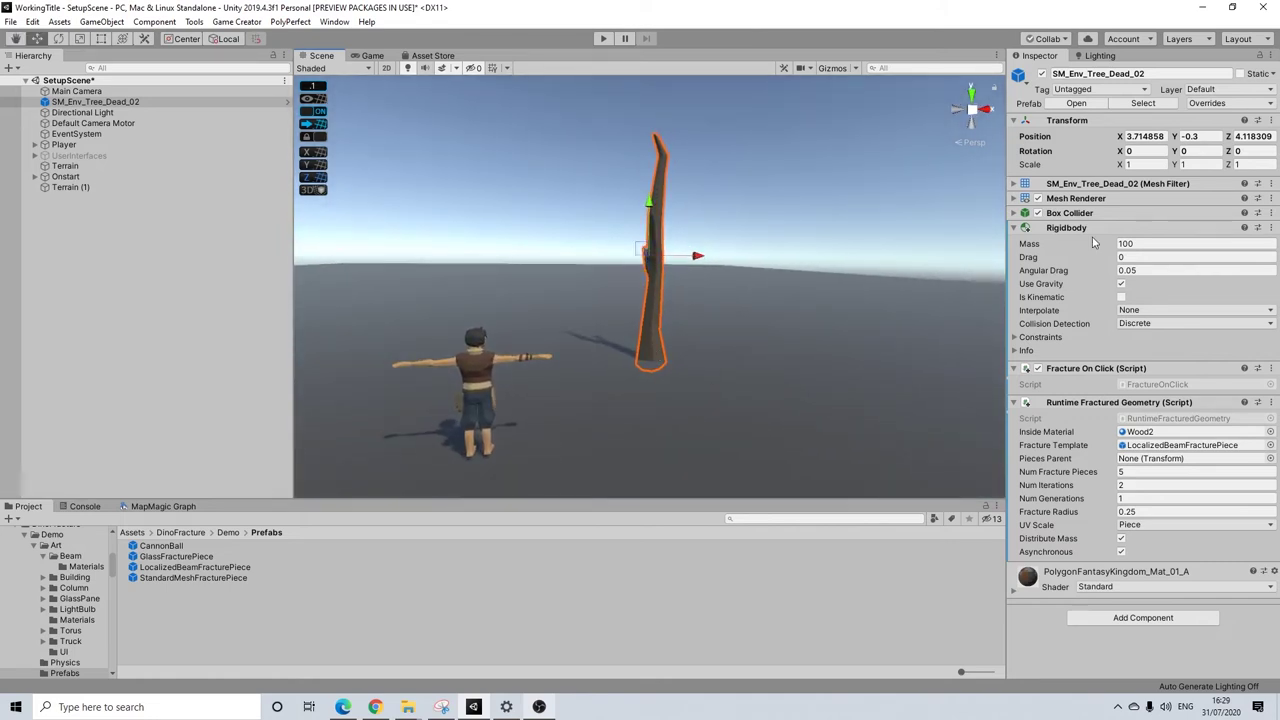
{"action": "left_click", "coordinate": [1040, 338]}
{"action": "left_click", "coordinate": [1141, 350]}
{"action": "left_click", "coordinate": [1121, 350]}
{"action": "left_click", "coordinate": [1121, 364]}
{"action": "left_click", "coordinate": [1141, 364]}
{"action": "left_click", "coordinate": [1161, 364]}
{"action": "left_click", "coordinate": [1161, 350]}
Walk the character toward the frozen tree in play mode, fracture the tree to test it, and end play mode.
{"action": "left_click", "coordinate": [603, 38]}
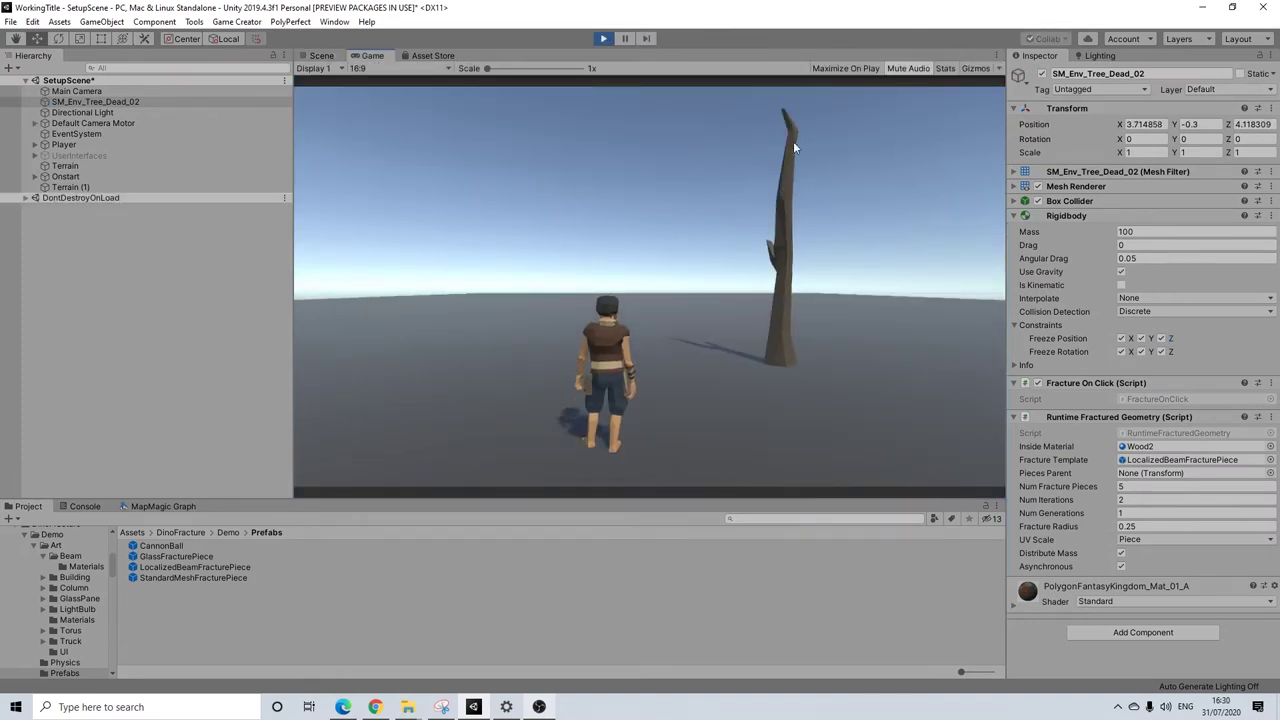
{"action": "key", "text": "w+d"}
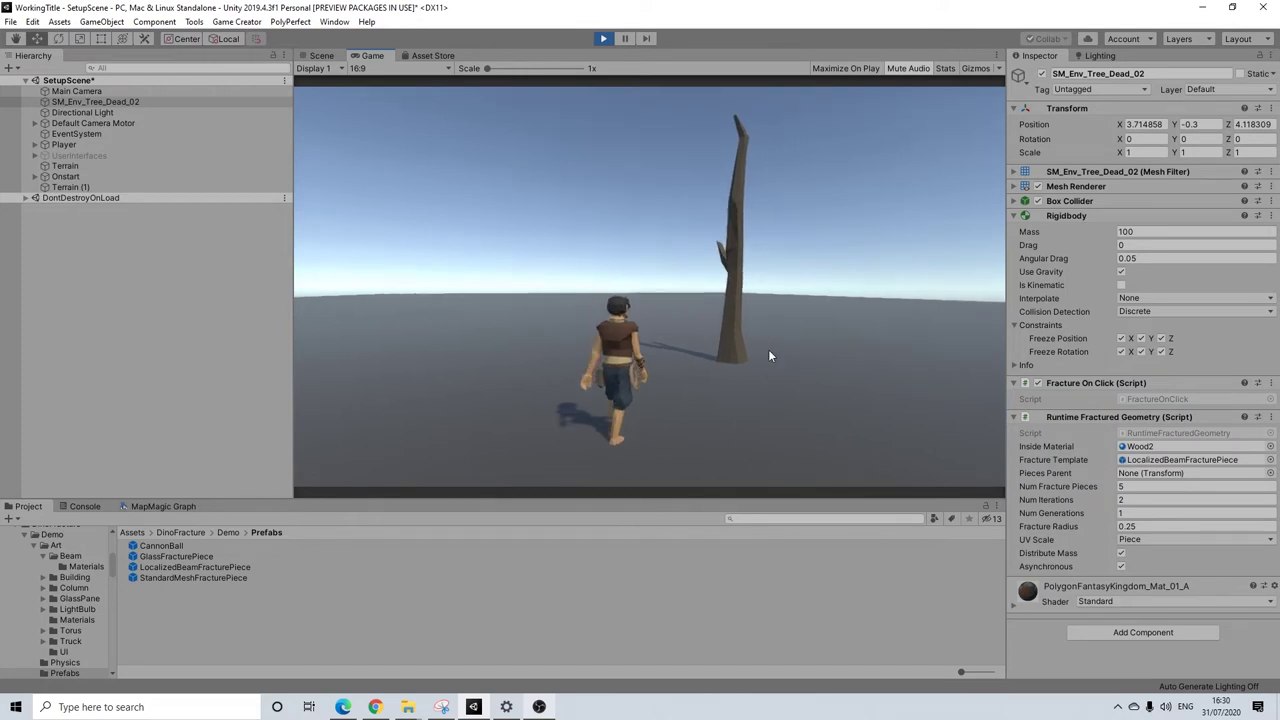
{"action": "left_click", "coordinate": [640, 313]}
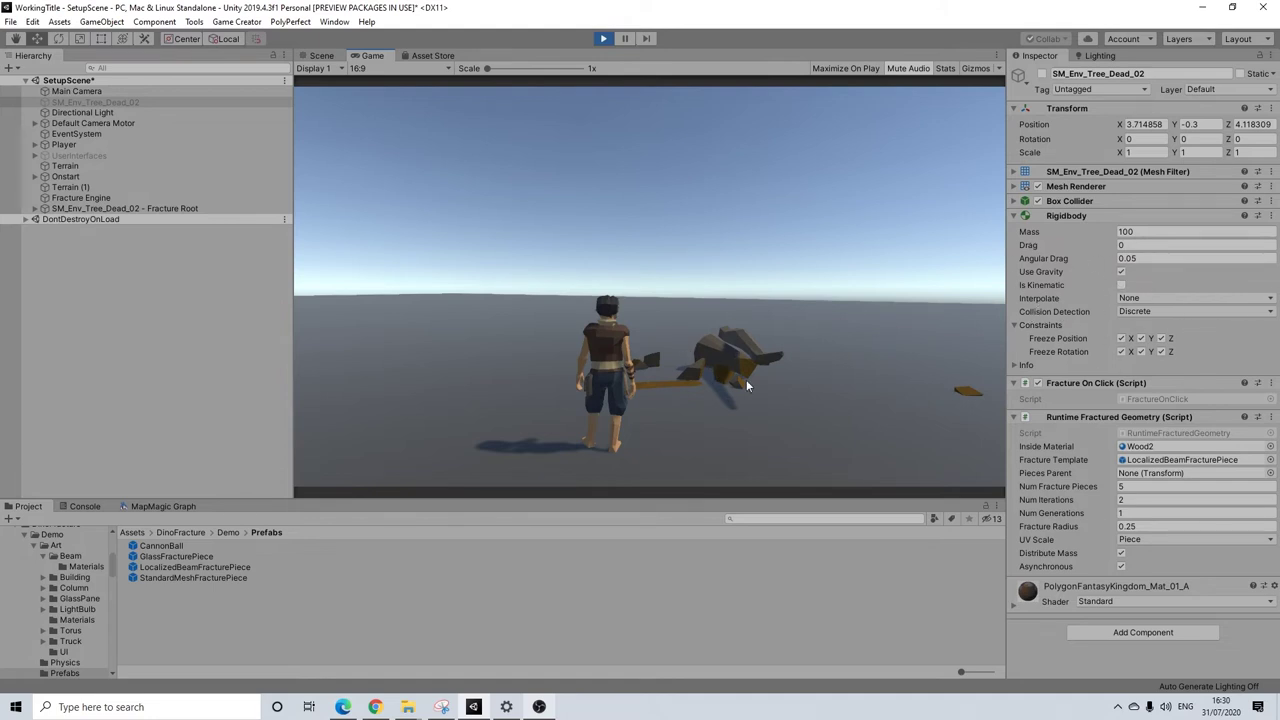
{"action": "left_click", "coordinate": [604, 39]}
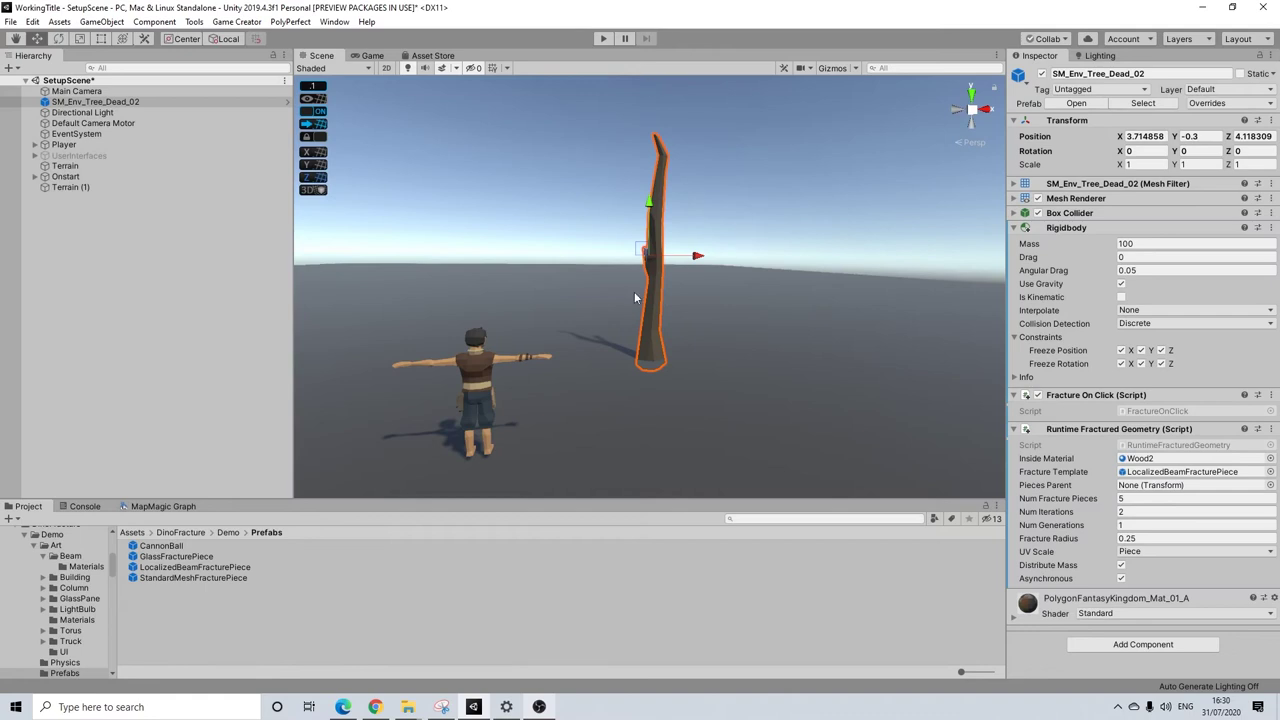
Collapse the tree's Rigidbody, Fracture On Click and Runtime Fractured Geometry components.
{"action": "left_click_drag", "start_coordinate": [703, 341], "coordinate": [644, 353], "text": "alt"}
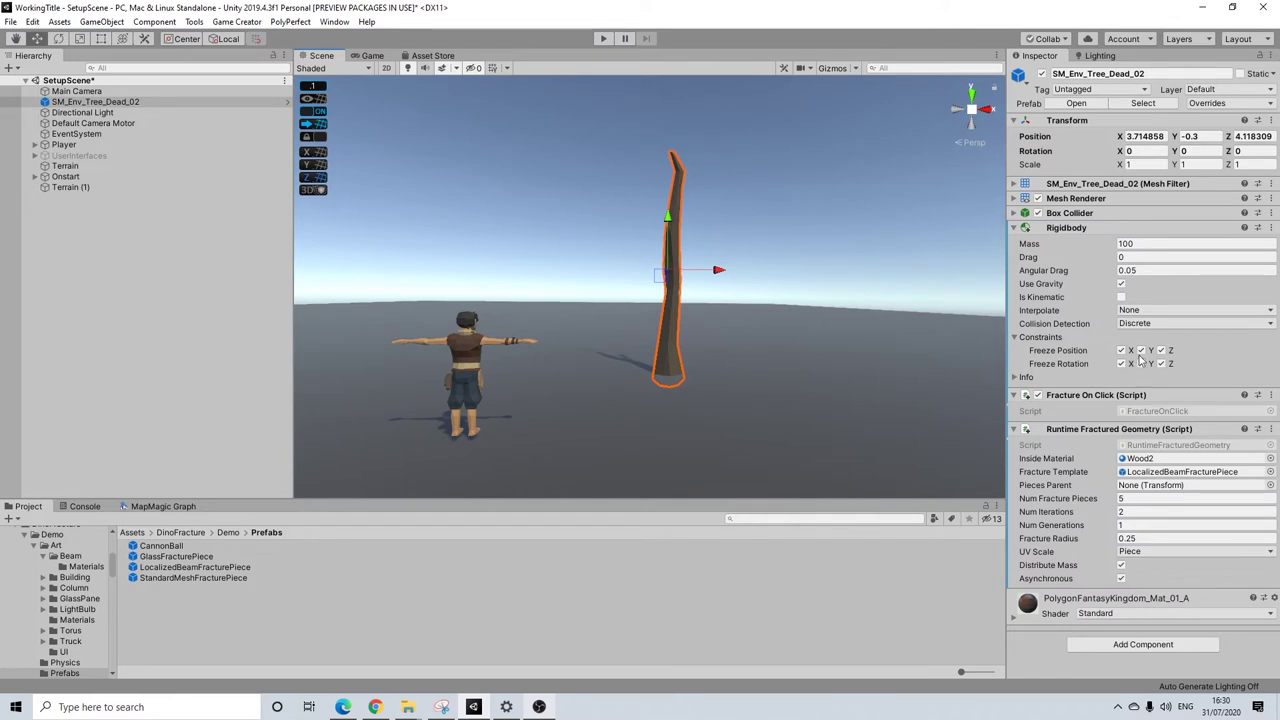
{"action": "middle_click_drag", "start_coordinate": [679, 311], "coordinate": [830, 385]}
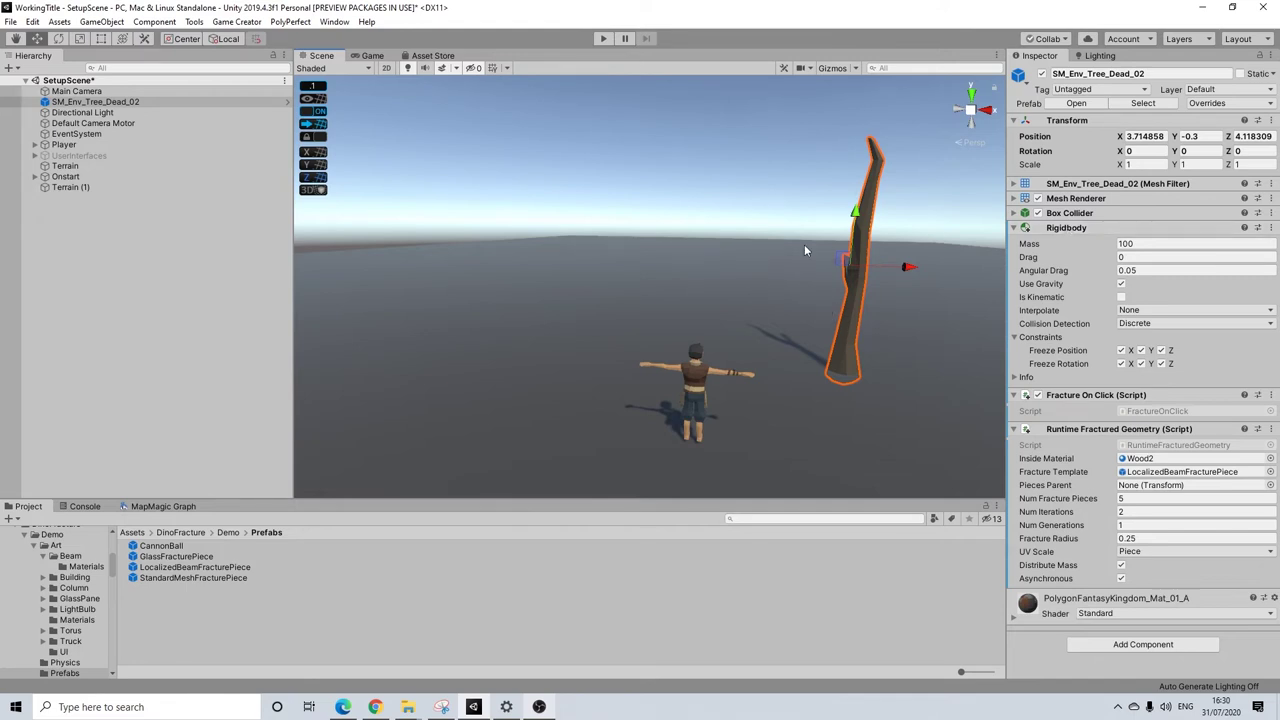
{"action": "left_click", "coordinate": [1064, 229]}
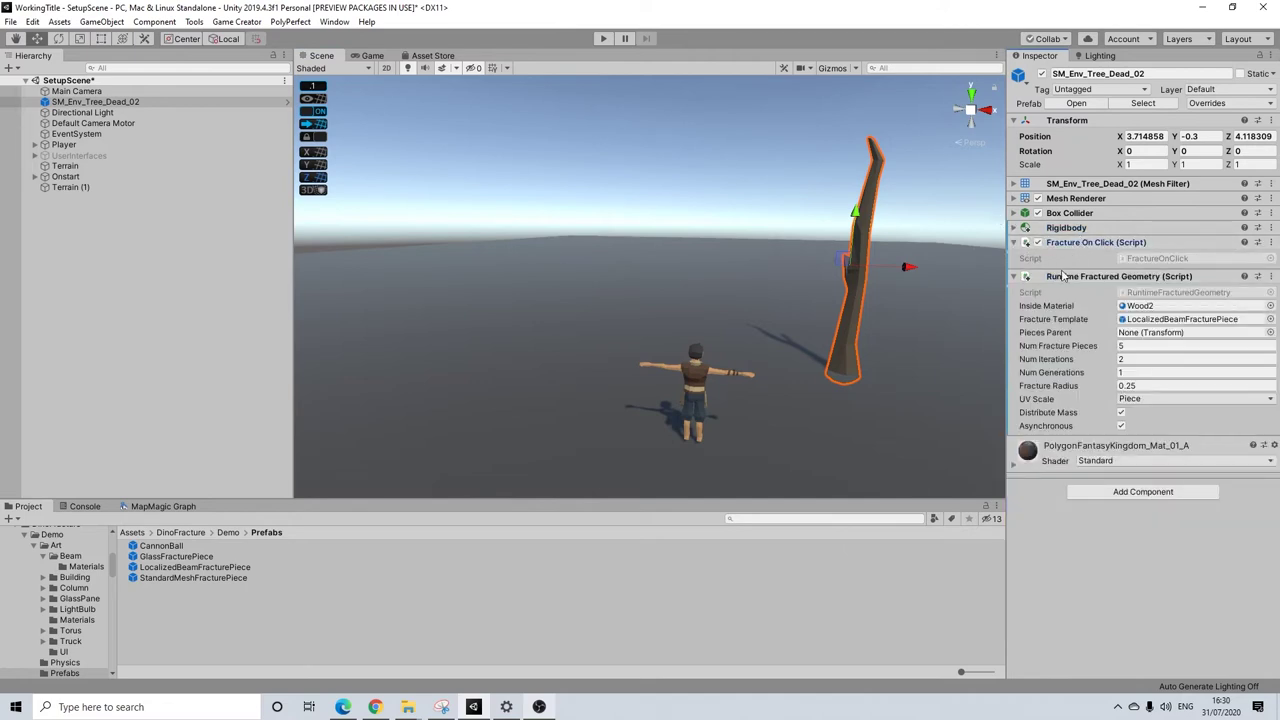
{"action": "left_click", "coordinate": [1063, 276]}
{"action": "left_click", "coordinate": [1065, 242]}
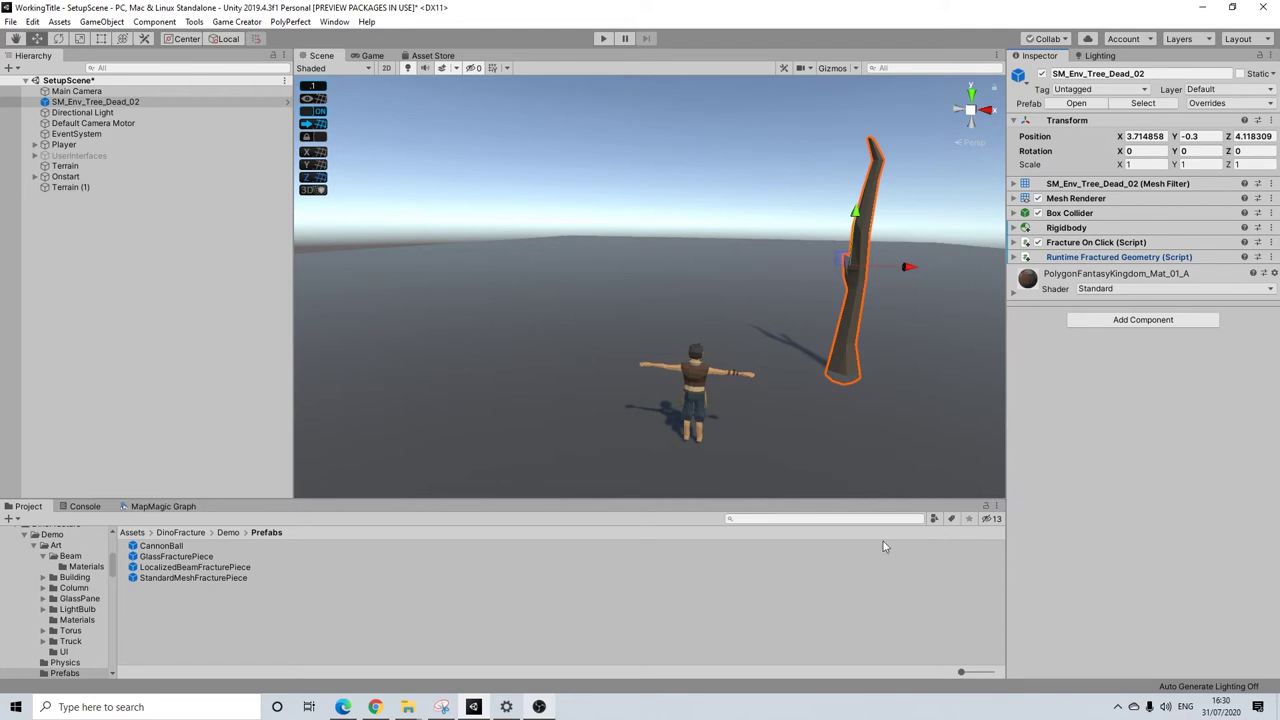
Search the project assets for castle_wall and place the SM_Bld_Castle_Wall_01 prefab in the scene beside the dead tree.
{"action": "left_click", "coordinate": [788, 522]}
{"action": "type", "text": "castle wall"}
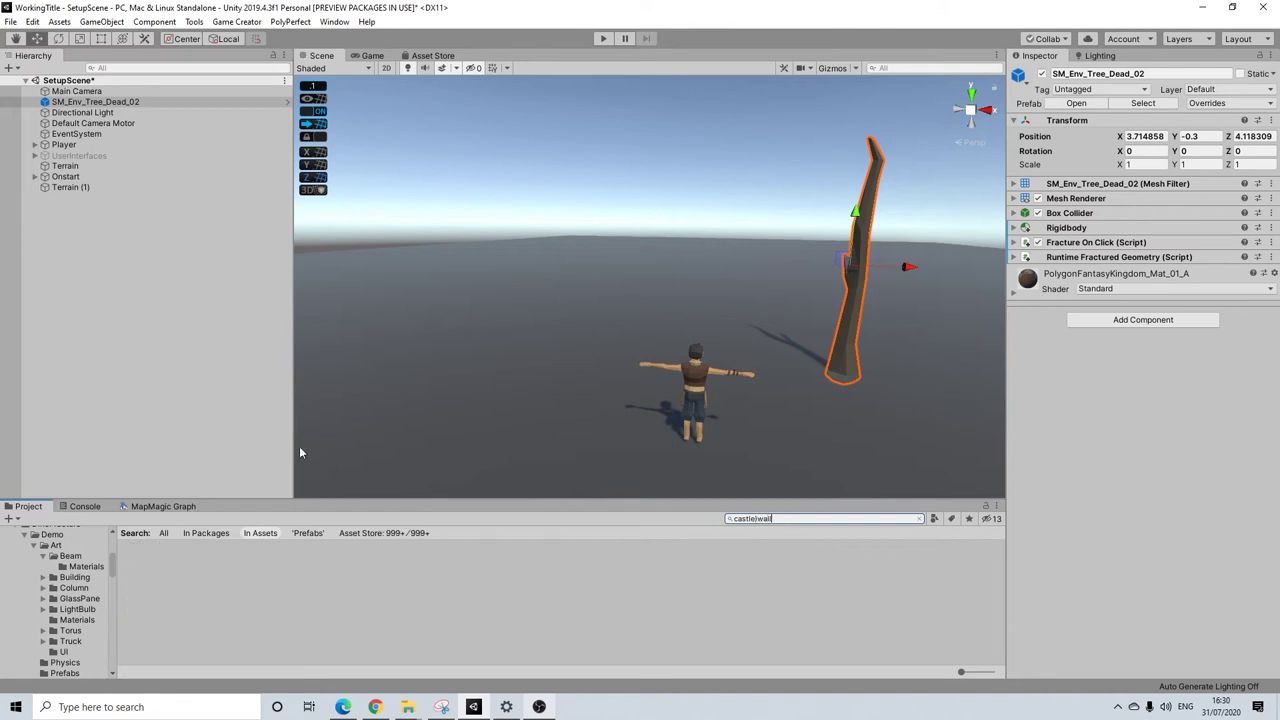
{"action": "left_click_drag", "start_coordinate": [793, 521], "coordinate": [758, 523]}
{"action": "key", "text": "BackSpace"}
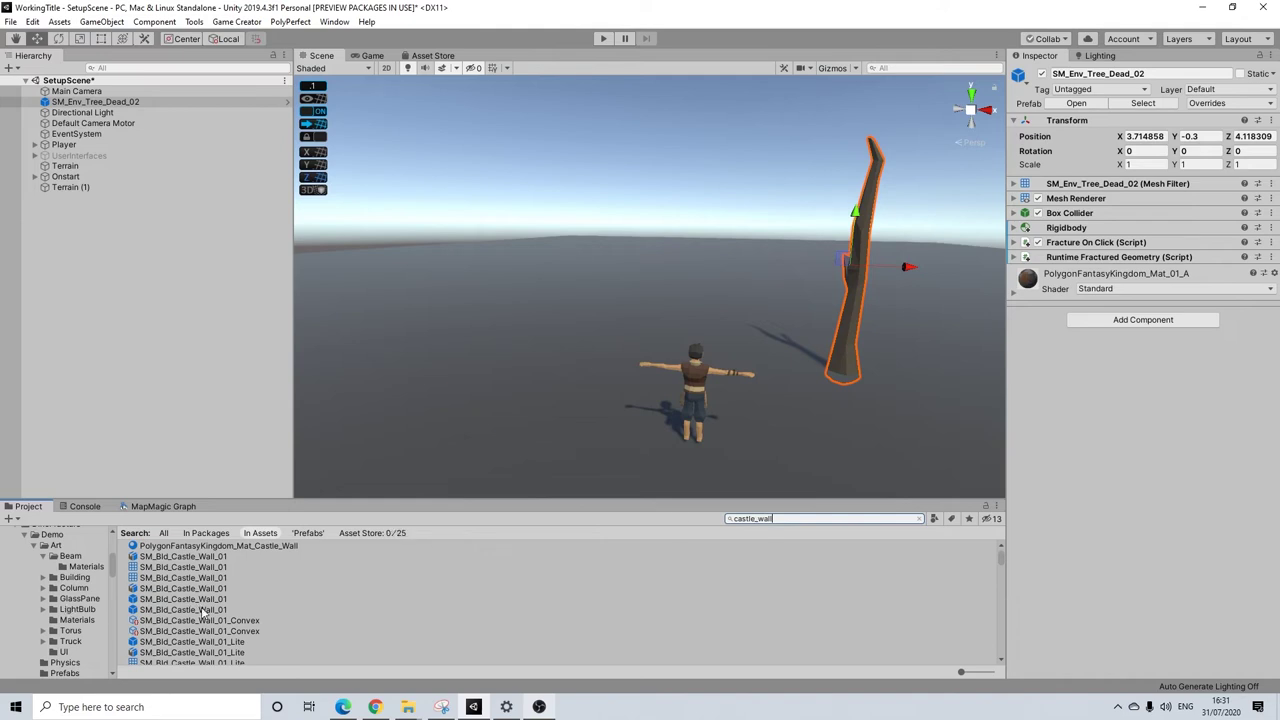
{"action": "left_click_drag", "start_coordinate": [207, 600], "coordinate": [829, 380]}
{"action": "left_click_drag", "start_coordinate": [790, 335], "coordinate": [850, 335], "text": "alt"}
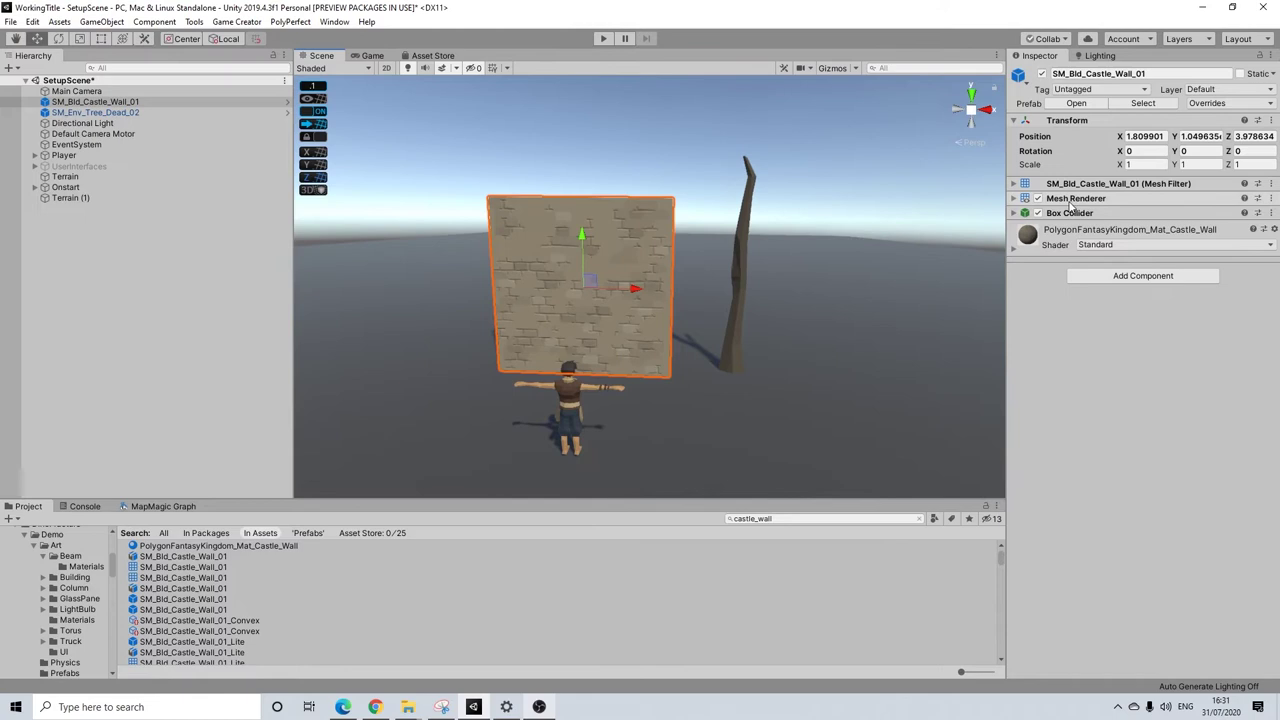
Add a Rigidbody component to the castle wall.
{"action": "left_click", "coordinate": [1092, 276]}
{"action": "type", "text": "fra"}
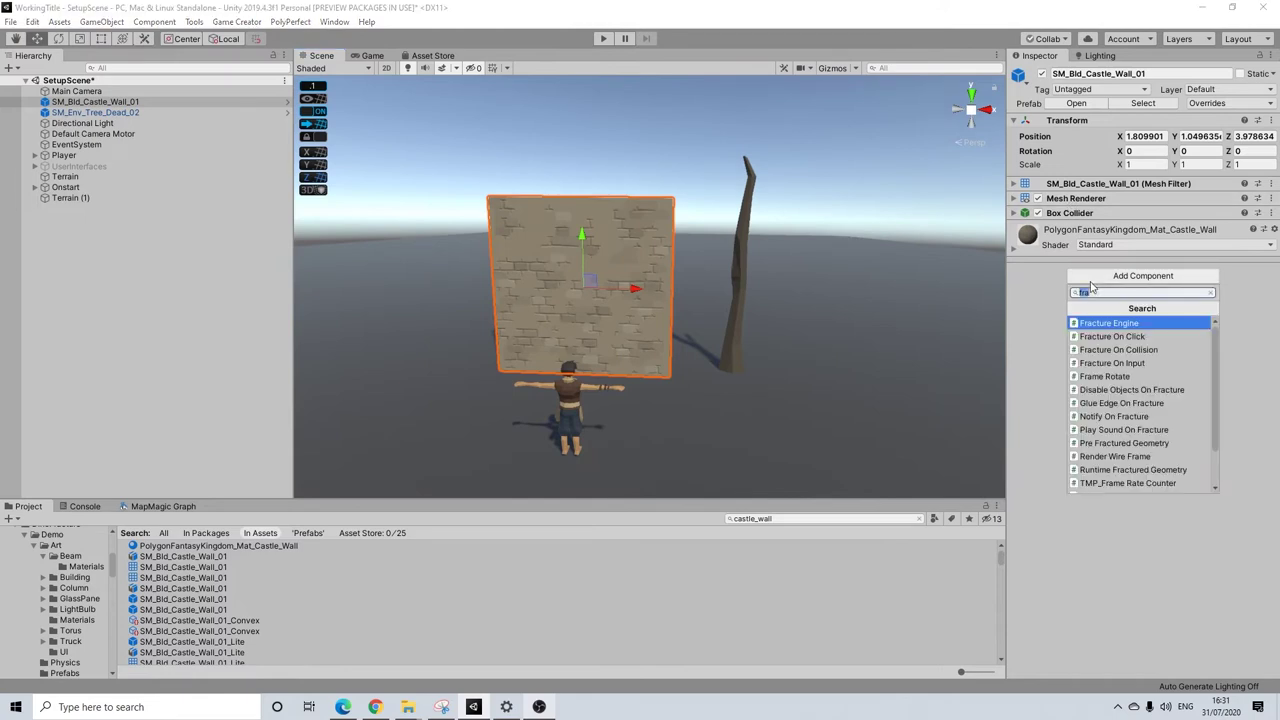
{"action": "type", "text": "rig"}
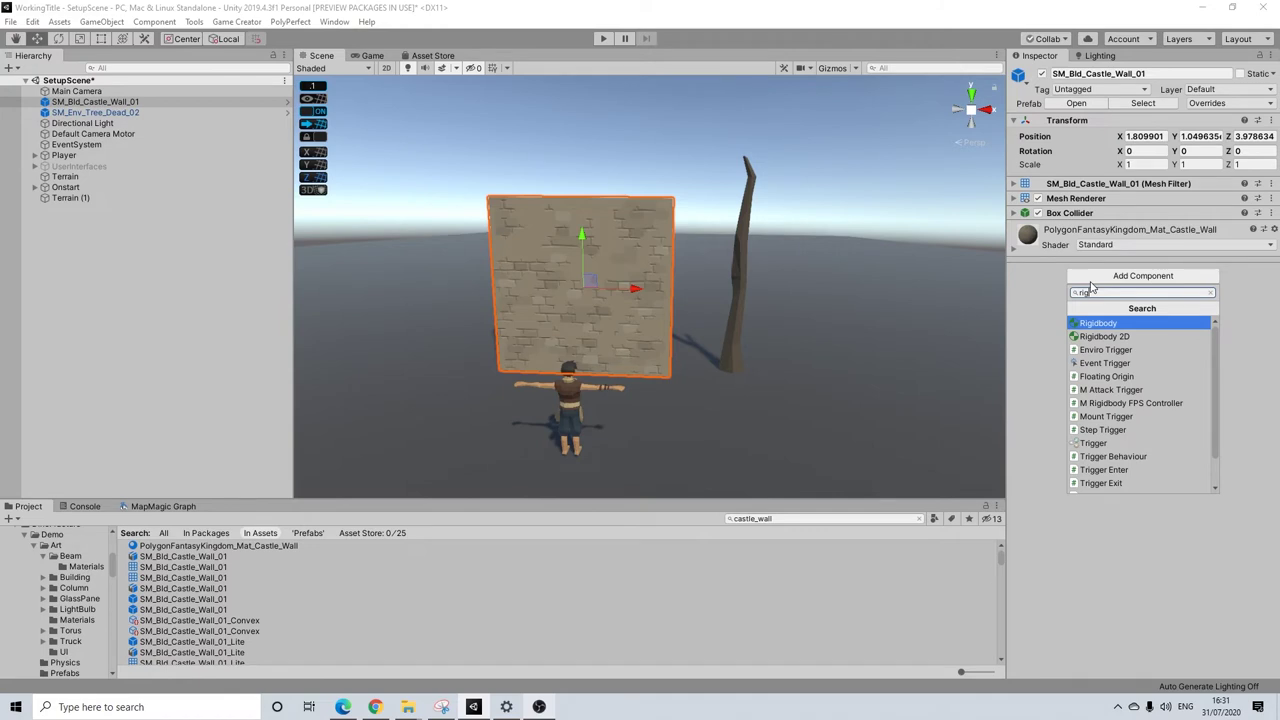
{"action": "key", "text": "Return"}
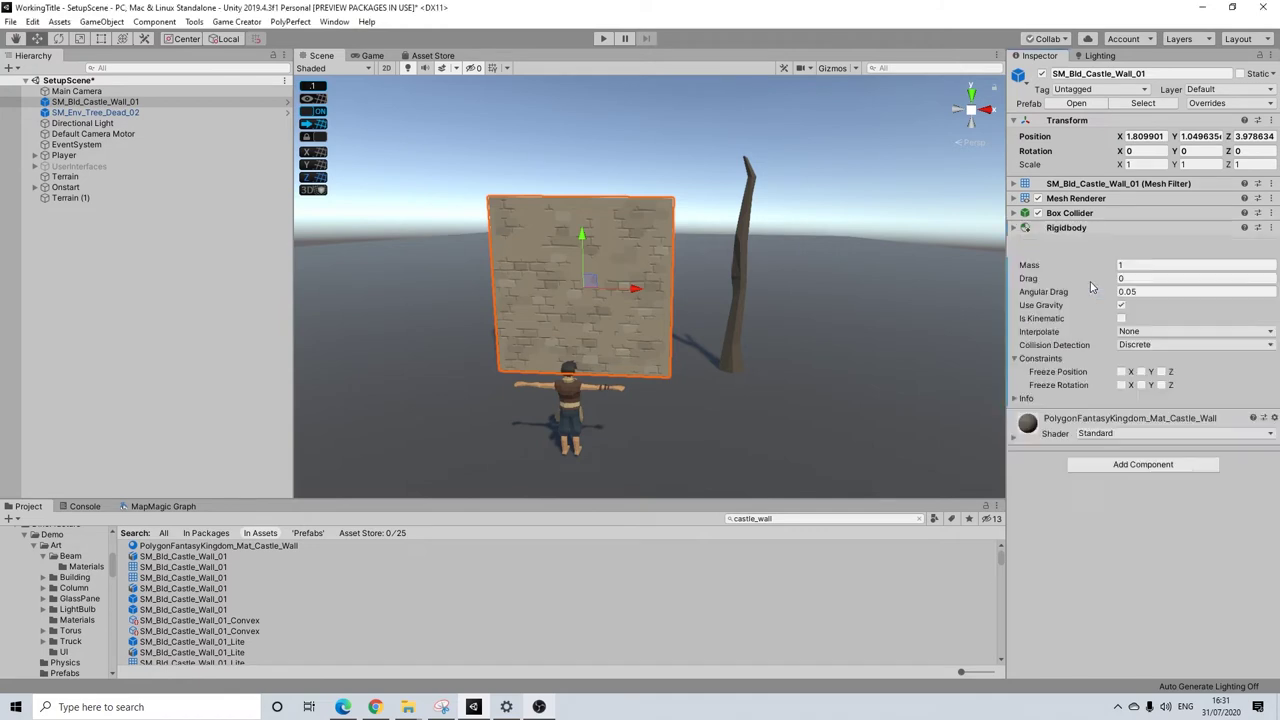
Set the castle wall's Rigidbody mass to 1000 and collapse the component.
{"action": "left_click", "coordinate": [1066, 228]}
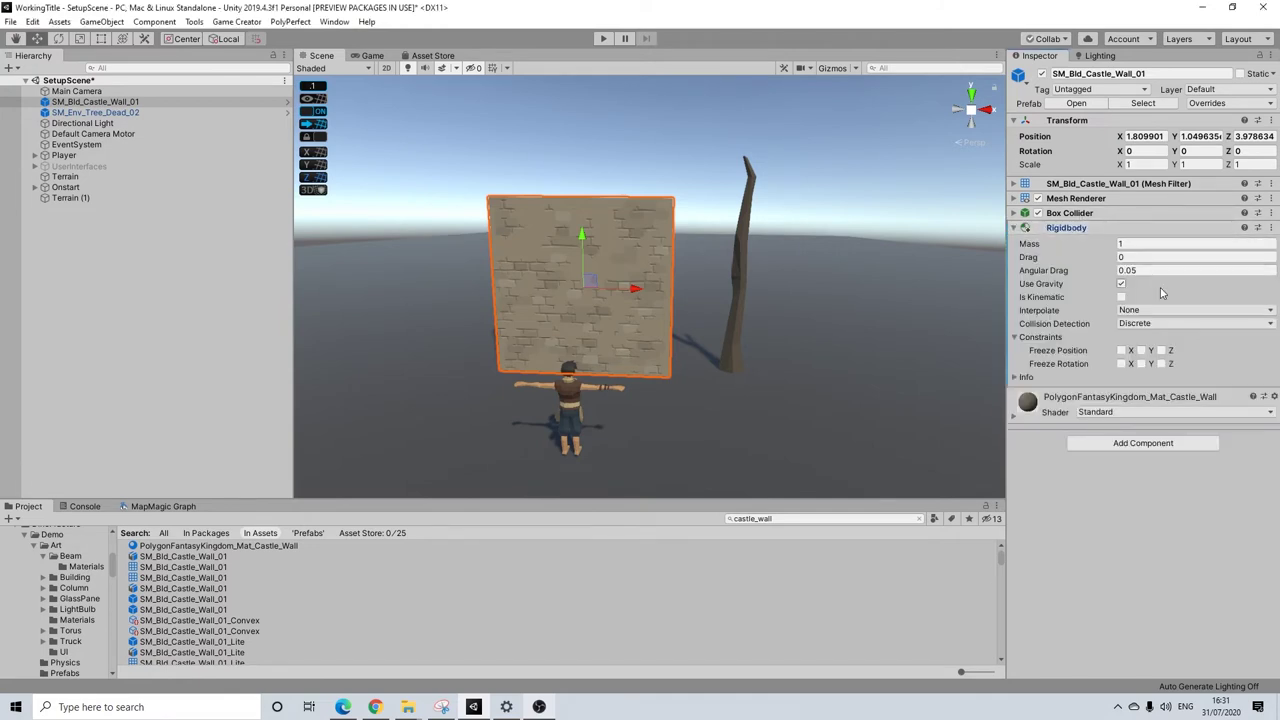
{"action": "left_click", "coordinate": [1138, 245]}
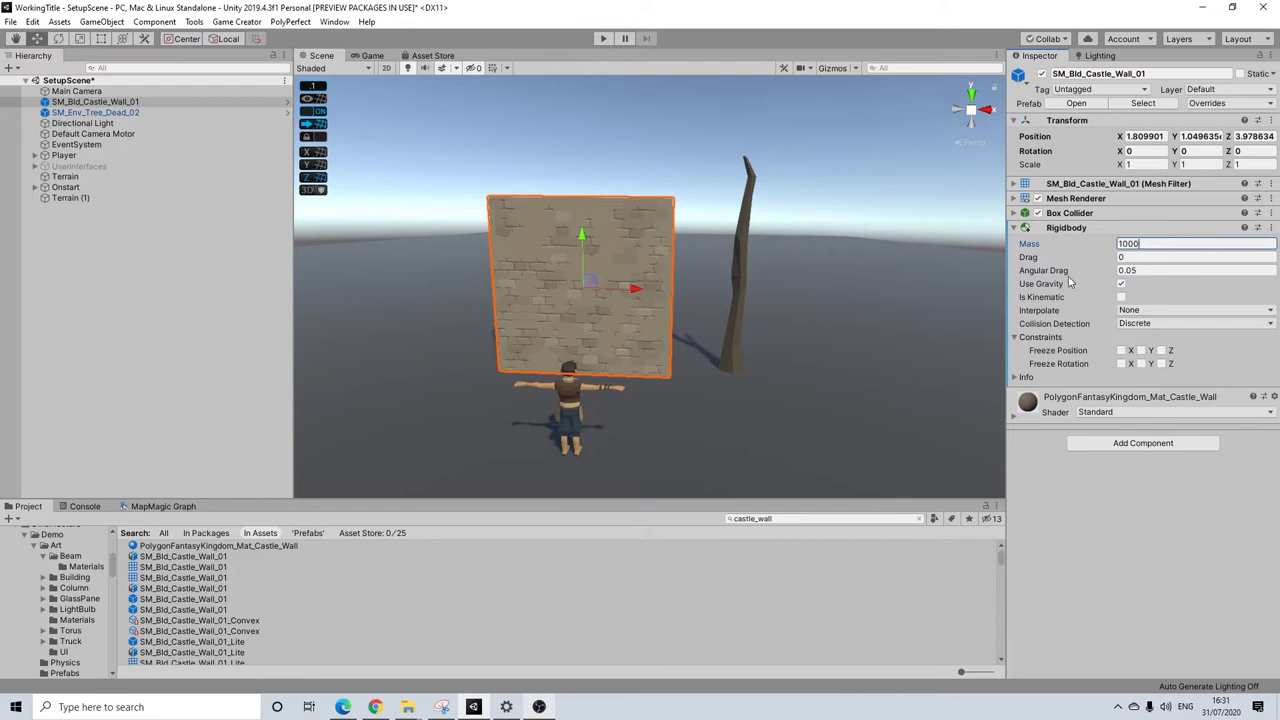
{"action": "left_click_drag", "start_coordinate": [619, 309], "coordinate": [797, 356], "text": "alt"}
{"action": "middle_click_drag", "start_coordinate": [798, 352], "coordinate": [758, 341]}
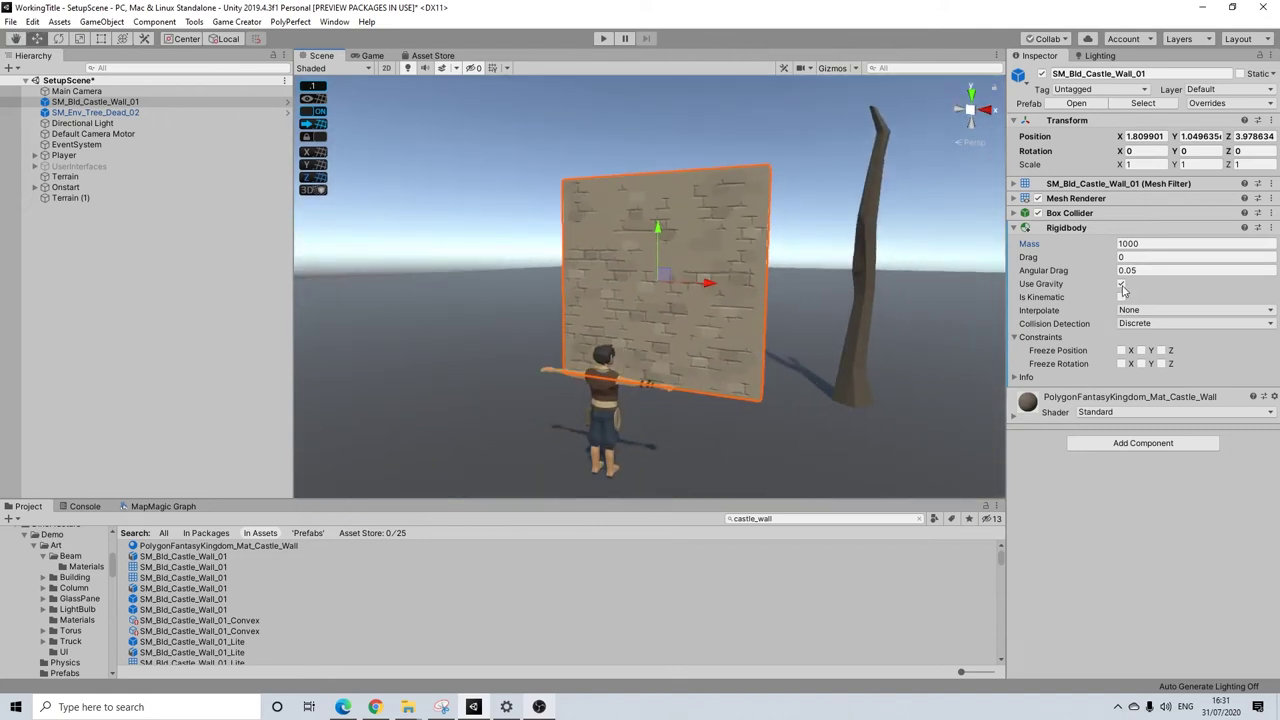
{"action": "left_click_drag", "start_coordinate": [662, 326], "coordinate": [774, 380], "text": "alt"}
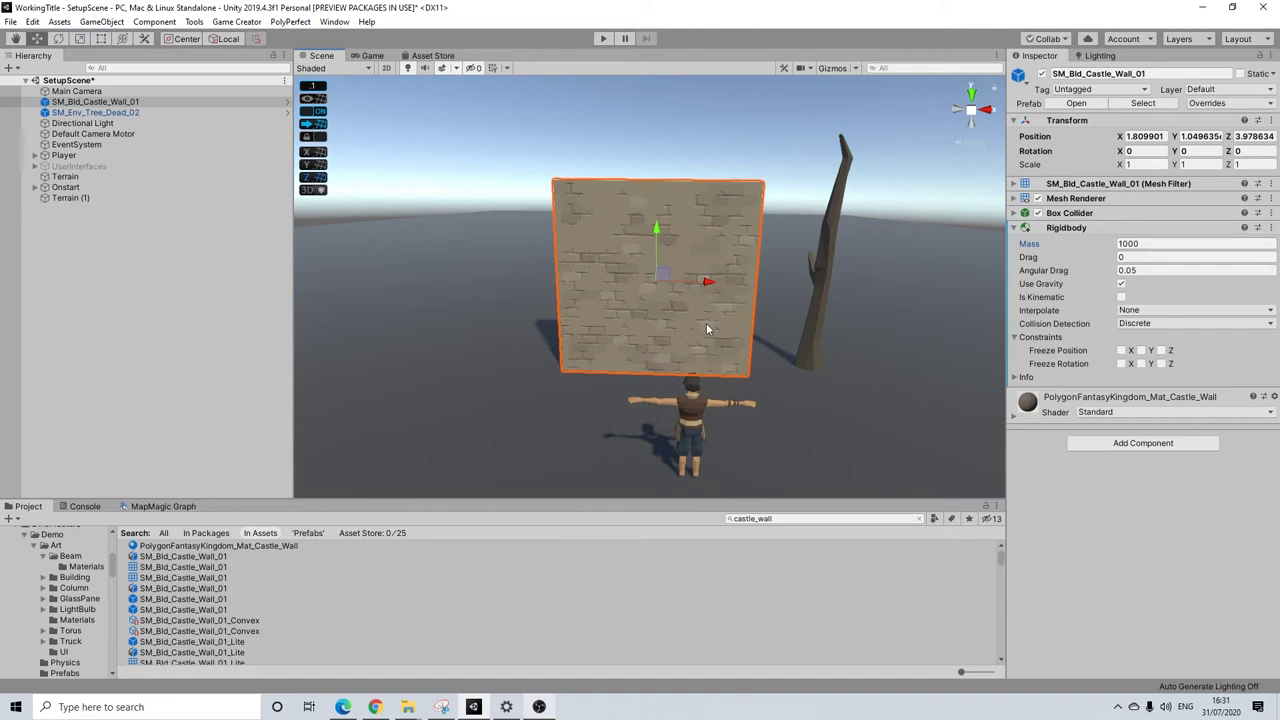
{"action": "left_click", "coordinate": [1147, 243]}
{"action": "left_click", "coordinate": [1062, 228]}
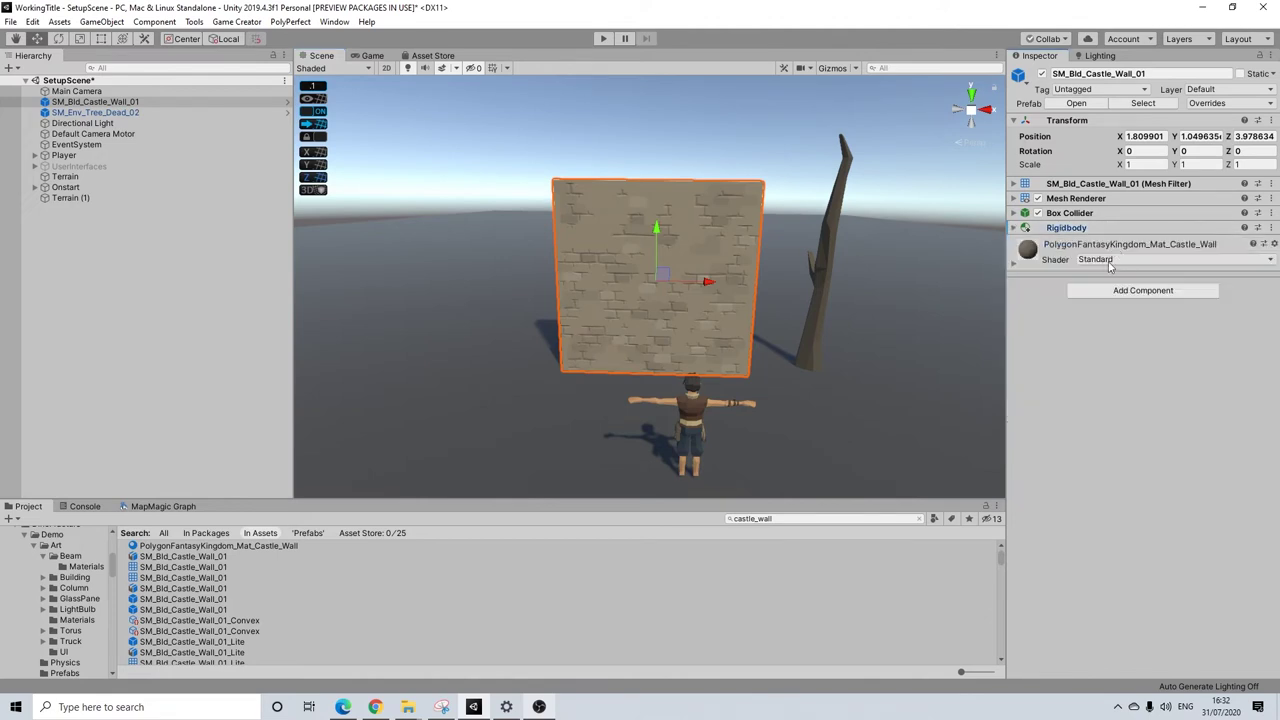
Add a Runtime Fractured Geometry component to the castle wall.
{"action": "left_click", "coordinate": [1104, 293]}
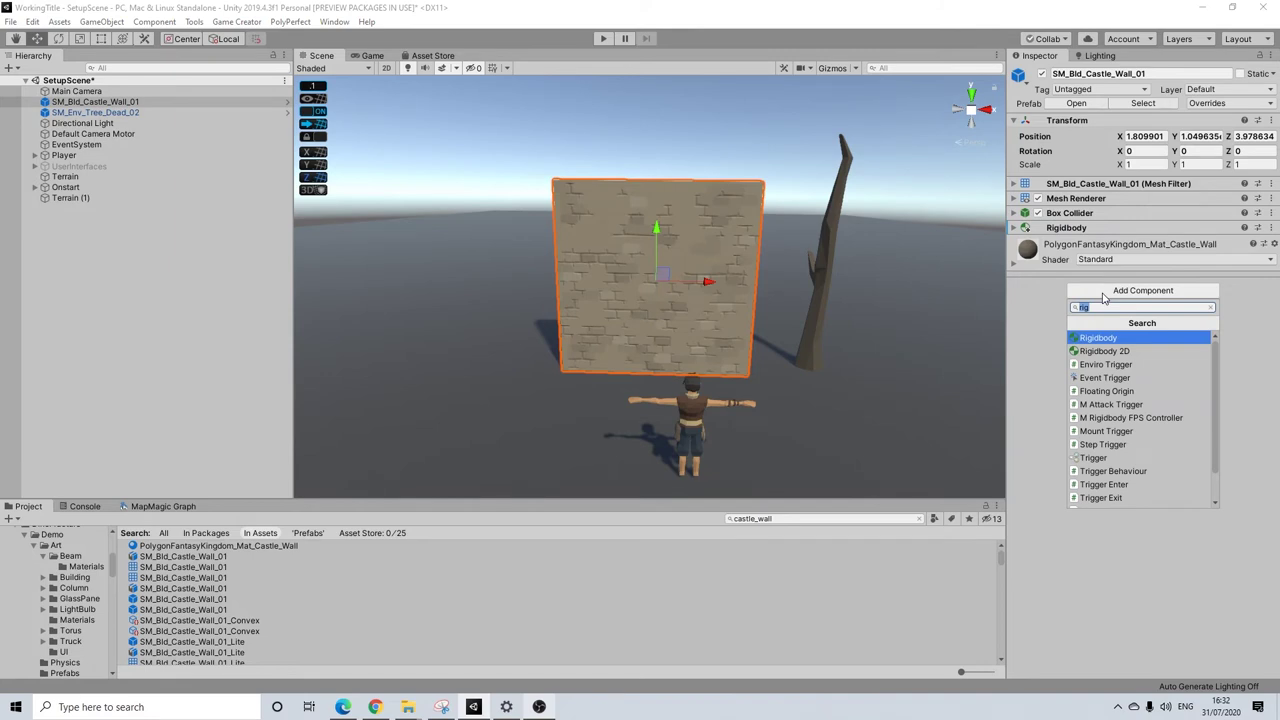
{"action": "type", "text": "run"}
{"action": "key", "text": "Return"}
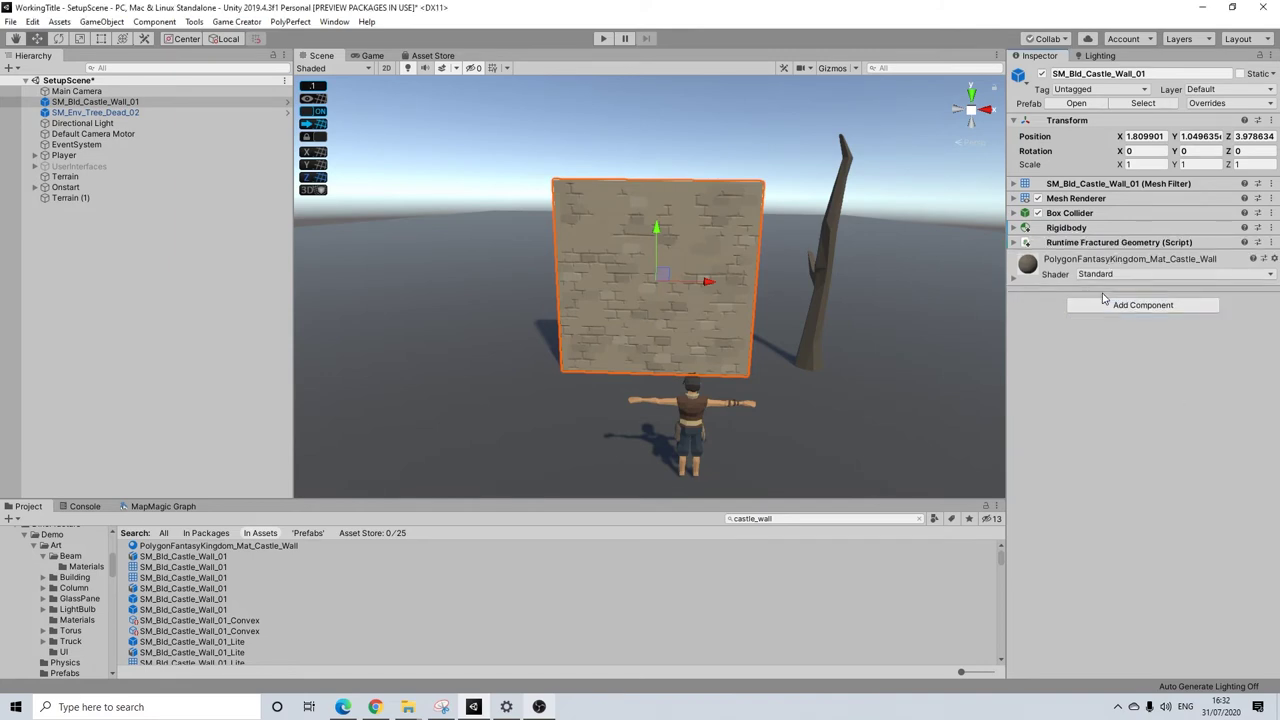
Expand the wall's Runtime Fractured Geometry settings and set the inside material to stone_2Mat.
{"action": "left_click", "coordinate": [1110, 242]}
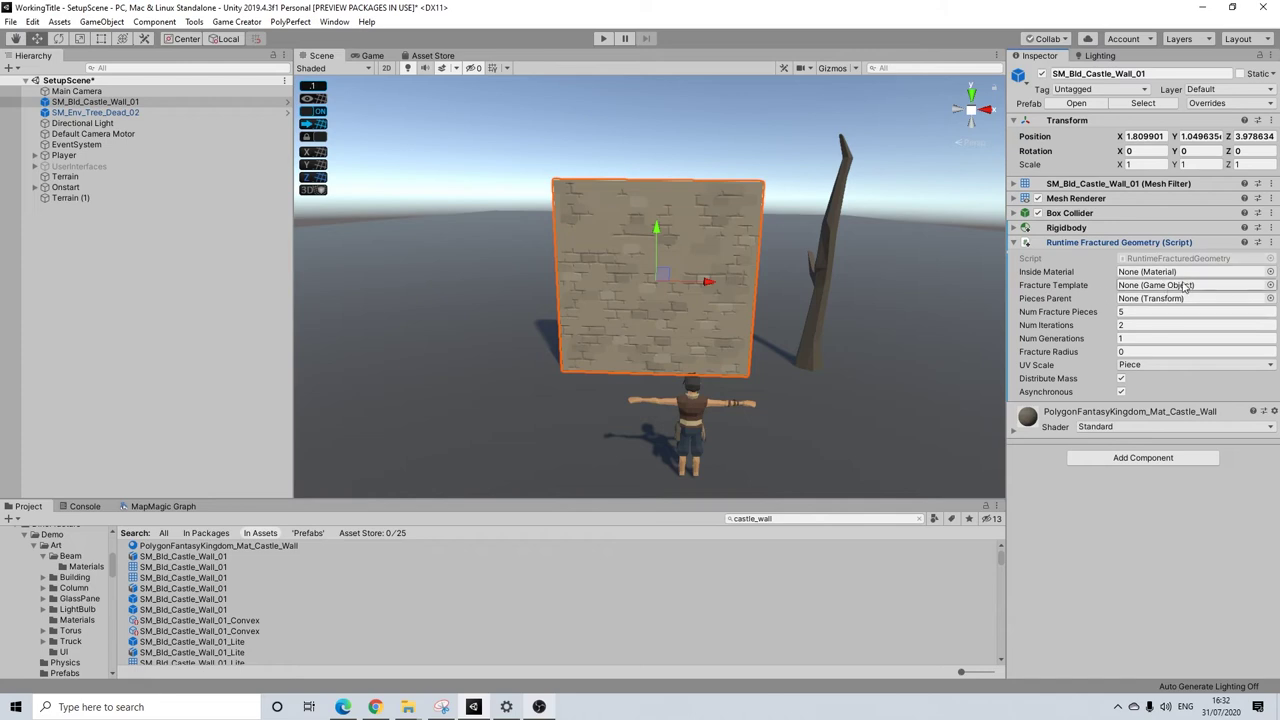
{"action": "left_click", "coordinate": [1269, 272]}
{"action": "type", "text": "stone"}
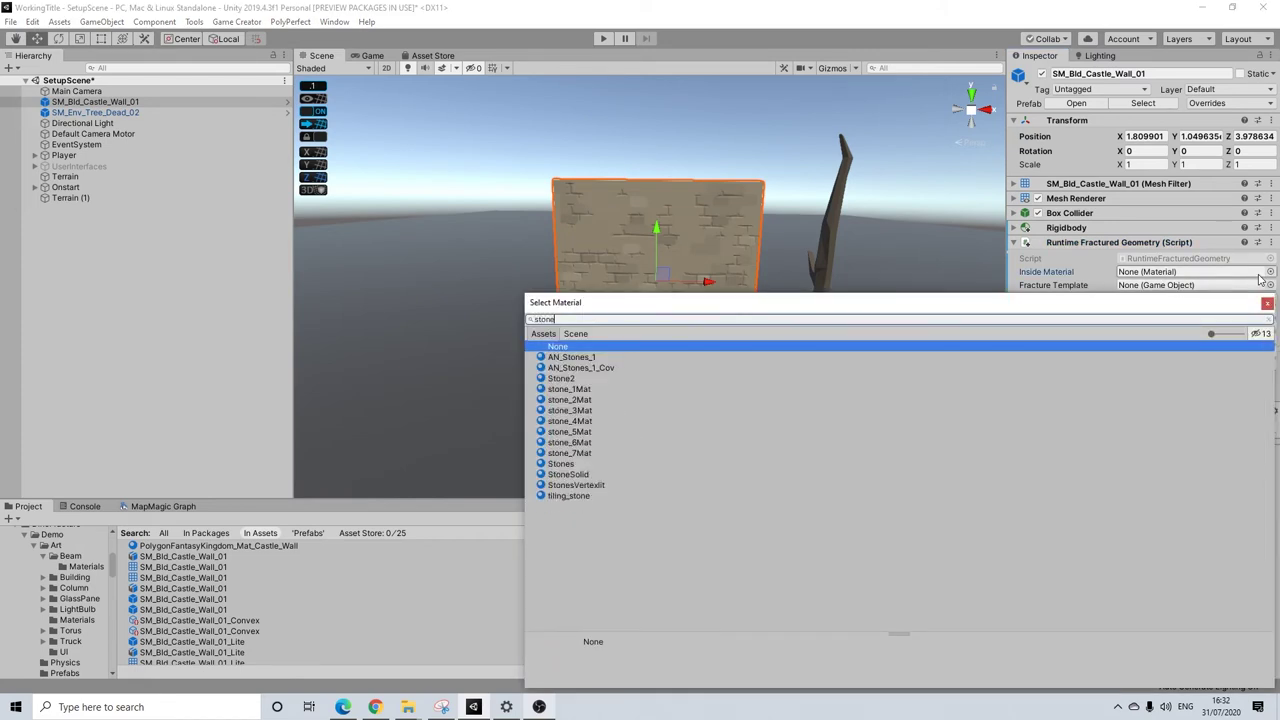
{"action": "left_click", "coordinate": [576, 390]}
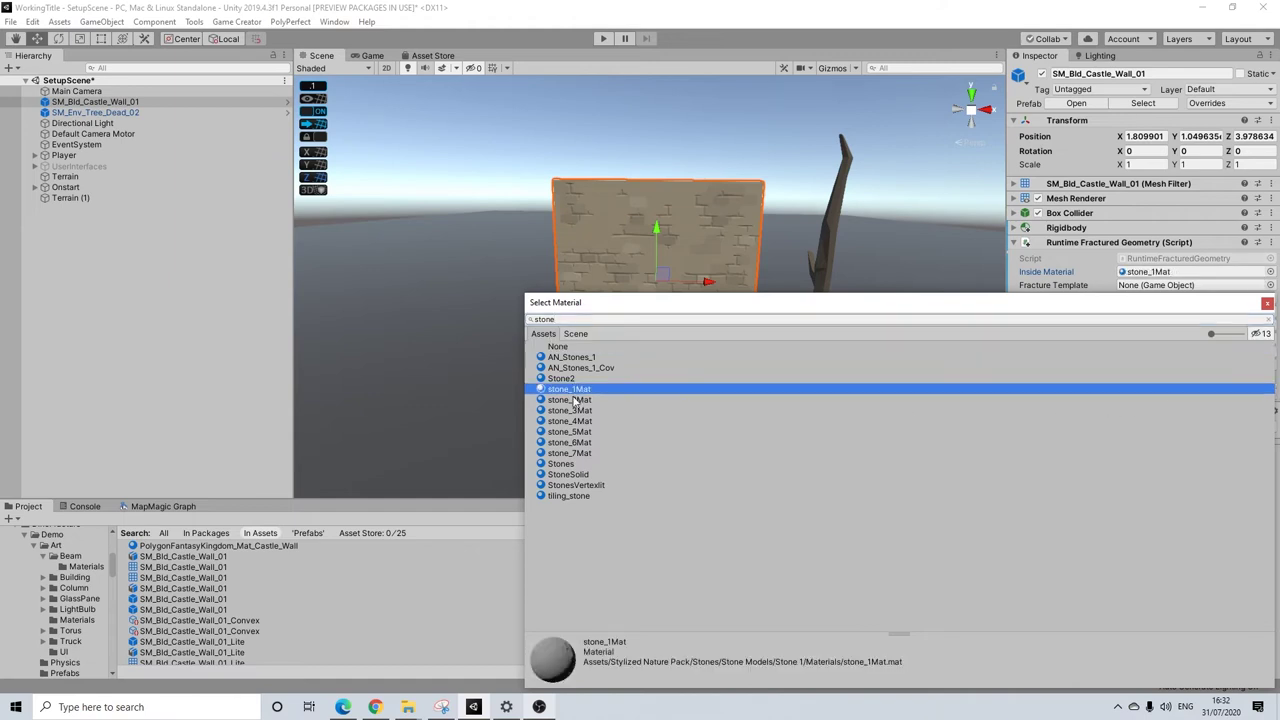
{"action": "left_click", "coordinate": [573, 400]}
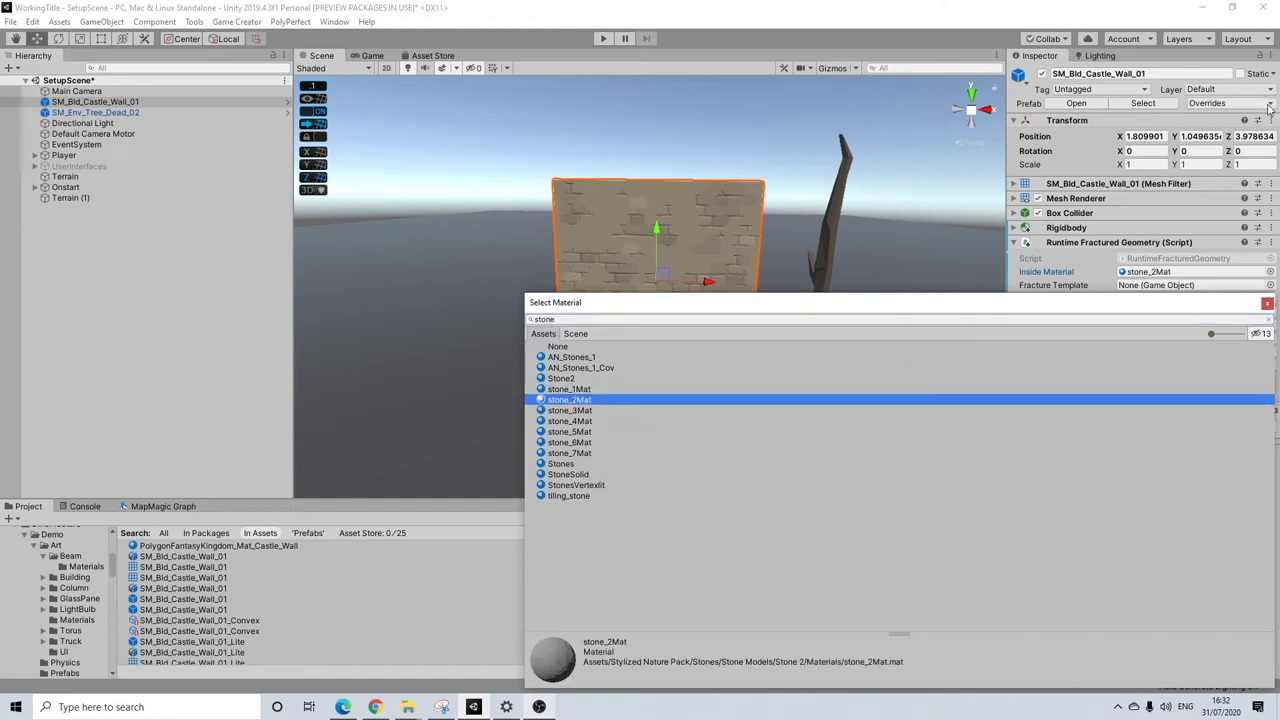
{"action": "left_click", "coordinate": [1268, 304]}
Assign the GlassFracturePiece prefab from DinoFracture/Demo/Prefabs as the castle wall's fracture template.
{"action": "left_click_drag", "start_coordinate": [674, 306], "coordinate": [906, 370], "text": "alt"}
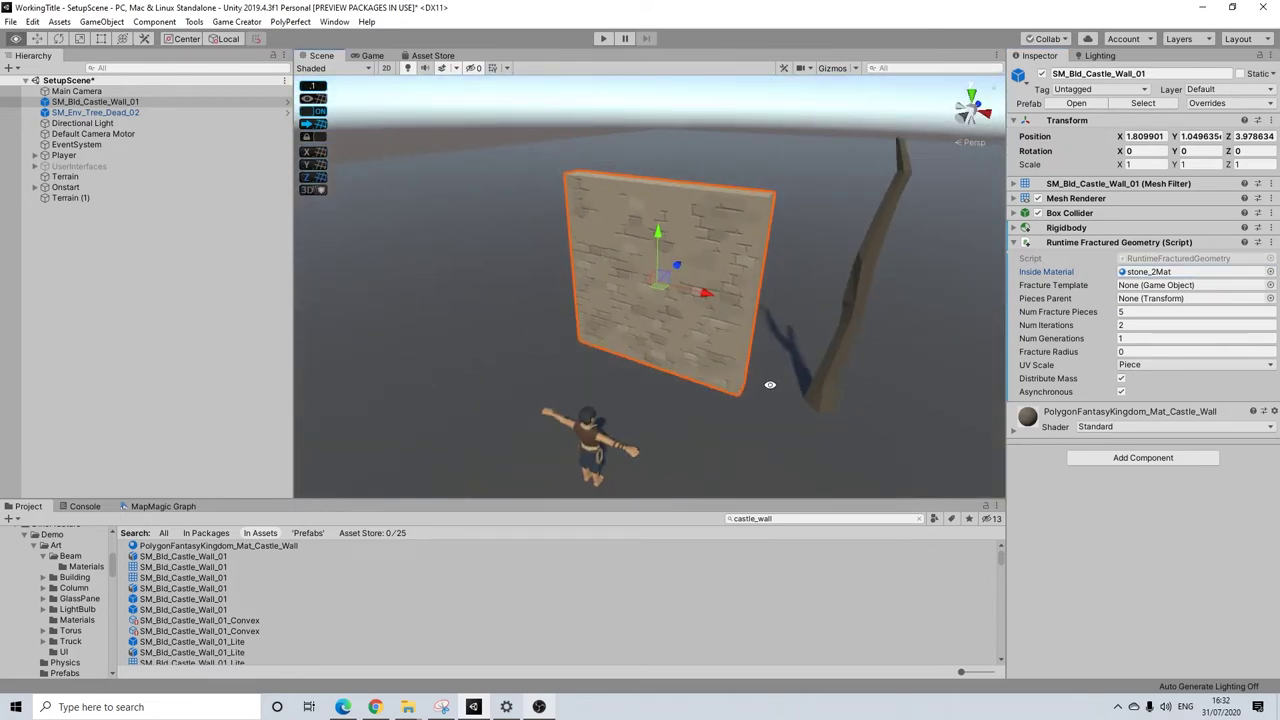
{"action": "left_click_drag", "start_coordinate": [770, 384], "coordinate": [827, 374], "text": "alt"}
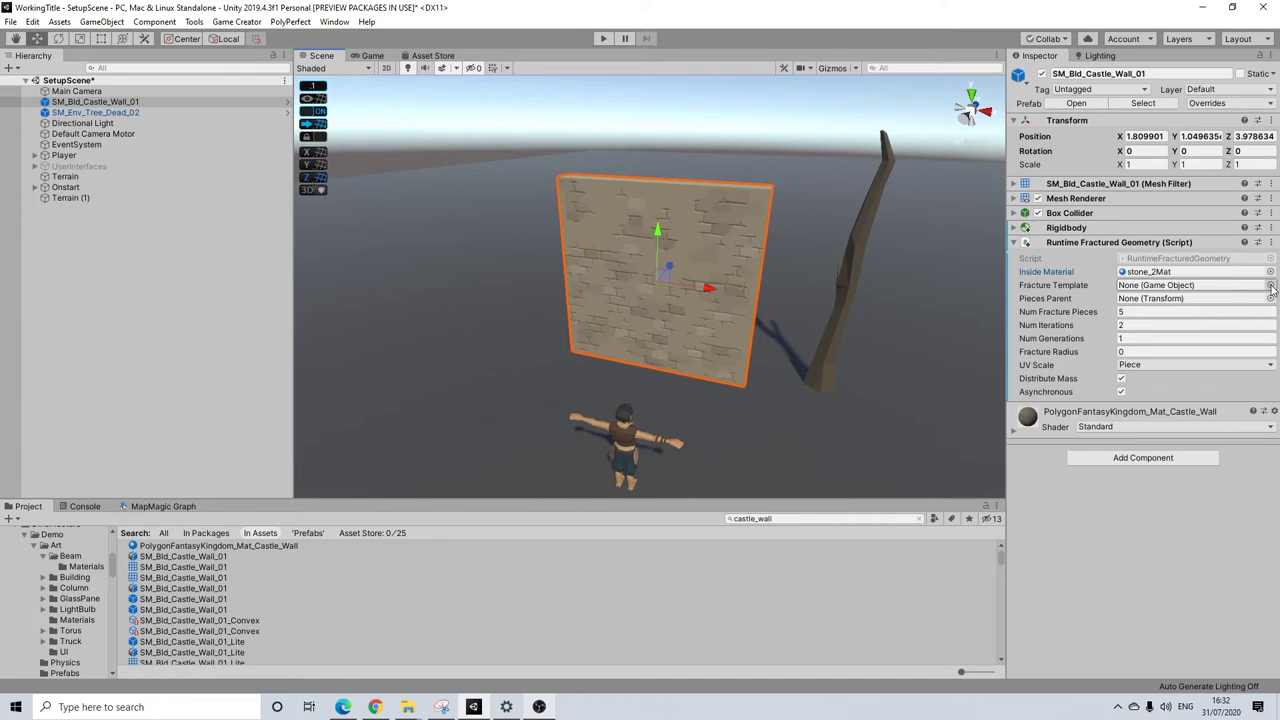
{"action": "scroll", "coordinate": [30, 600], "scroll_direction": "up", "scroll_amount": 4}
{"action": "scroll", "coordinate": [20, 600], "scroll_direction": "up", "scroll_amount": 2}
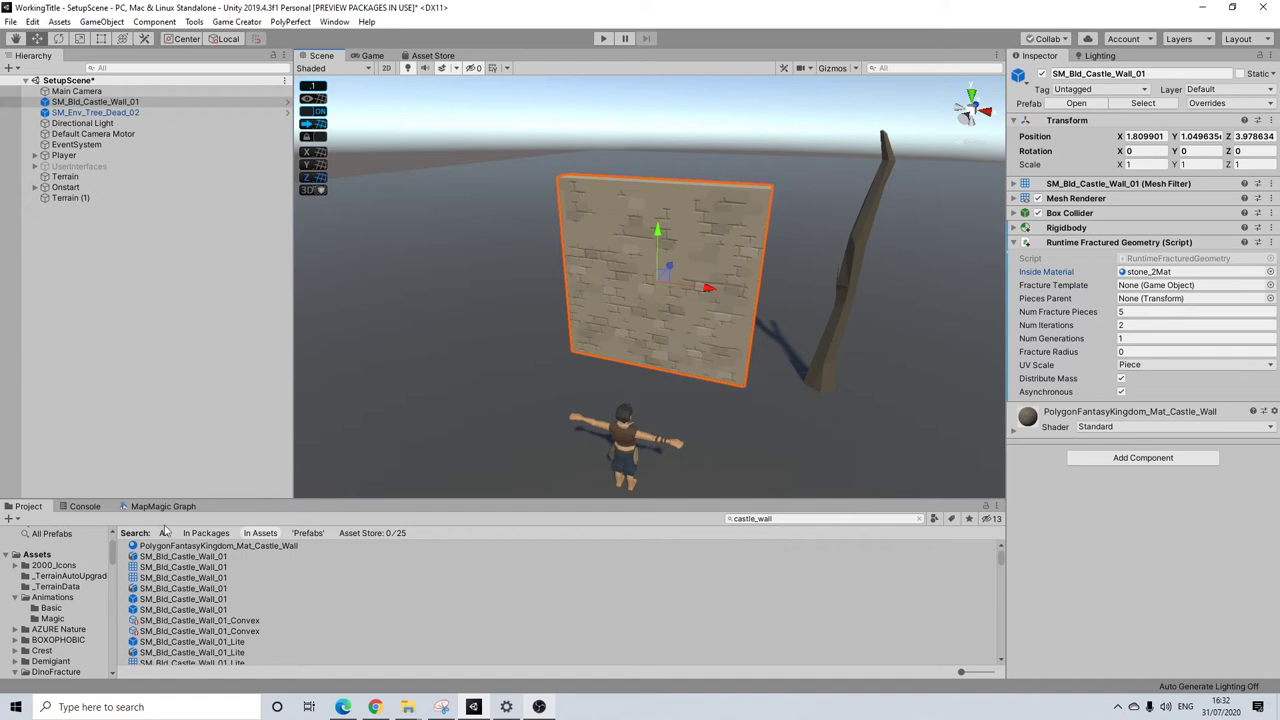
{"action": "scroll", "coordinate": [20, 604], "scroll_direction": "down", "scroll_amount": 3}
{"action": "left_click", "coordinate": [58, 595]}
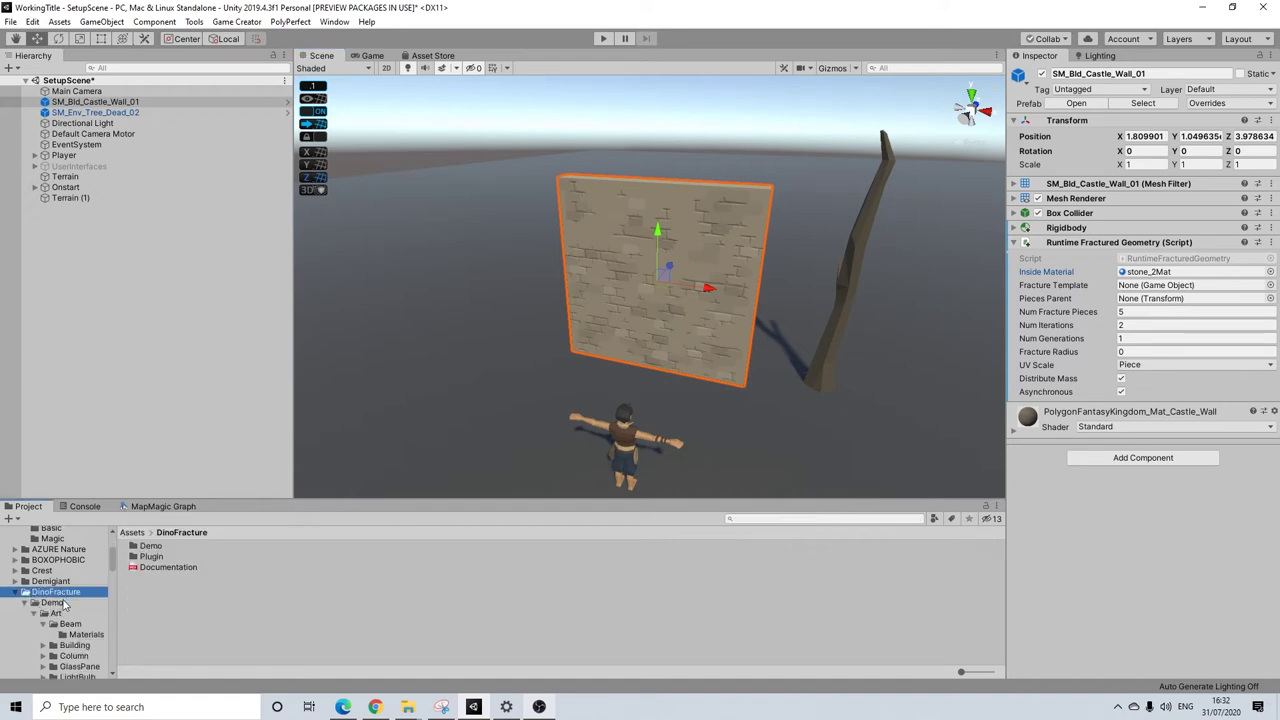
{"action": "scroll", "coordinate": [73, 632], "scroll_direction": "down", "scroll_amount": 2}
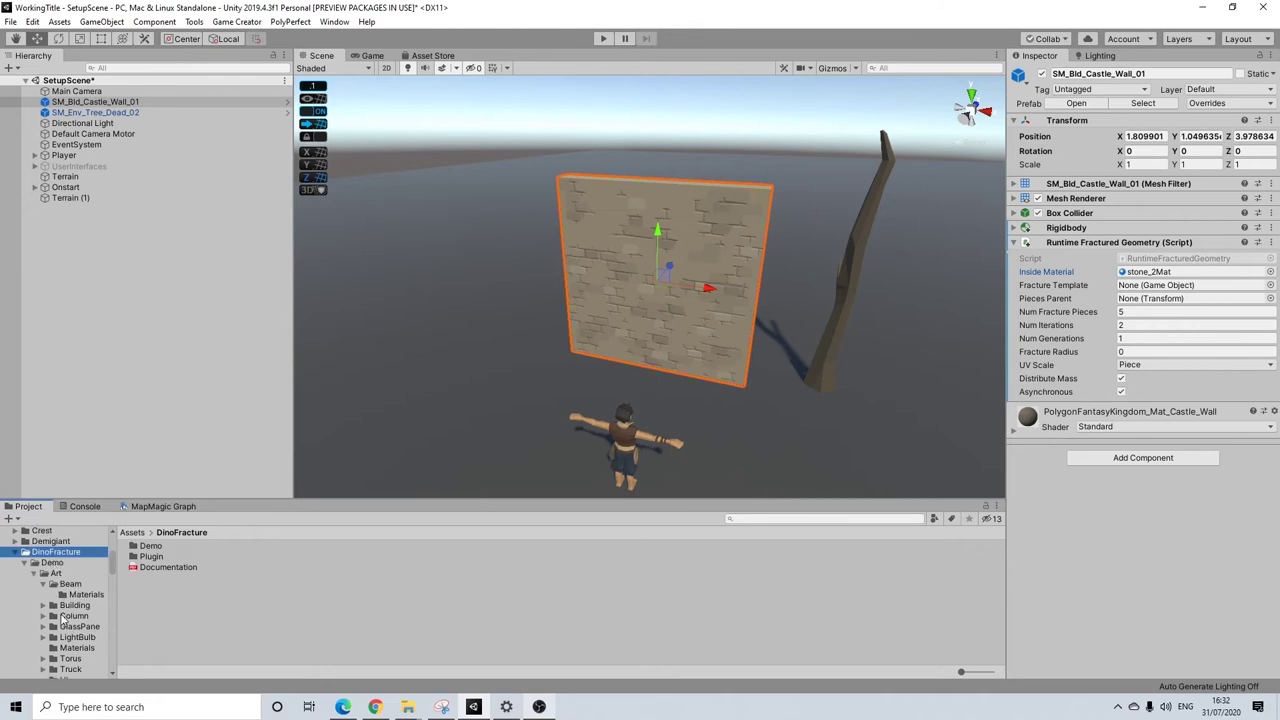
{"action": "left_click", "coordinate": [52, 566]}
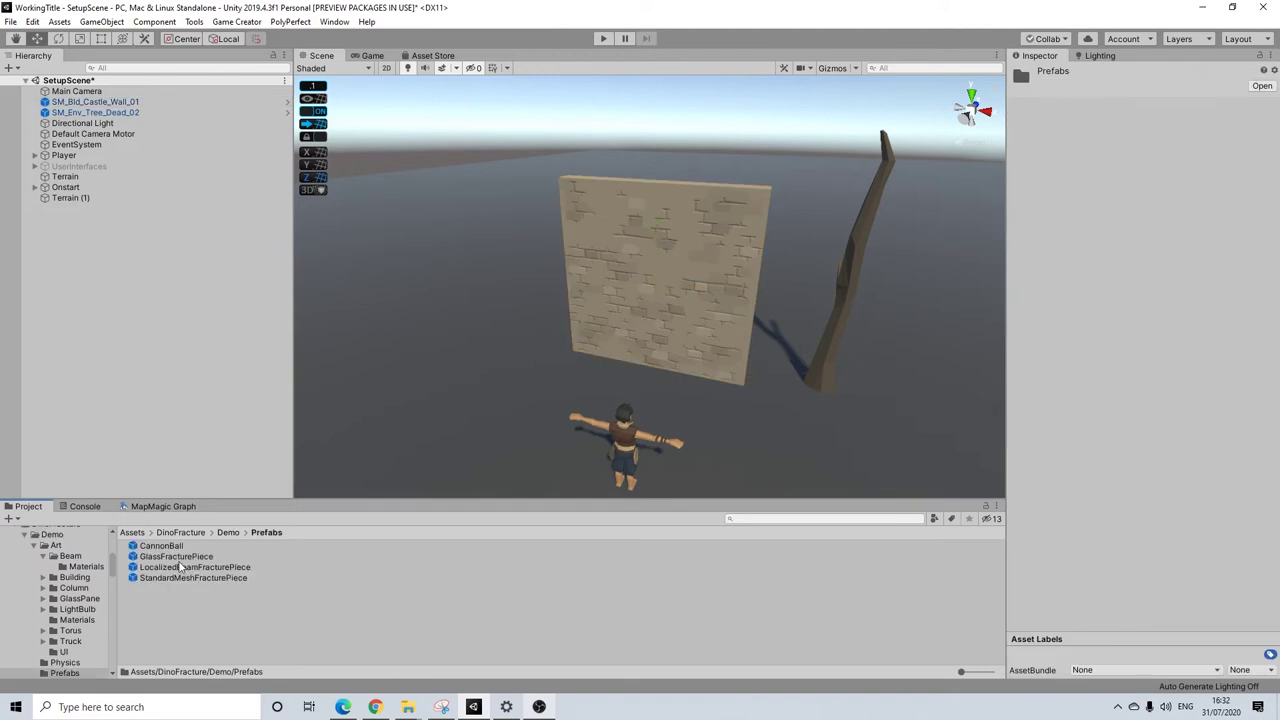
{"action": "left_click", "coordinate": [172, 557]}
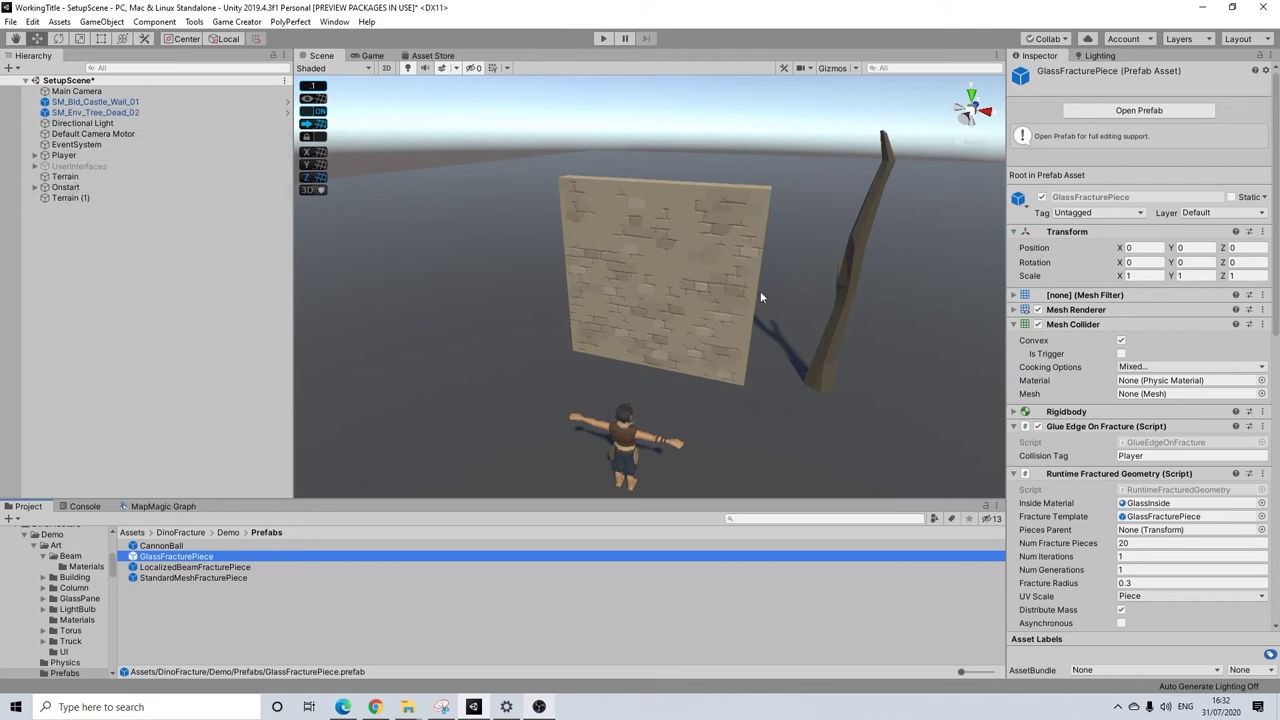
{"action": "left_click", "coordinate": [124, 112]}
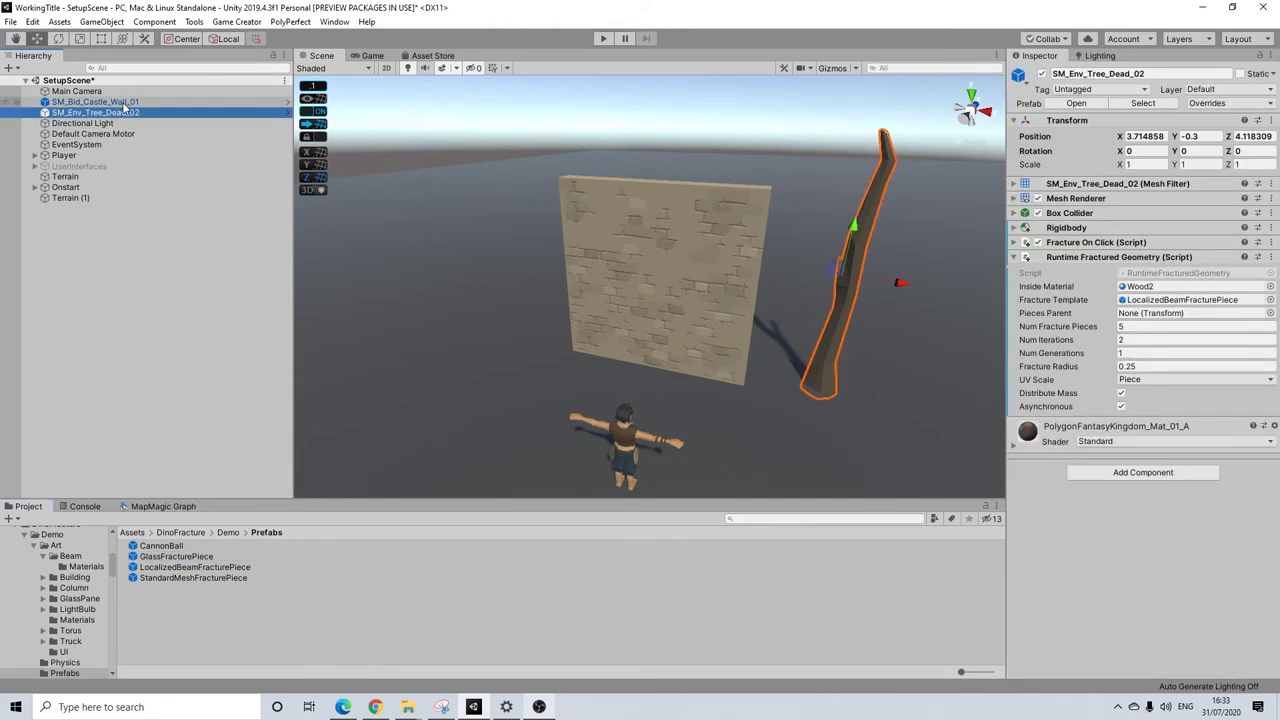
{"action": "left_click", "coordinate": [124, 102]}
{"action": "left_click_drag", "start_coordinate": [189, 563], "coordinate": [1168, 287]}
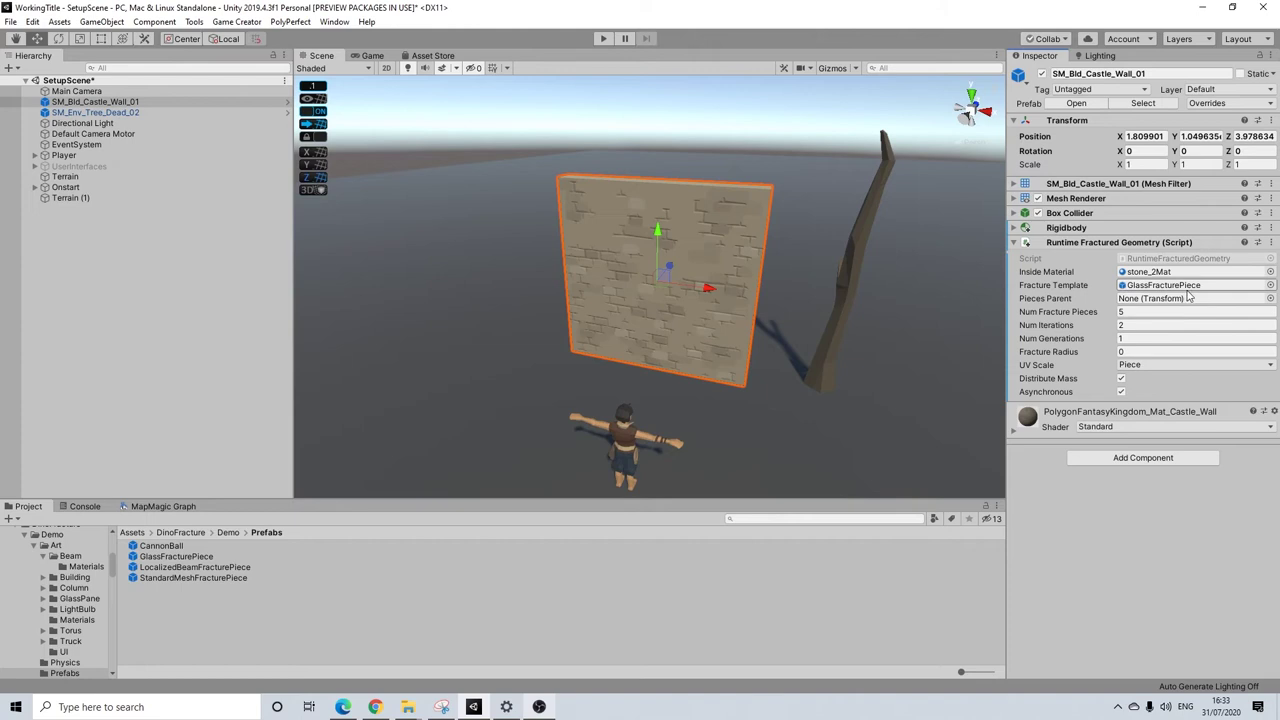
Set the castle wall's fracturing to 1 iteration, 2 generations and a fracture radius of 0.3.
{"action": "left_click_drag", "start_coordinate": [615, 316], "coordinate": [630, 270], "text": "alt"}
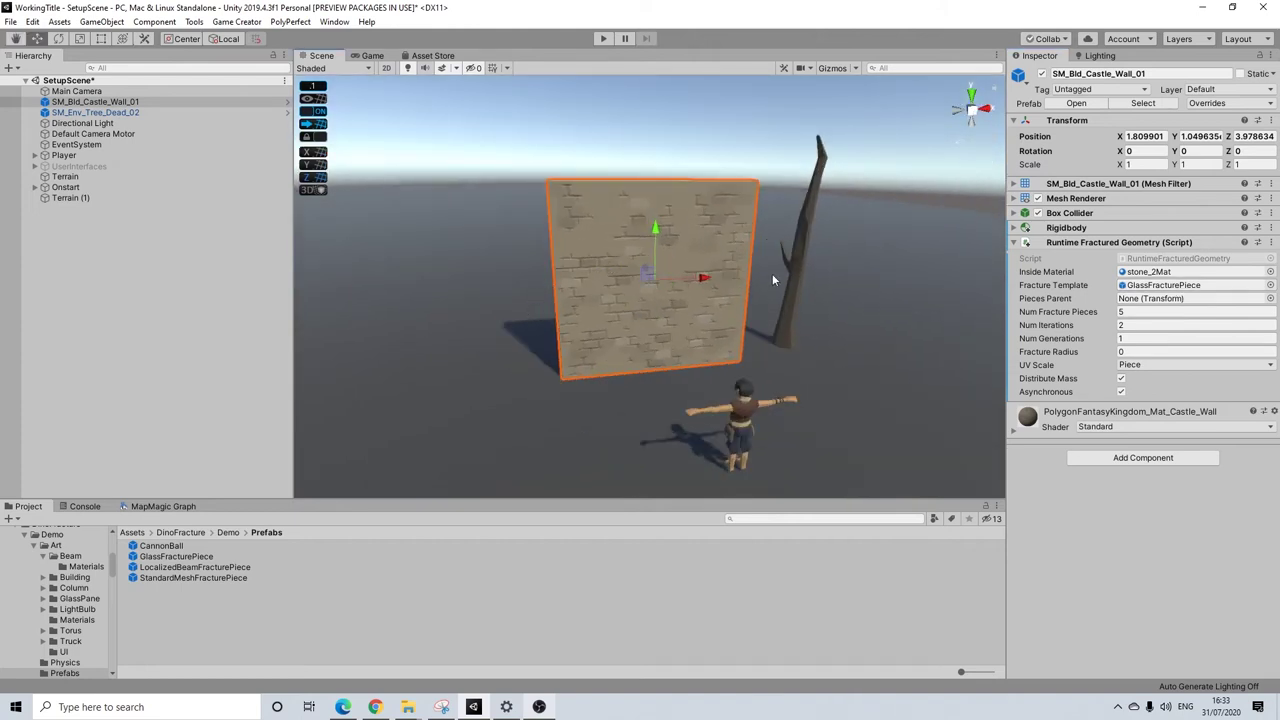
{"action": "left_click_drag", "start_coordinate": [736, 274], "coordinate": [628, 238], "text": "alt"}
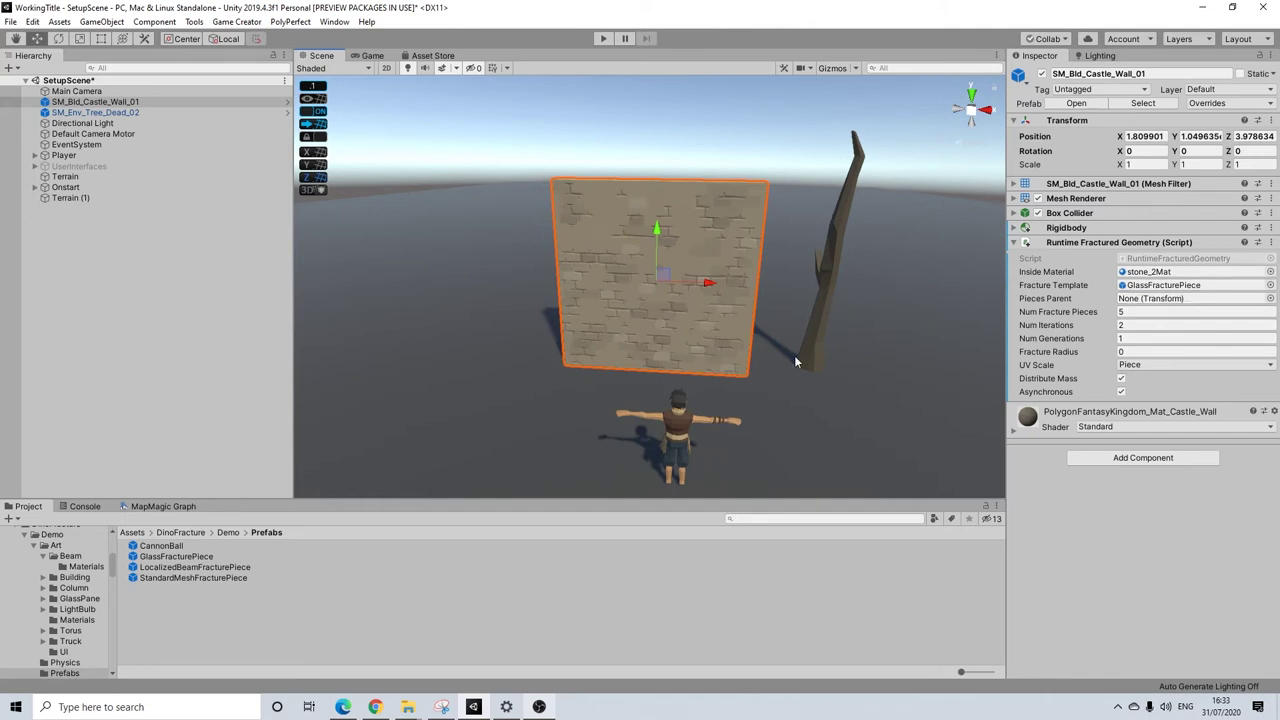
{"action": "left_click_drag", "start_coordinate": [543, 213], "coordinate": [700, 338], "text": "alt"}
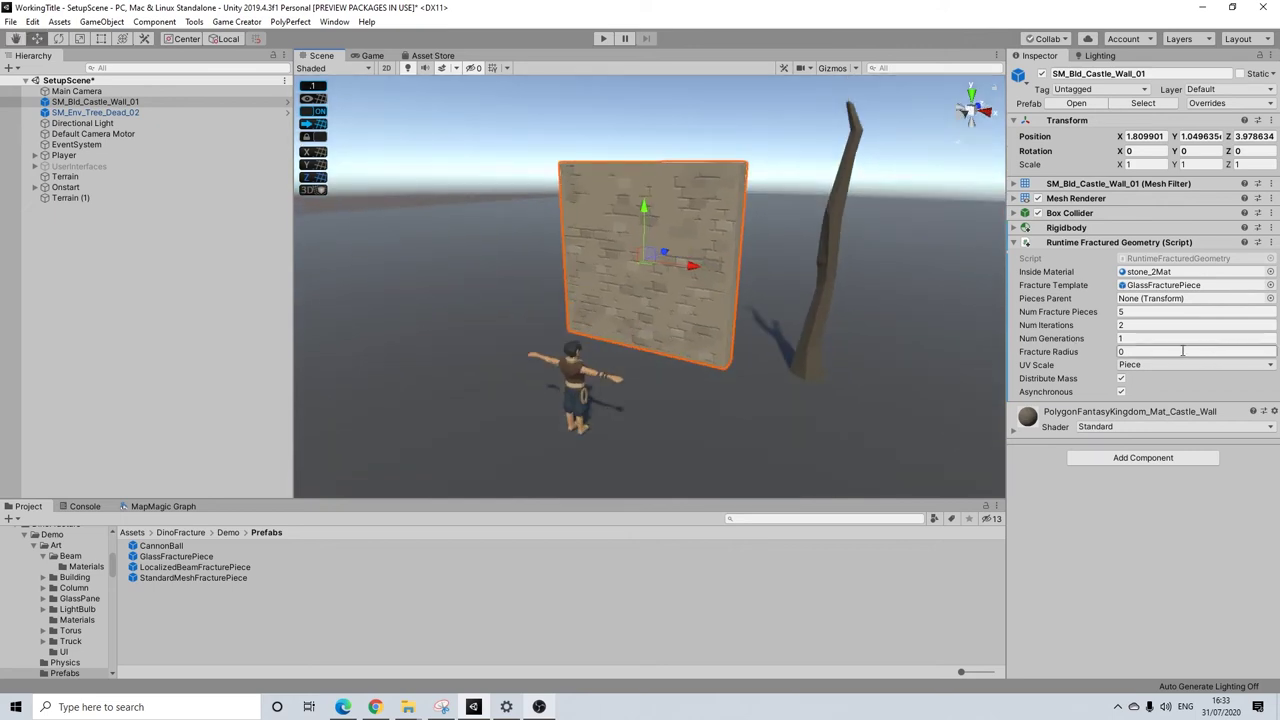
{"action": "left_click", "coordinate": [1137, 327]}
{"action": "key", "text": "Tab"}
{"action": "type", "text": "2"}
{"action": "left_click", "coordinate": [1131, 353]}
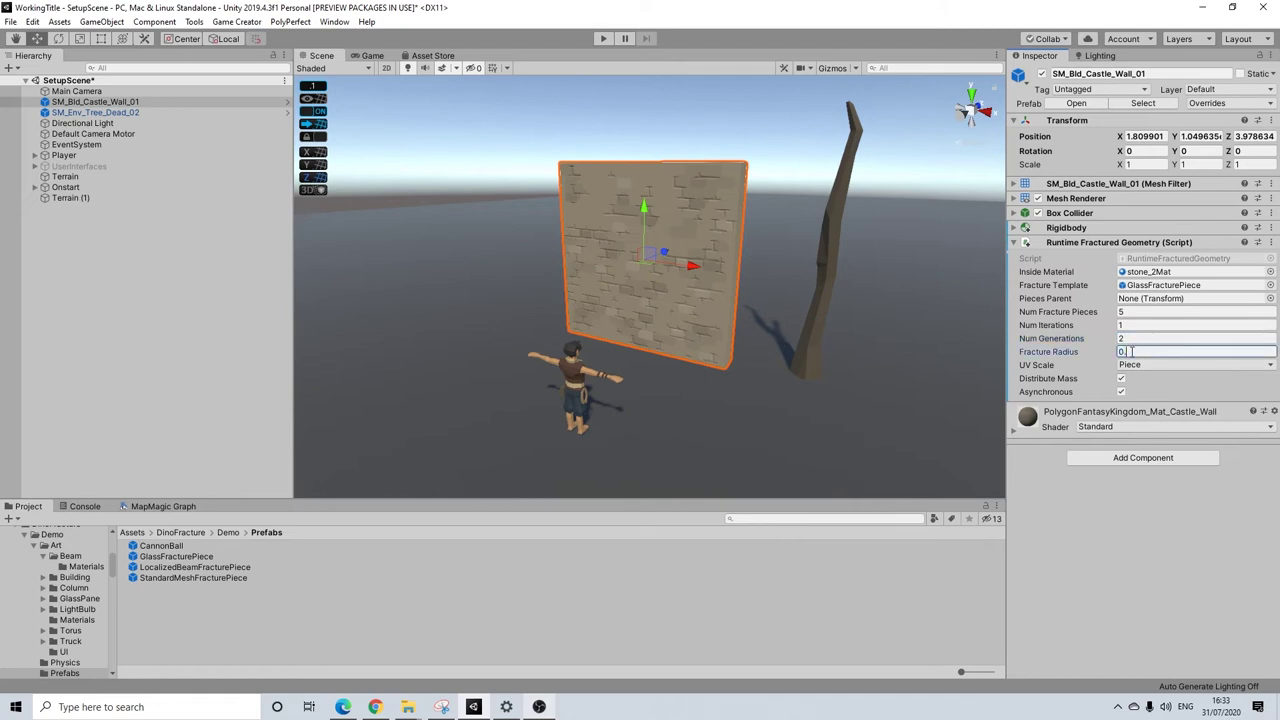
Add a Fracture On Click component to the castle wall.
{"action": "left_click", "coordinate": [1110, 460]}
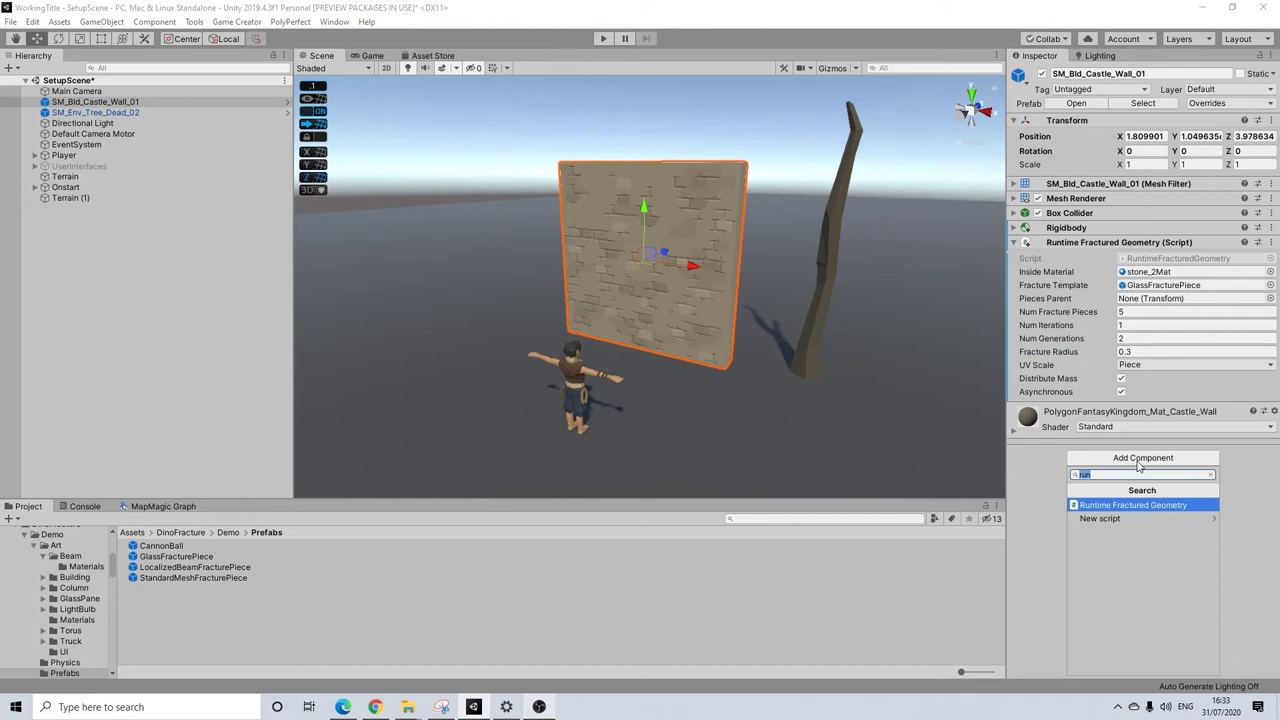
{"action": "type", "text": "fra"}
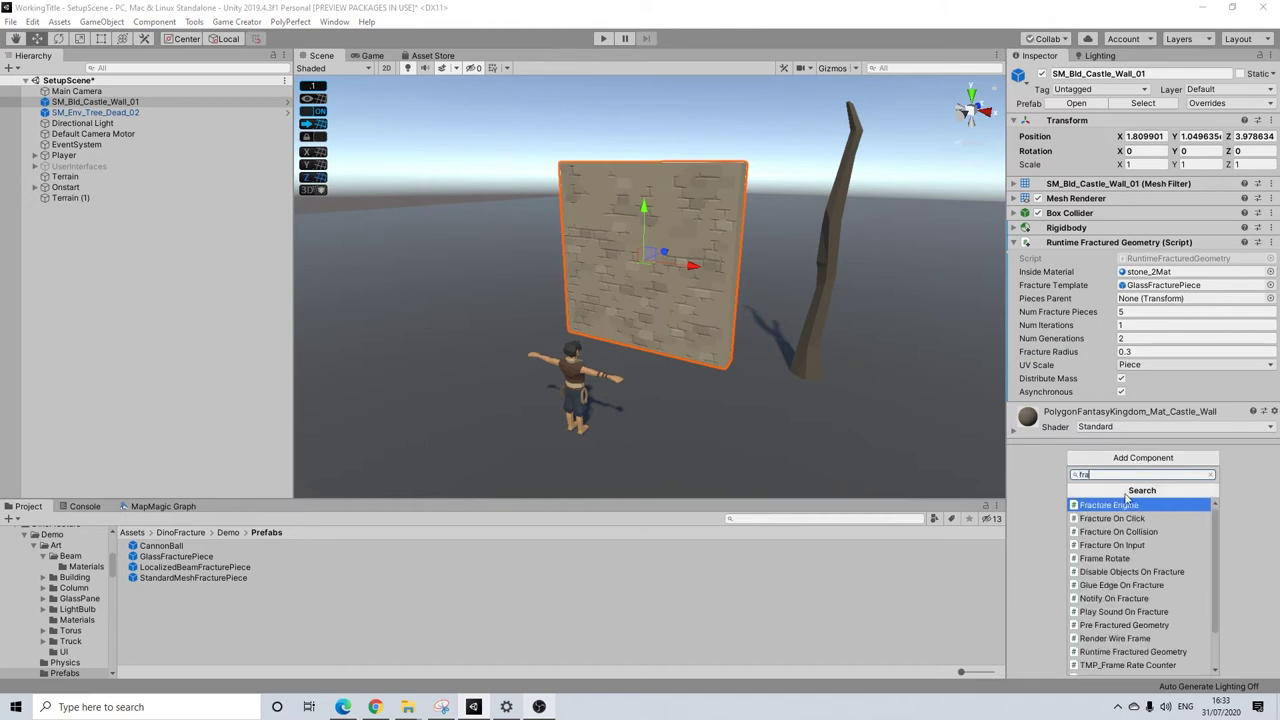
{"action": "left_click", "coordinate": [1115, 519]}
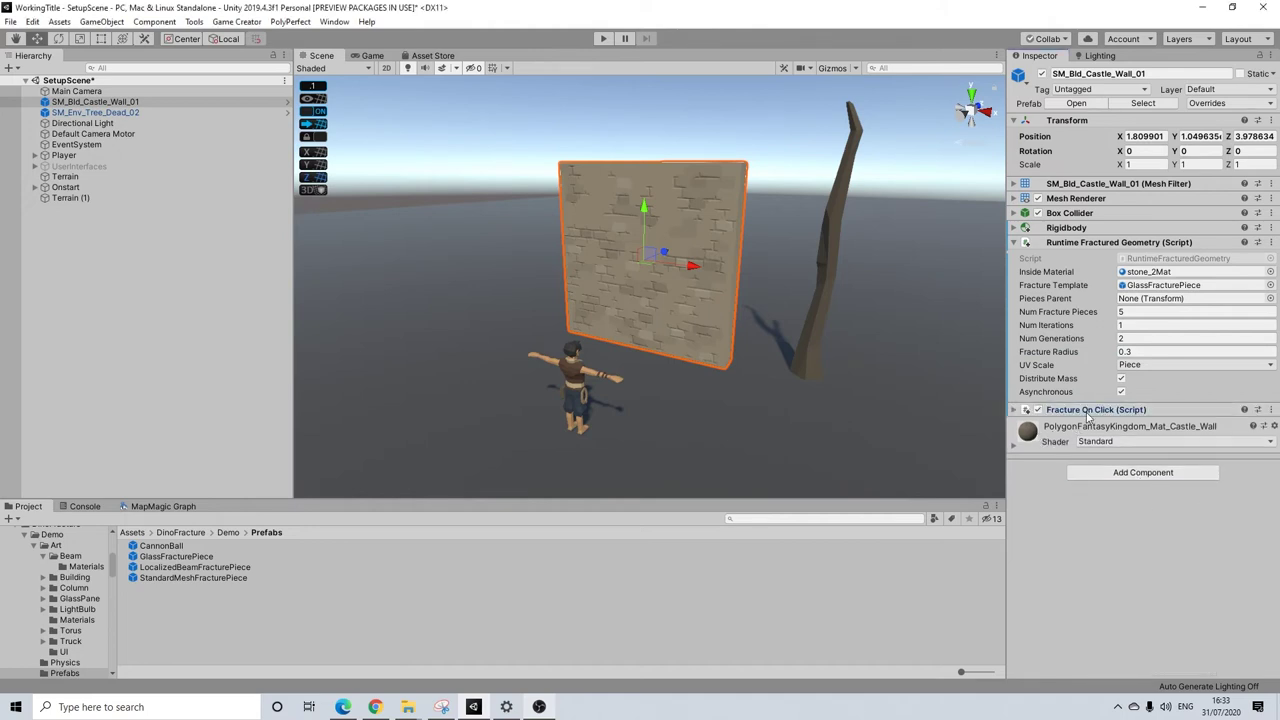
Enter play mode and fracture the castle wall near its lower edge on the side facing the tree.
{"action": "left_click", "coordinate": [601, 40]}
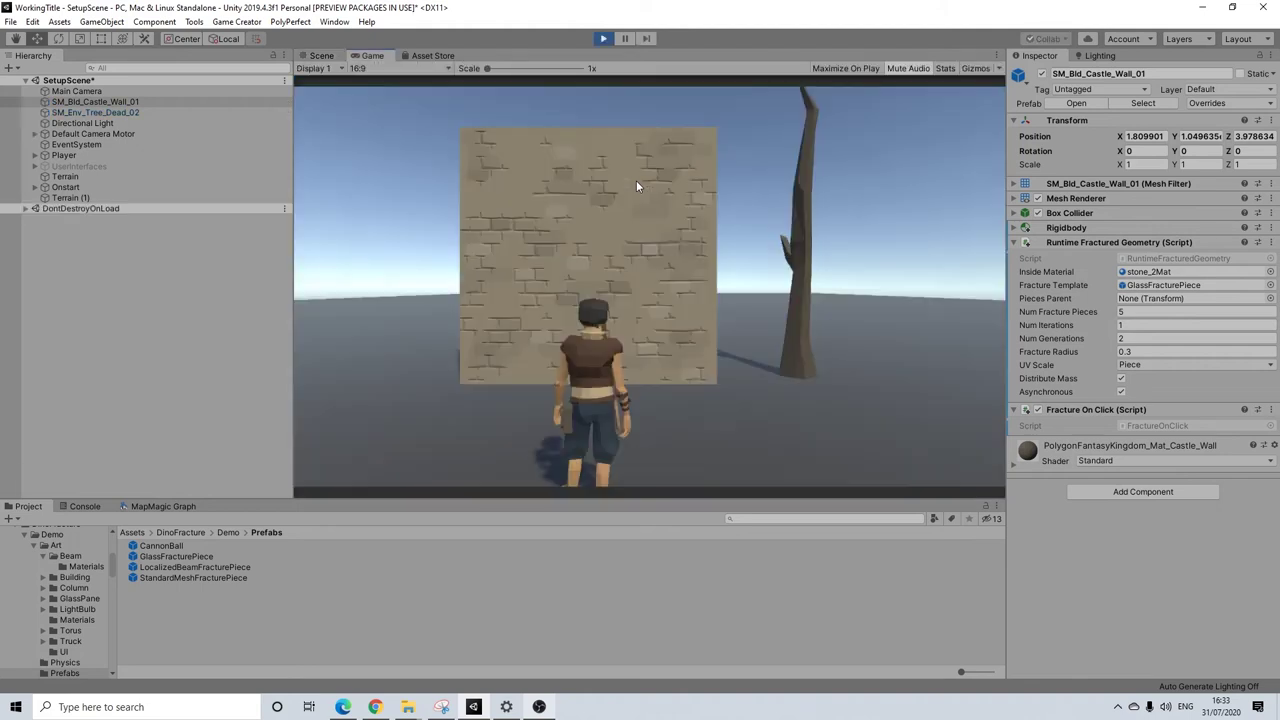
{"action": "left_click", "coordinate": [698, 312]}
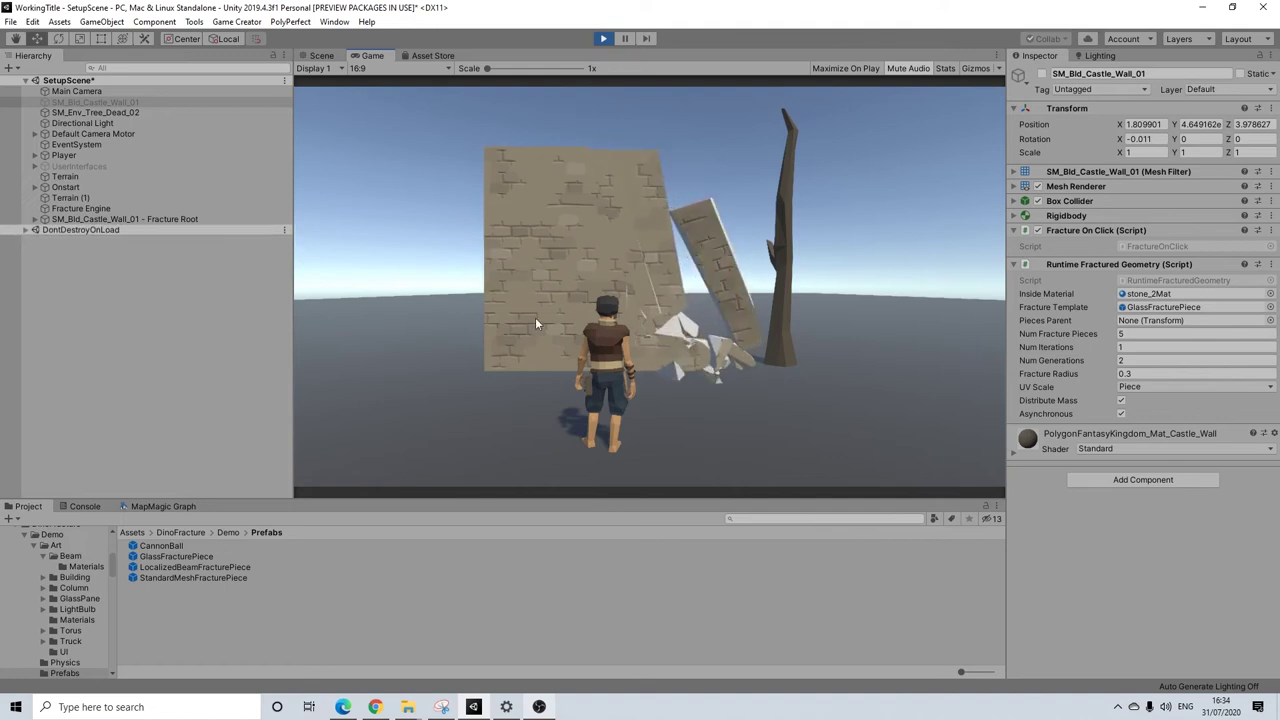
{"action": "left_click", "coordinate": [689, 374]}
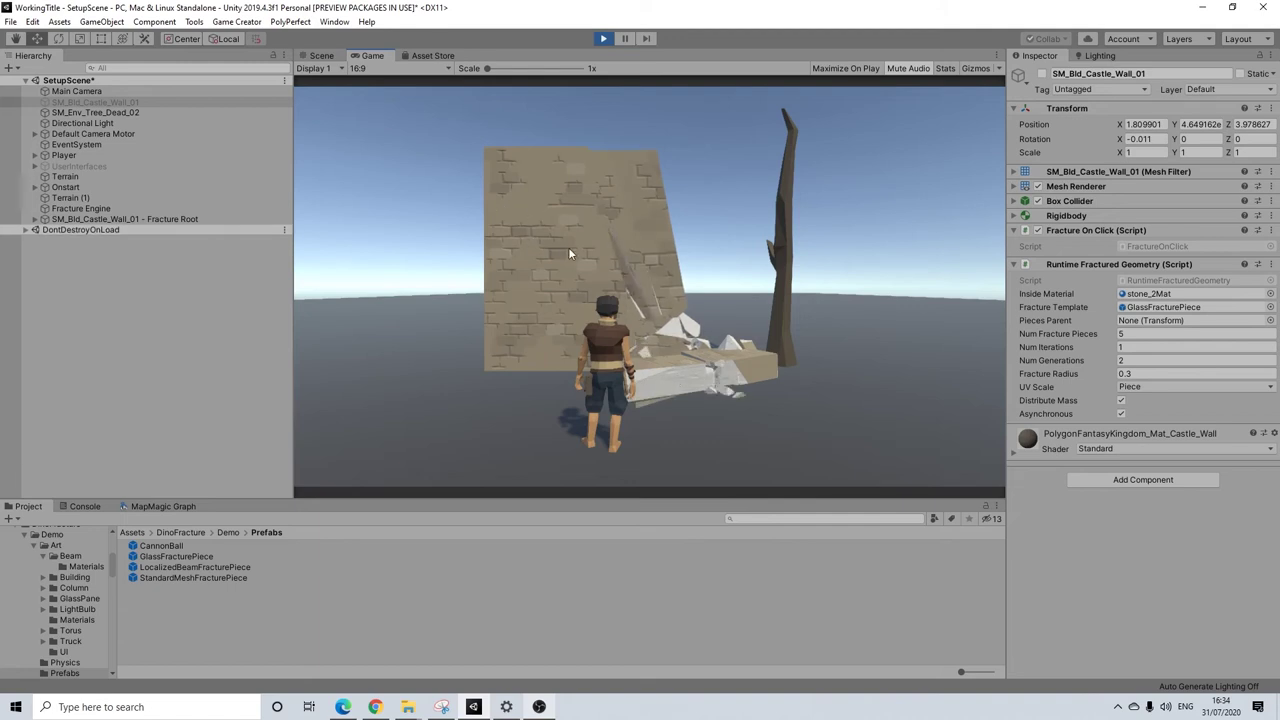
Walk the character through and around the broken castle wall pieces to examine how they react, and exit play mode.
{"action": "key", "text": "w"}
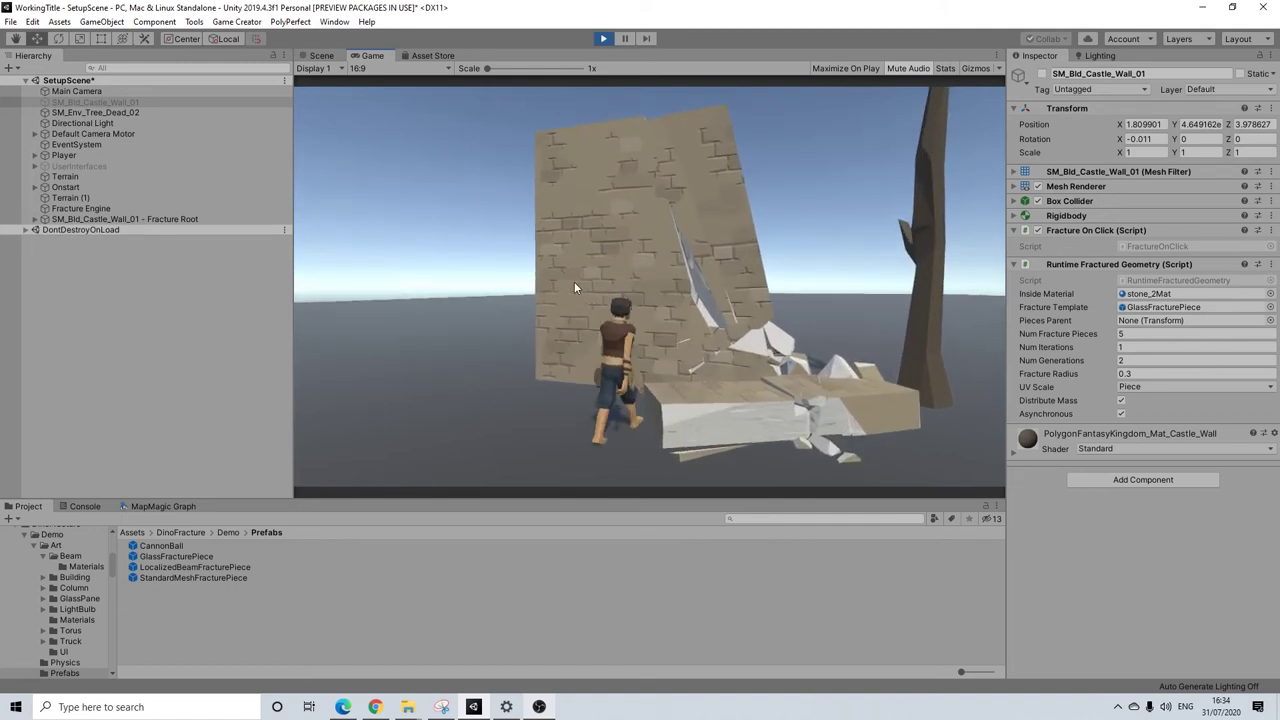
{"action": "key", "text": "w"}
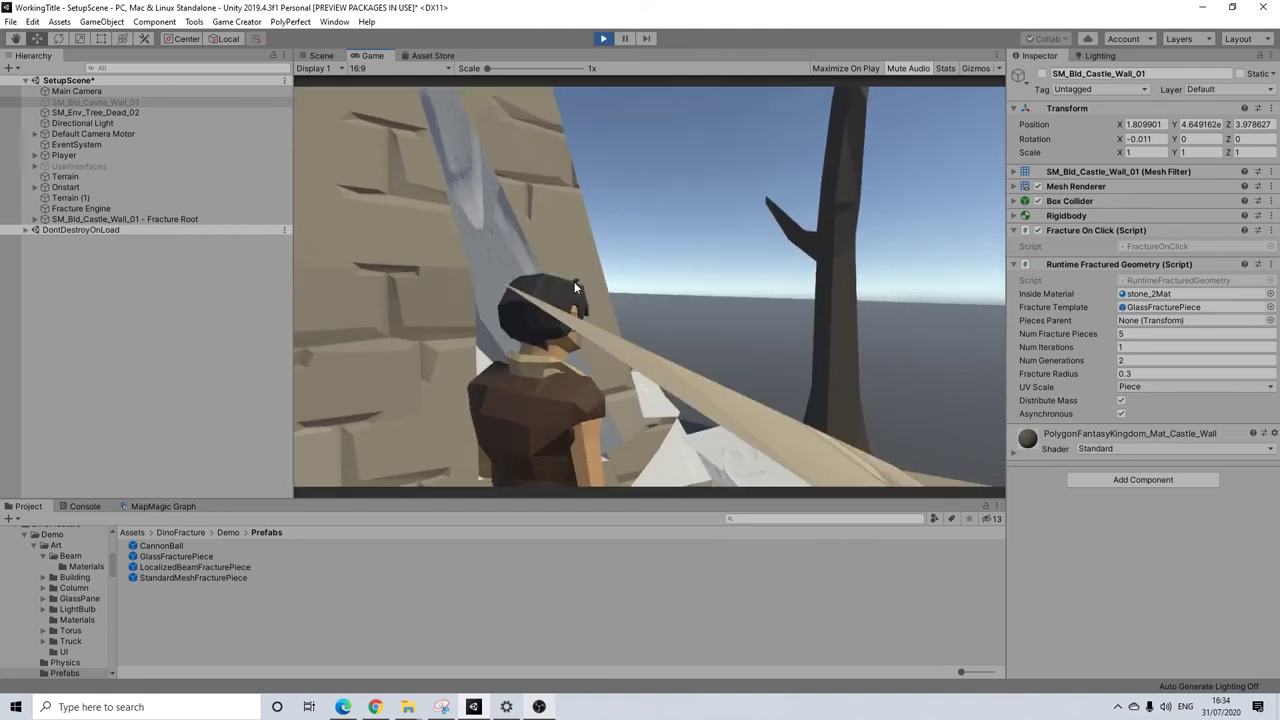
{"action": "key", "text": "w"}
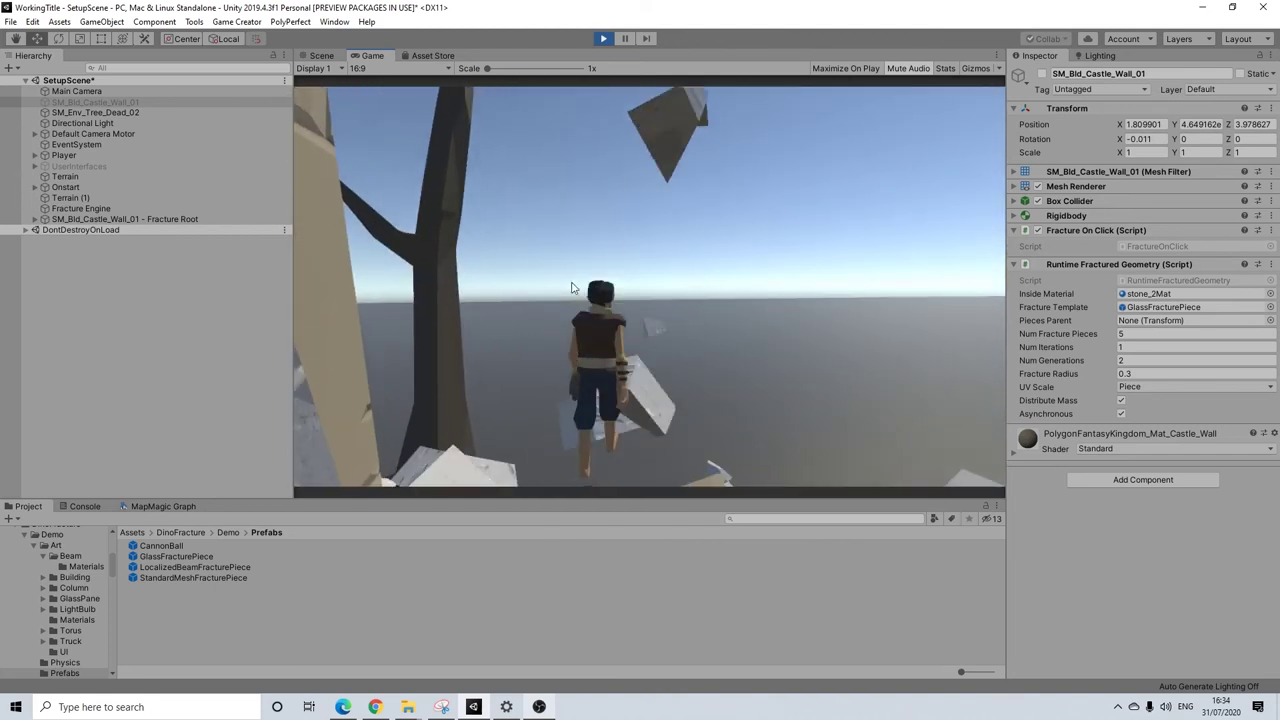
{"action": "key", "text": "w"}
{"action": "key", "text": "w"}
{"action": "key", "text": "w"}
{"action": "key", "text": "d"}
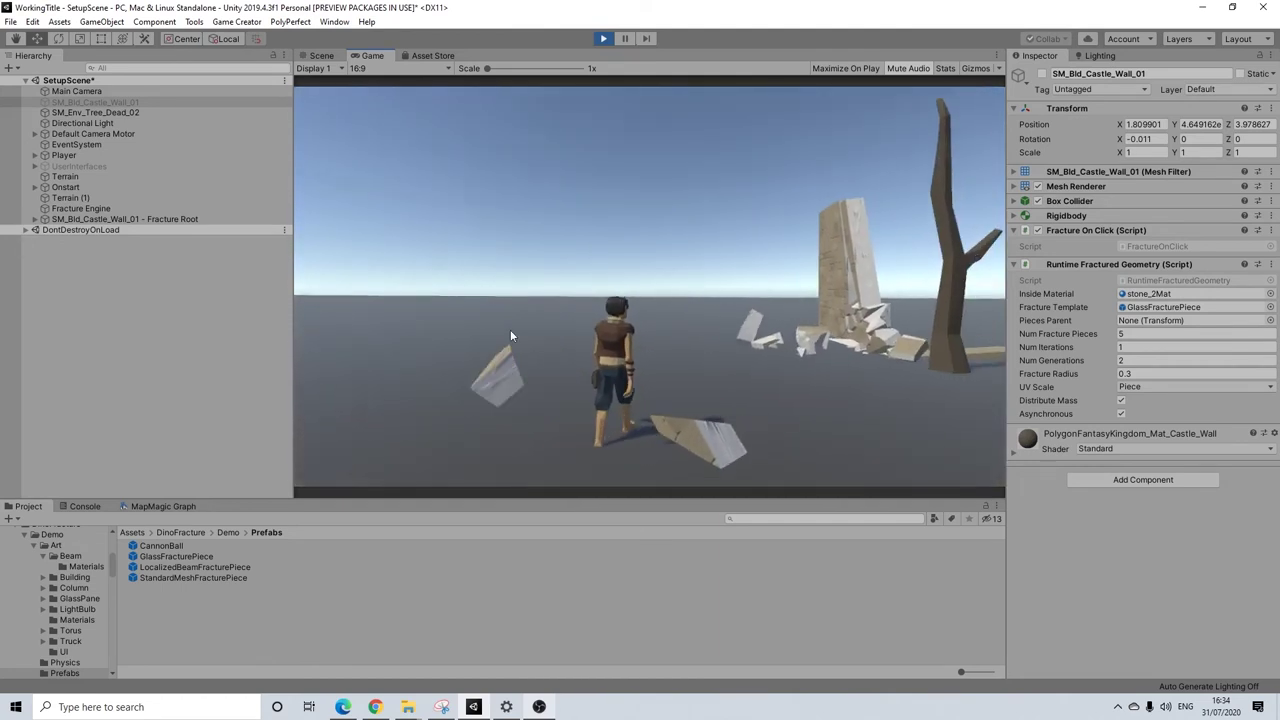
{"action": "key", "text": "a"}
{"action": "key", "text": "w"}
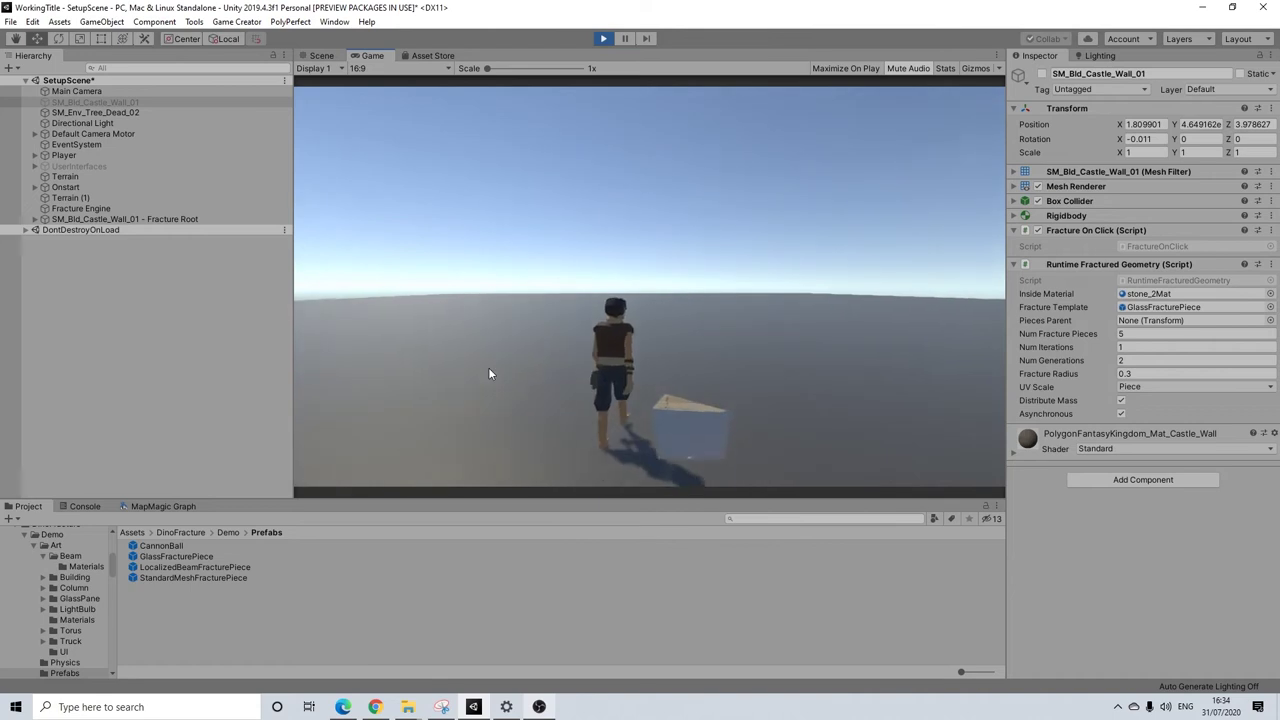
{"action": "key", "text": "d"}
{"action": "key", "text": "s"}
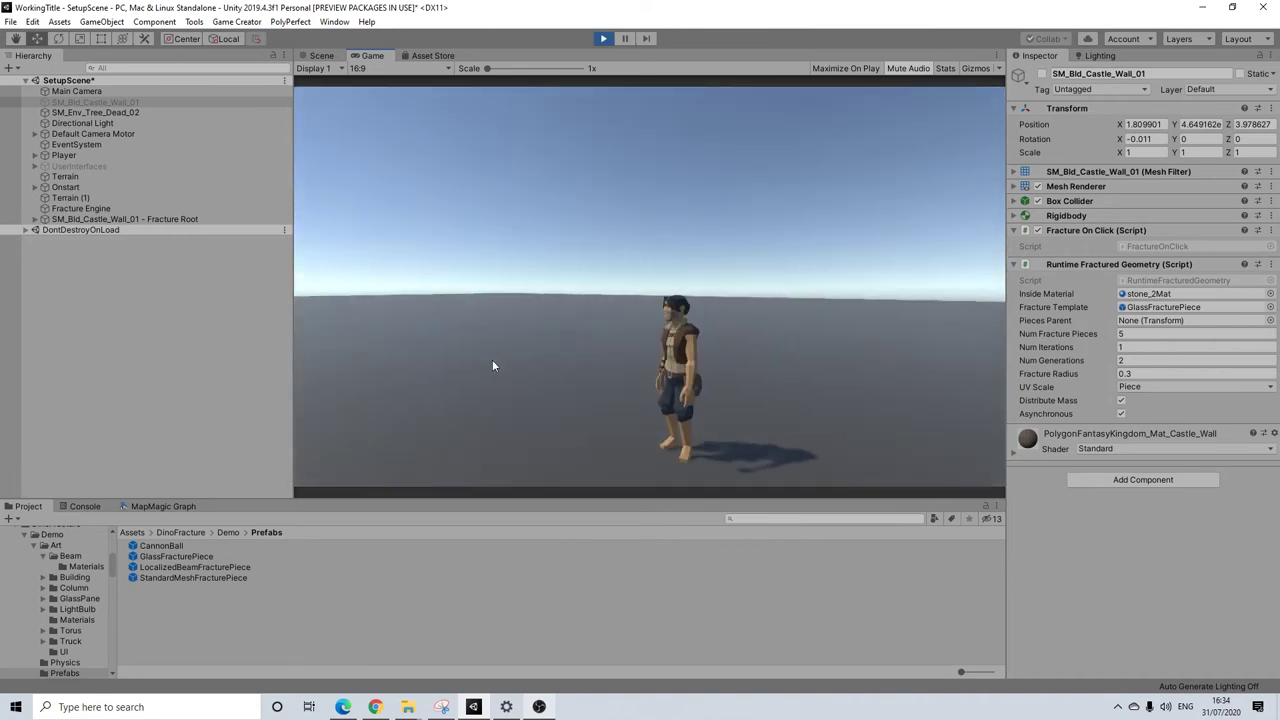
{"action": "key", "text": "a"}
{"action": "left_click", "coordinate": [604, 38]}
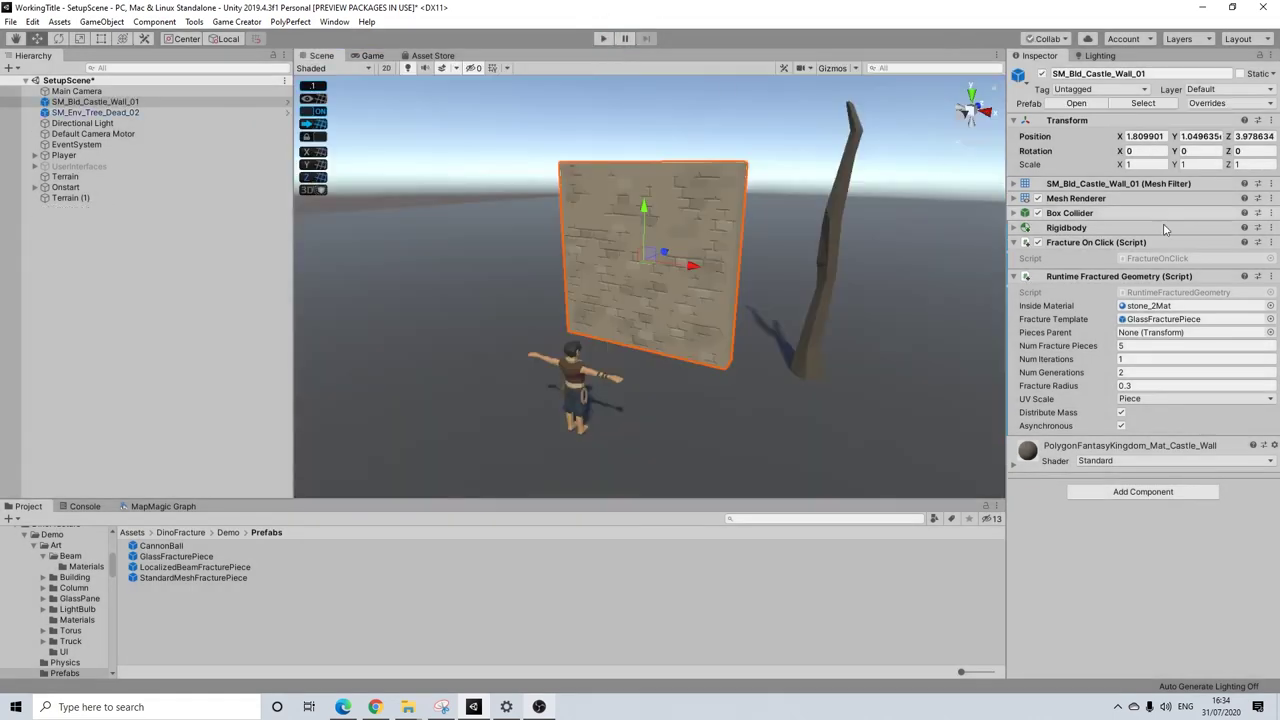
Set the collision detection of the castle wall's Rigidbody to Continuous Speculative.
{"action": "left_click", "coordinate": [1090, 228]}
{"action": "left_click", "coordinate": [1132, 323]}
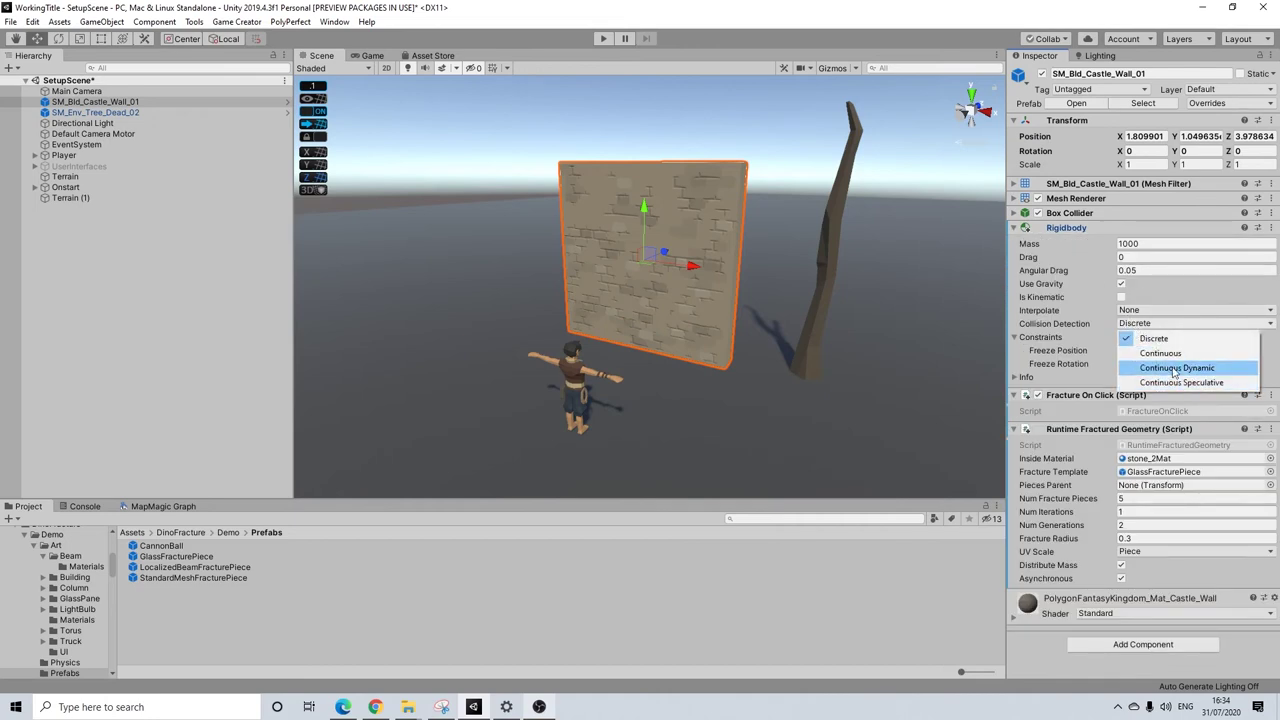
{"action": "left_click", "coordinate": [1175, 383]}
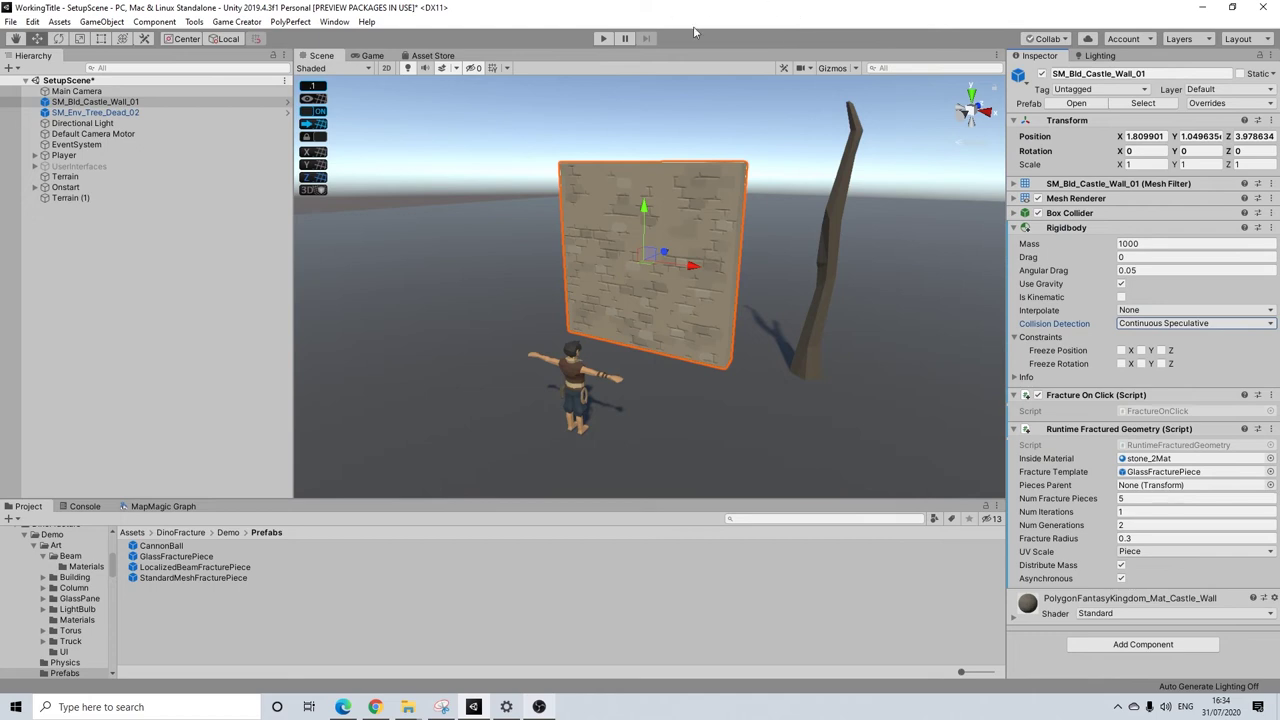
Enter play mode, fracture the castle wall near its lower corner on the tree side, and start walking towards the debris.
{"action": "left_click", "coordinate": [605, 38]}
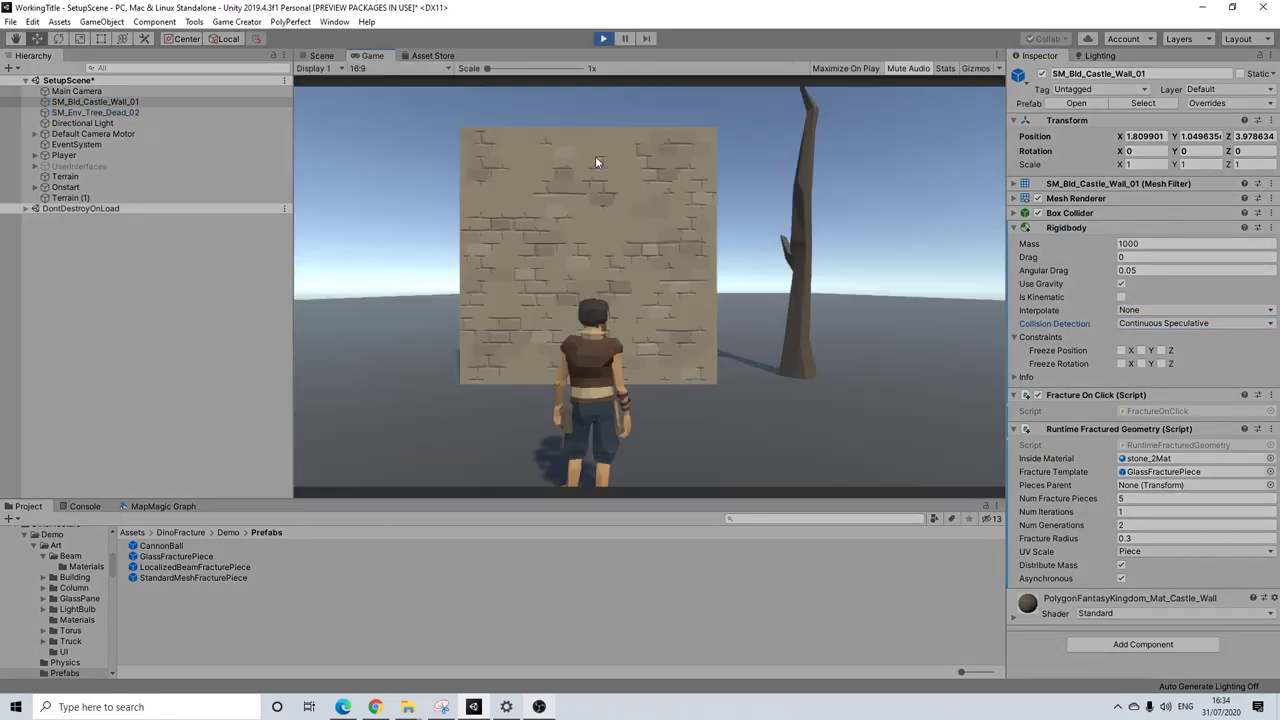
{"action": "left_click", "coordinate": [680, 346]}
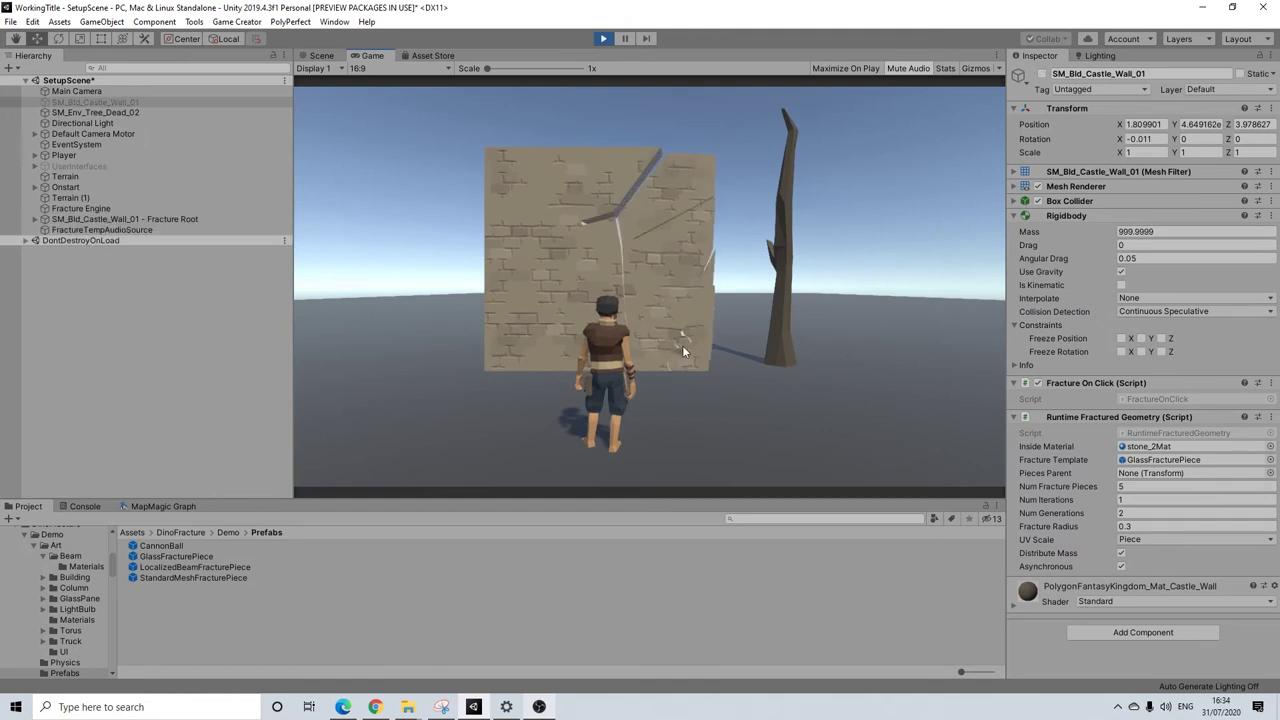
{"action": "key", "text": "w"}
{"action": "key", "text": "d"}
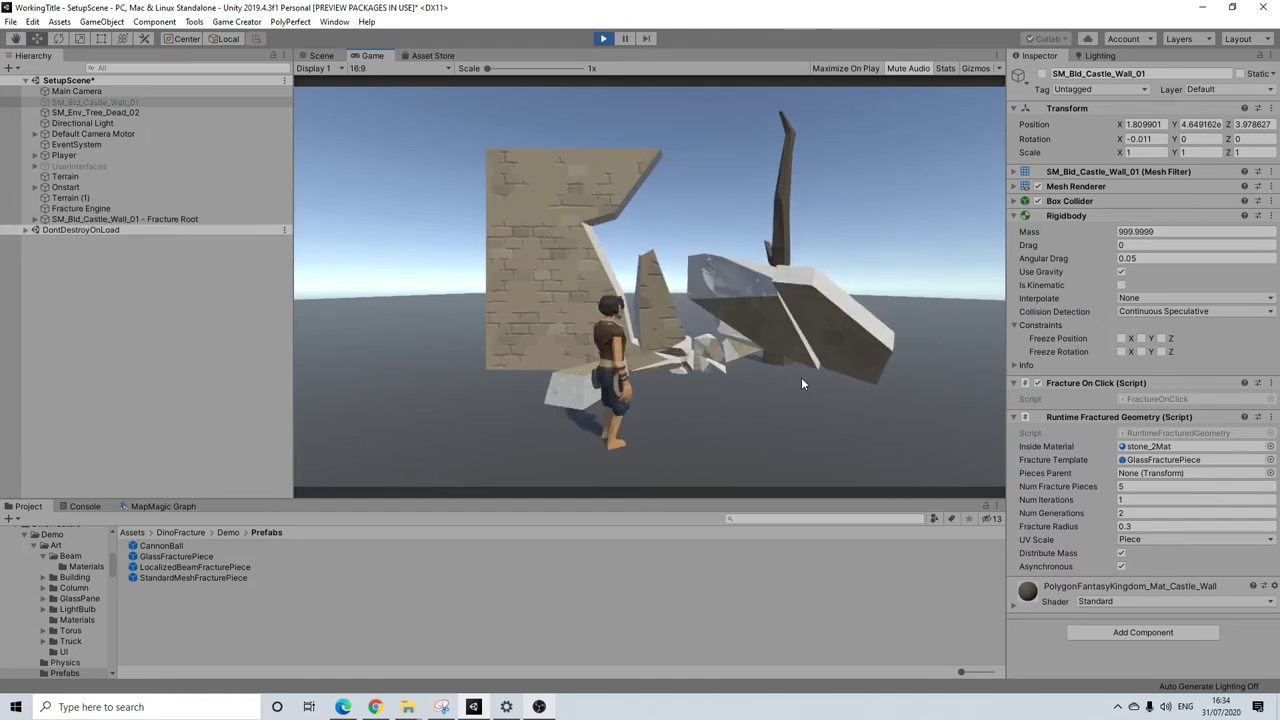
Walk the character among the fallen pieces near the tree and out over the open ground to check their collisions, and exit play mode.
{"action": "key", "text": "w"}
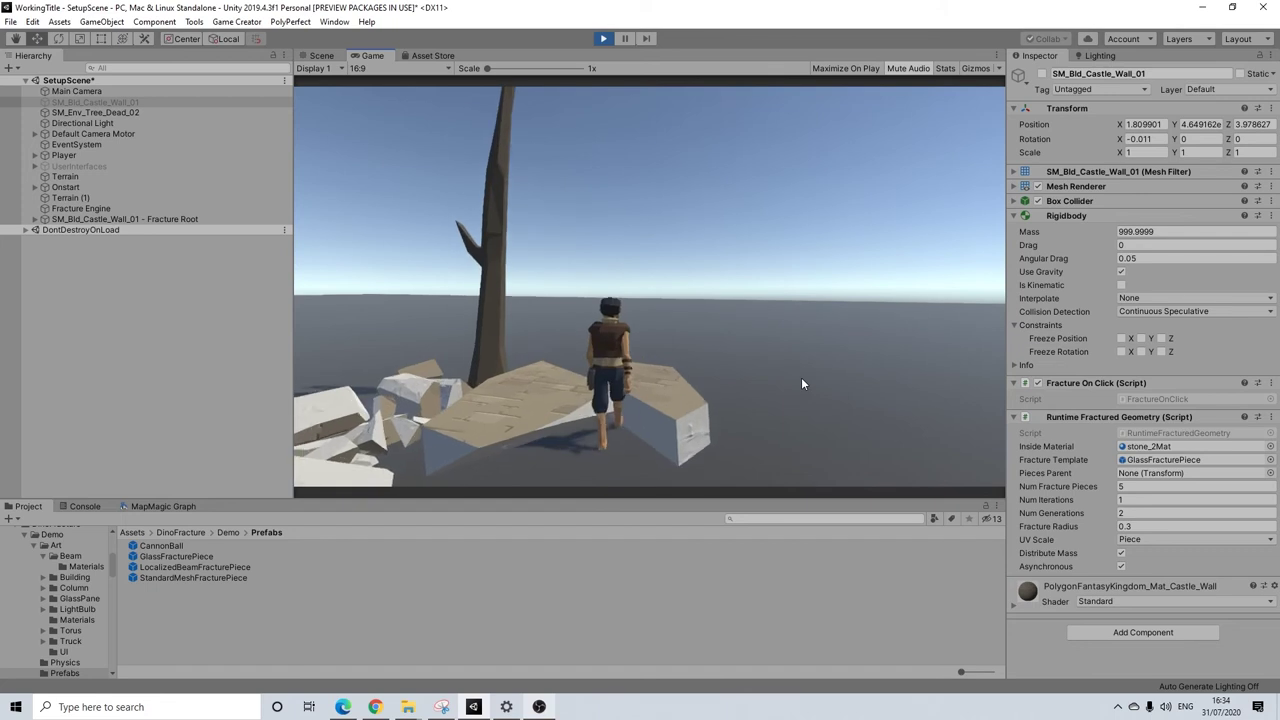
{"action": "key", "text": "d"}
{"action": "key", "text": "d"}
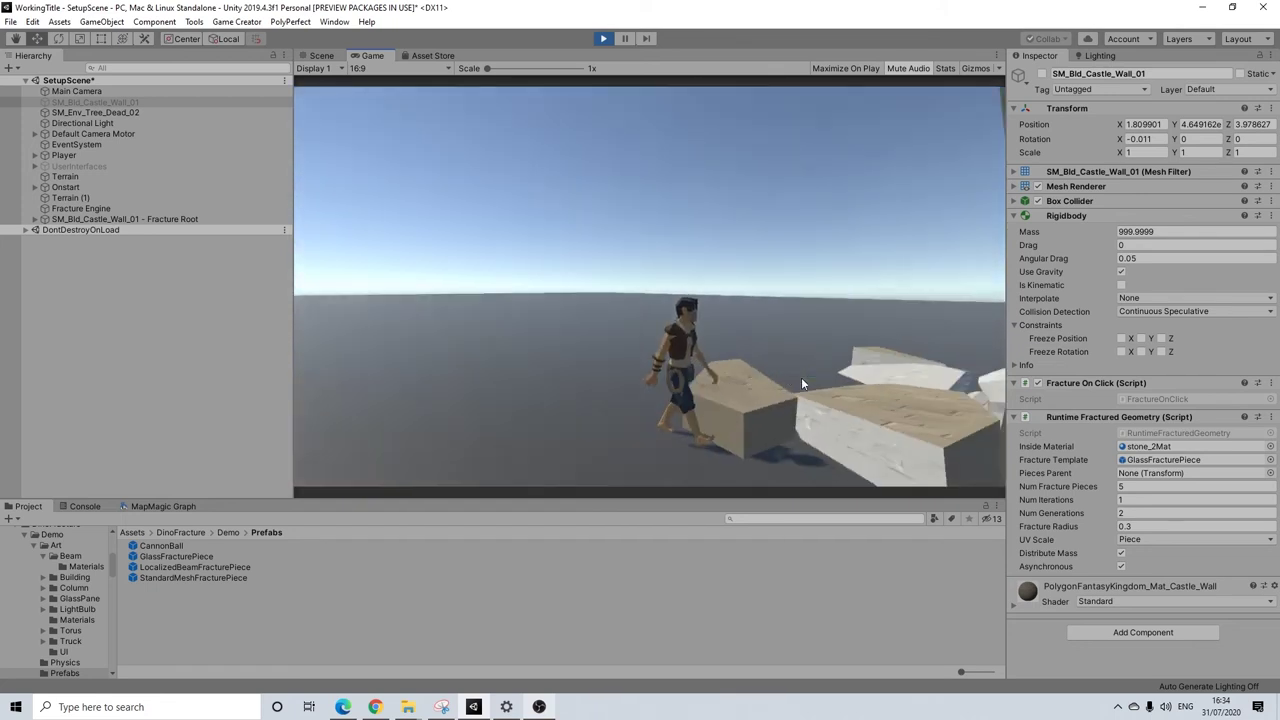
{"action": "key", "text": "w"}
{"action": "key", "text": "d"}
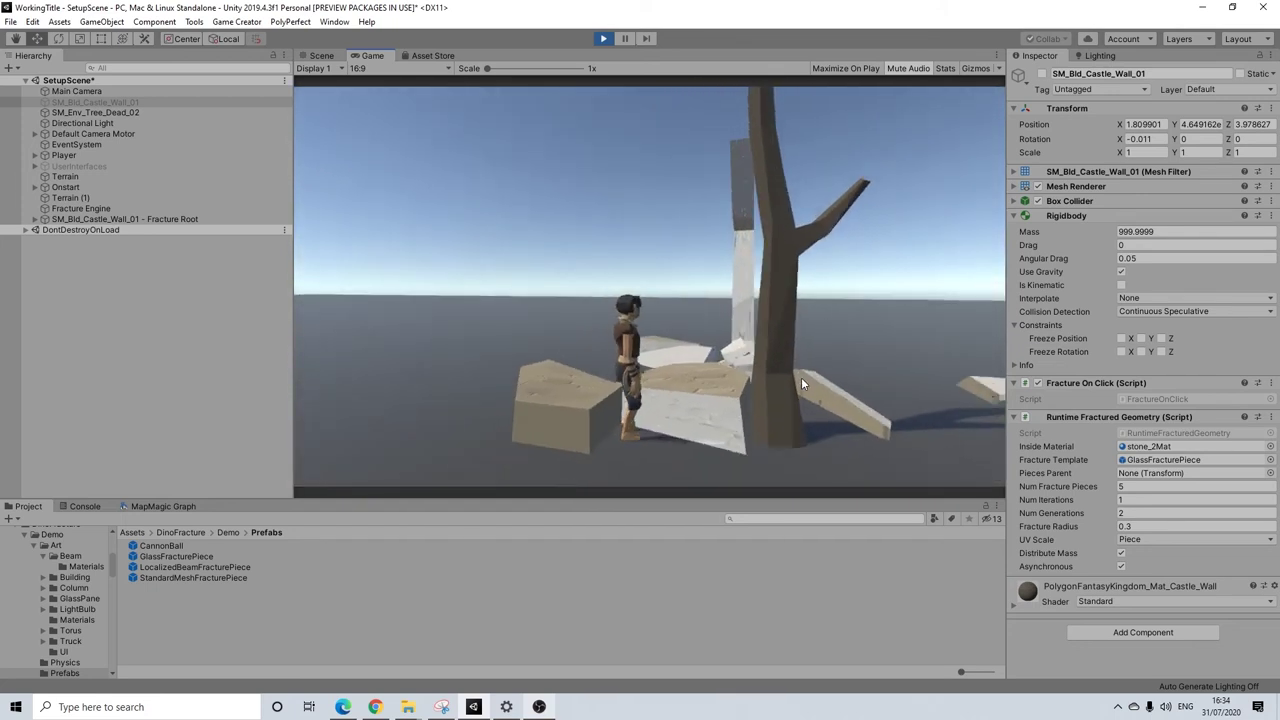
{"action": "key", "text": "a"}
{"action": "key", "text": "w"}
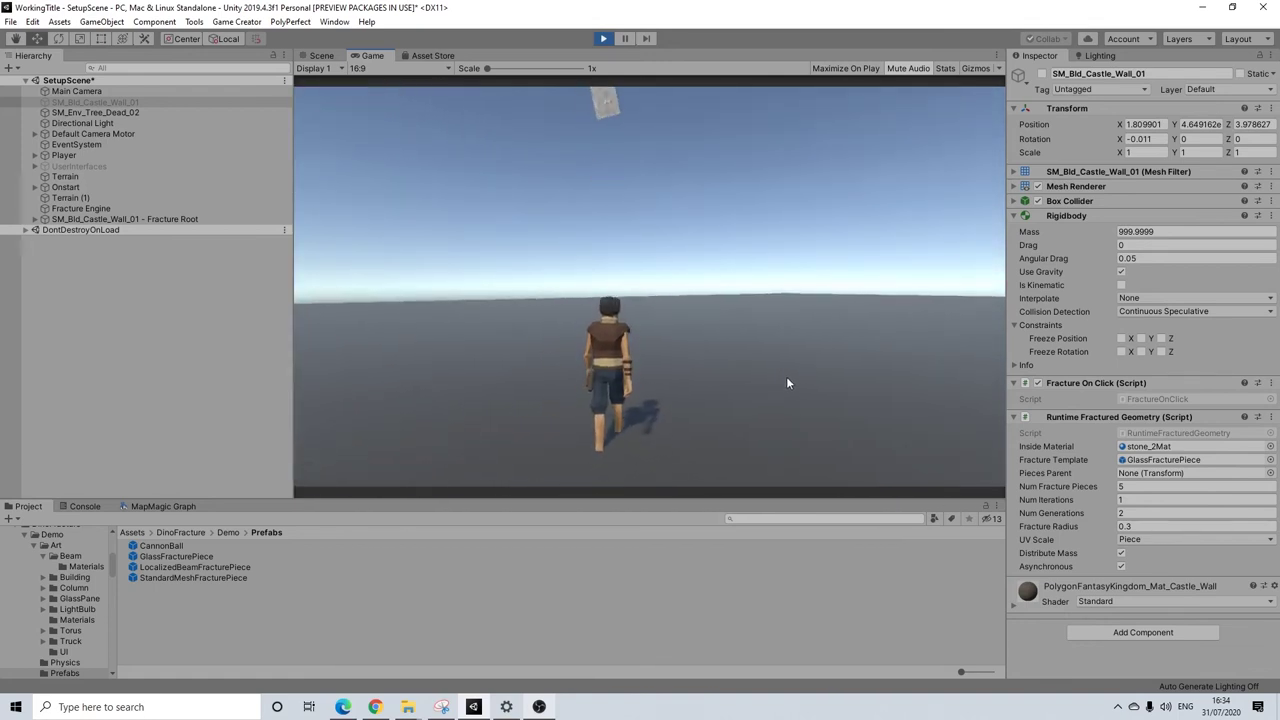
{"action": "key", "text": "a"}
{"action": "key", "text": "w"}
{"action": "key", "text": "d"}
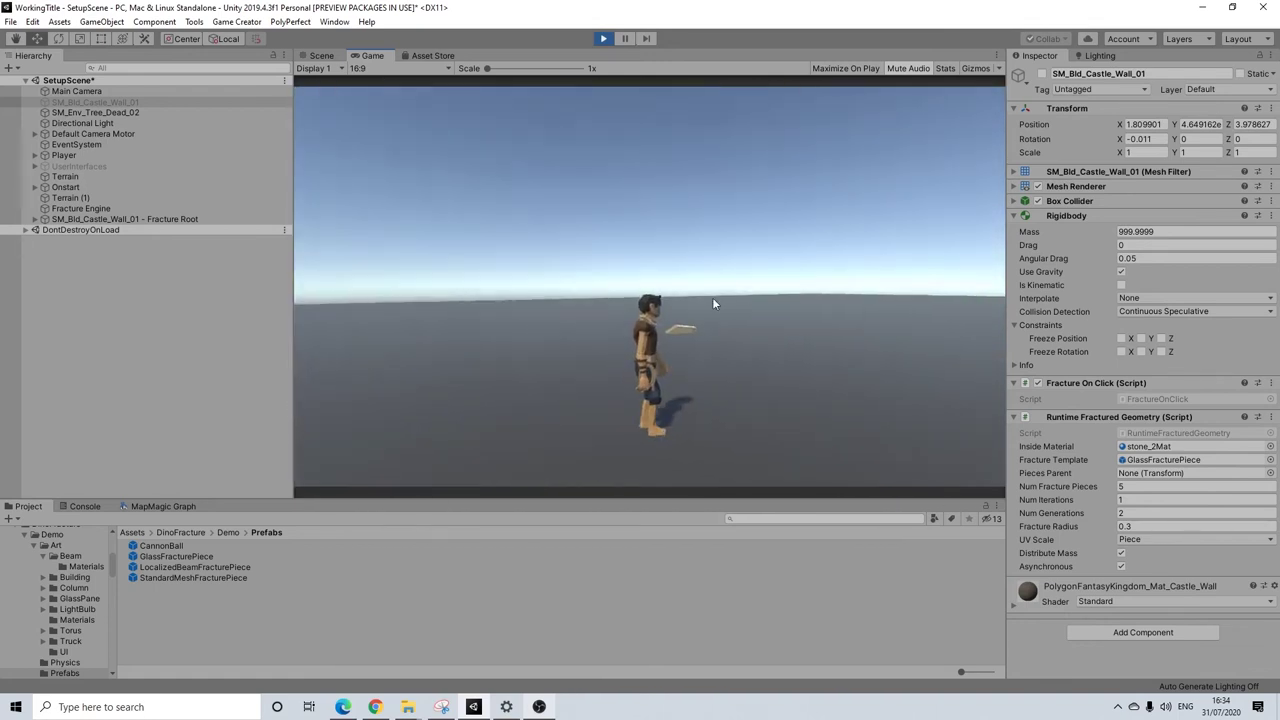
{"action": "key", "text": "w"}
{"action": "key", "text": "d"}
{"action": "key", "text": "w"}
{"action": "left_click", "coordinate": [734, 336]}
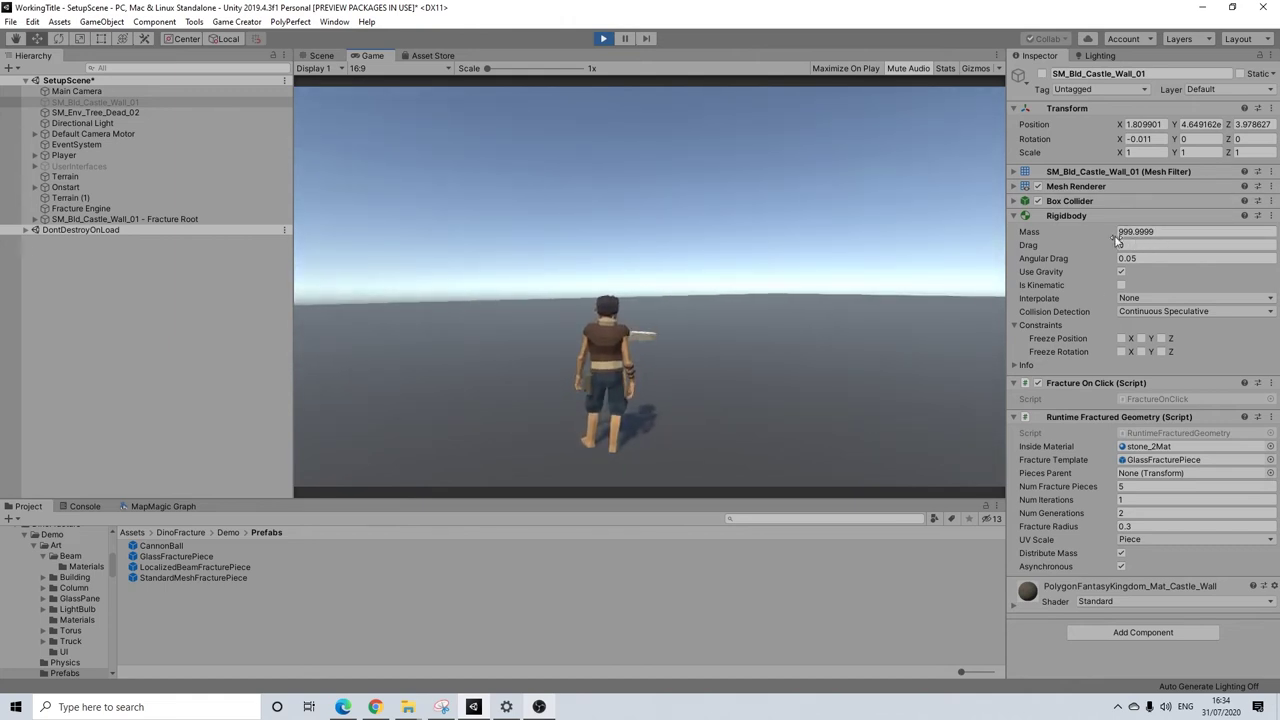
{"action": "left_click", "coordinate": [604, 40]}
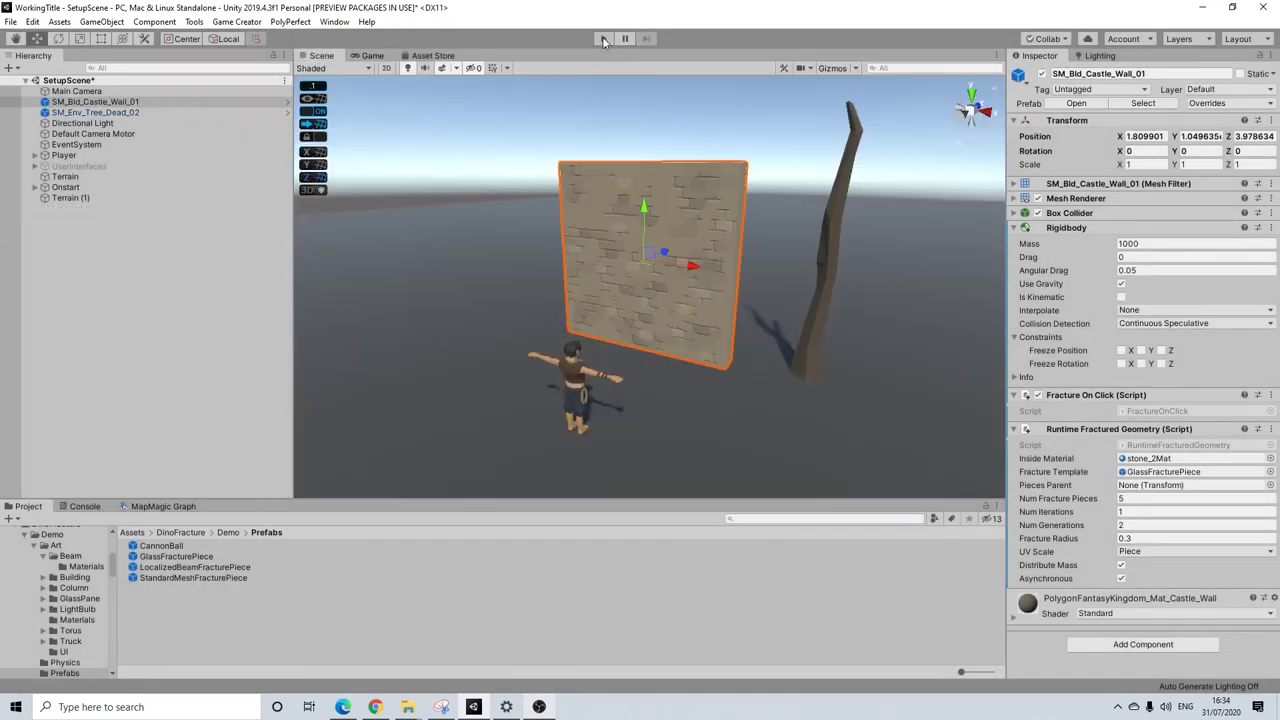
Collapse the castle wall's Rigidbody, Fracture On Click and Runtime Fractured Geometry components.
{"action": "left_click_drag", "start_coordinate": [535, 356], "coordinate": [797, 393], "text": "alt"}
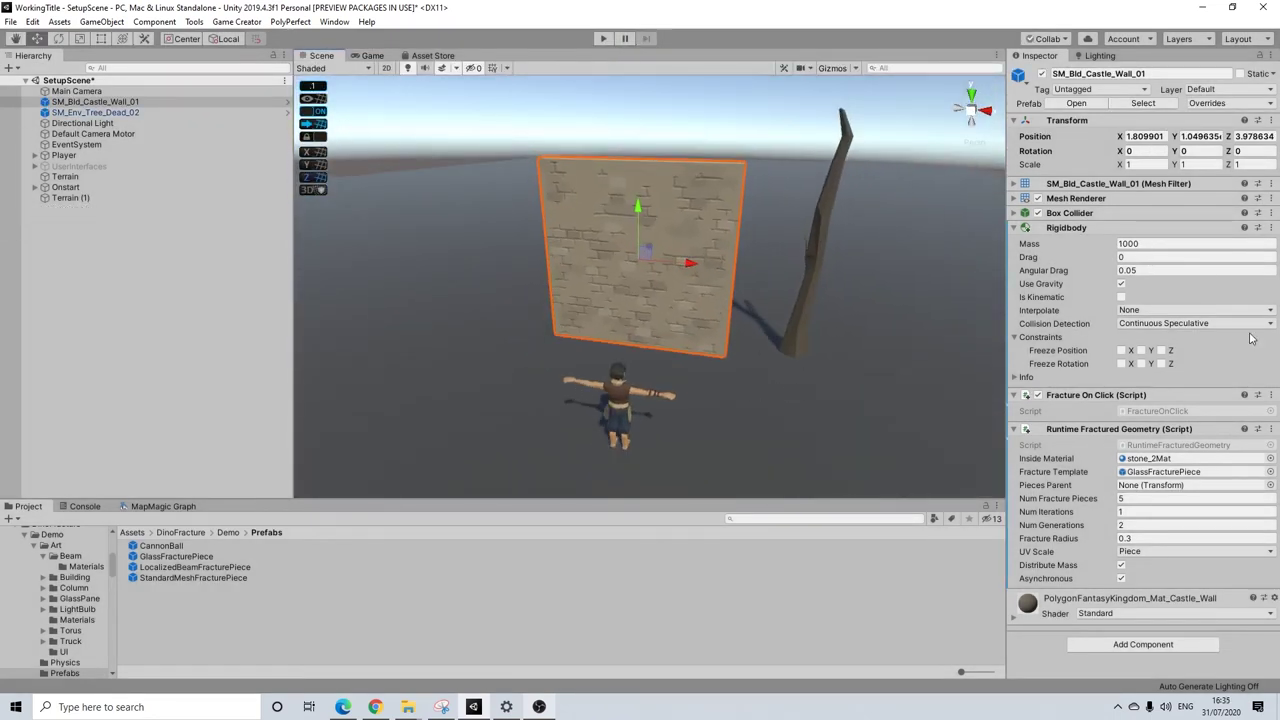
{"action": "left_click", "coordinate": [1068, 228]}
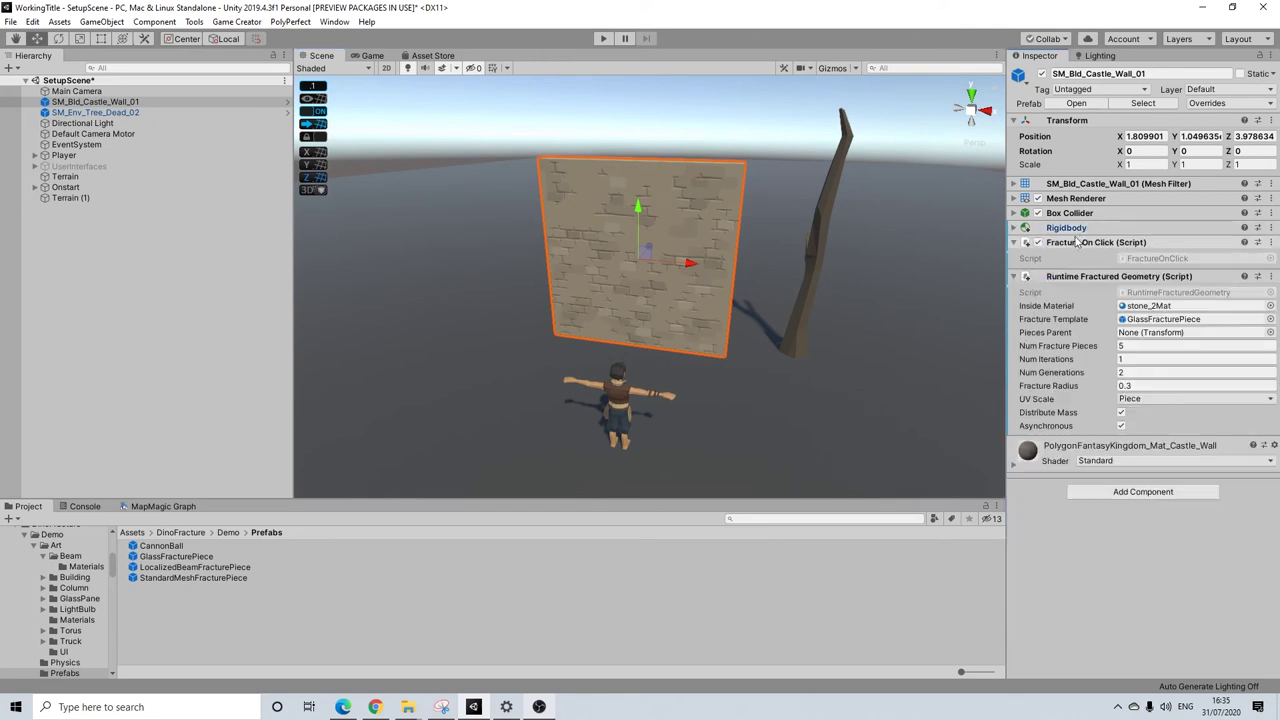
{"action": "left_click", "coordinate": [1078, 243]}
{"action": "left_click", "coordinate": [1068, 259]}
Duplicate the castle wall and move the copy along X to -4.2, on the side away from the tree.
{"action": "left_click_drag", "start_coordinate": [537, 289], "coordinate": [617, 318], "text": "alt"}
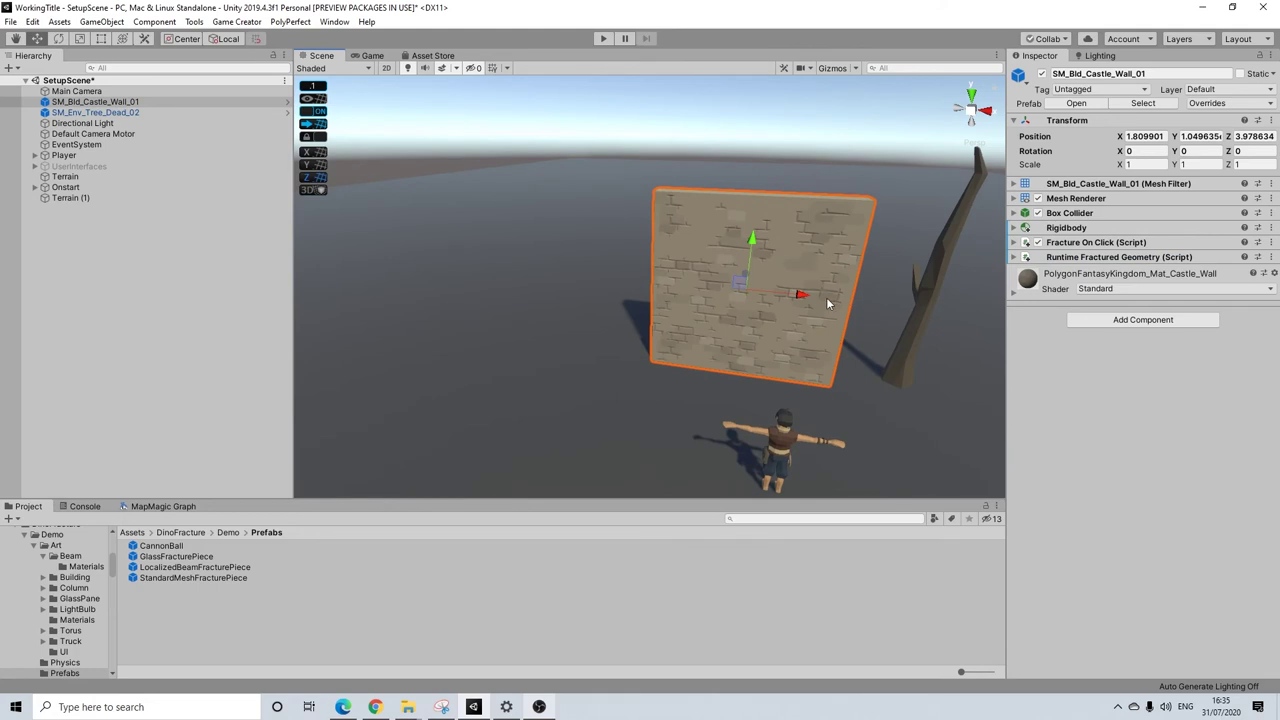
{"action": "key", "text": "ctrl+d"}
{"action": "left_click_drag", "start_coordinate": [797, 294], "coordinate": [575, 276]}
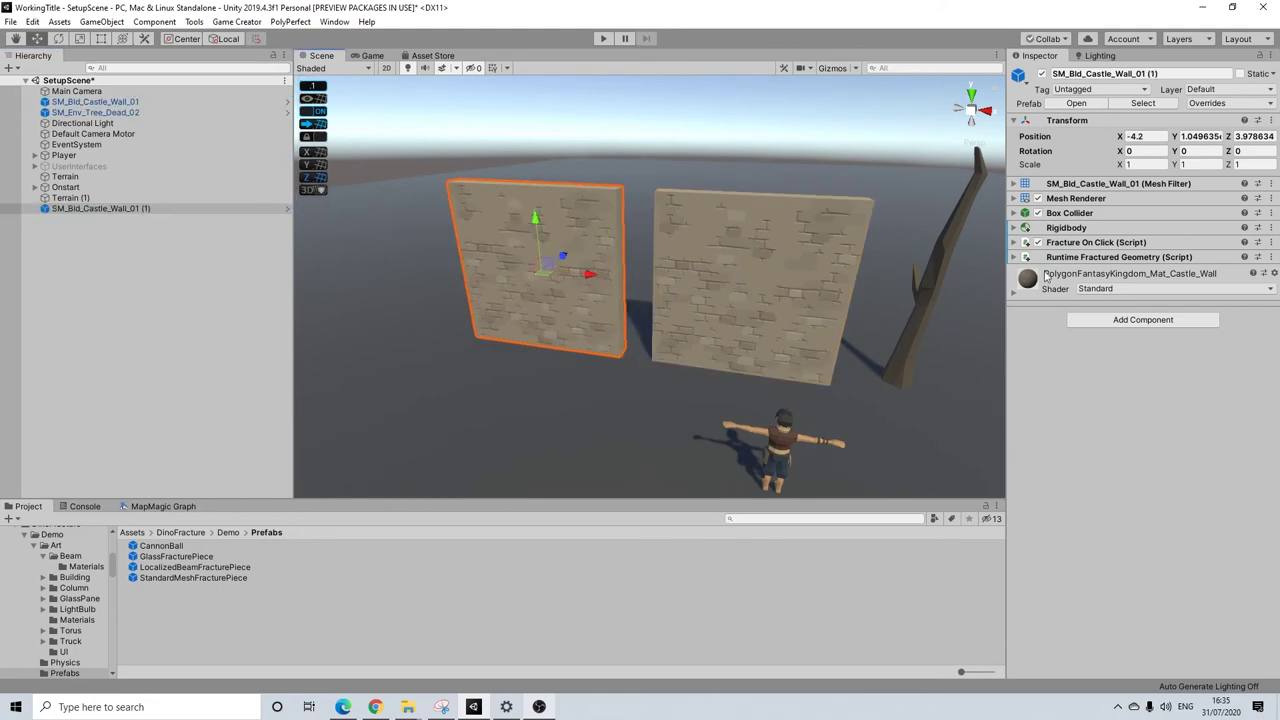
Set the duplicated wall's runtime fracturing to 20 fracture pieces, 2 iterations and 3 generations.
{"action": "left_click", "coordinate": [1092, 244]}
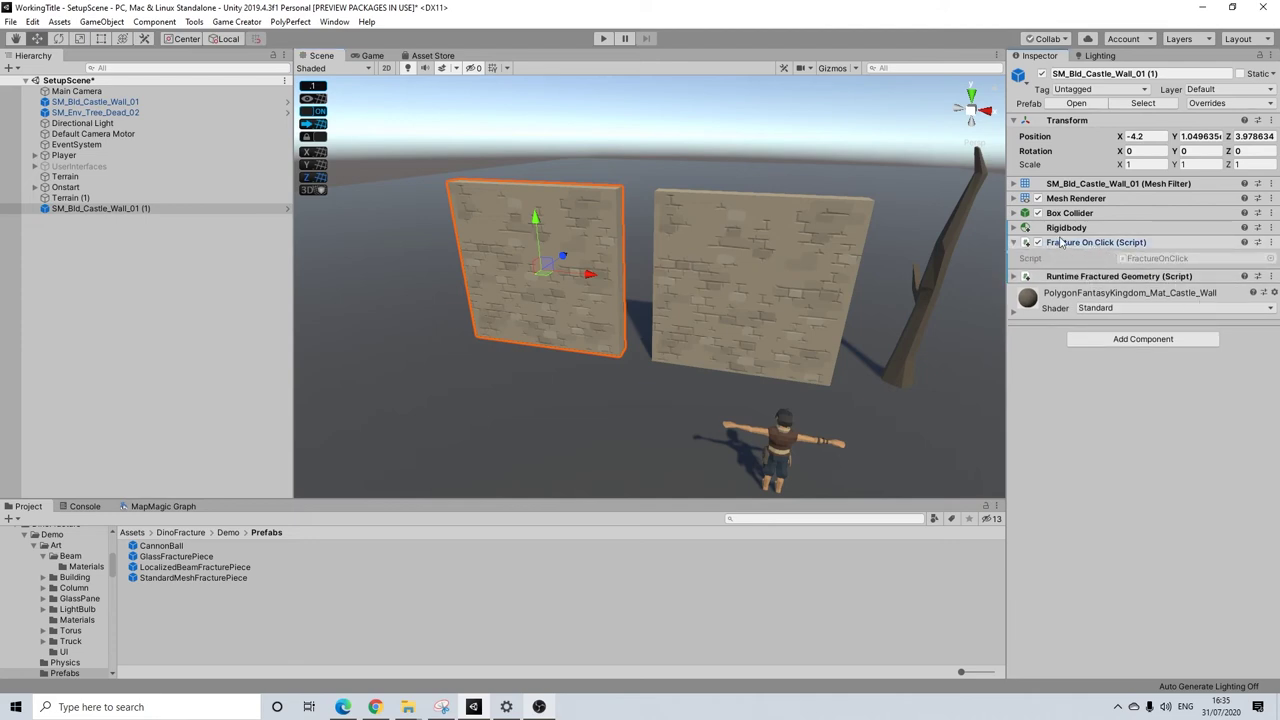
{"action": "left_click", "coordinate": [1092, 277]}
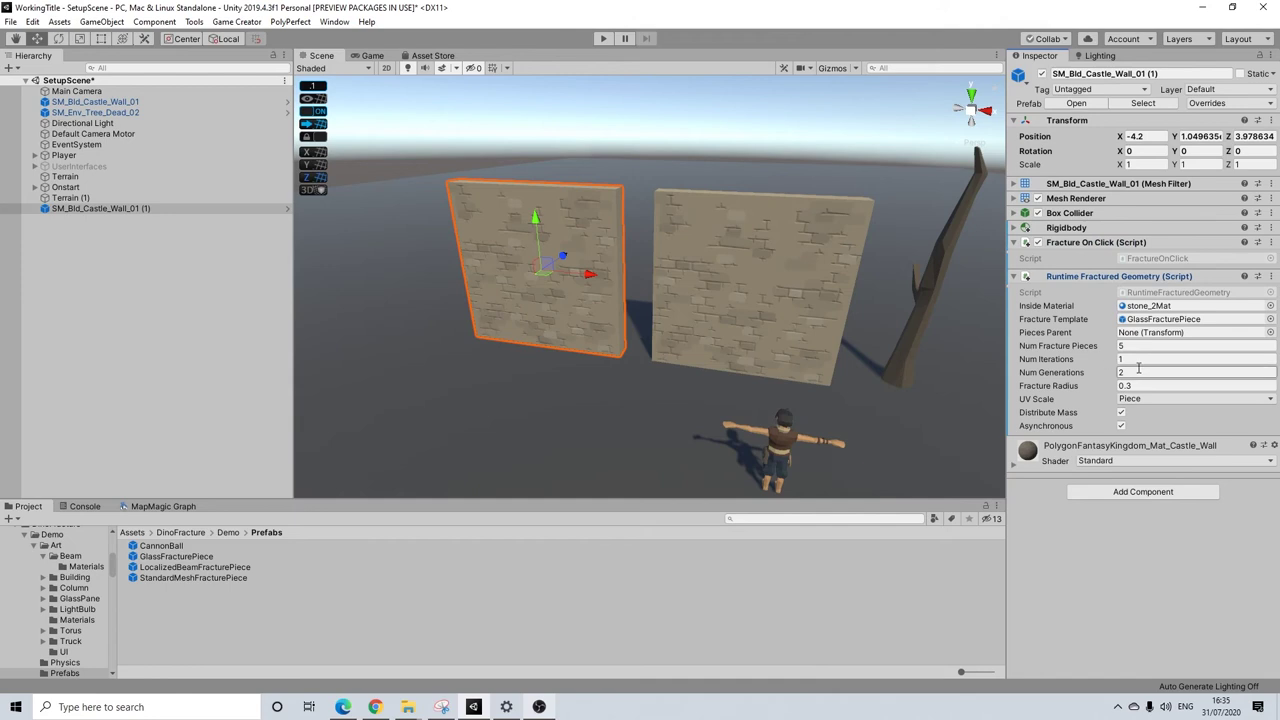
{"action": "left_click", "coordinate": [1147, 345]}
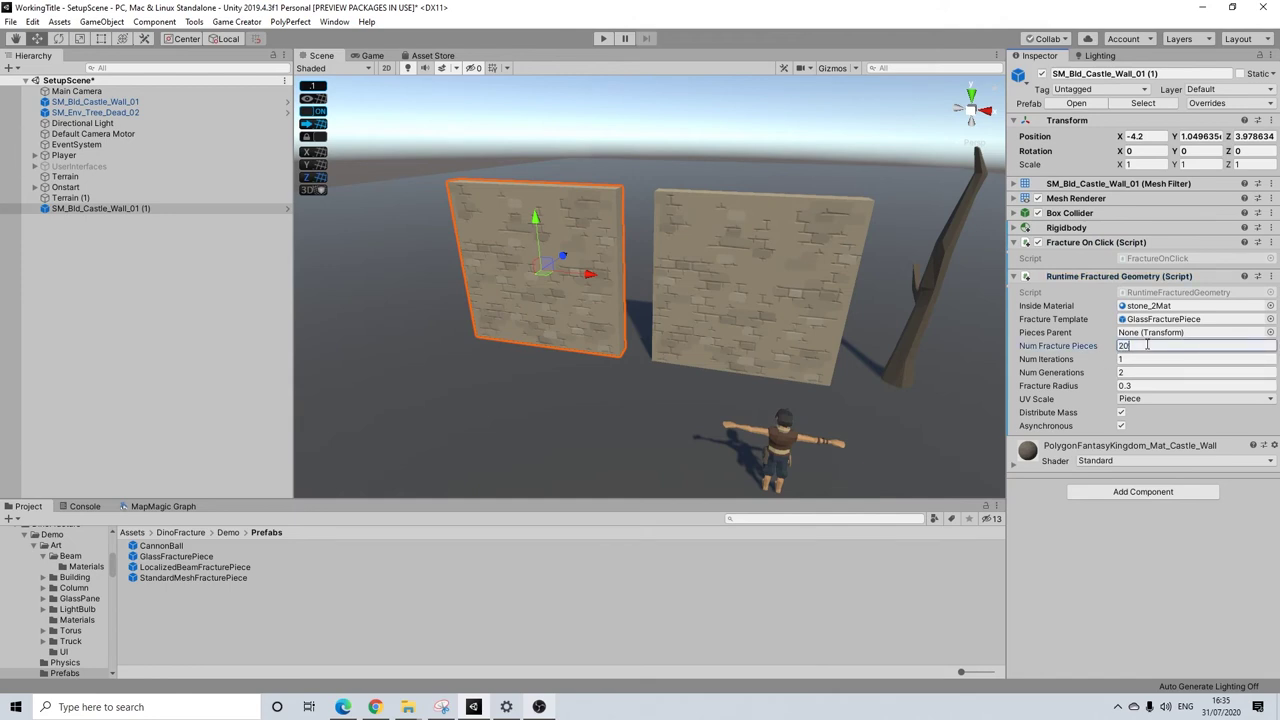
{"action": "key", "text": "Tab"}
{"action": "key", "text": "Tab"}
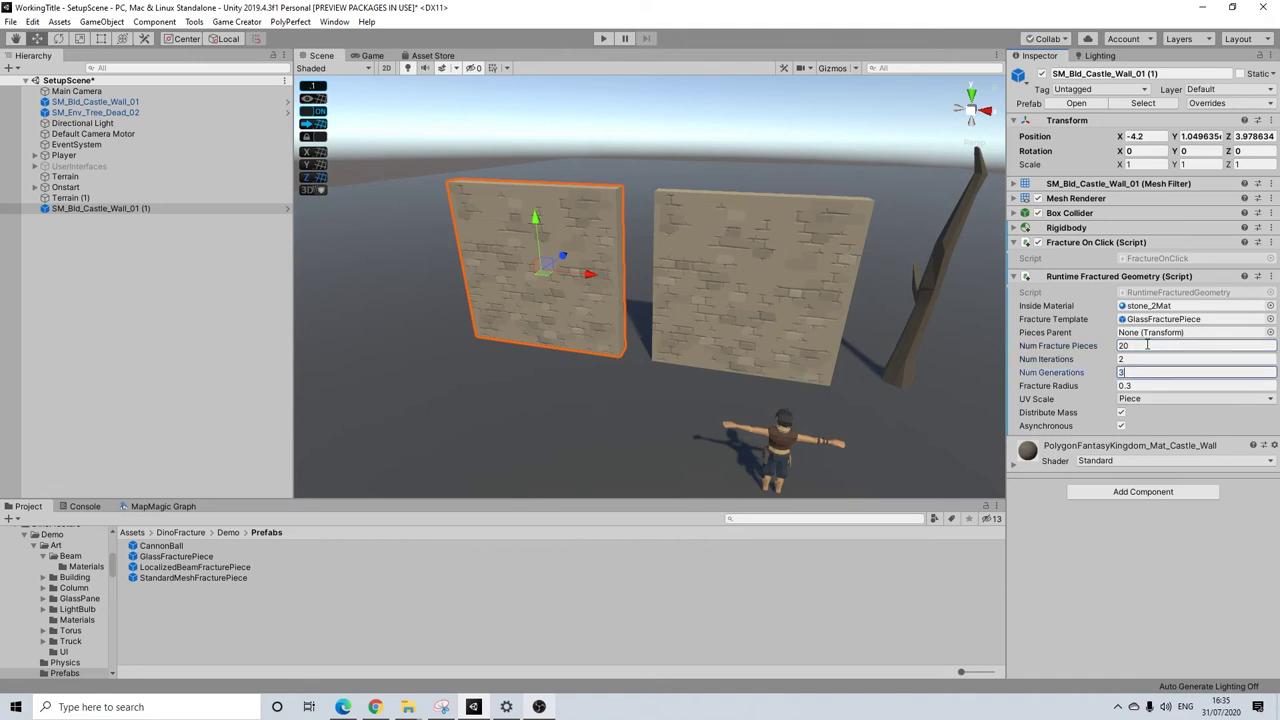
Enter play mode, walk the character to the duplicated wall and fracture it near its lower corner beside the original wall.
{"action": "left_click", "coordinate": [606, 39]}
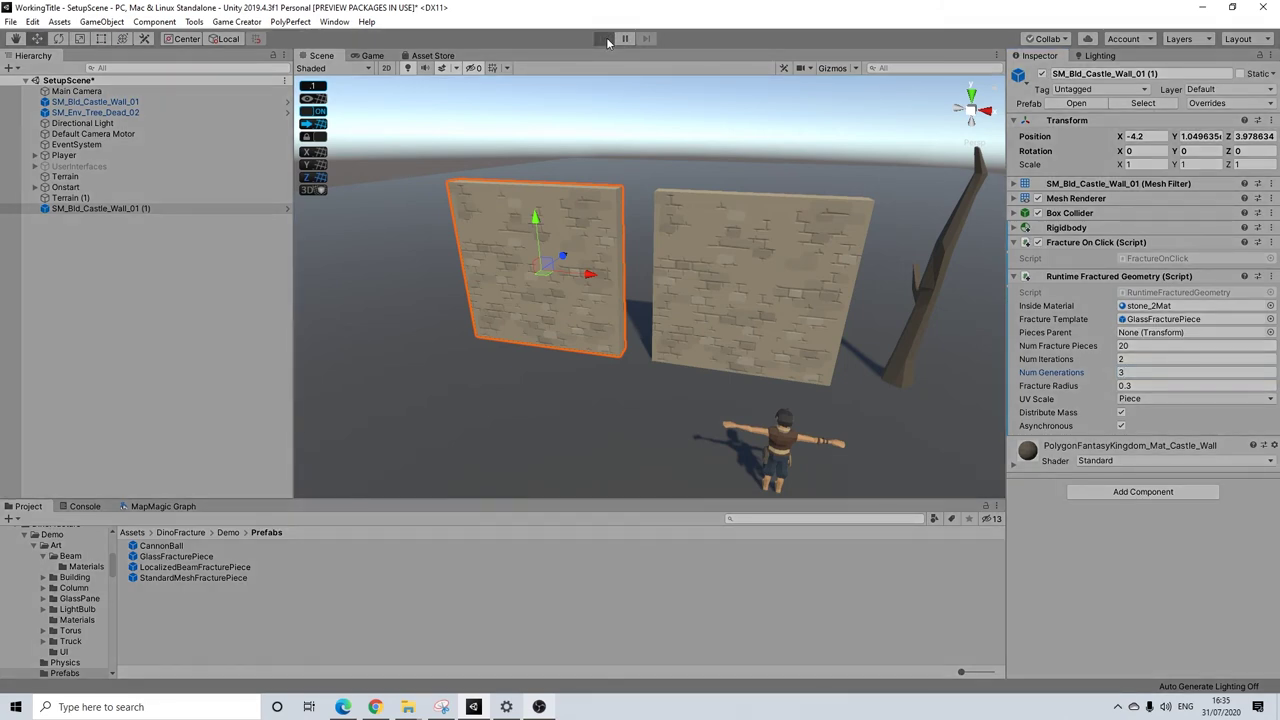
{"action": "key", "text": "a"}
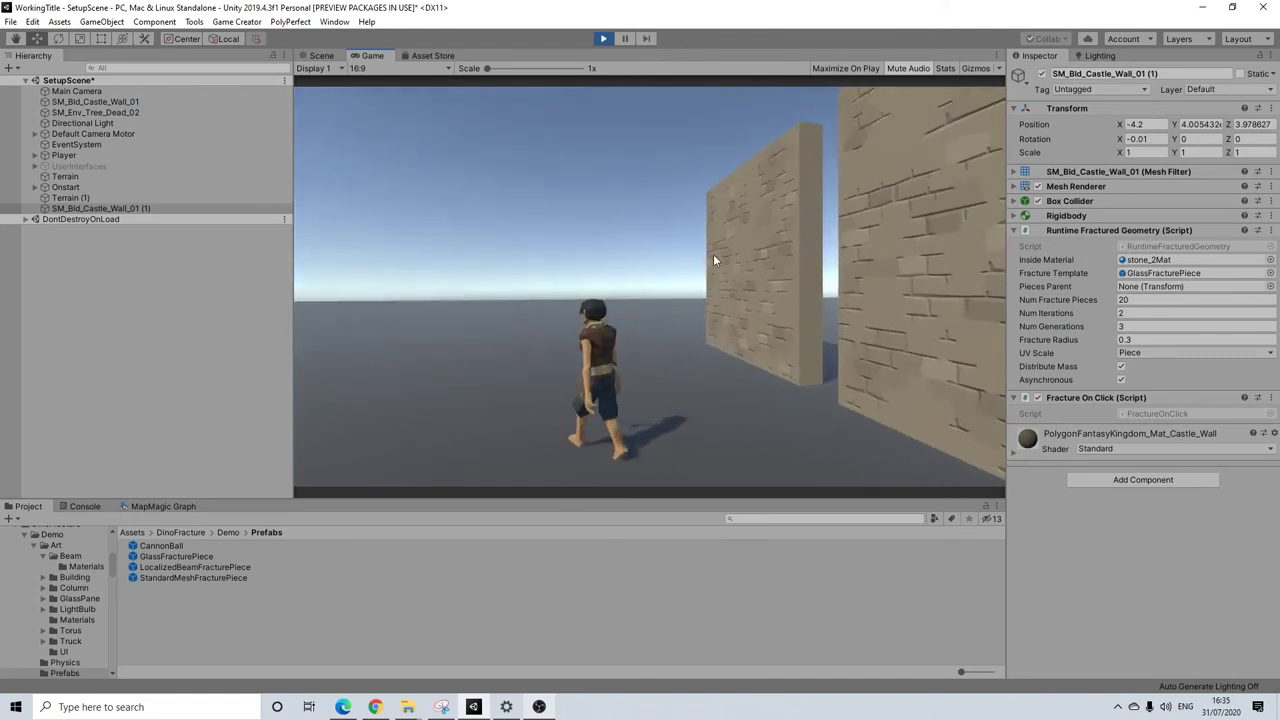
{"action": "key", "text": "w"}
{"action": "key", "text": "d"}
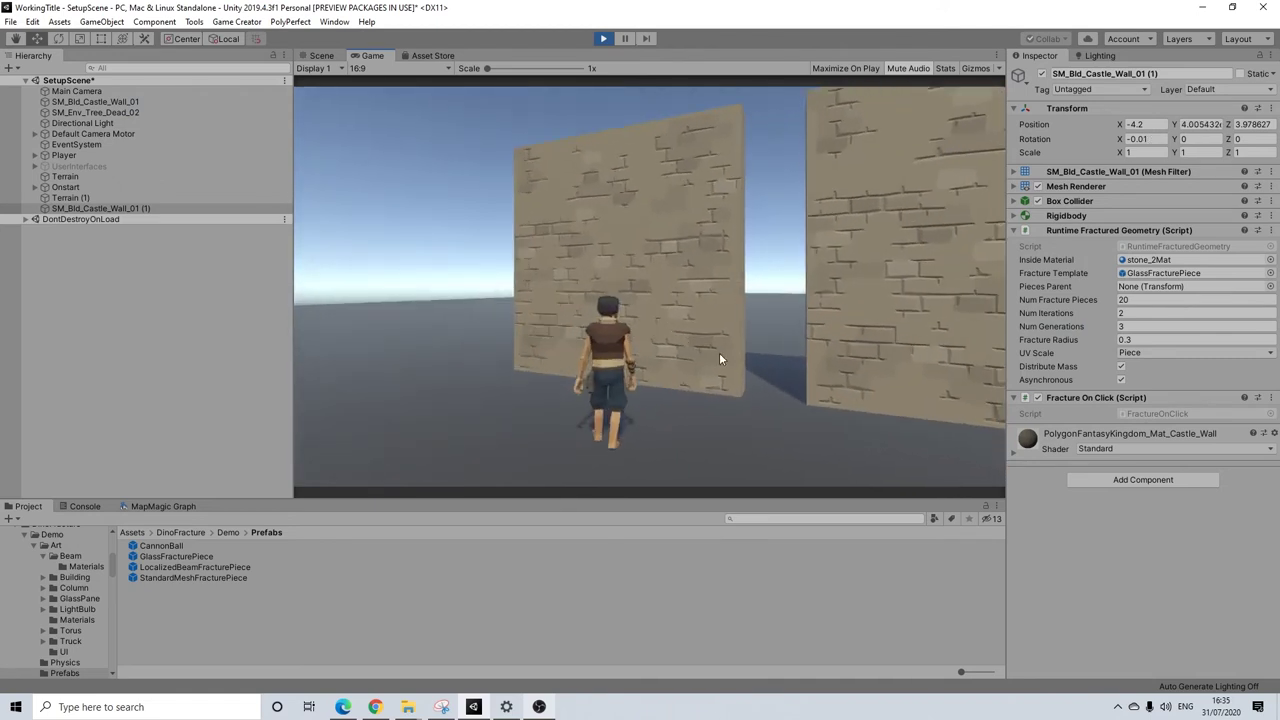
{"action": "left_click", "coordinate": [720, 353]}
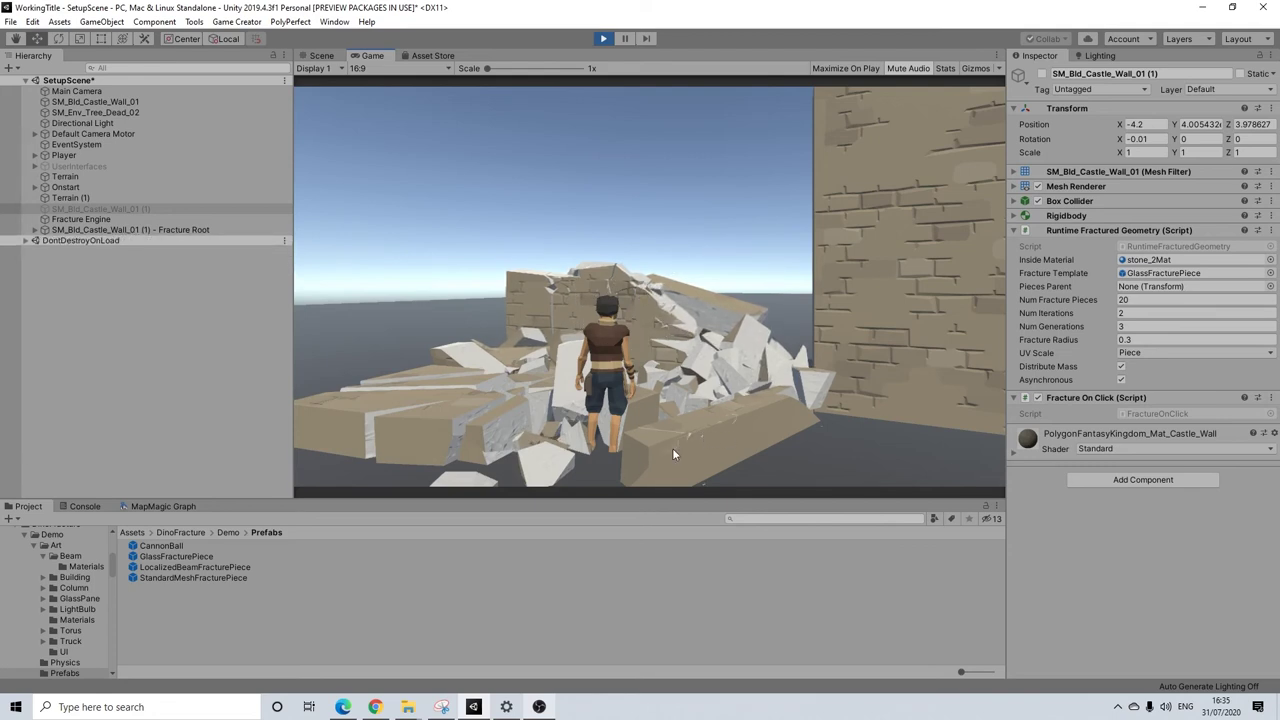
Walk the character through and around the duplicated wall's rubble to examine the fractured pieces.
{"action": "key", "text": "d"}
{"action": "key", "text": "w"}
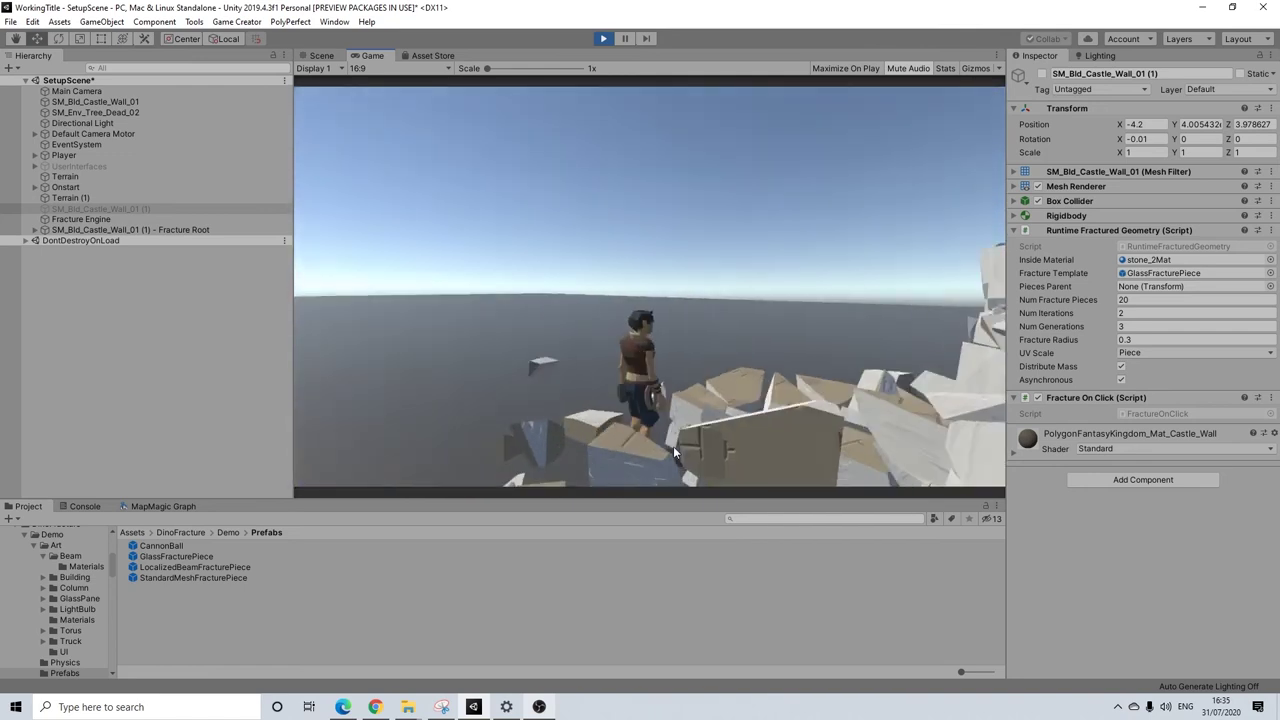
{"action": "key", "text": "s"}
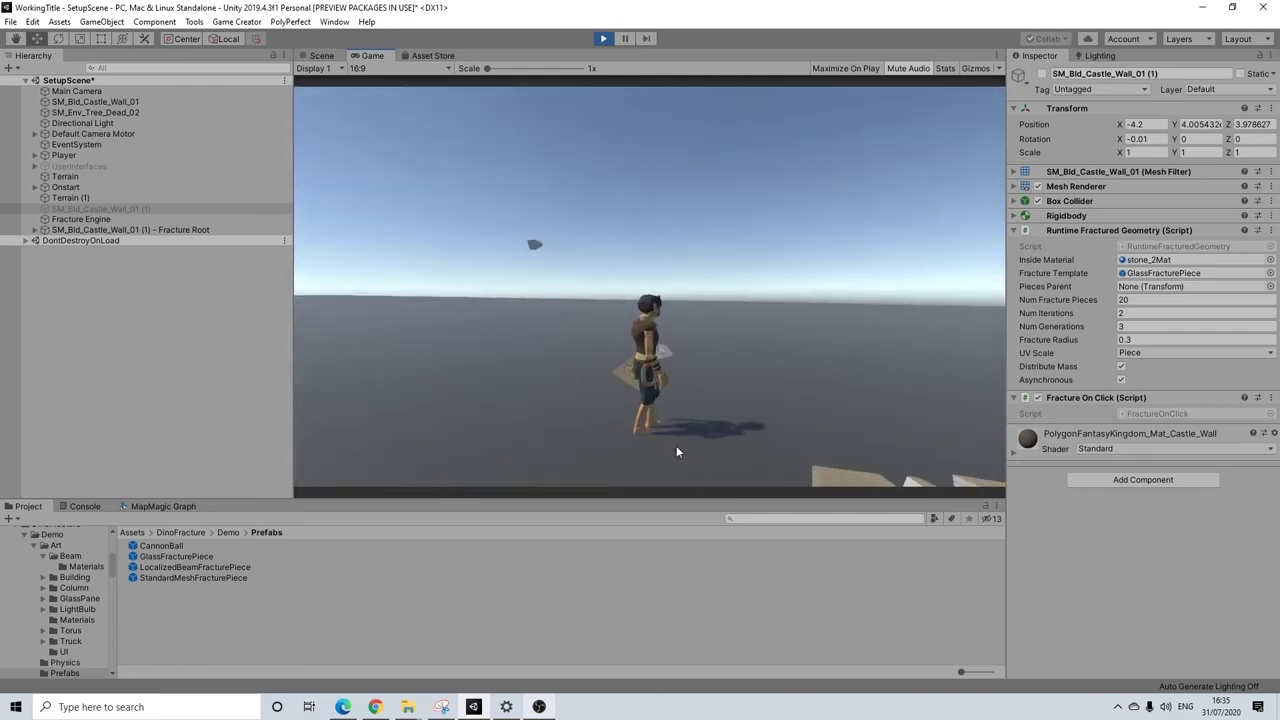
{"action": "key", "text": "d"}
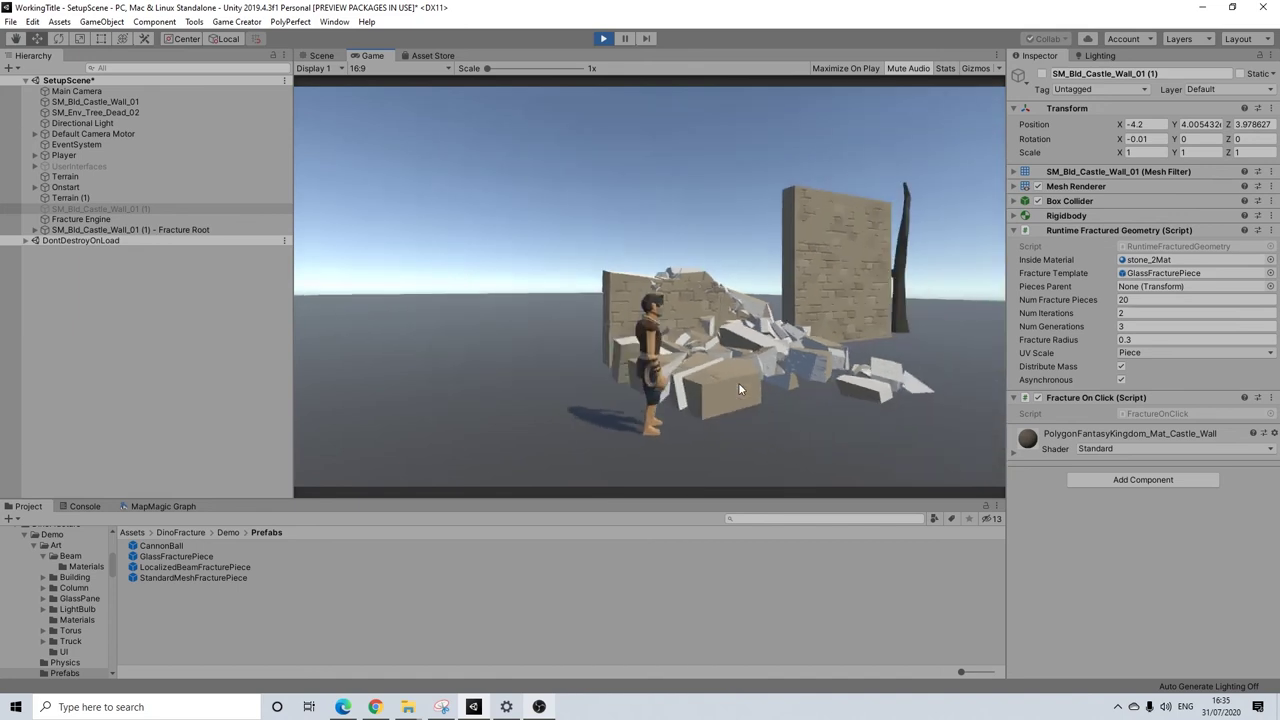
{"action": "key", "text": "w"}
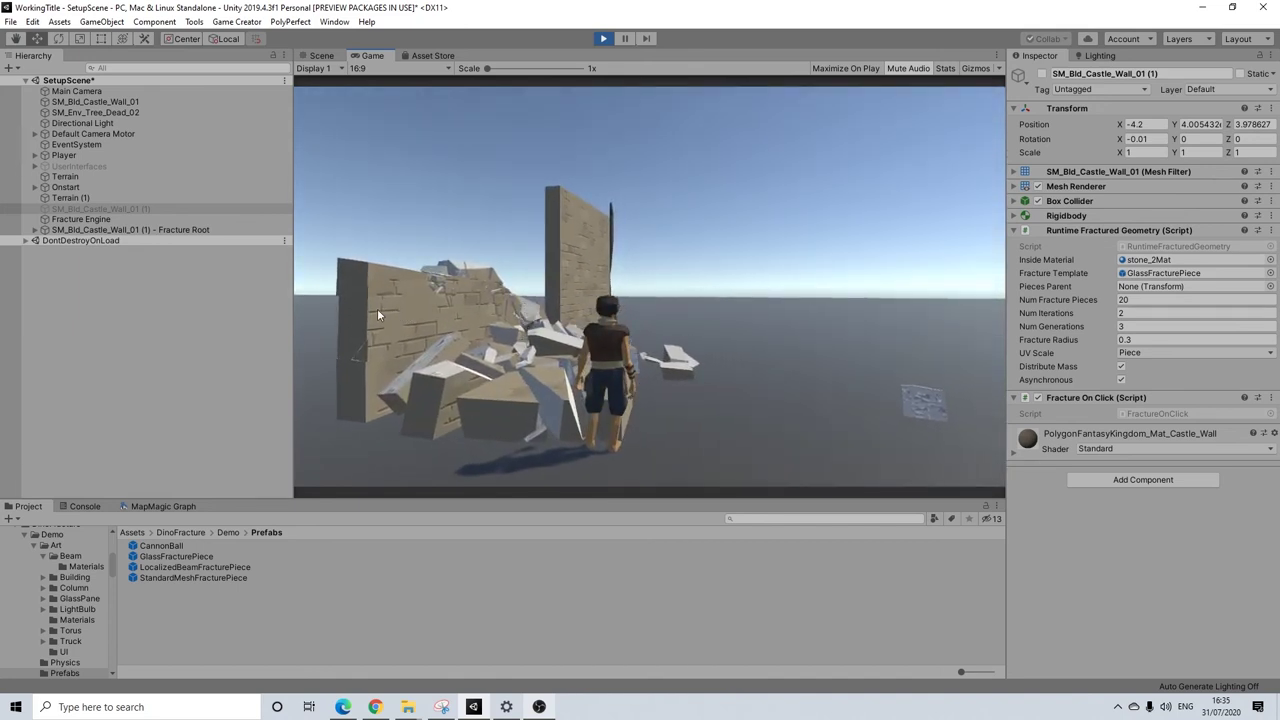
Exit play mode, duplicate the selected castle wall and move the copy along X to -10.2, on the side away from the tree.
{"action": "left_click", "coordinate": [603, 38]}
{"action": "scroll", "coordinate": [766, 211], "scroll_direction": "down", "scroll_amount": 1}
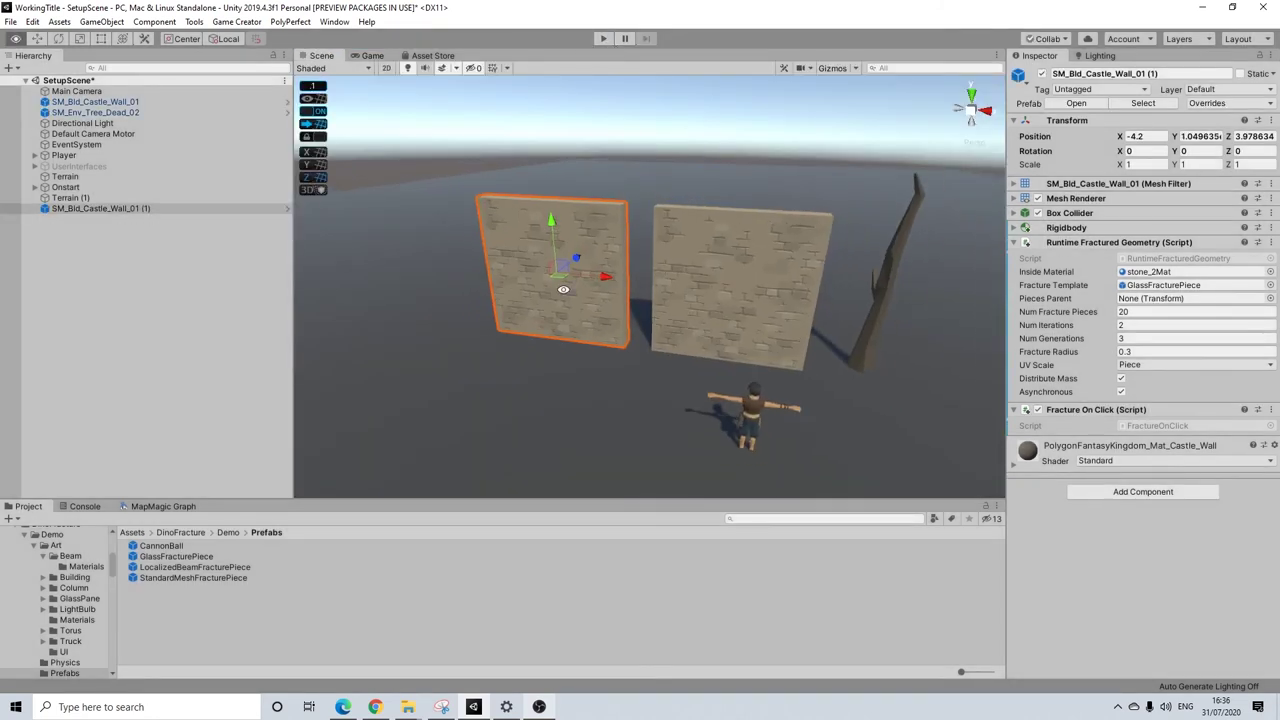
{"action": "left_click_drag", "start_coordinate": [563, 289], "coordinate": [585, 305], "text": "alt"}
{"action": "middle_click_drag", "start_coordinate": [585, 305], "coordinate": [727, 317]}
{"action": "right_click_drag", "start_coordinate": [726, 317], "coordinate": [745, 300]}
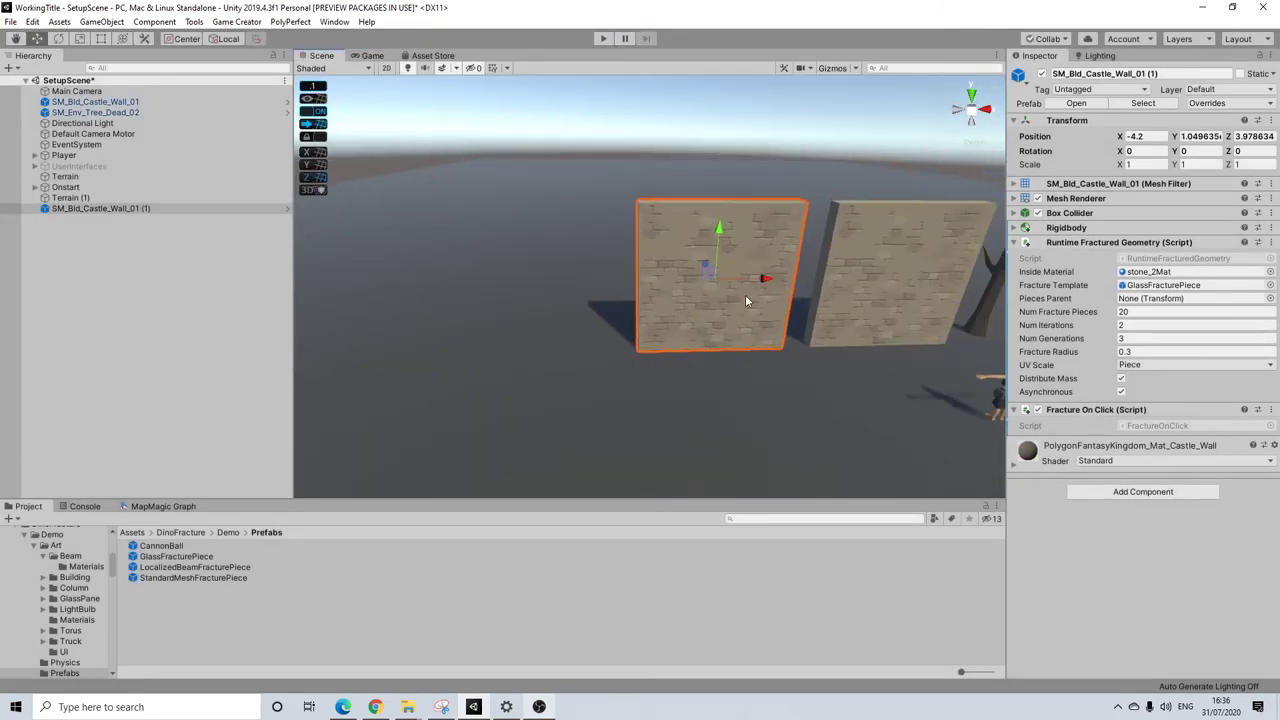
{"action": "key", "text": "ctrl+d"}
{"action": "left_click_drag", "start_coordinate": [767, 283], "coordinate": [580, 280]}
Rename the new wall copy as SM_Bld_Castle_Wall_Fractured.
{"action": "left_click", "coordinate": [1143, 75]}
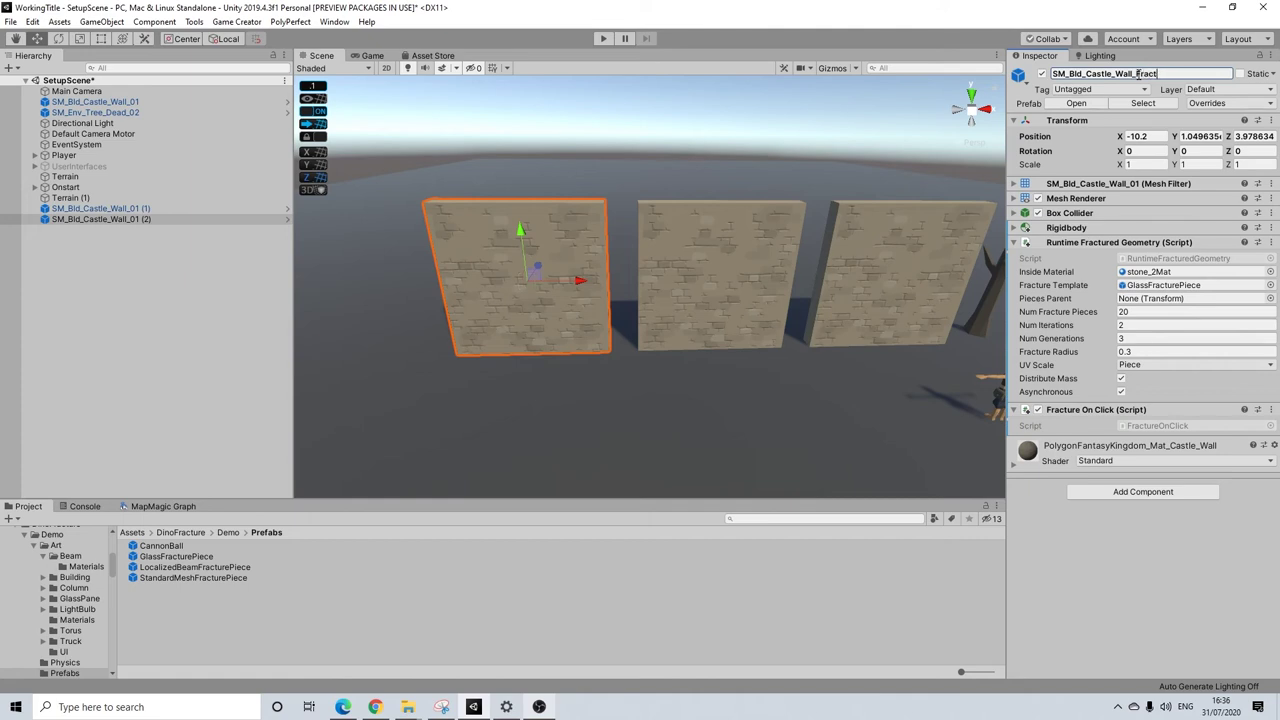
{"action": "type", "text": "d"}
{"action": "key", "text": "Return"}
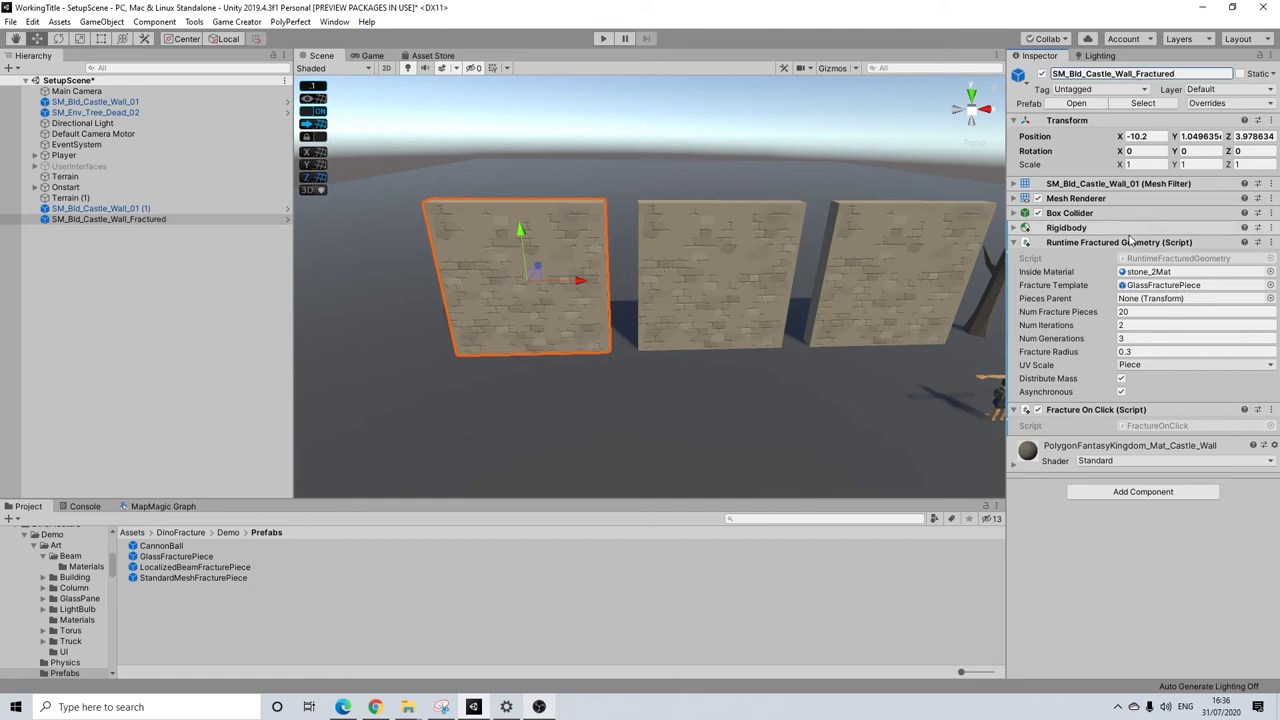
Add a Pre Fractured Geometry component to the renamed wall.
{"action": "left_click", "coordinate": [1097, 492]}
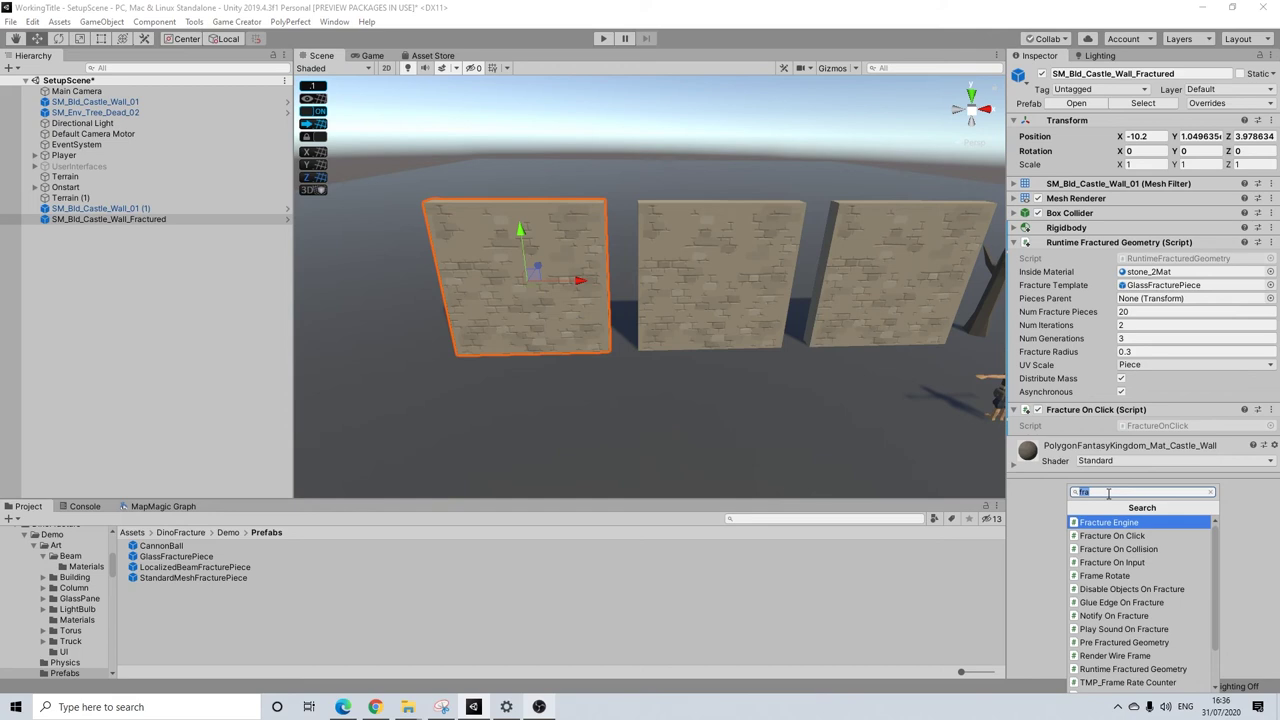
{"action": "type", "text": "pre"}
{"action": "key", "text": "Return"}
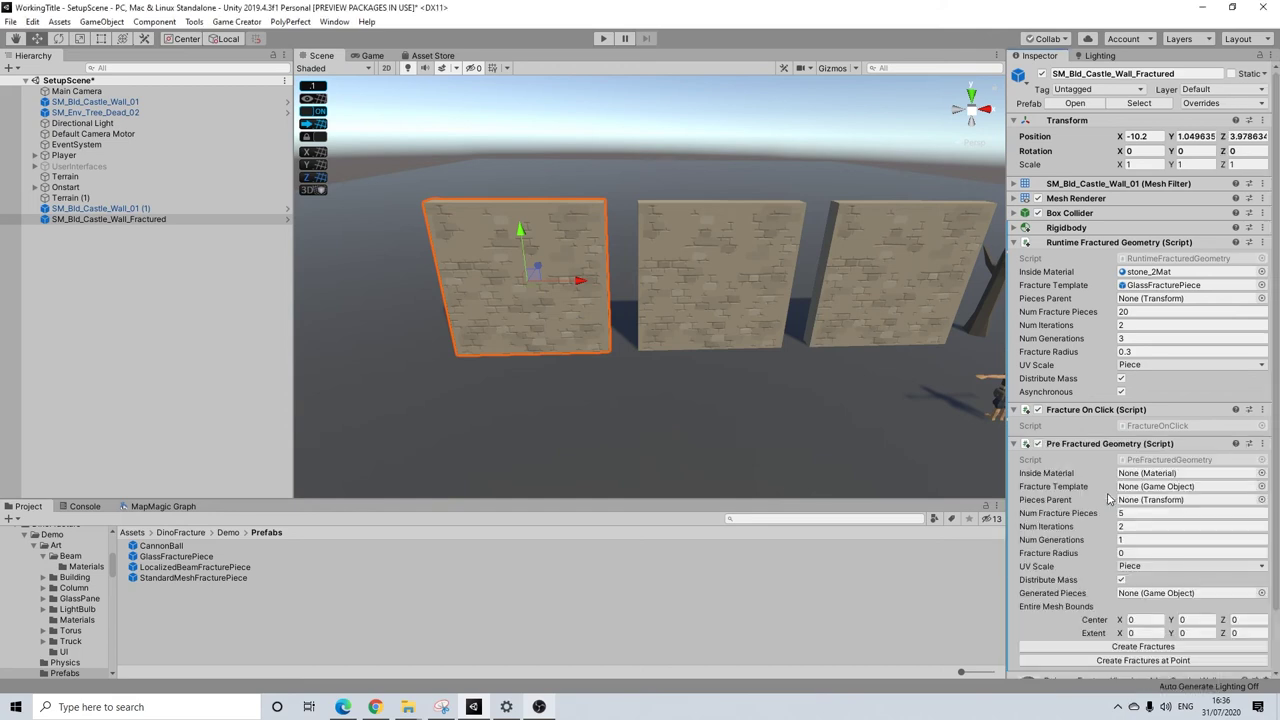
Assign stone_2Mat as the pre-fracture inside material and GlassFracturePiece as its fracture template.
{"action": "left_click", "coordinate": [1240, 273]}
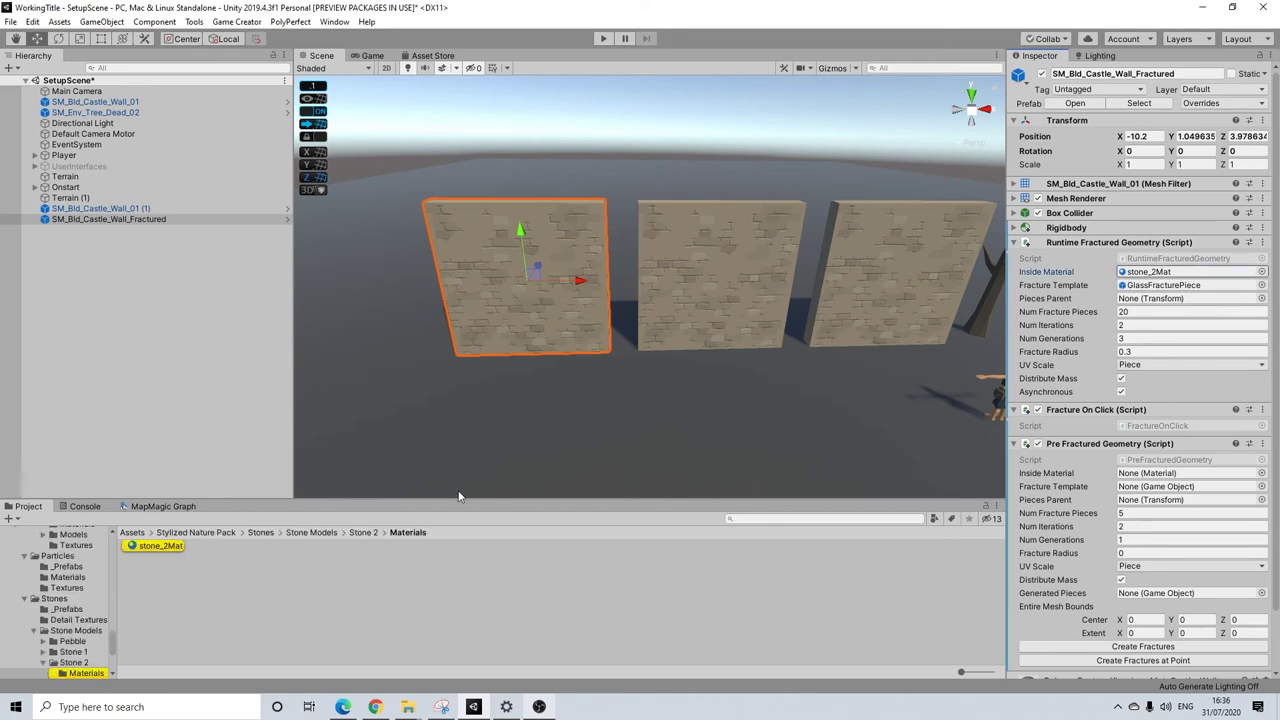
{"action": "left_click_drag", "start_coordinate": [175, 542], "coordinate": [1158, 480]}
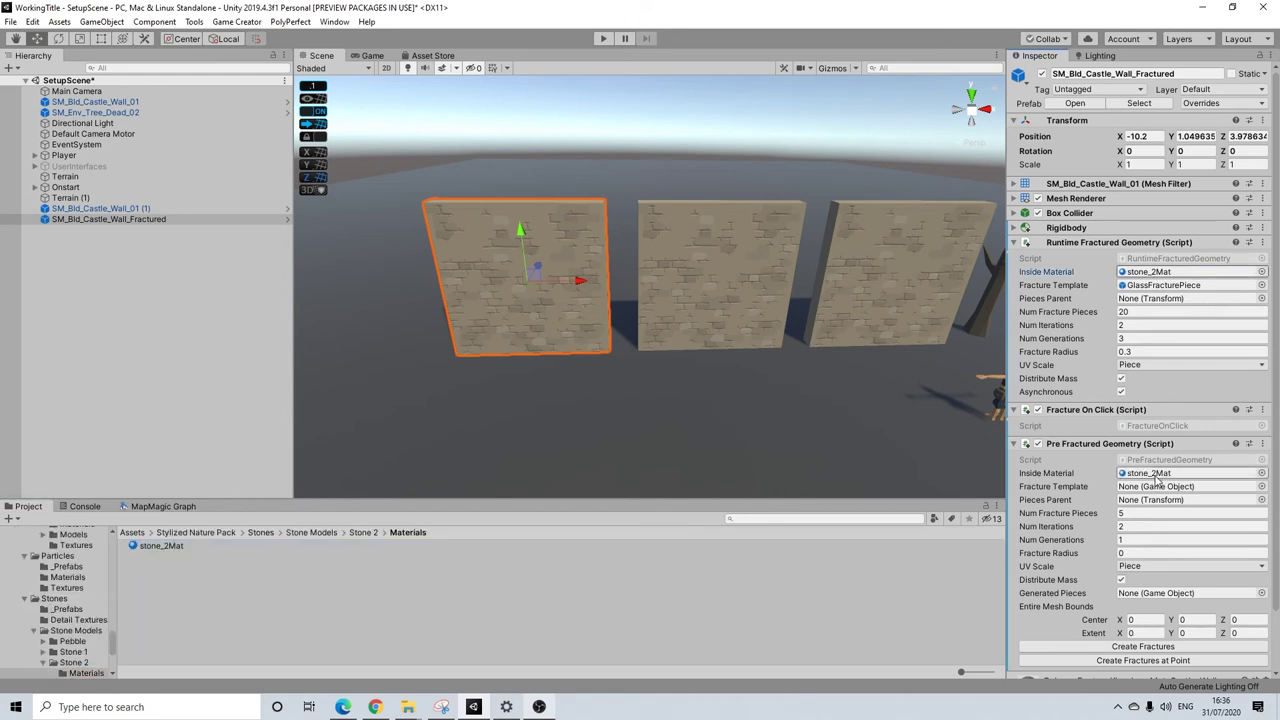
{"action": "left_click", "coordinate": [1162, 286]}
{"action": "left_click_drag", "start_coordinate": [180, 557], "coordinate": [1157, 496]}
Set the pre-fractured geometry to 20 fracture pieces, 3 generations and a fracture radius of 0.3.
{"action": "left_click", "coordinate": [1132, 514]}
{"action": "key", "text": "Tab"}
{"action": "key", "text": "Tab"}
{"action": "type", "text": "3"}
{"action": "key", "text": "Tab"}
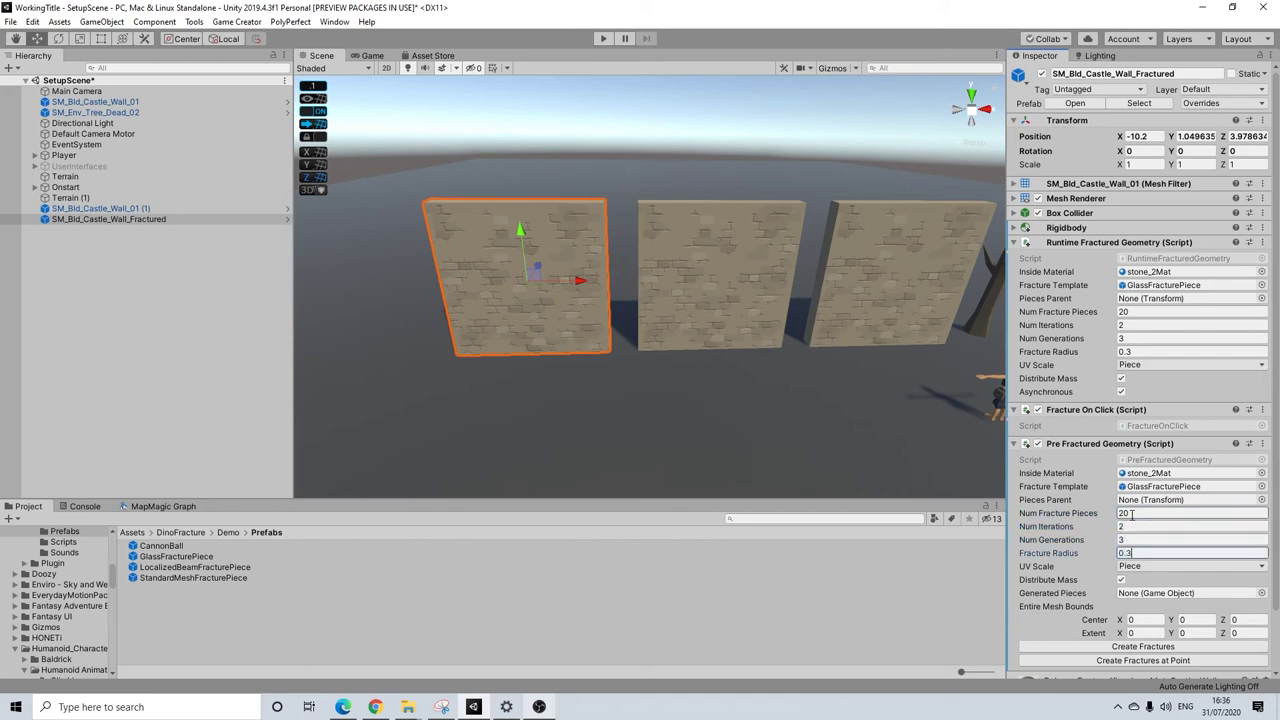
Create the wall's fractures, choose to clear the folder and save the meshes, and browse to the Prefracturer folder in Assets.
{"action": "scroll", "coordinate": [1164, 511], "scroll_direction": "down", "scroll_amount": 2}
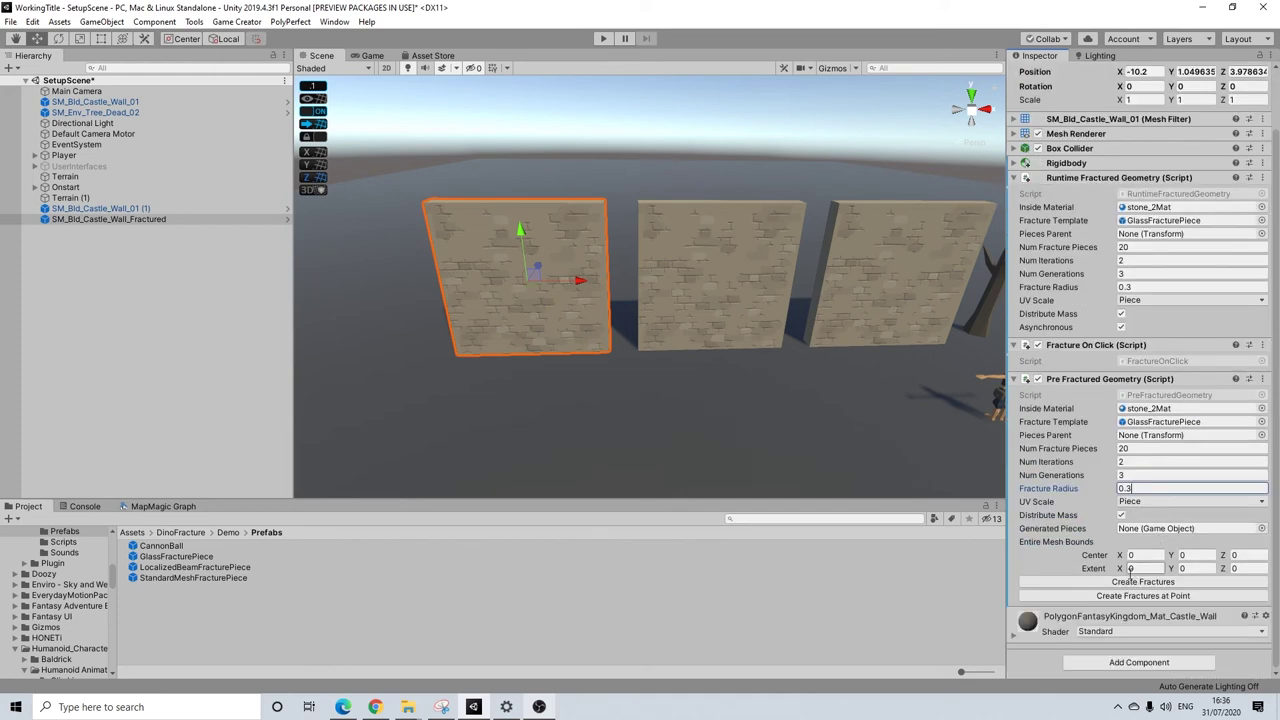
{"action": "scroll", "coordinate": [58, 603], "scroll_direction": "up", "scroll_amount": 5}
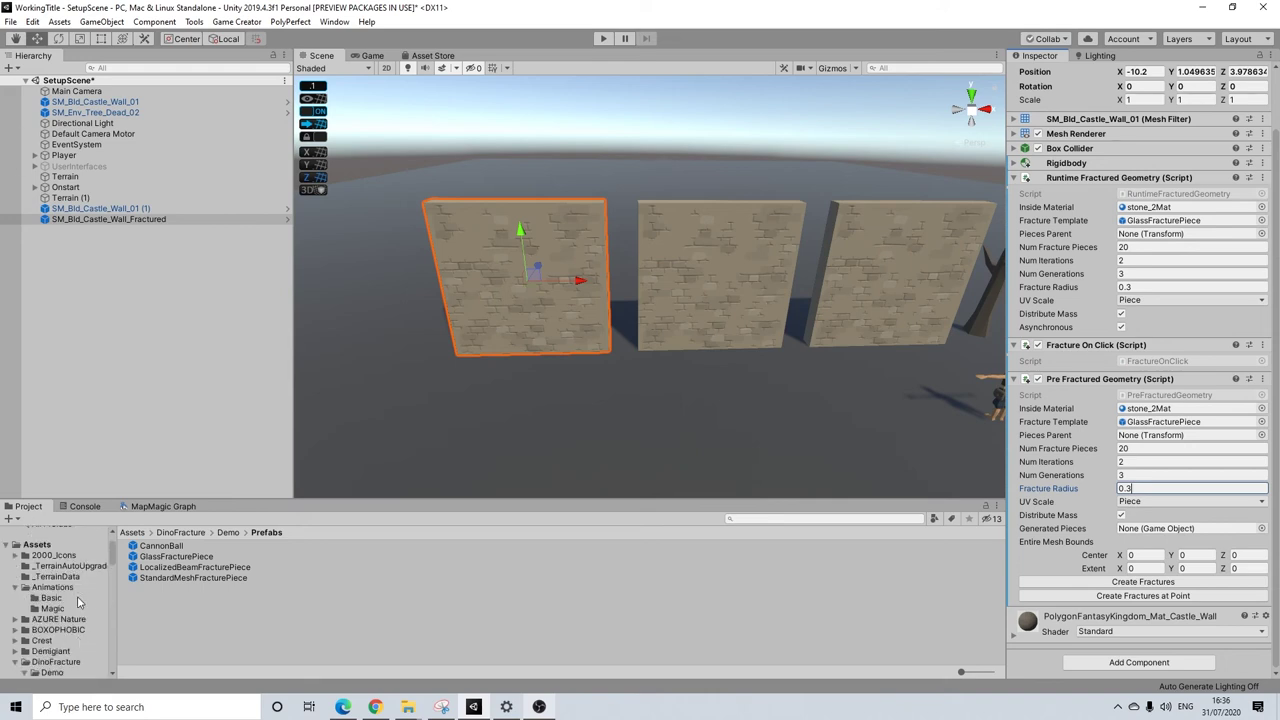
{"action": "left_click", "coordinate": [1155, 582]}
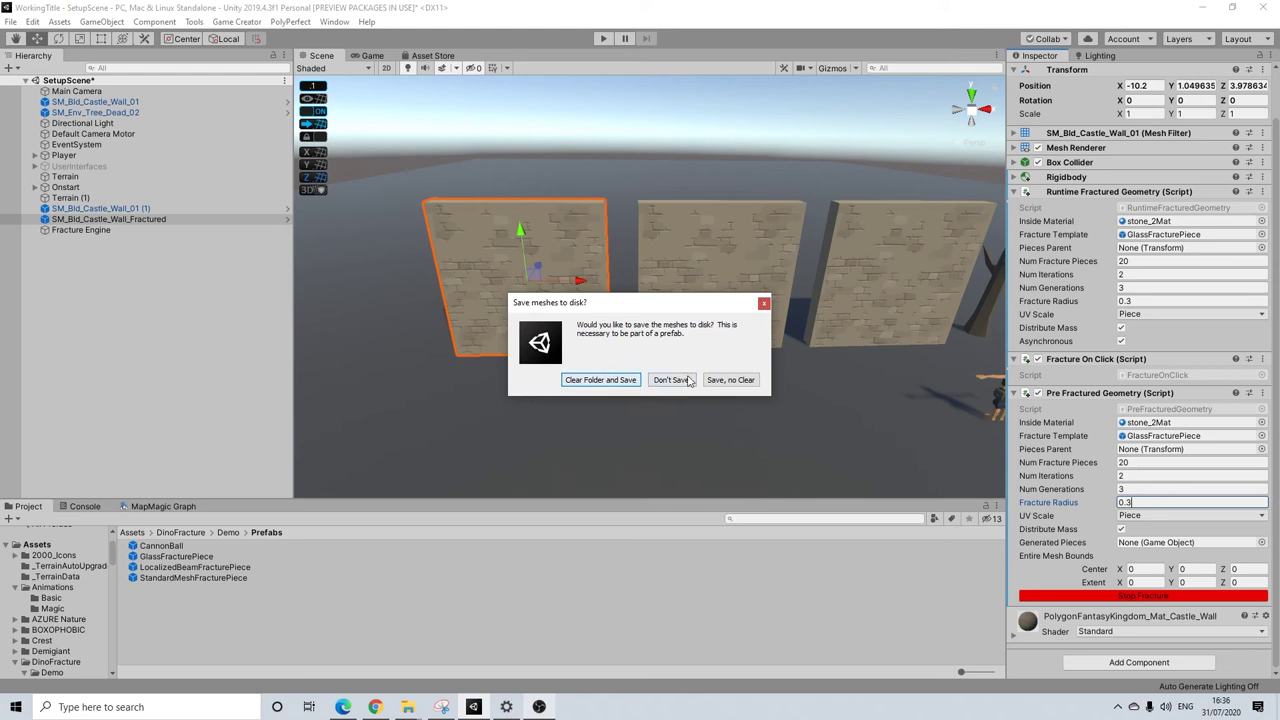
{"action": "left_click", "coordinate": [603, 388]}
{"action": "scroll", "coordinate": [305, 352], "scroll_direction": "down", "scroll_amount": 3}
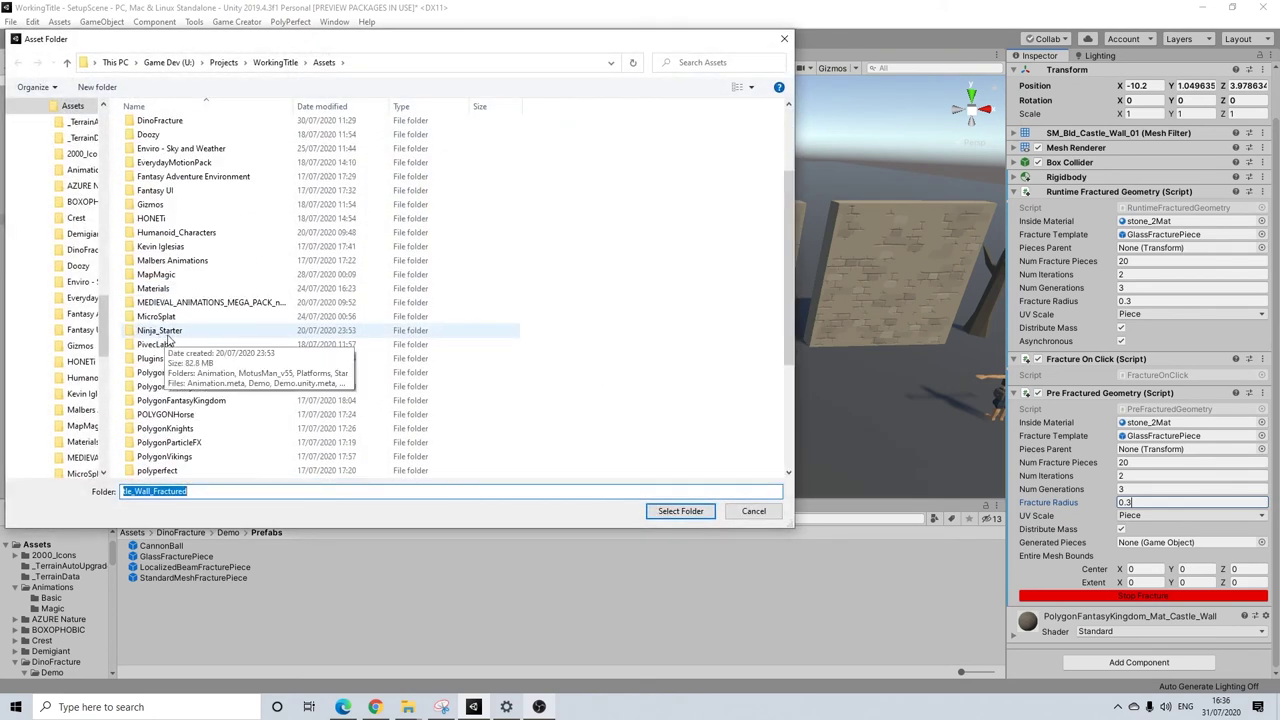
{"action": "scroll", "coordinate": [175, 338], "scroll_direction": "down", "scroll_amount": 1}
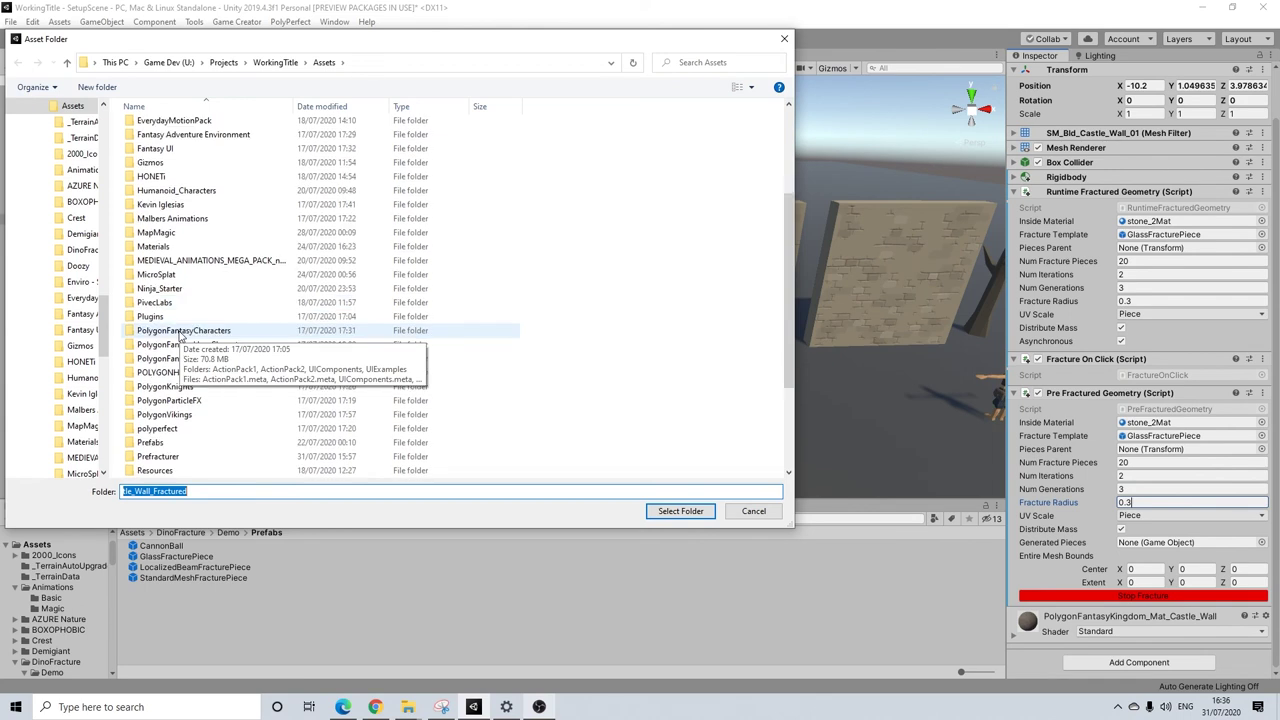
{"action": "scroll", "coordinate": [165, 280], "scroll_direction": "down", "scroll_amount": 1}
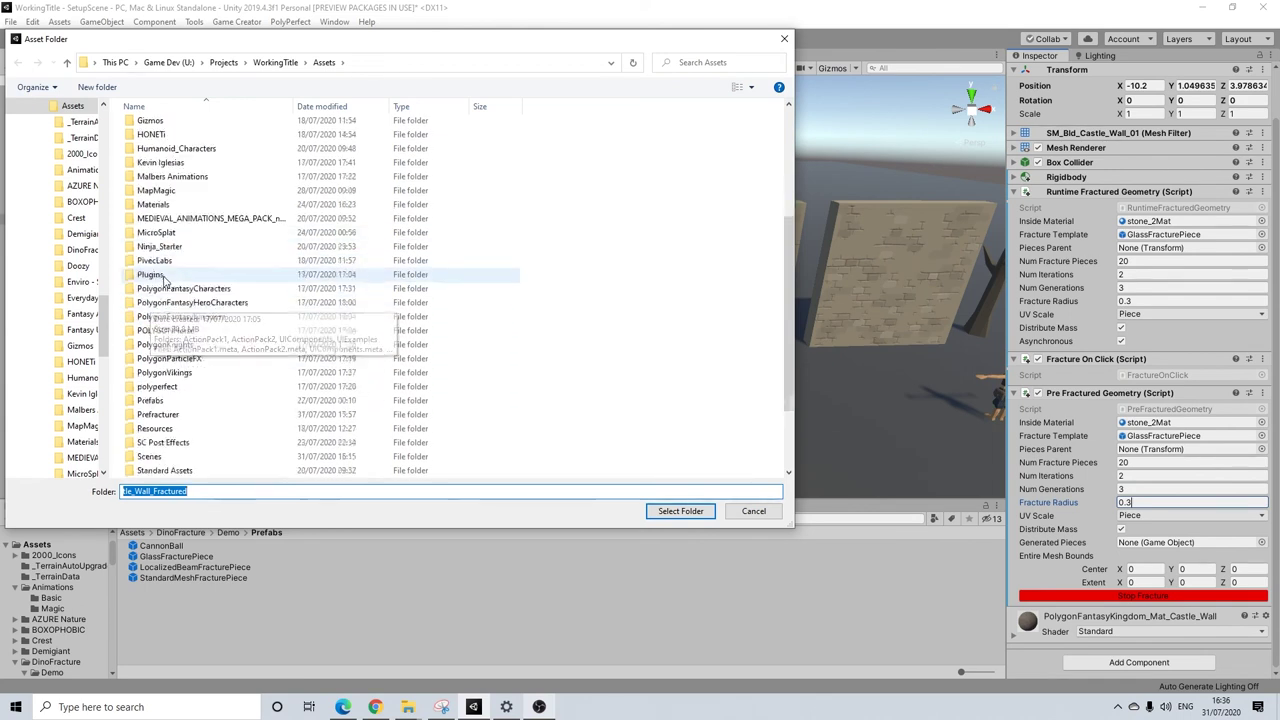
{"action": "left_click", "coordinate": [159, 414]}
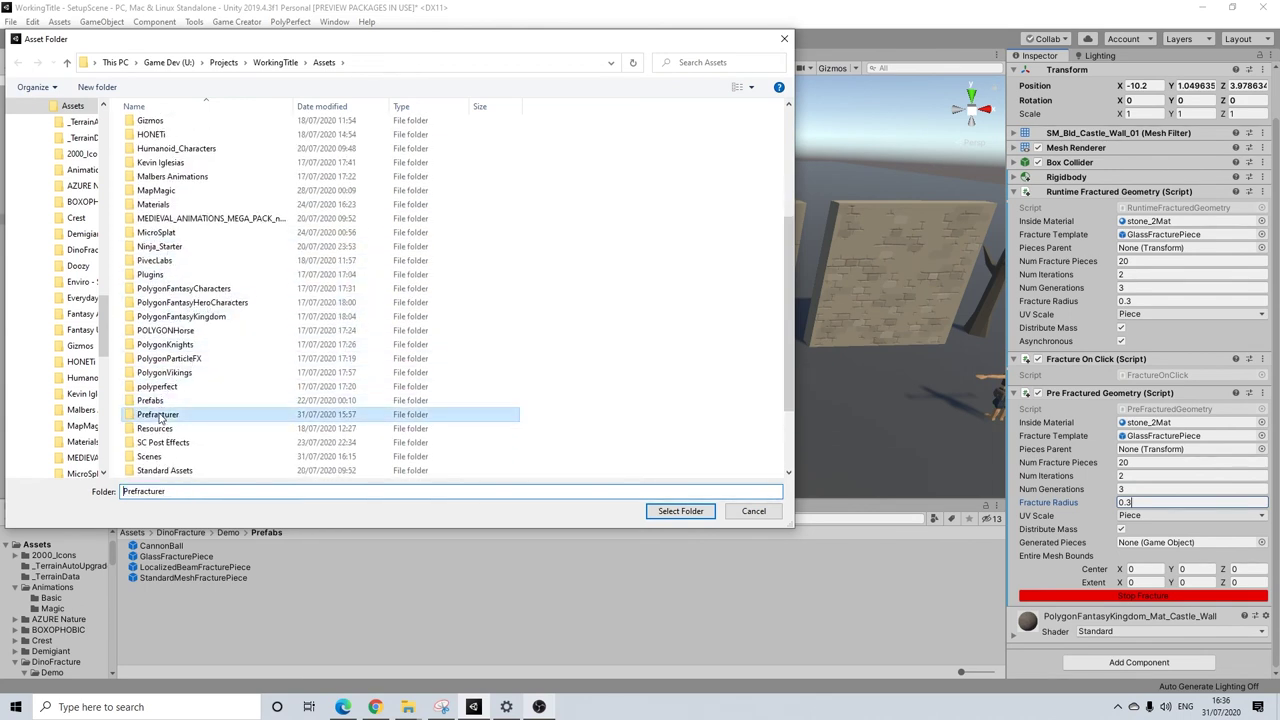
{"action": "double_click", "coordinate": [159, 415]}
Create a TutWall folder inside Prefracturer and select it as the save location for the fractured meshes.
{"action": "right_click", "coordinate": [167, 169]}
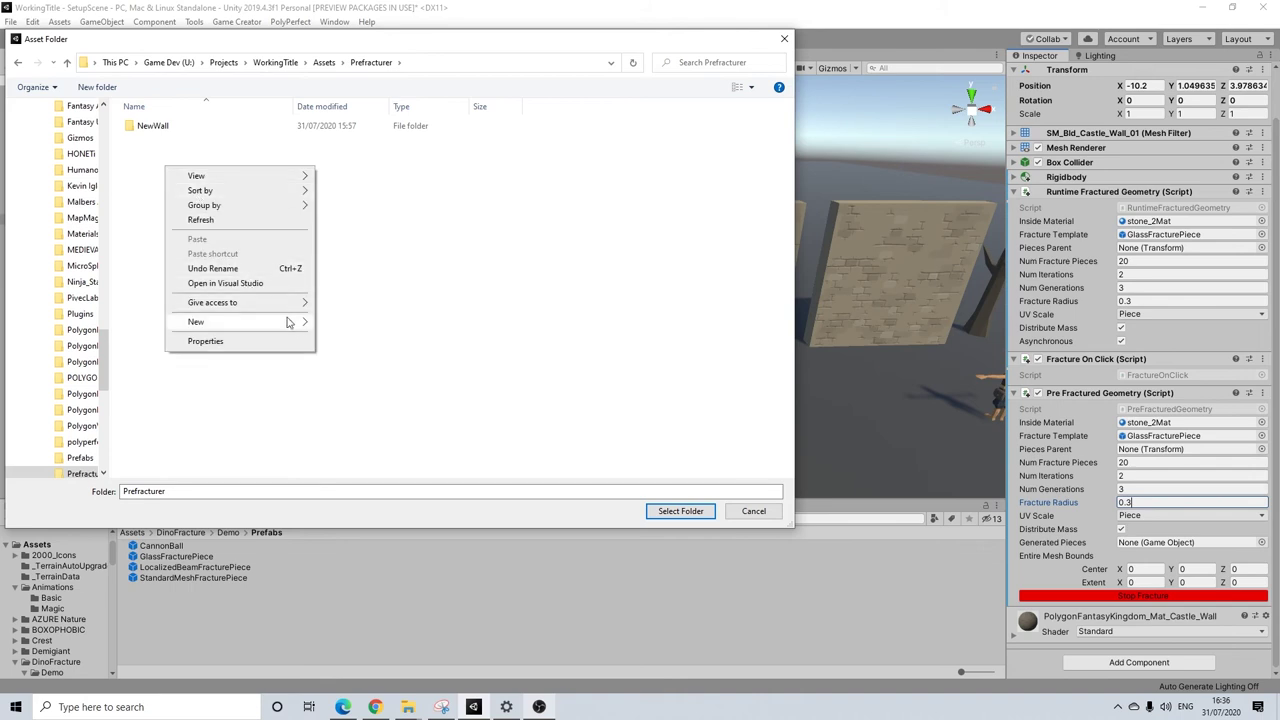
{"action": "left_click", "coordinate": [334, 324]}
{"action": "type", "text": "TutWall"}
{"action": "key", "text": "Return"}
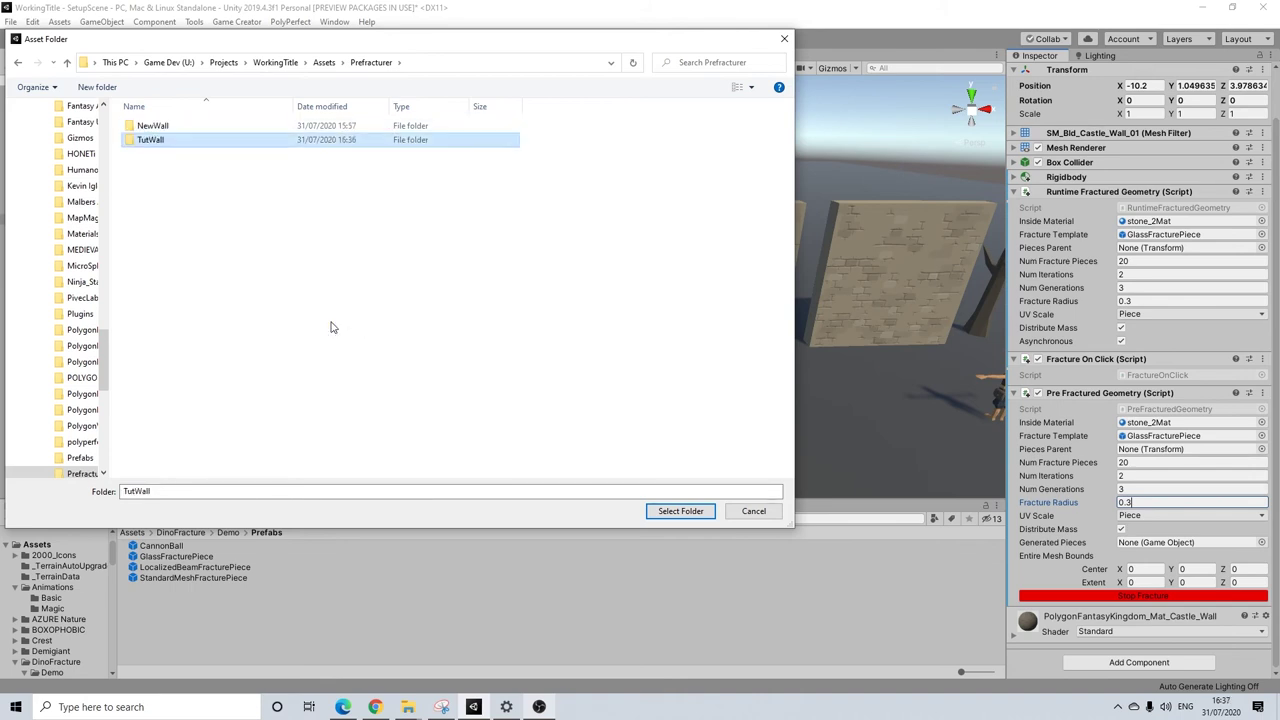
{"action": "left_click", "coordinate": [680, 511]}
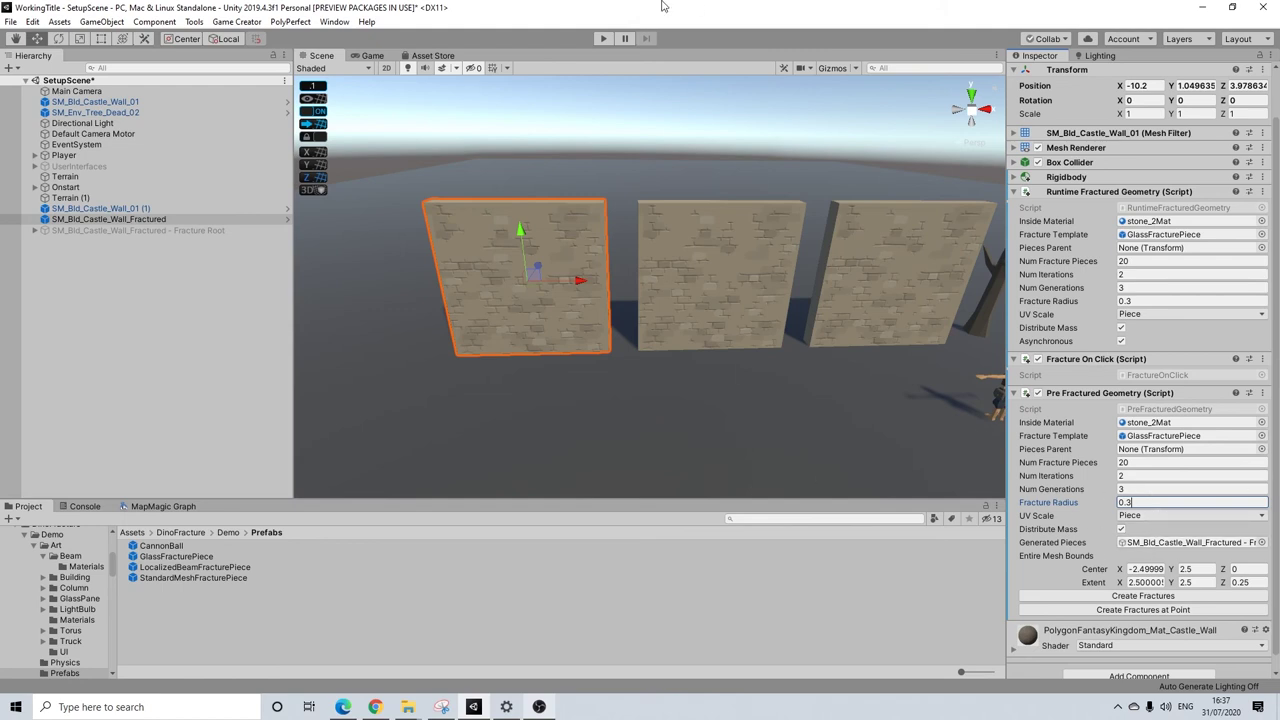
Remove the Runtime Fractured Geometry component from the pre-fractured wall.
{"action": "left_click", "coordinate": [603, 38]}
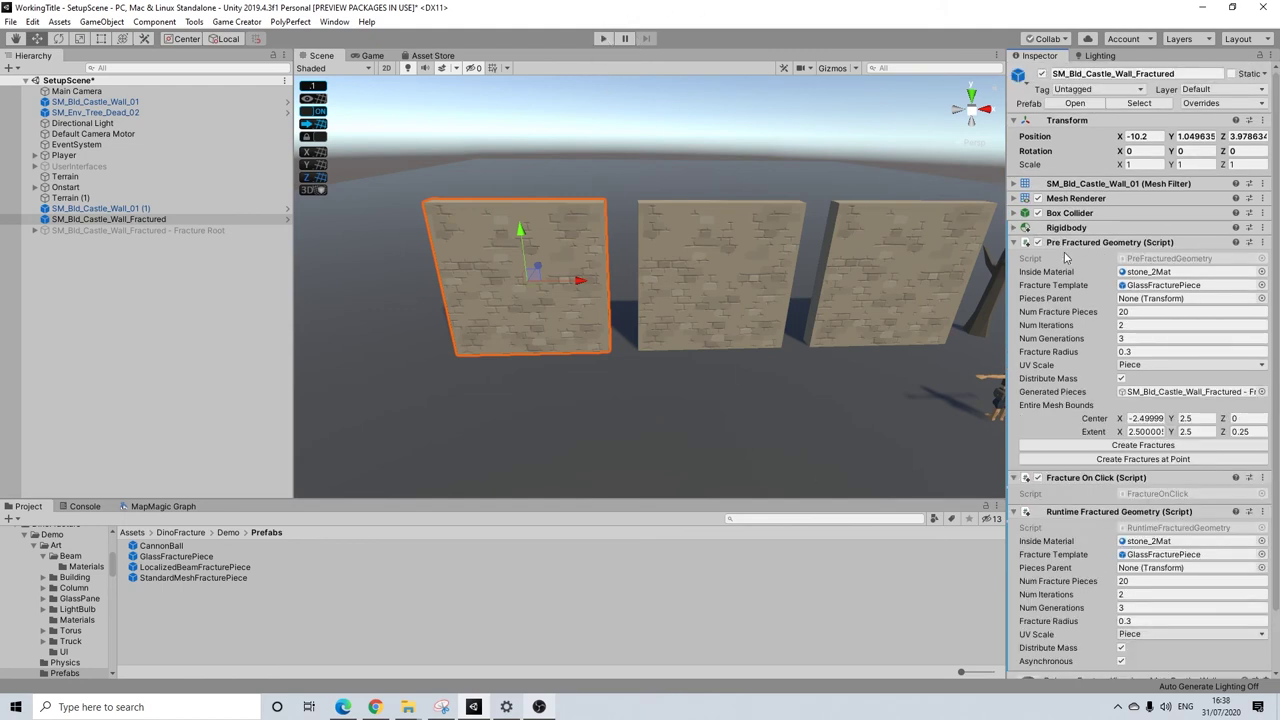
{"action": "left_click", "coordinate": [1261, 512]}
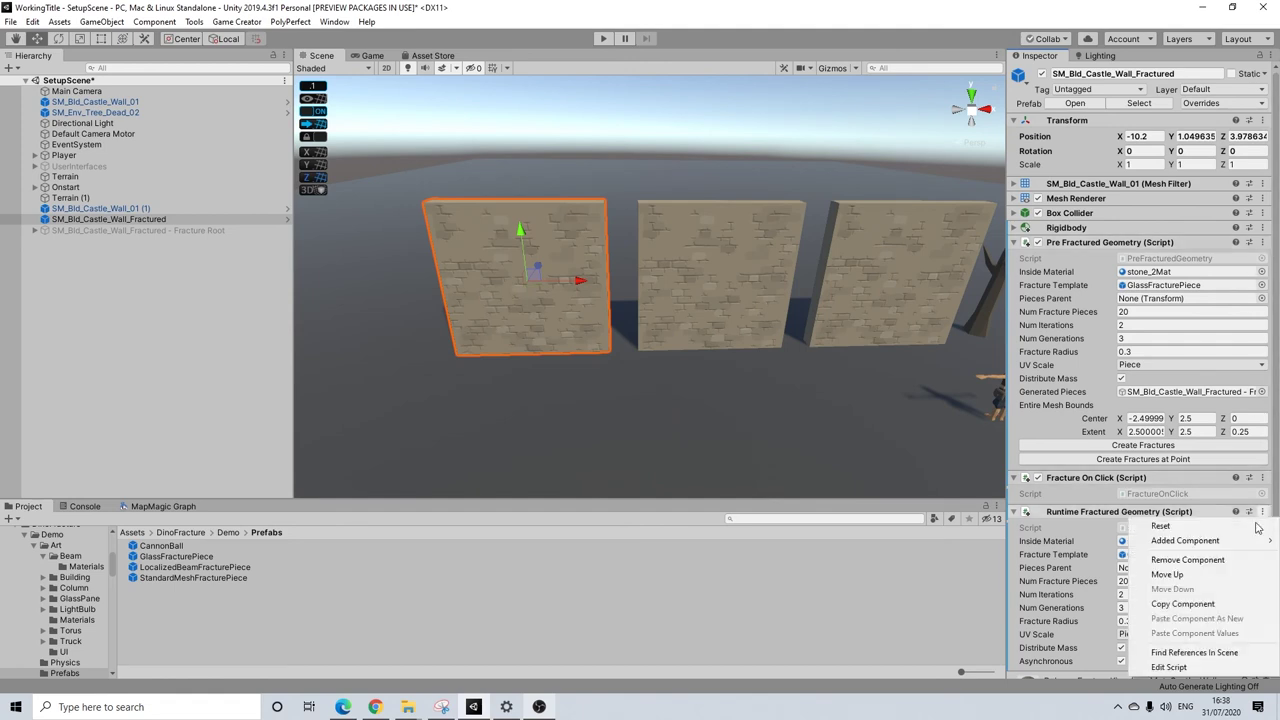
{"action": "left_click", "coordinate": [1180, 560]}
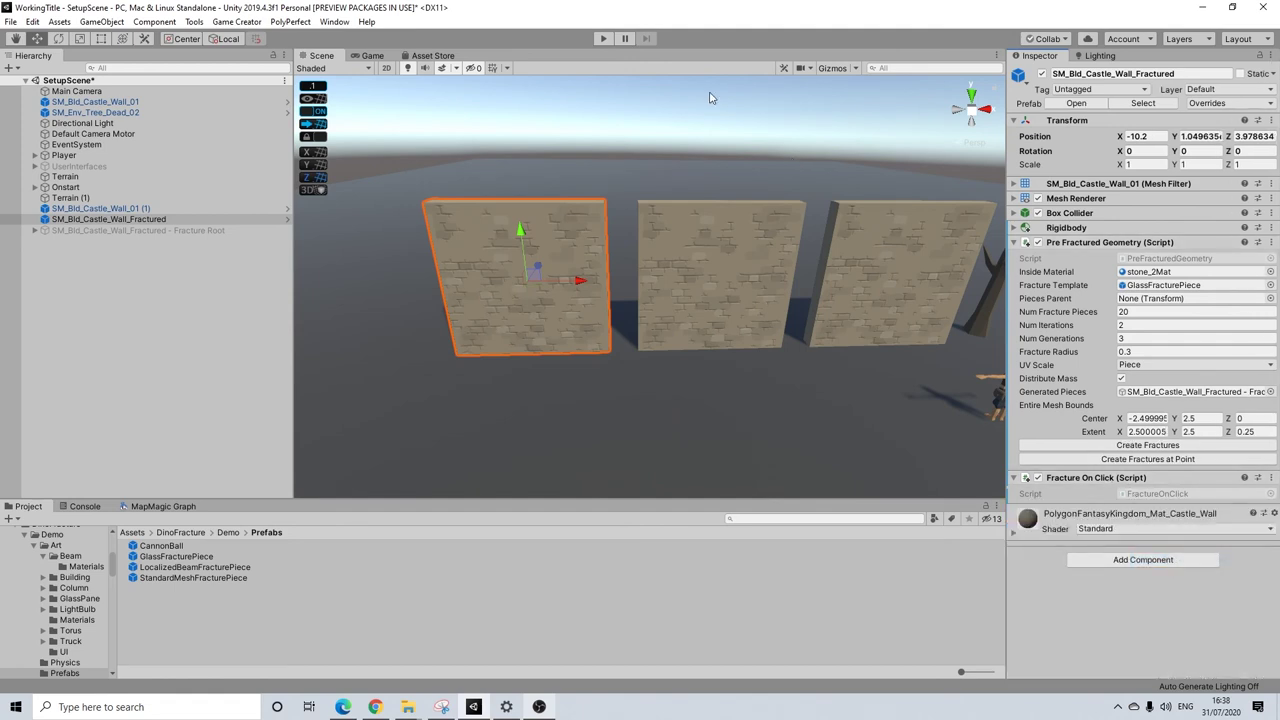
Enter play mode, walk the character past the other walls to the pre-fractured wall and fracture it.
{"action": "left_click", "coordinate": [605, 39]}
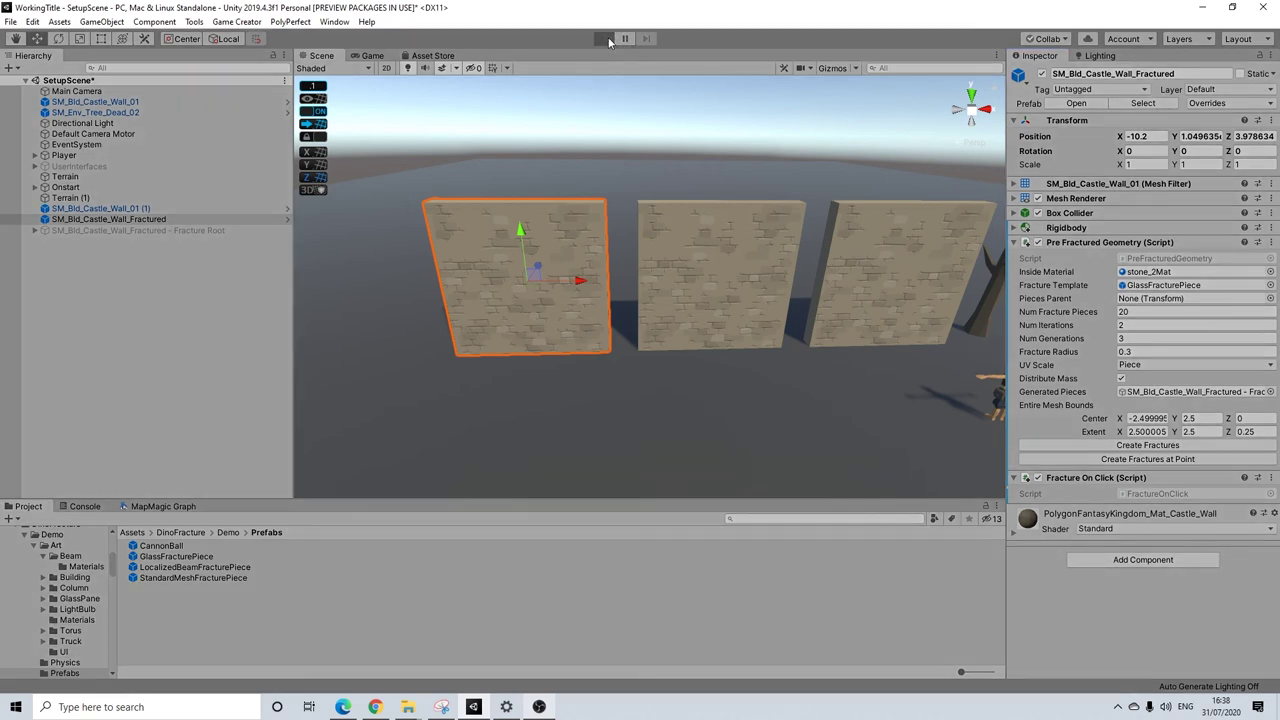
{"action": "key", "text": "a"}
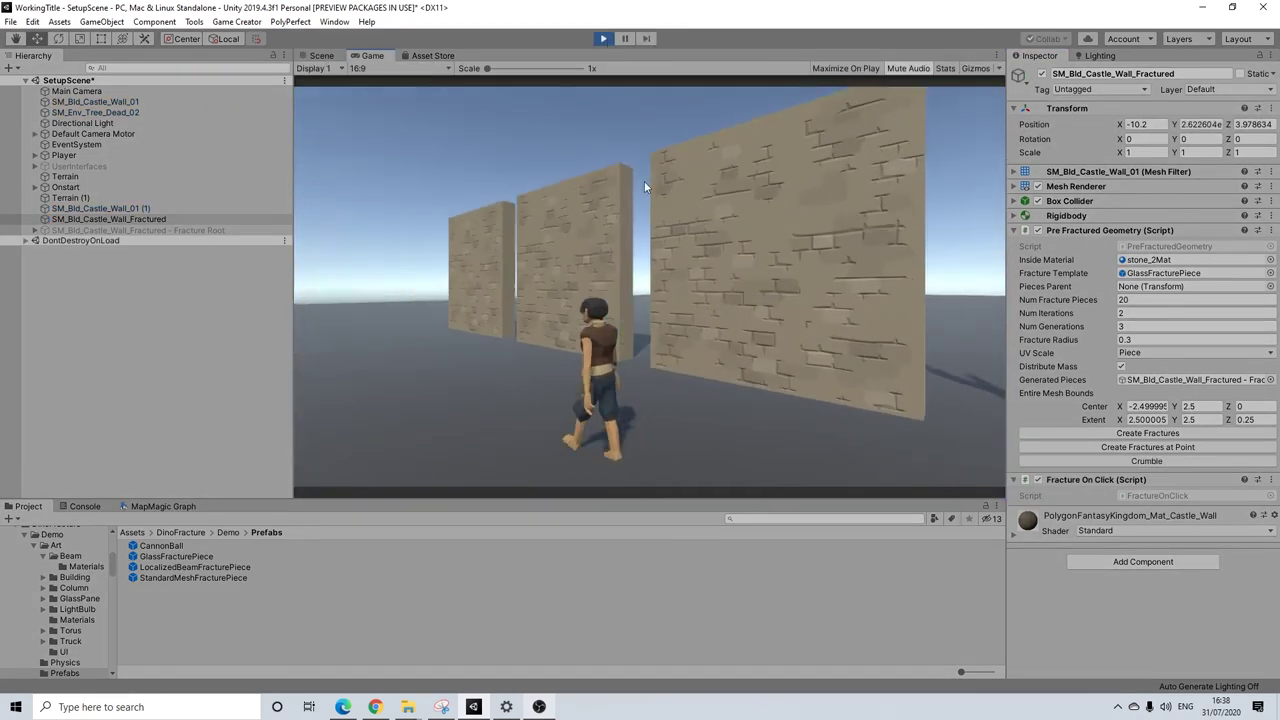
{"action": "key", "text": "w"}
{"action": "key", "text": "d"}
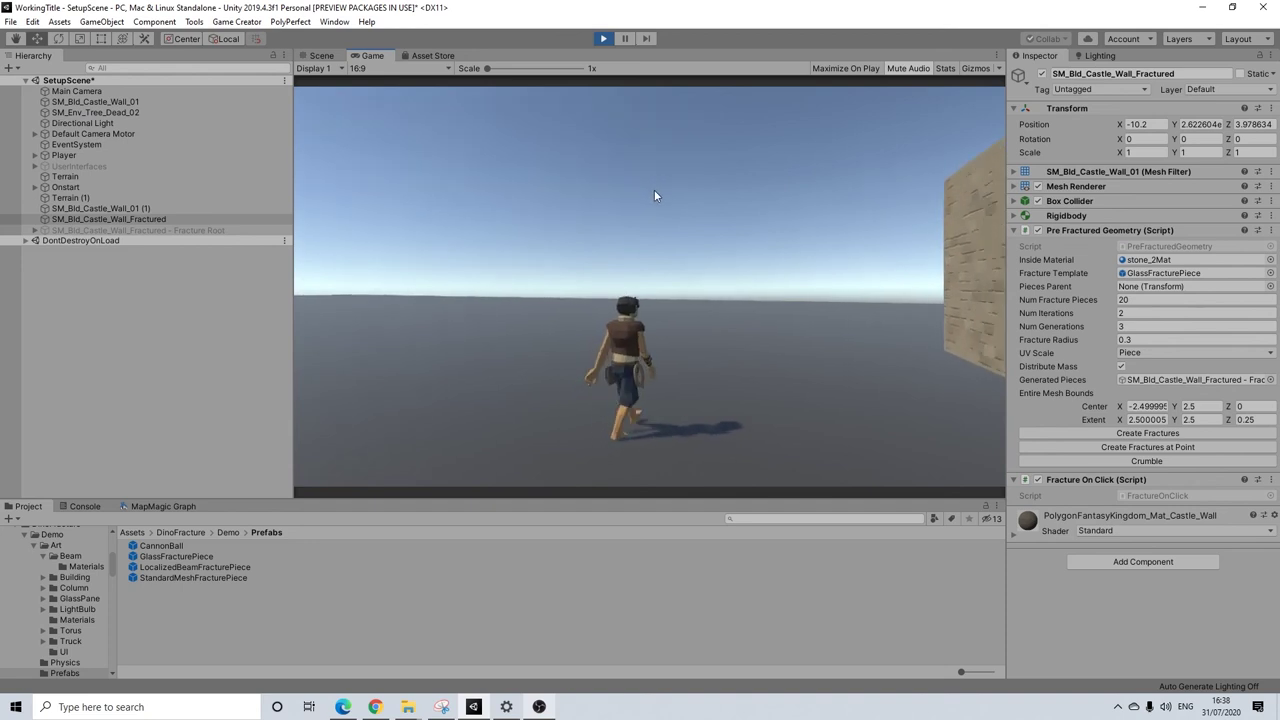
{"action": "left_click", "coordinate": [770, 245]}
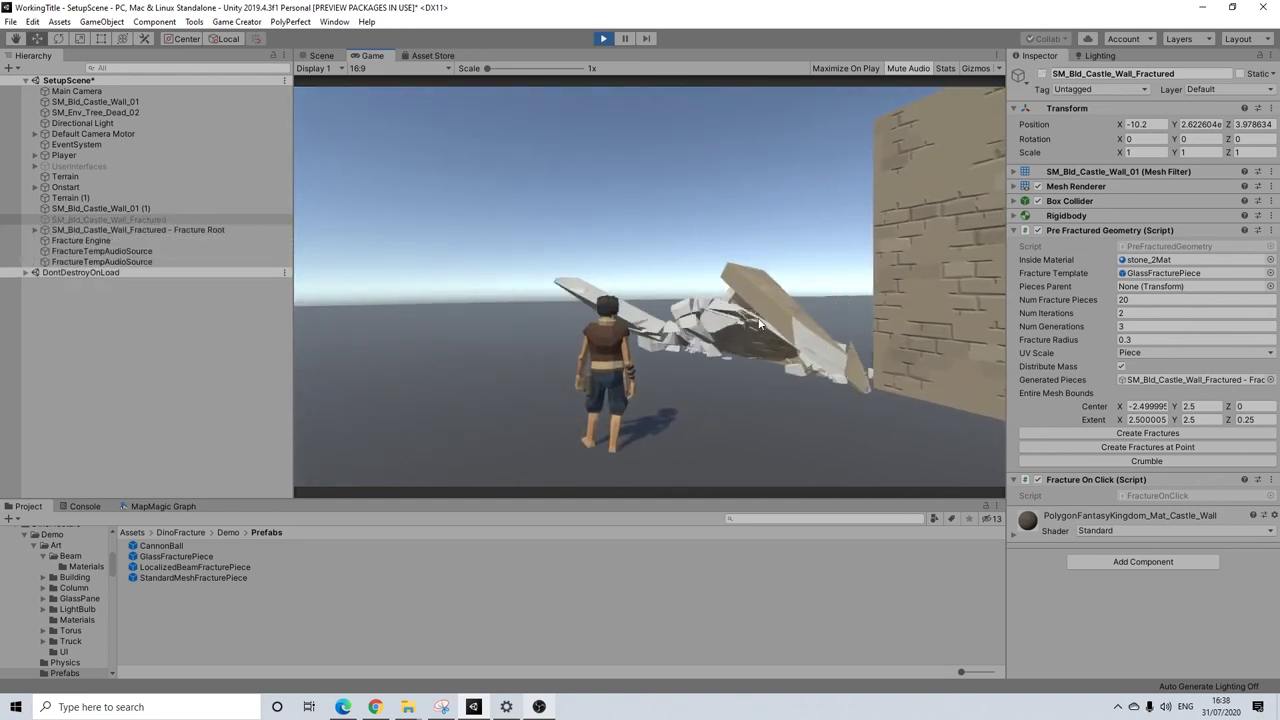
Walk the character up to the pre-fractured wall's rubble, then briefly show the game's rendering statistics and hide them again.
{"action": "key", "text": "w"}
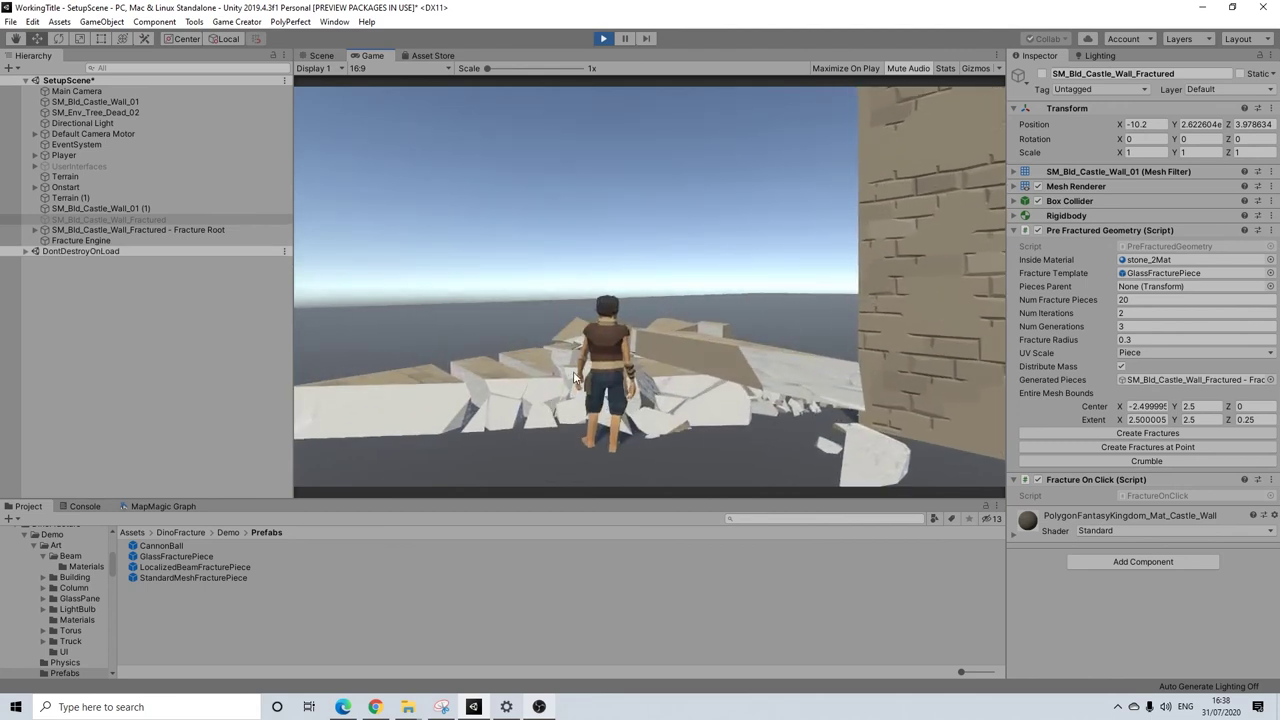
{"action": "key", "text": "d"}
{"action": "key", "text": "d"}
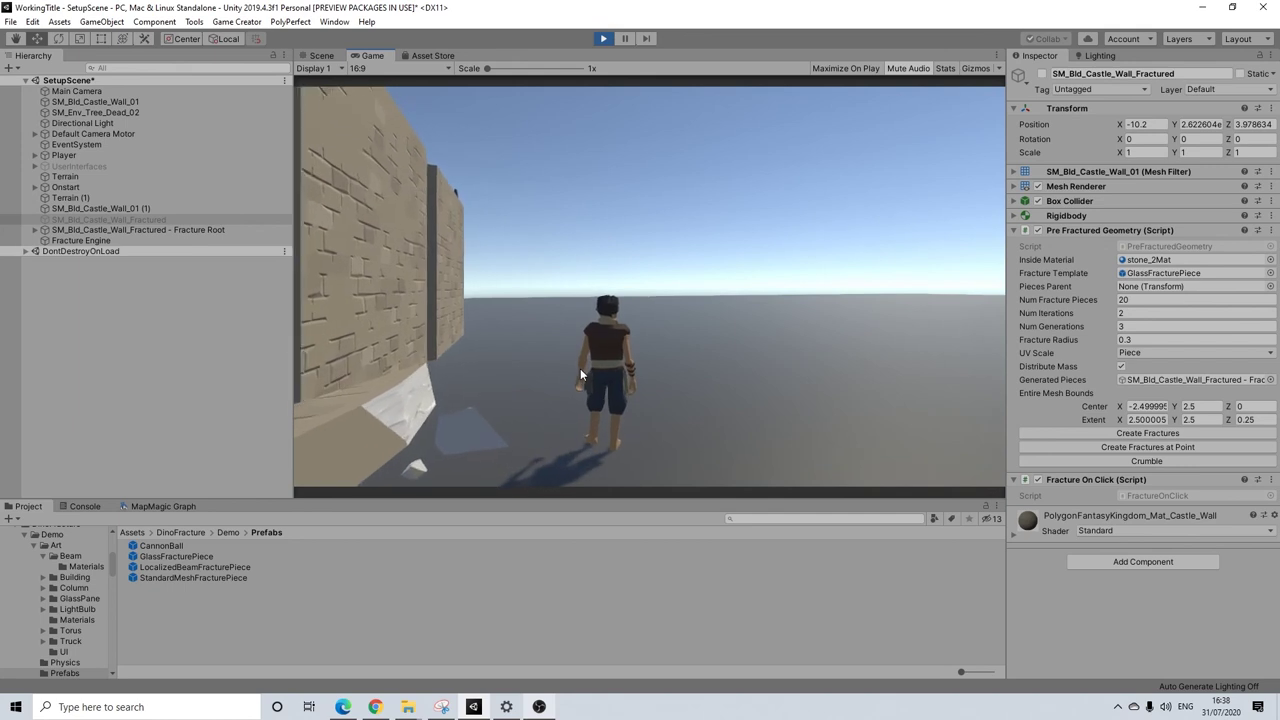
{"action": "left_click", "coordinate": [944, 68]}
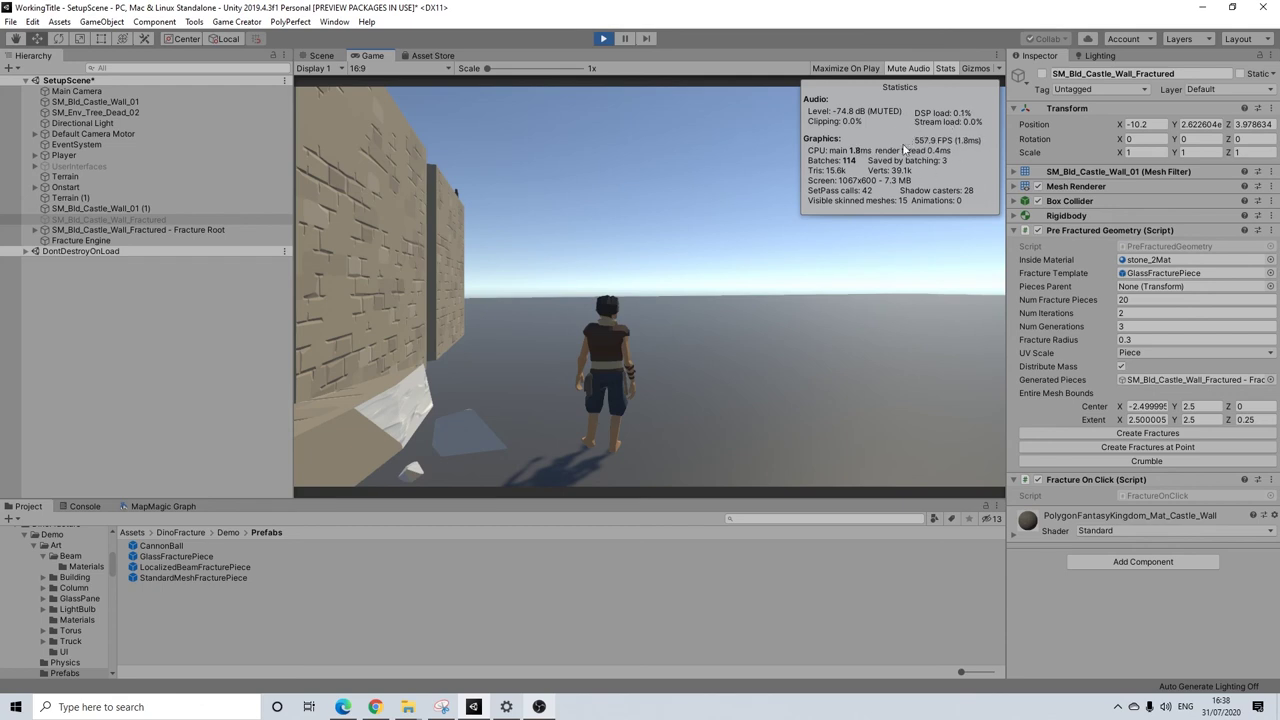
{"action": "left_click", "coordinate": [945, 69]}
Turn back to the rubble, try to fracture its pieces further and walk the character around it to examine the debris.
{"action": "key", "text": "a"}
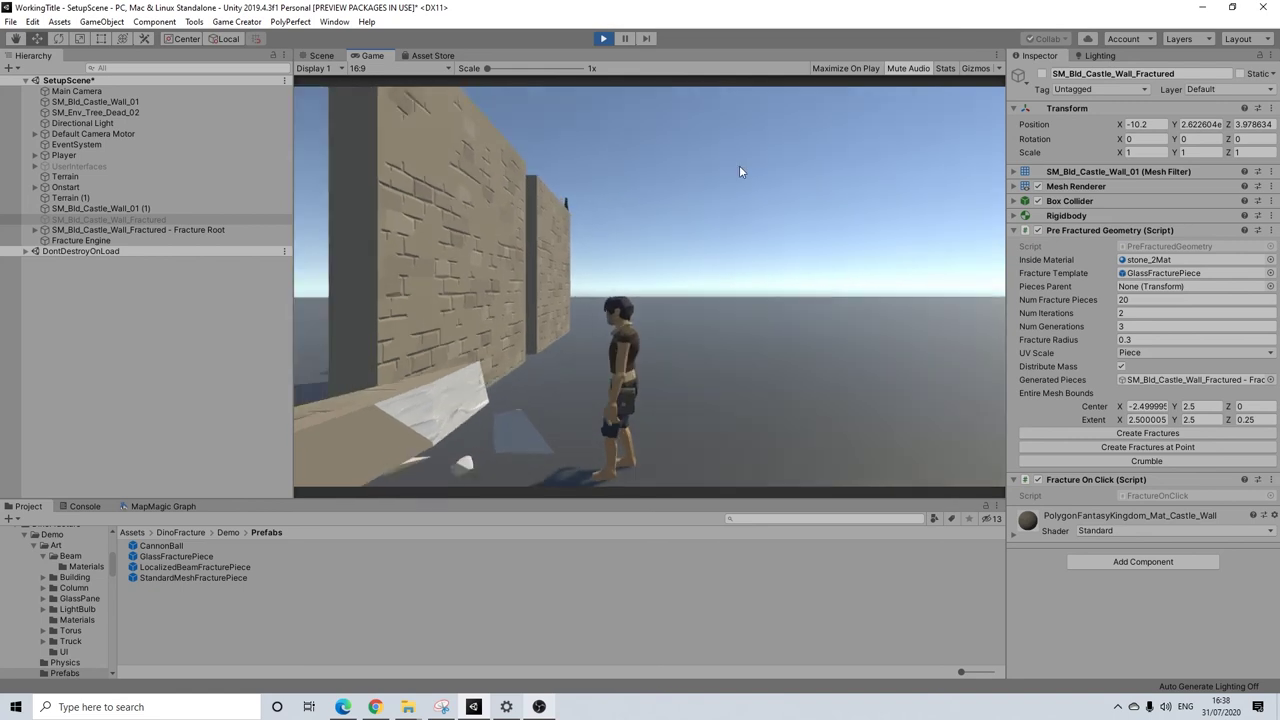
{"action": "left_click", "coordinate": [711, 349]}
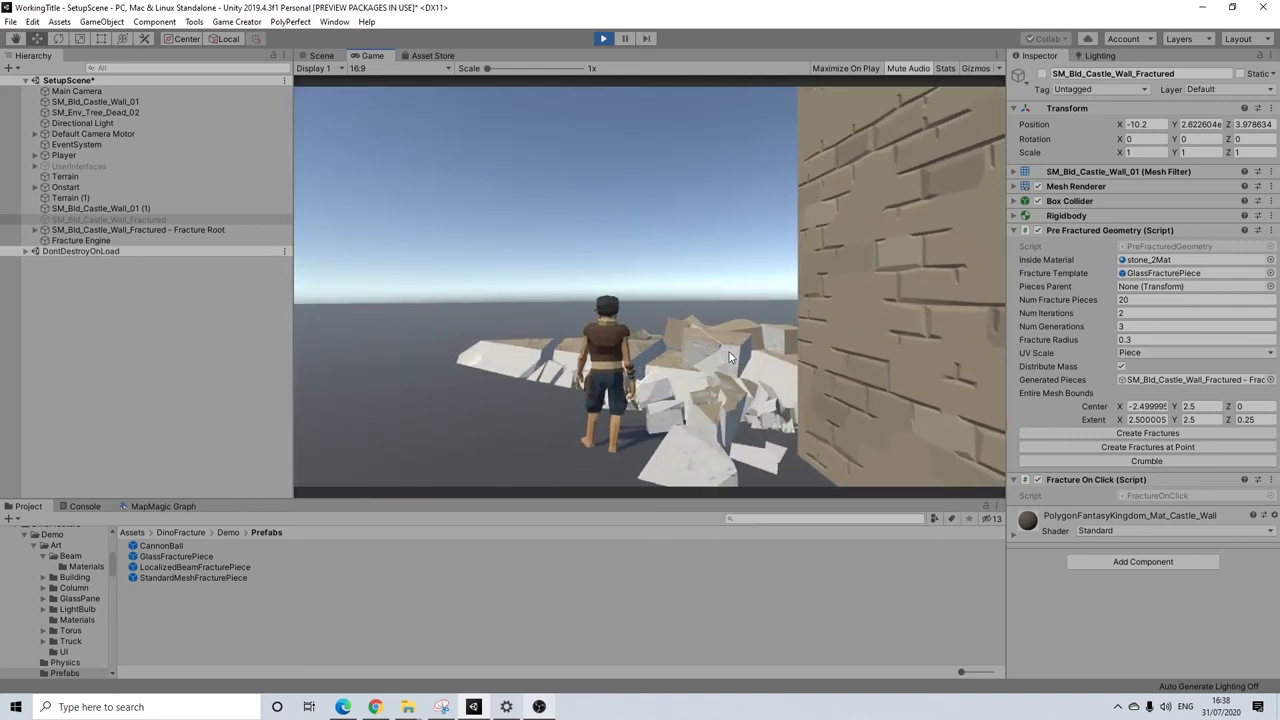
{"action": "key", "text": "w"}
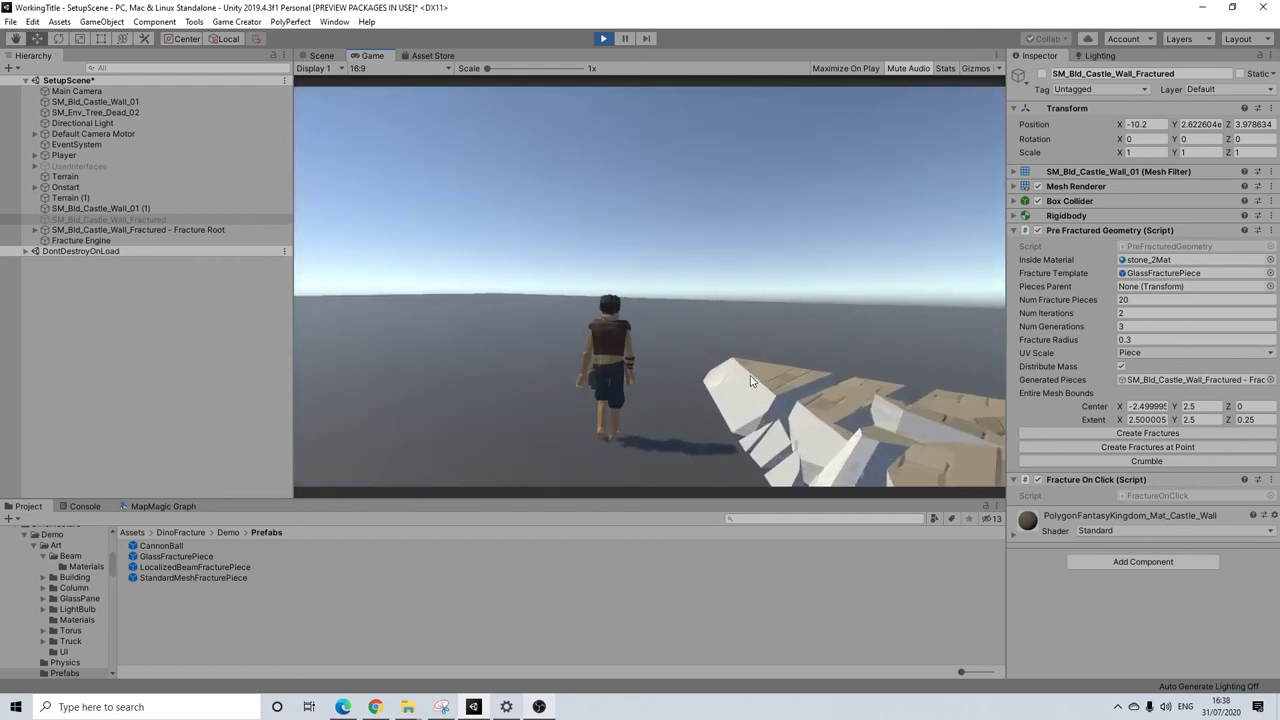
{"action": "key", "text": "d"}
{"action": "key", "text": "d"}
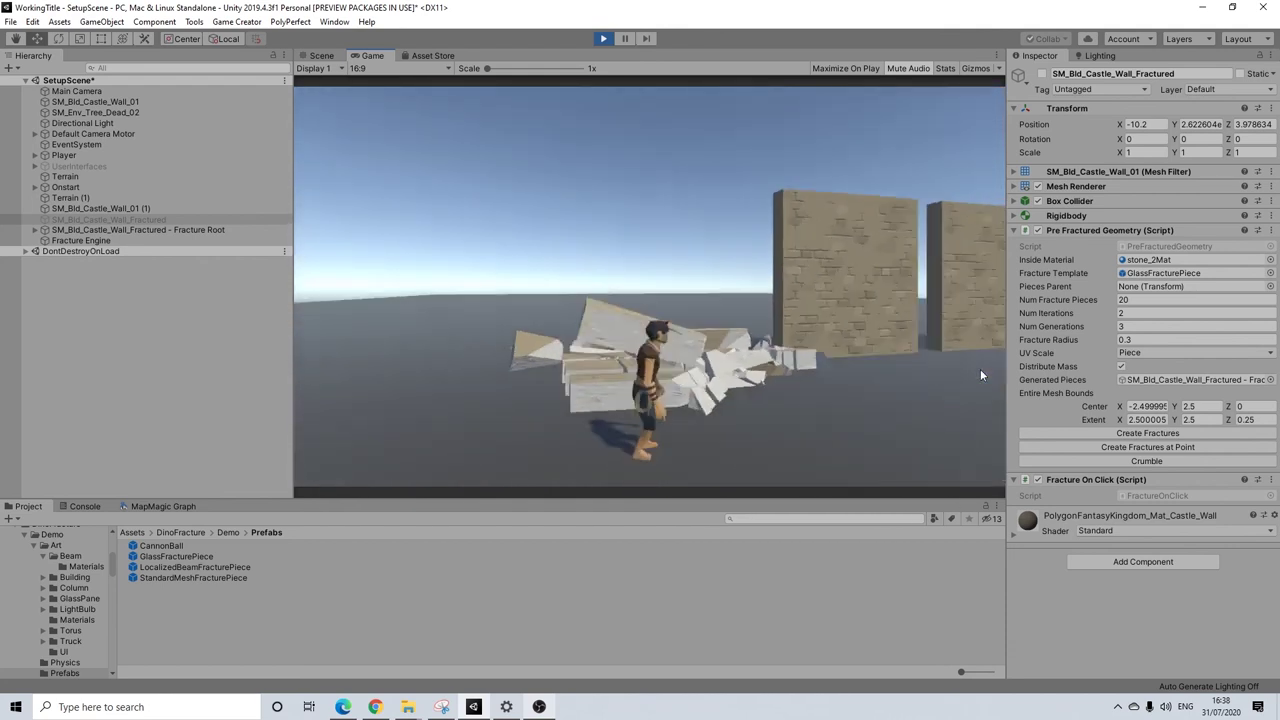
{"action": "key", "text": "w"}
{"action": "key", "text": "w"}
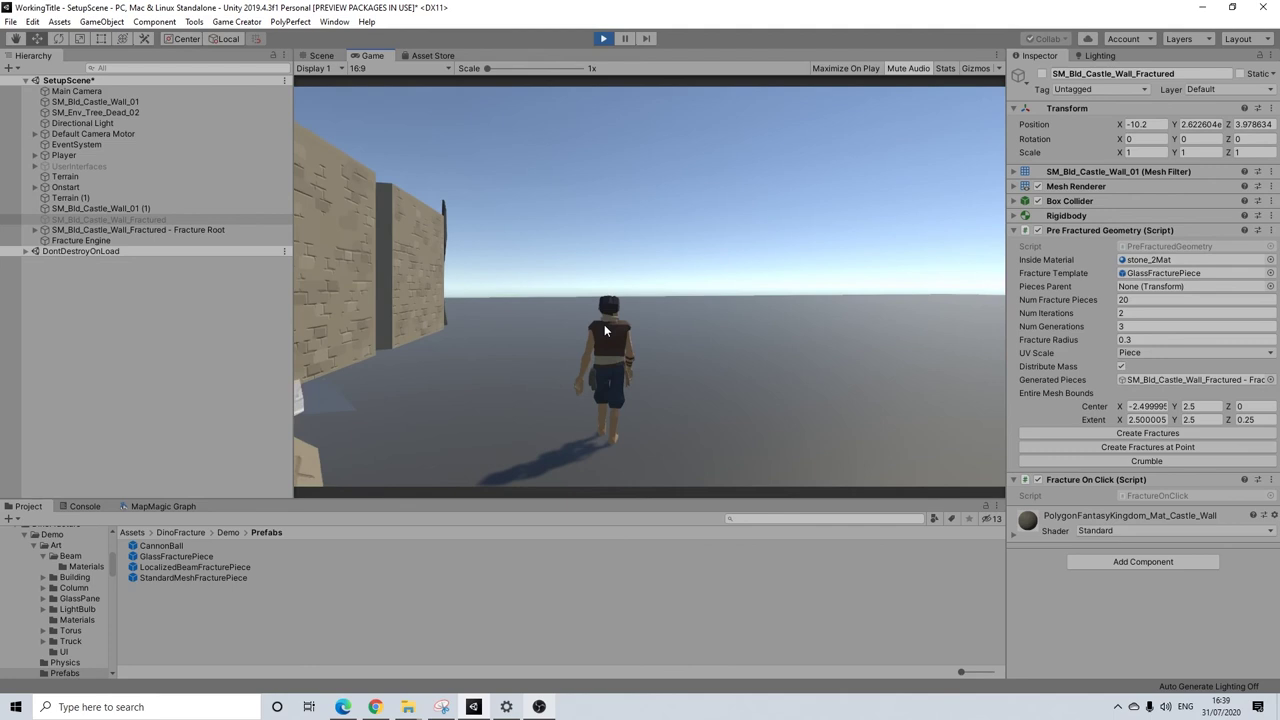
{"action": "key", "text": "a"}
{"action": "key", "text": "a"}
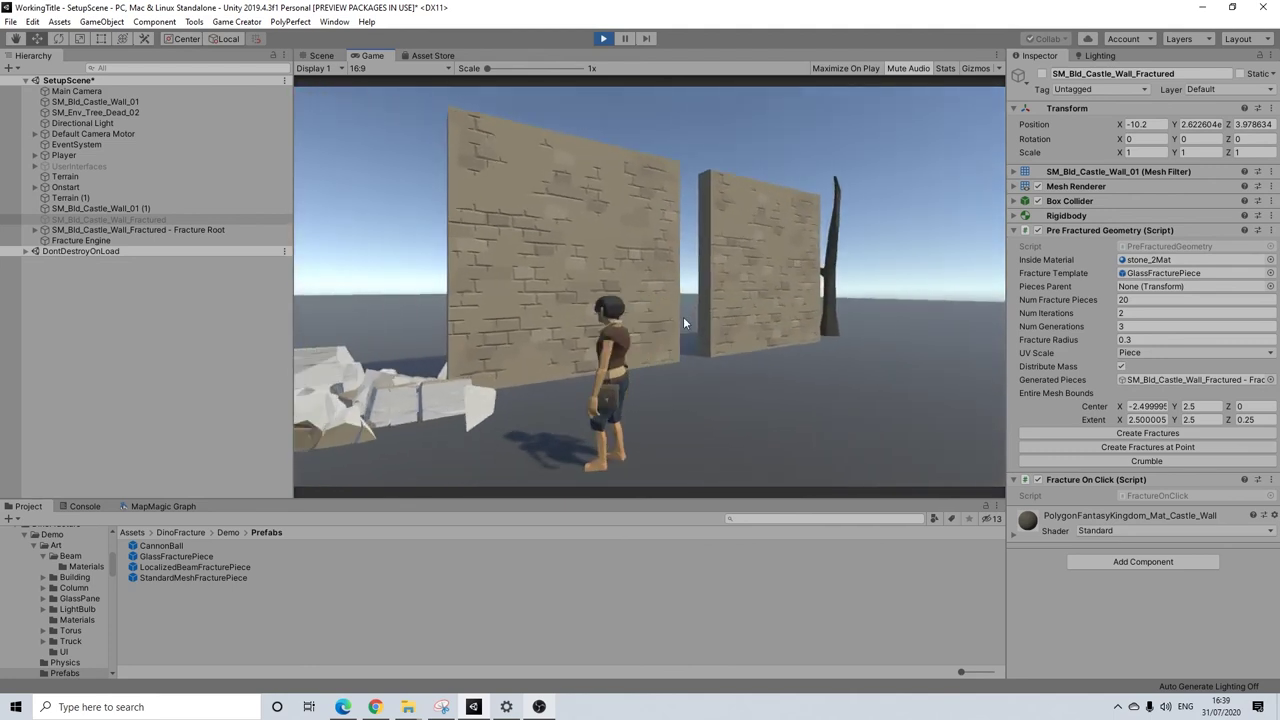
Walk the character back to face both intact walls, then fracture the one beside the dead tree and break its upper part further.
{"action": "key", "text": "w"}
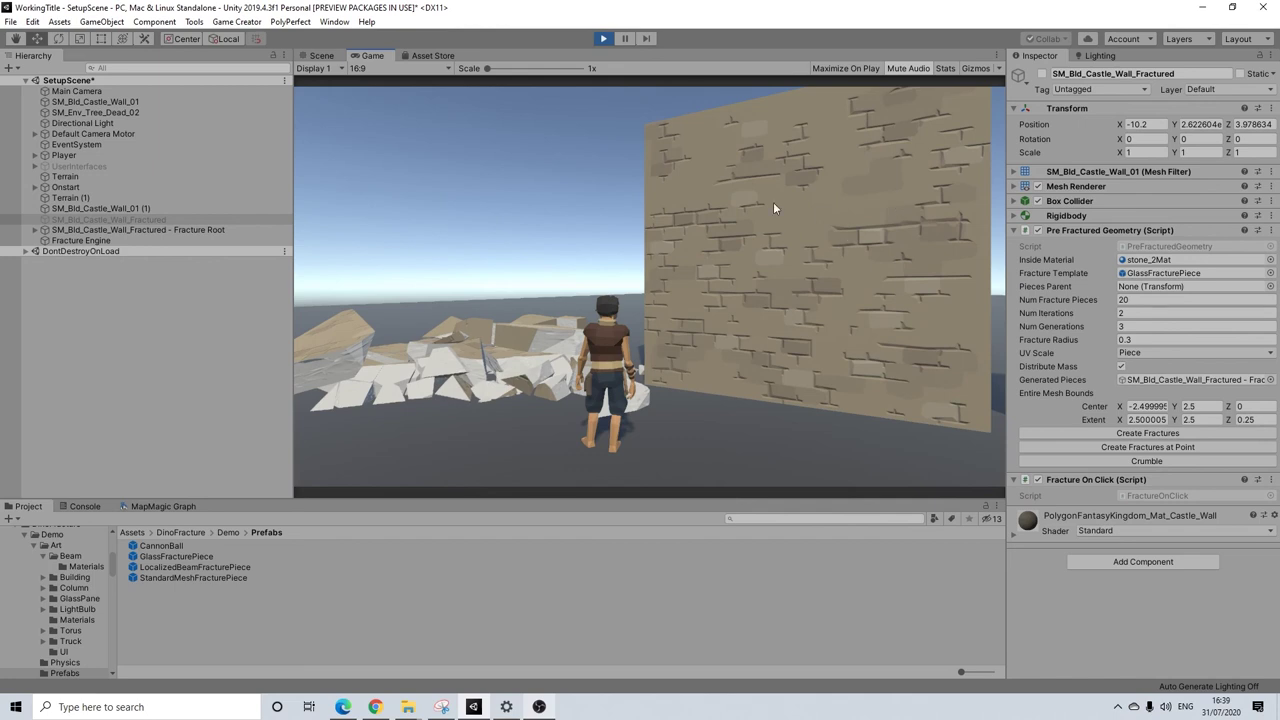
{"action": "key", "text": "d"}
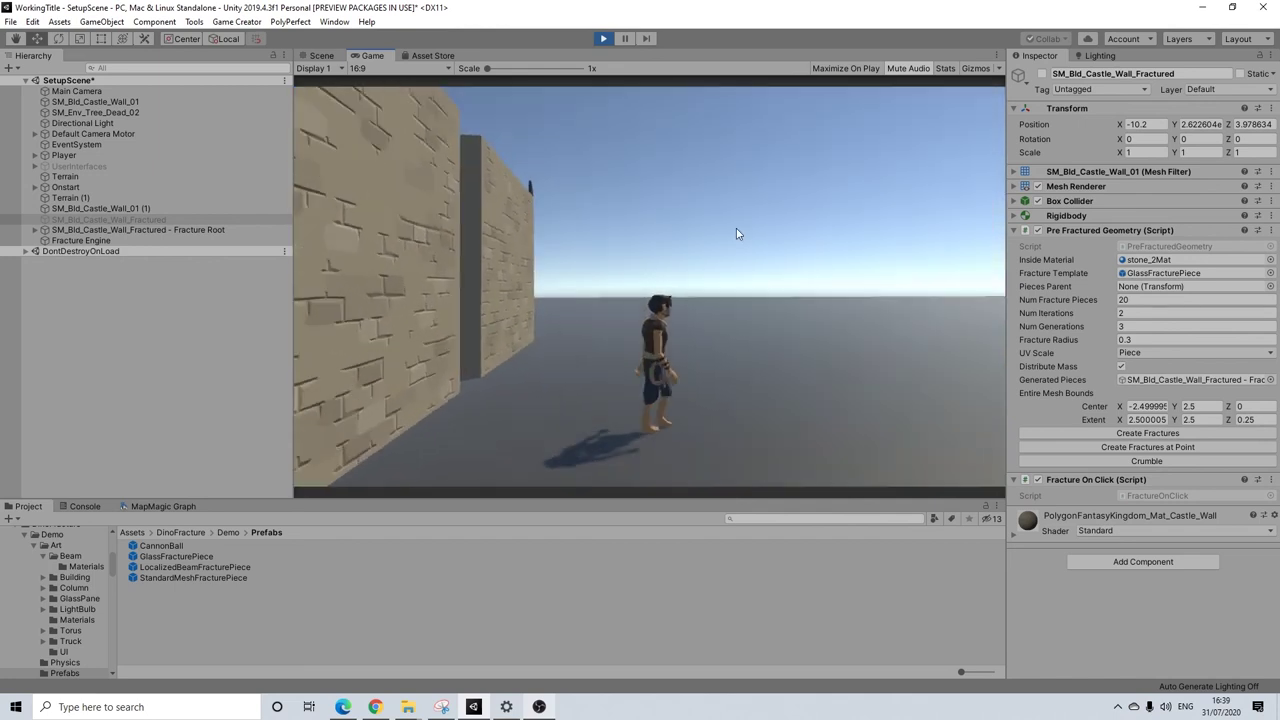
{"action": "key", "text": "w"}
{"action": "key", "text": "a"}
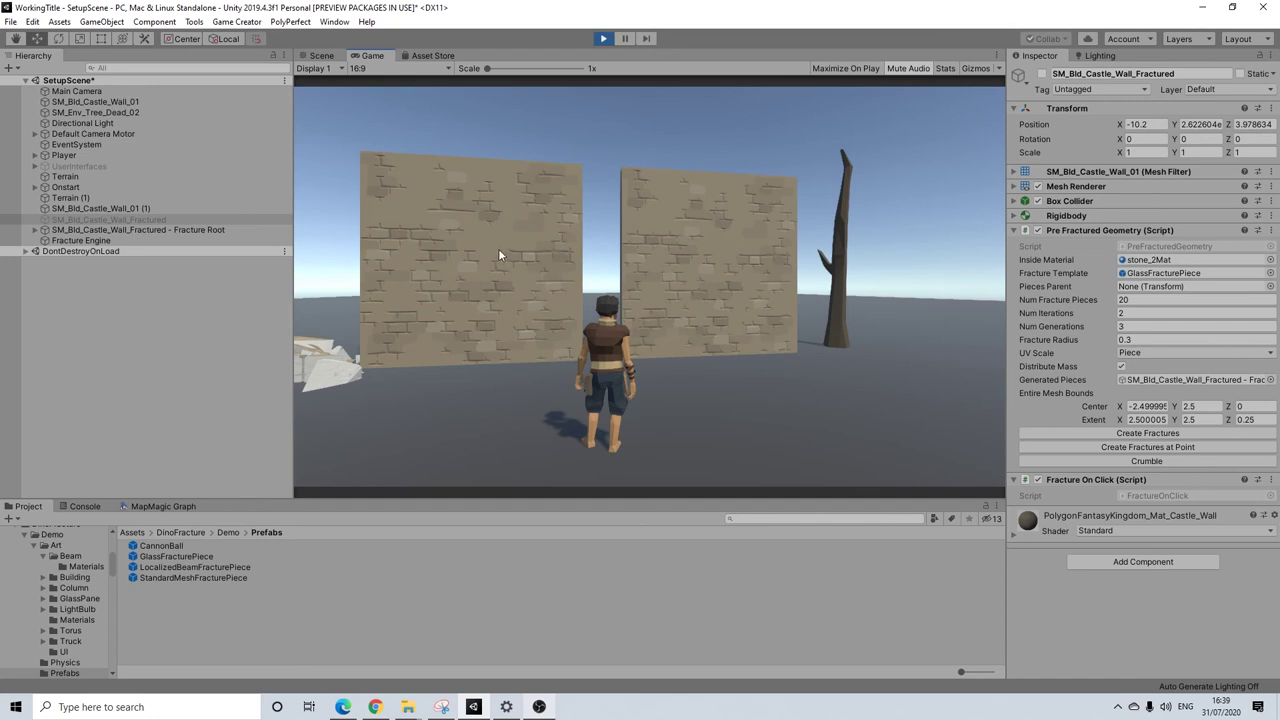
{"action": "left_click", "coordinate": [706, 266]}
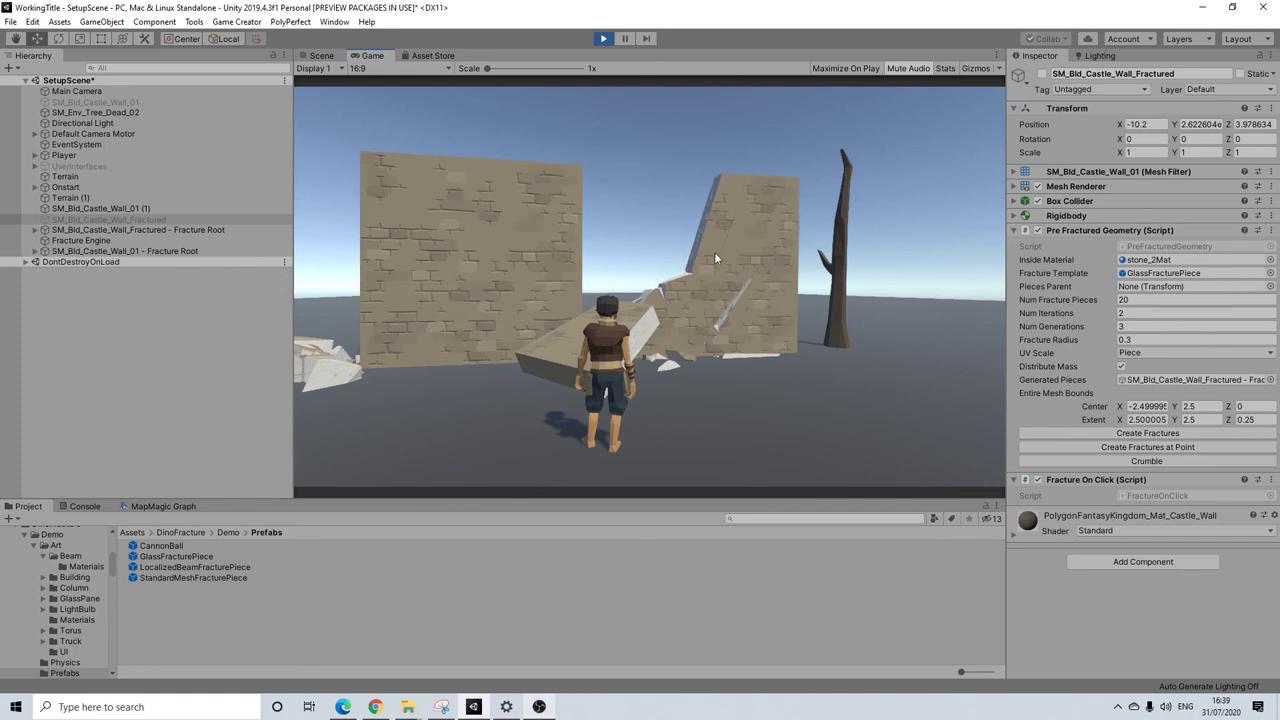
{"action": "left_click", "coordinate": [756, 251]}
Fracture the intact wall beside the pre-fractured rubble and break up its upper pieces from two viewpoints.
{"action": "left_click", "coordinate": [490, 167]}
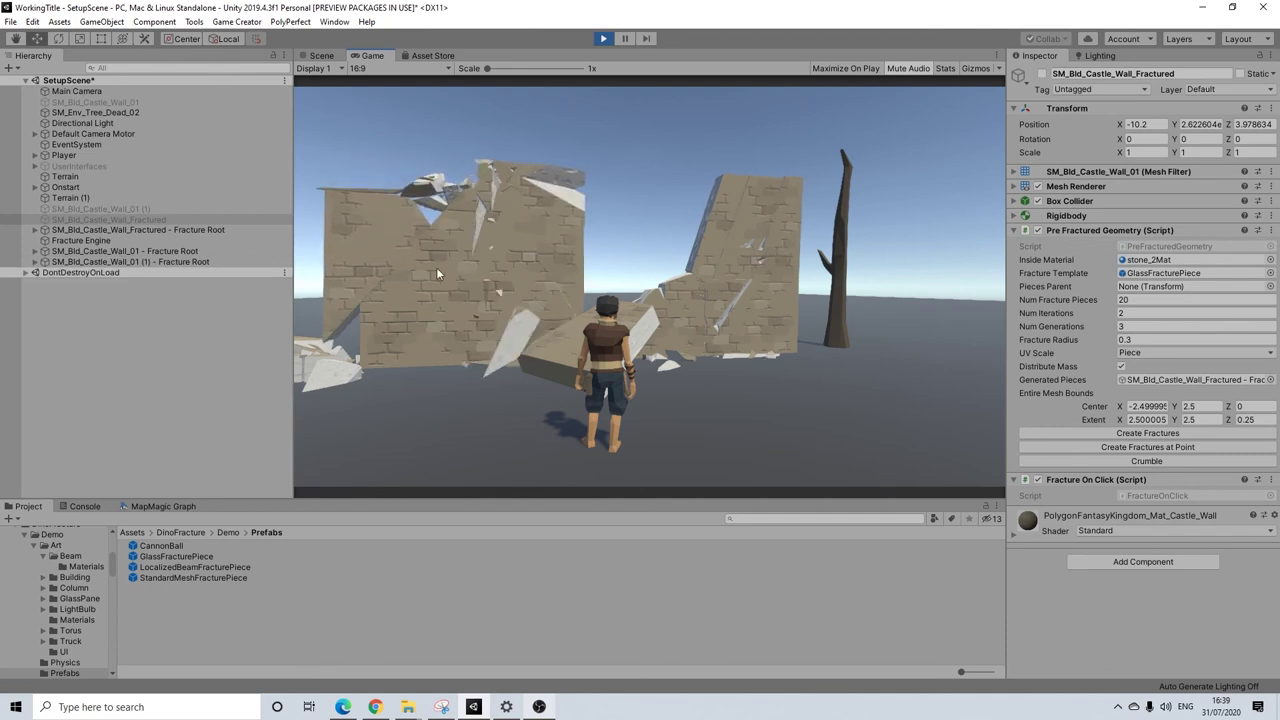
{"action": "left_click", "coordinate": [519, 260]}
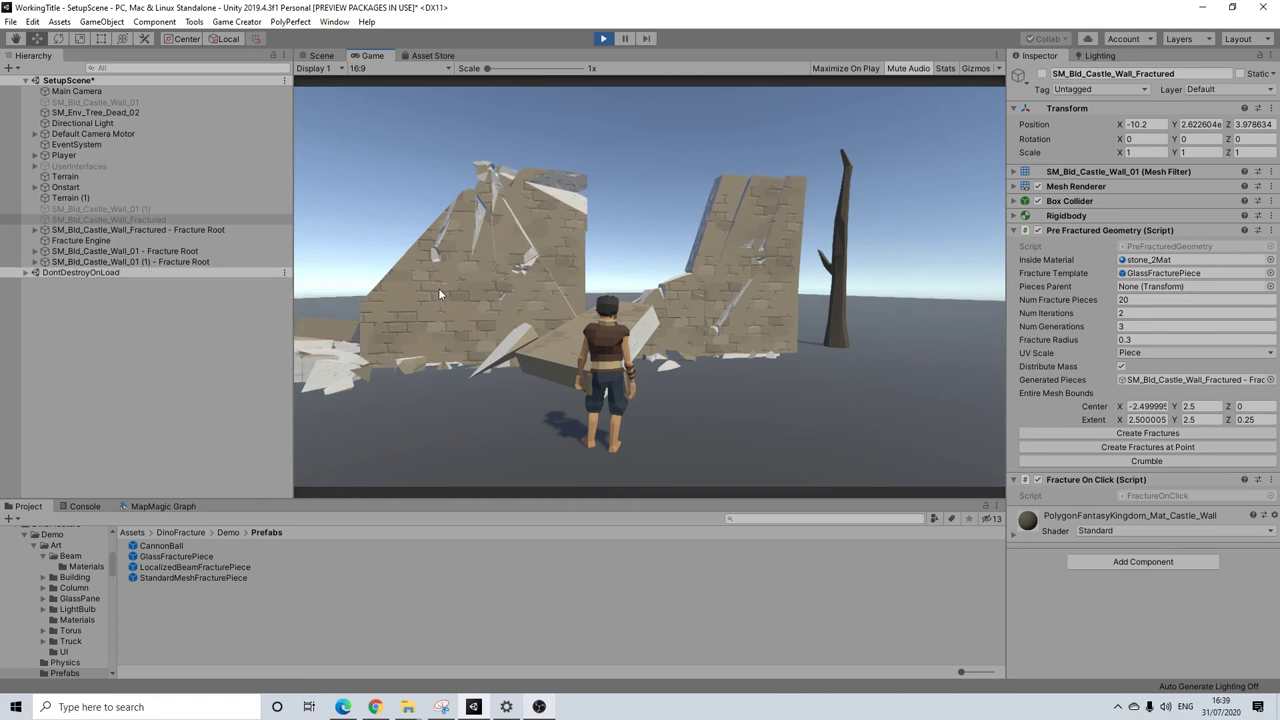
{"action": "key", "text": "a"}
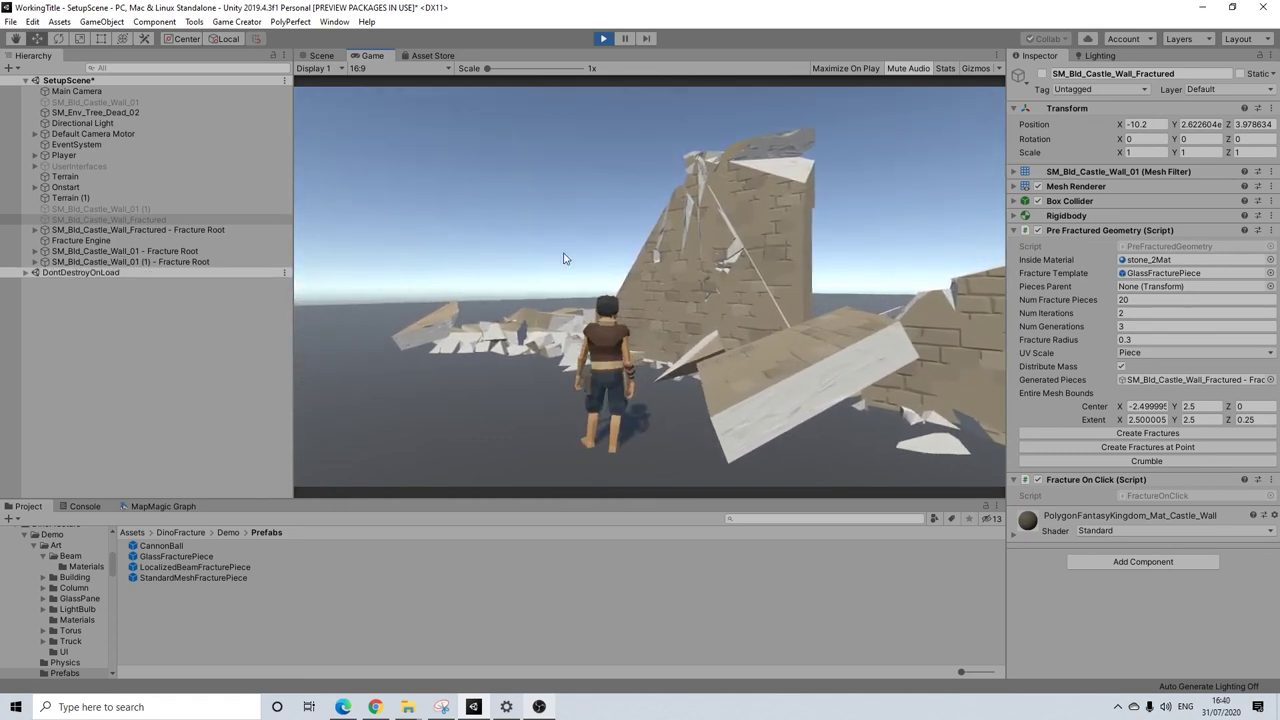
{"action": "left_click", "coordinate": [807, 226]}
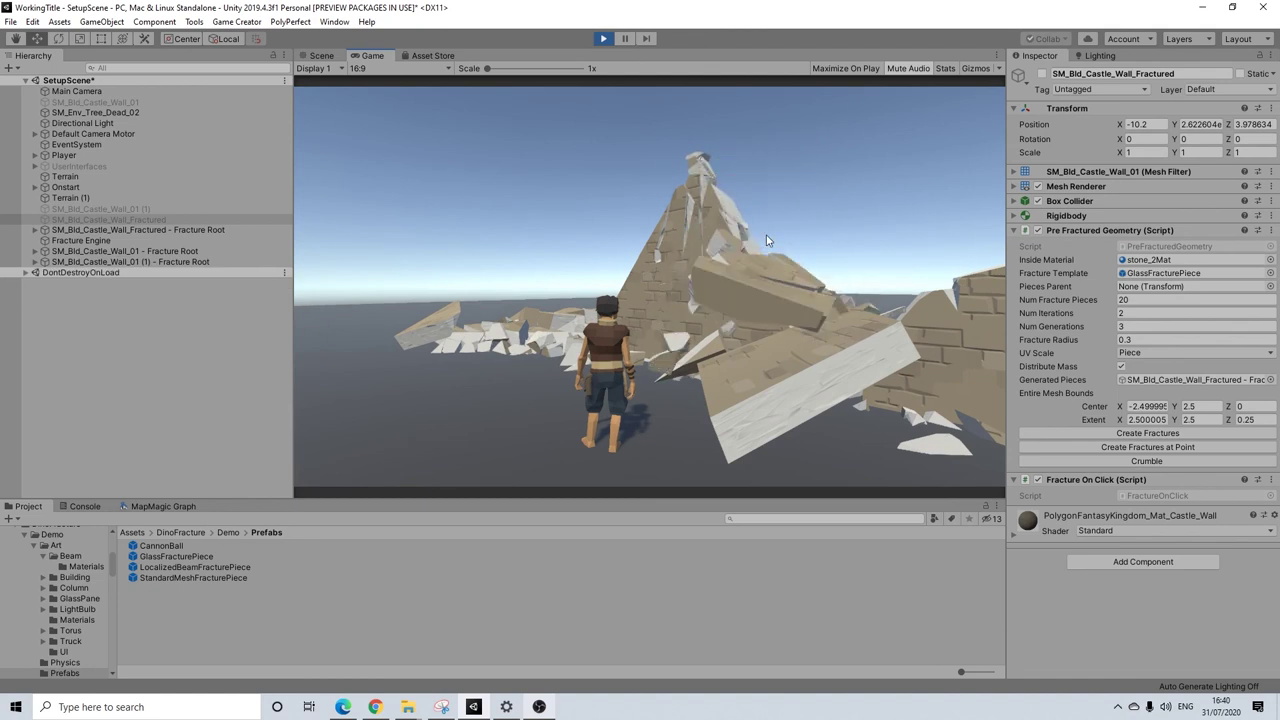
Turn back to the broken wall beside the dead tree and fracture its tall upper piece.
{"action": "key", "text": "a"}
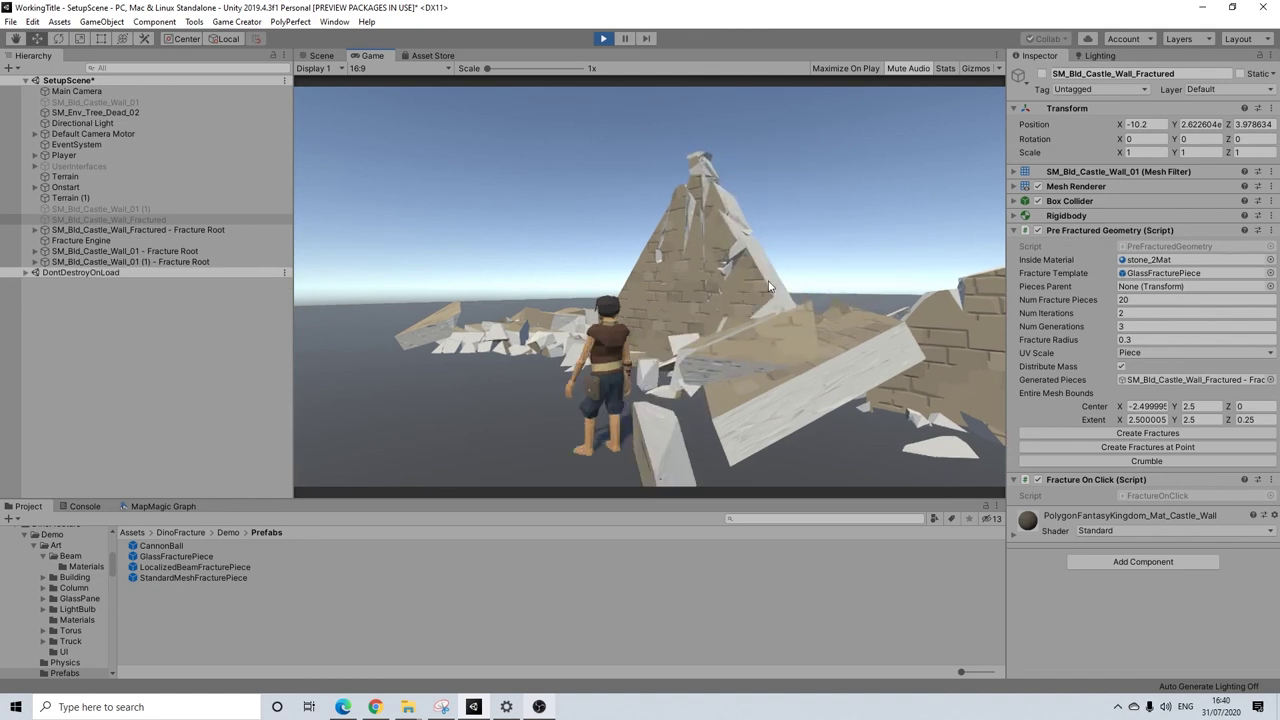
{"action": "key", "text": "a"}
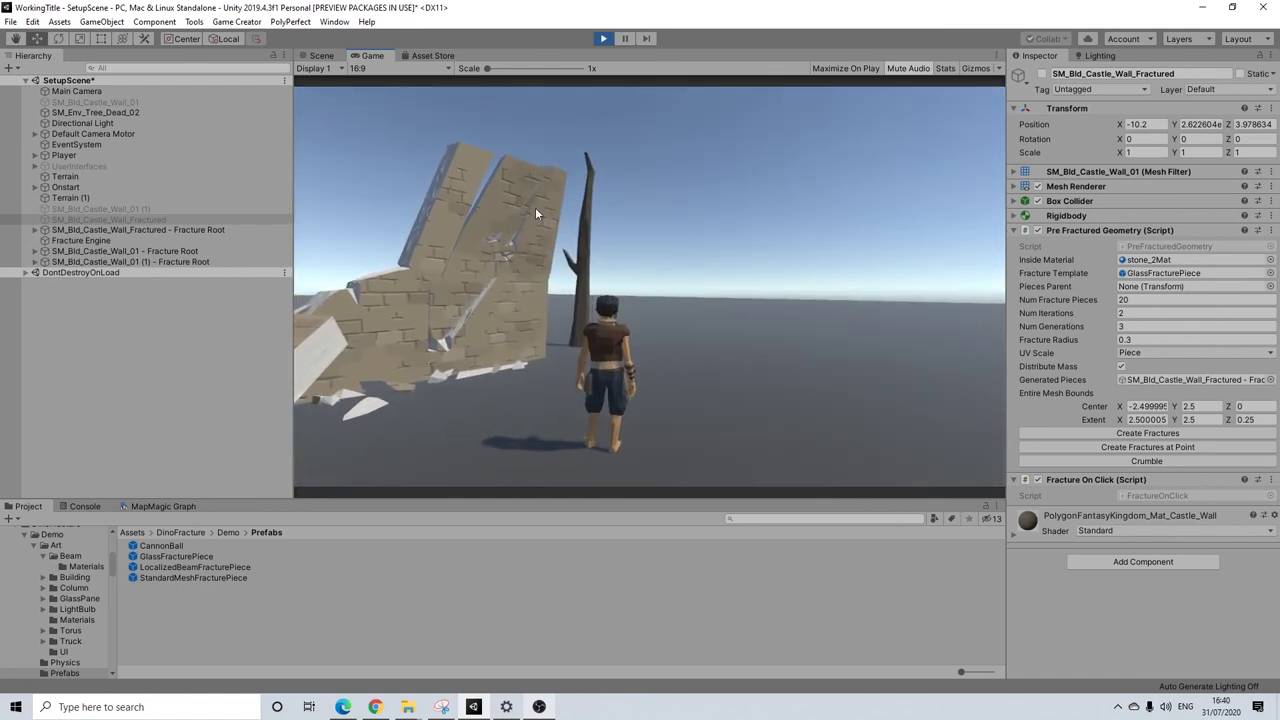
{"action": "left_click", "coordinate": [532, 212]}
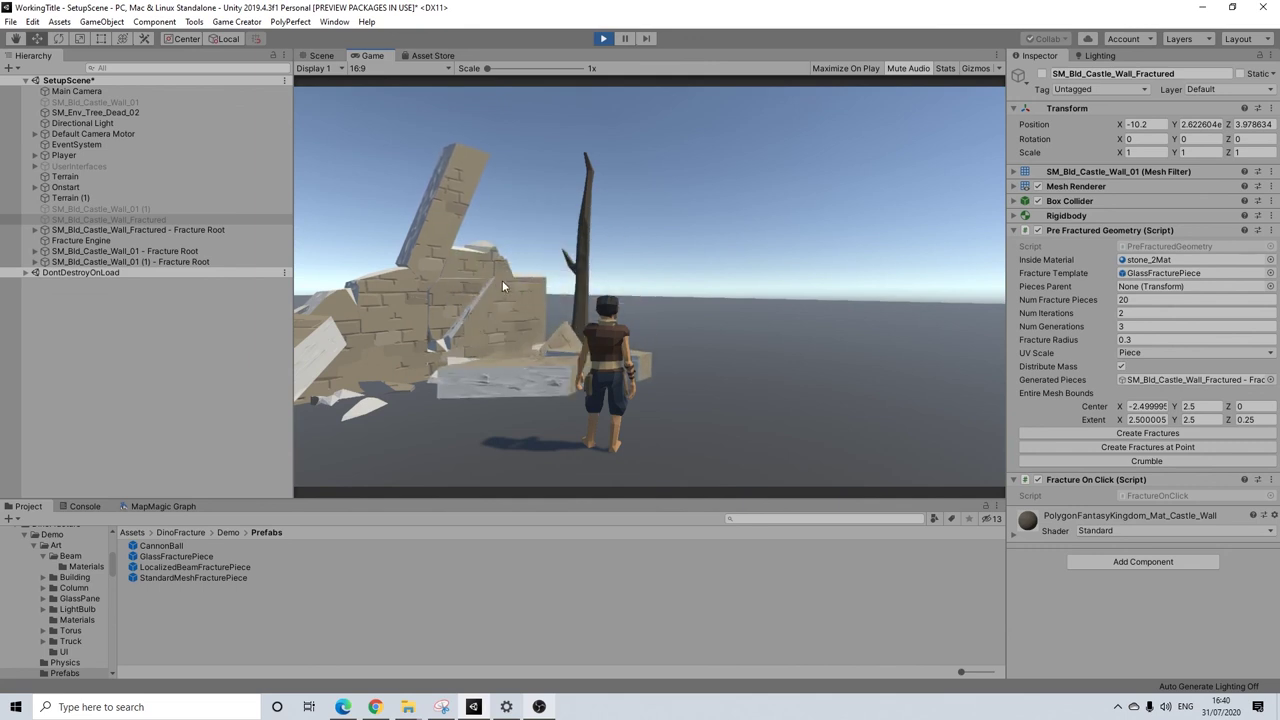
Walk the character around the ruins to the middle wall and repeatedly fracture its lower brickwork into smaller pieces.
{"action": "key", "text": "a"}
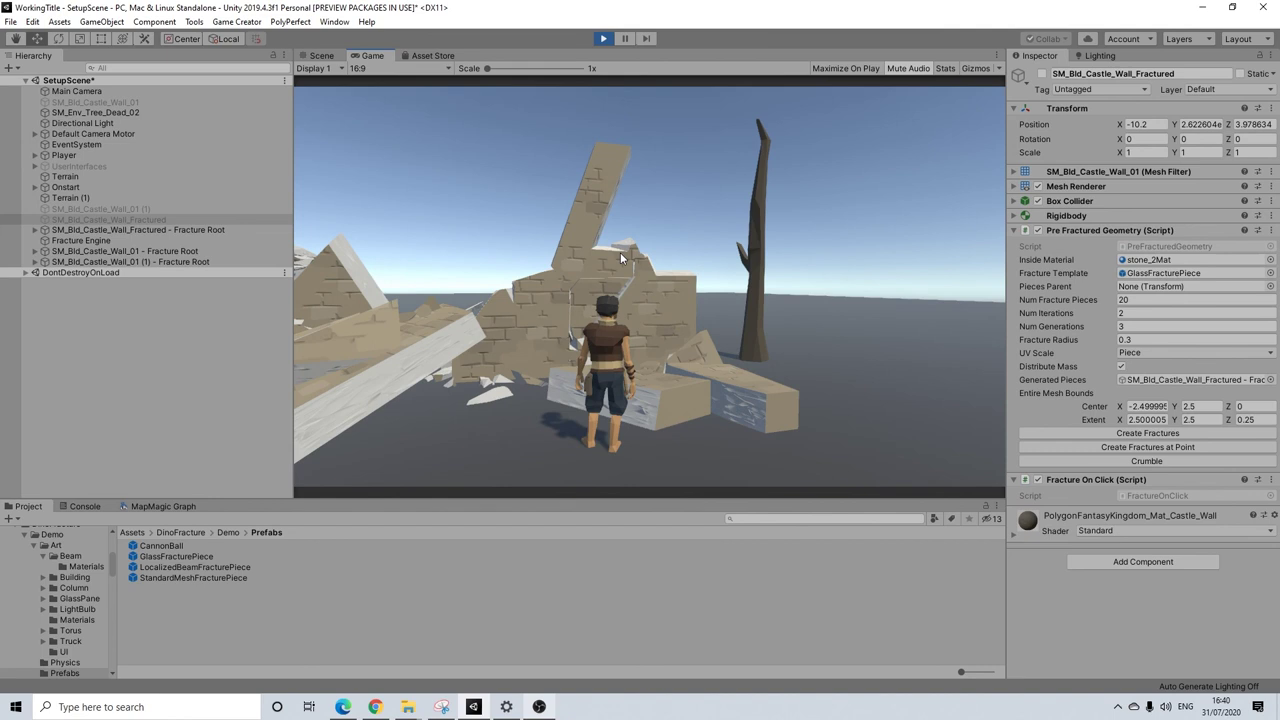
{"action": "key", "text": "a"}
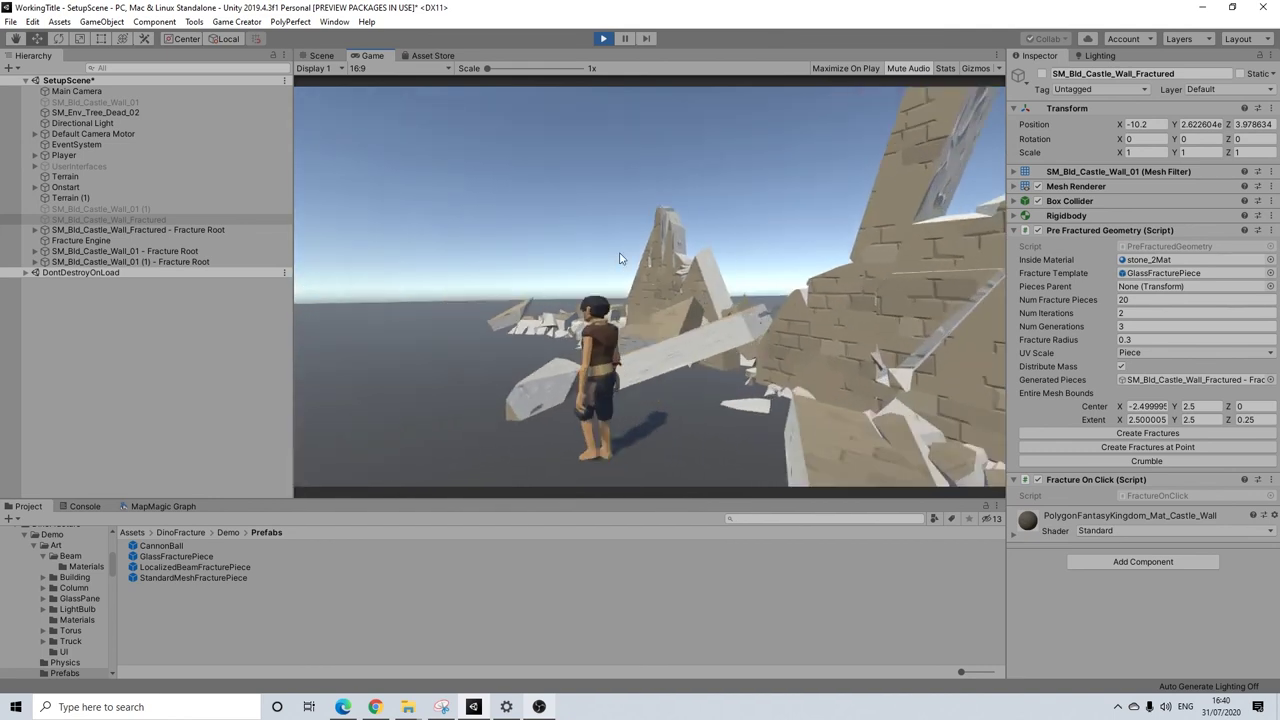
{"action": "key", "text": "d"}
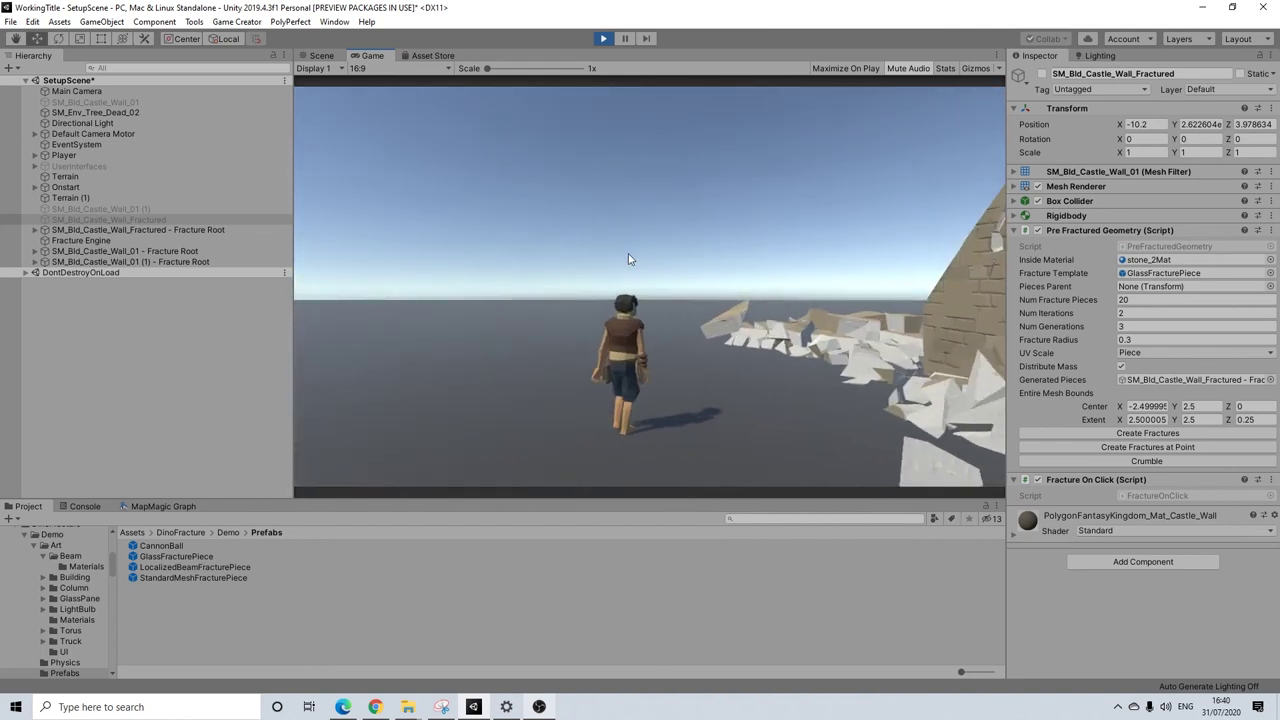
{"action": "key", "text": "d"}
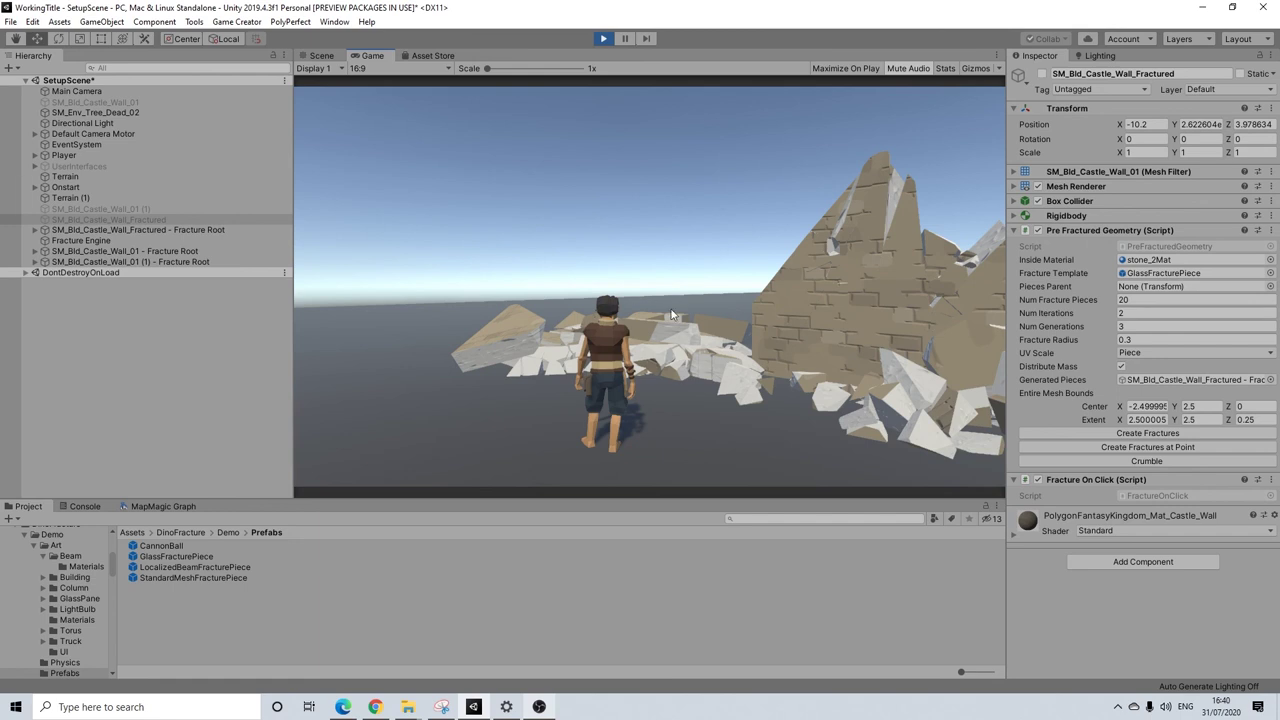
{"action": "left_click", "coordinate": [799, 295]}
{"action": "left_click", "coordinate": [877, 321]}
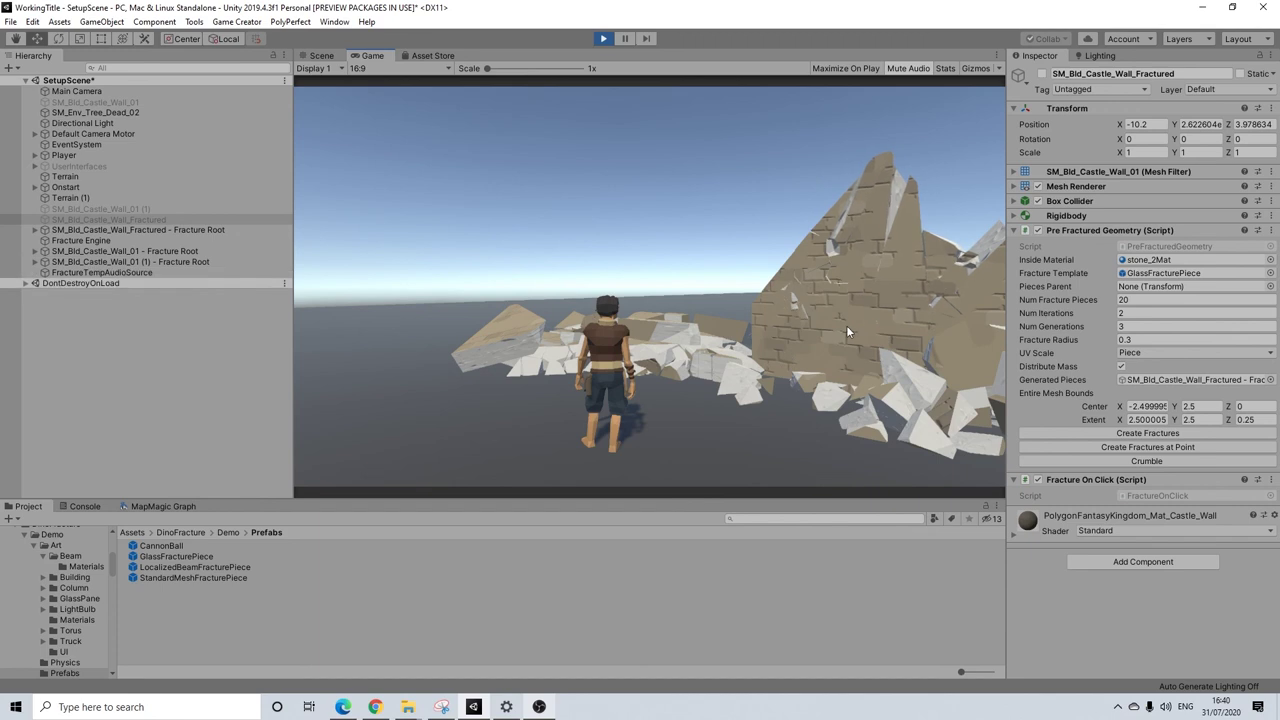
{"action": "left_click", "coordinate": [820, 343]}
{"action": "left_click", "coordinate": [795, 332]}
{"action": "left_click", "coordinate": [868, 331]}
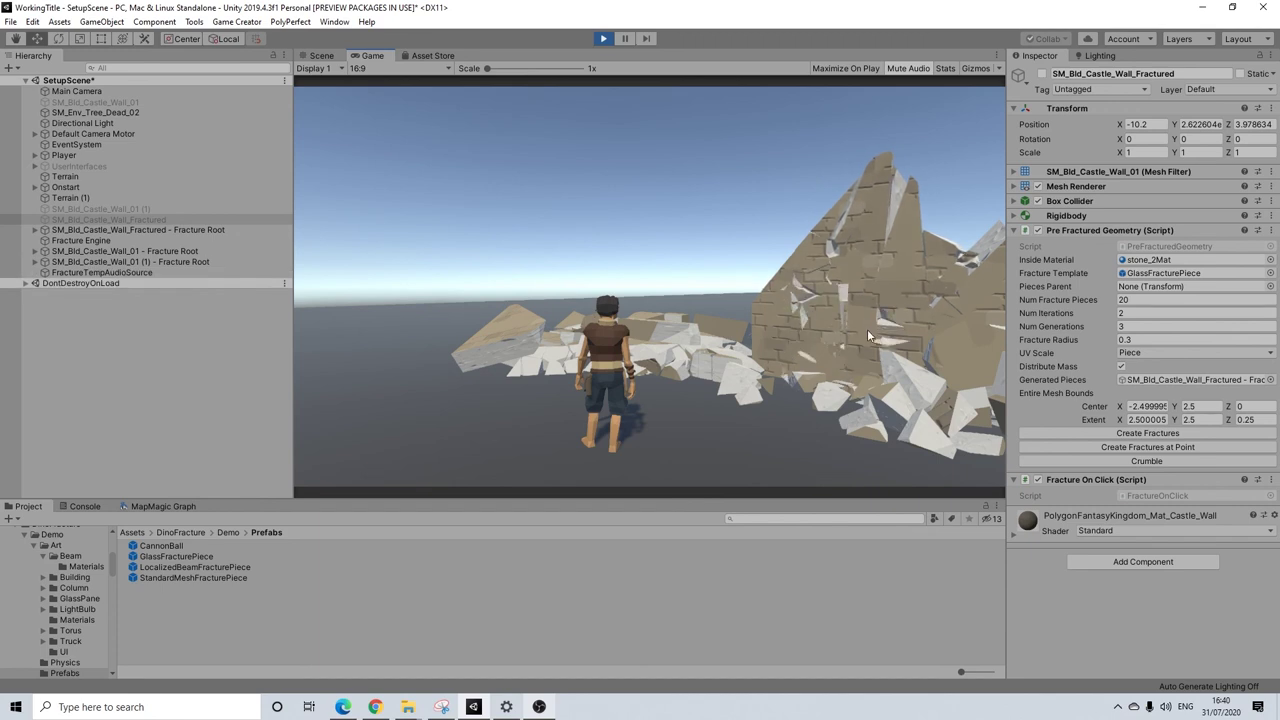
{"action": "left_click", "coordinate": [866, 320]}
{"action": "left_click", "coordinate": [866, 320]}
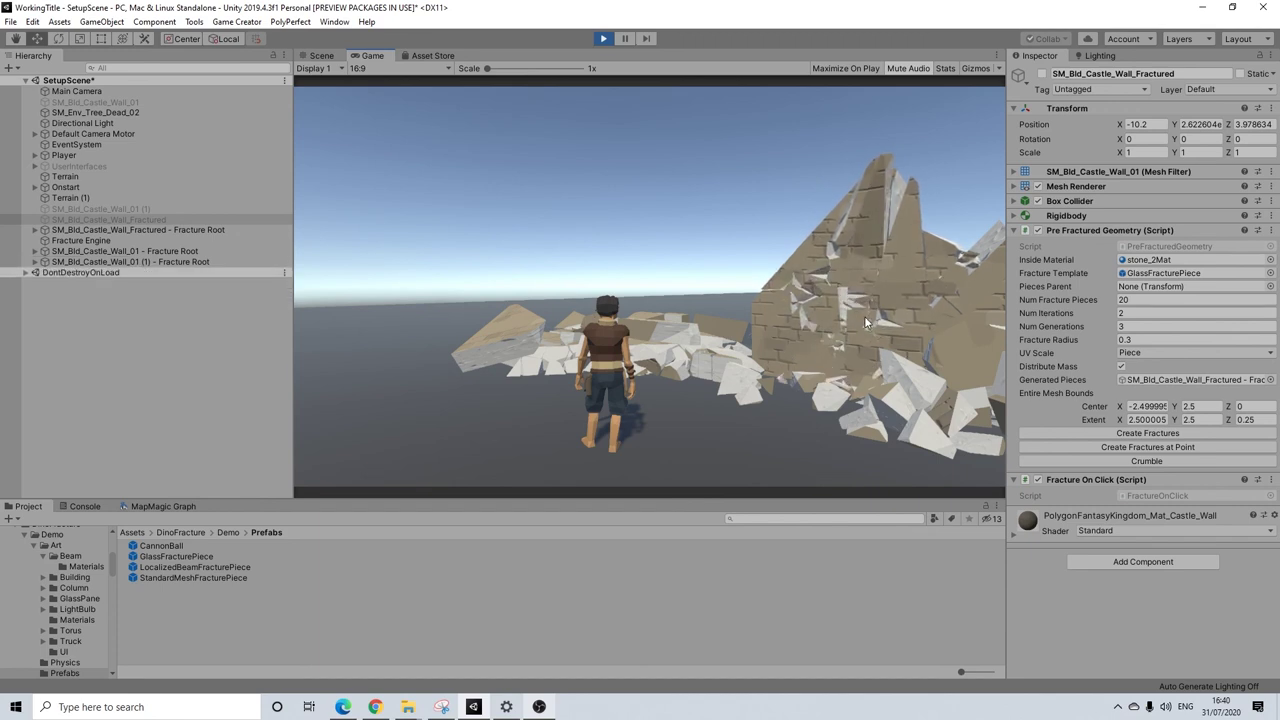
{"action": "left_click", "coordinate": [865, 318]}
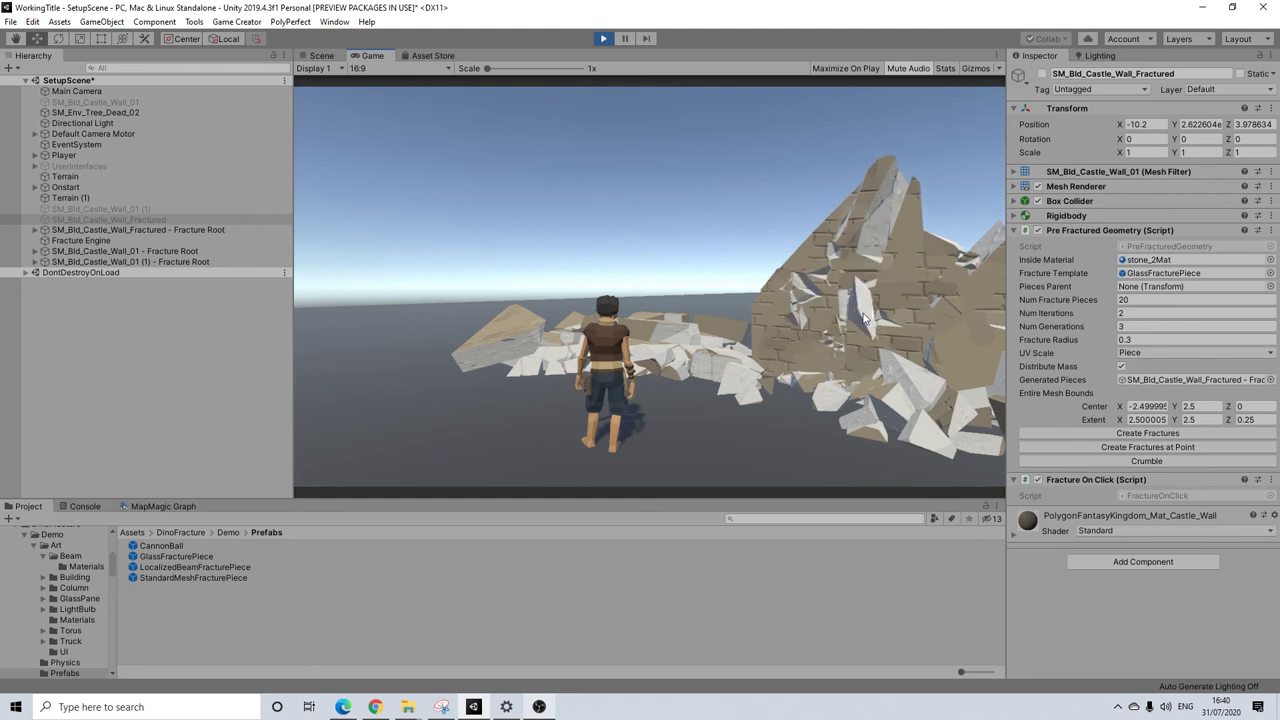
{"action": "left_click", "coordinate": [888, 310]}
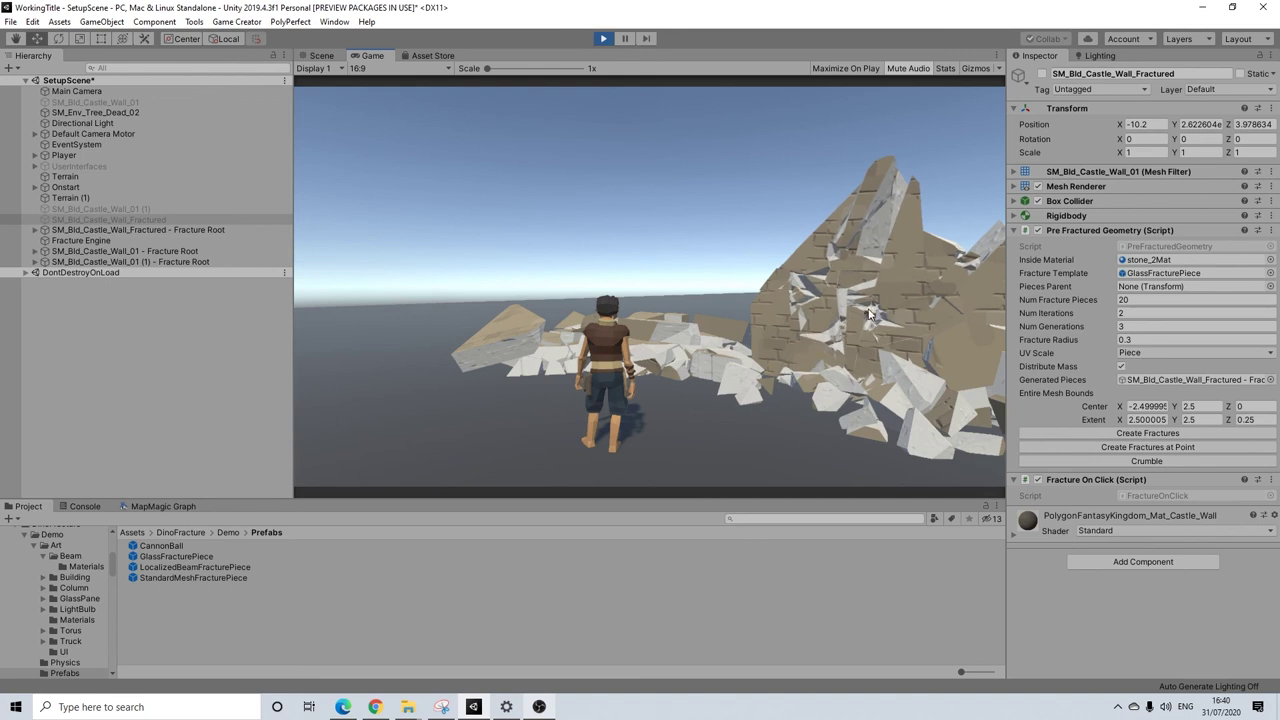
Walk along the middle wall and fracture the pieces still standing near its edge.
{"action": "key", "text": "d"}
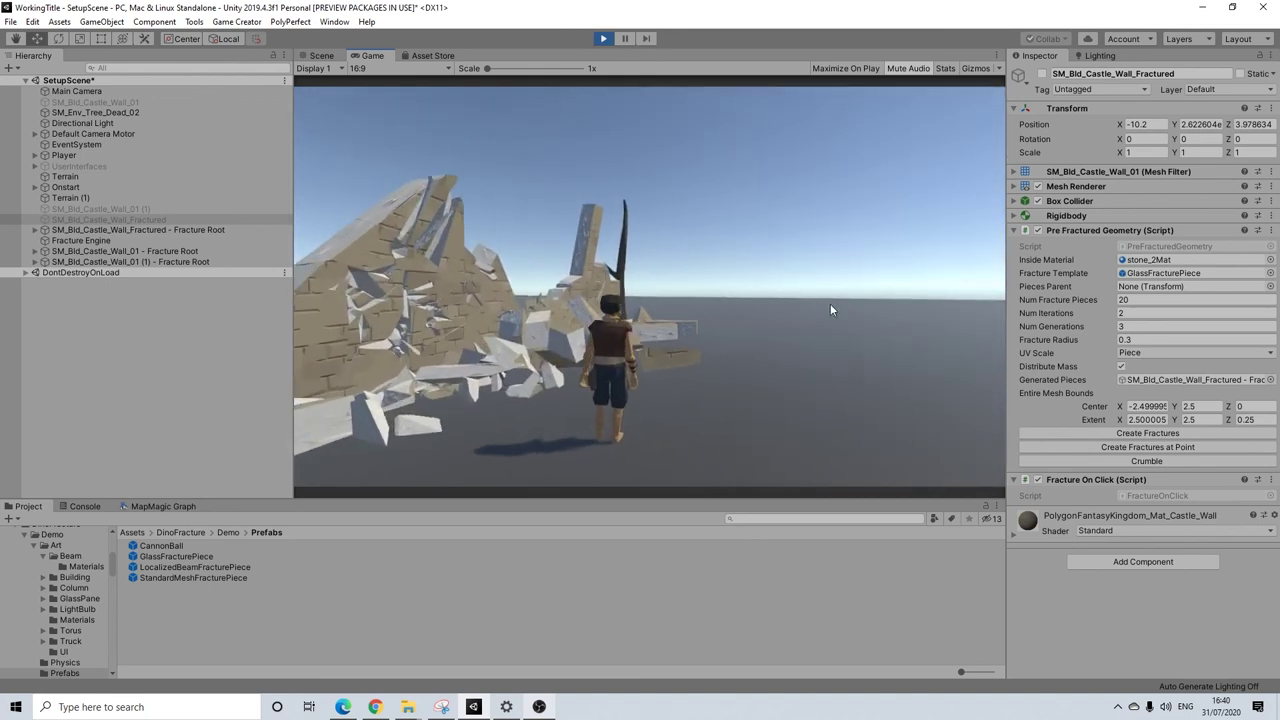
{"action": "left_click", "coordinate": [440, 299]}
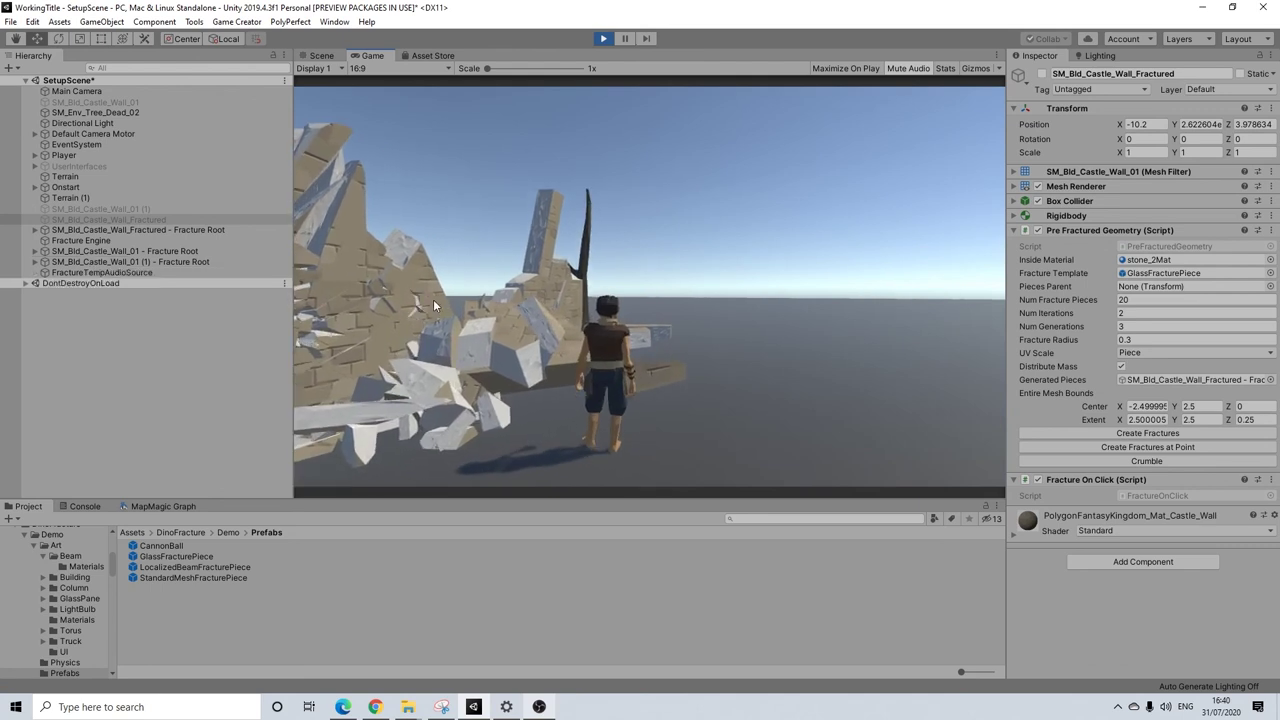
{"action": "left_click", "coordinate": [416, 275]}
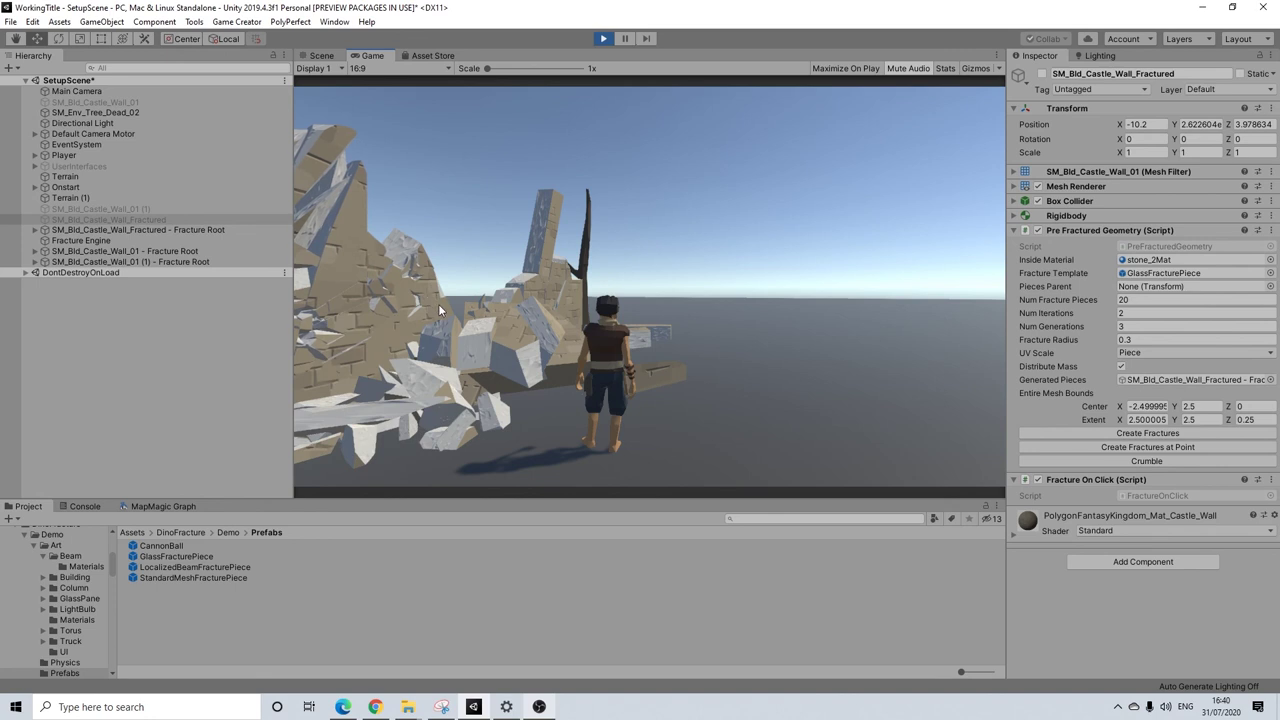
{"action": "left_click", "coordinate": [350, 252]}
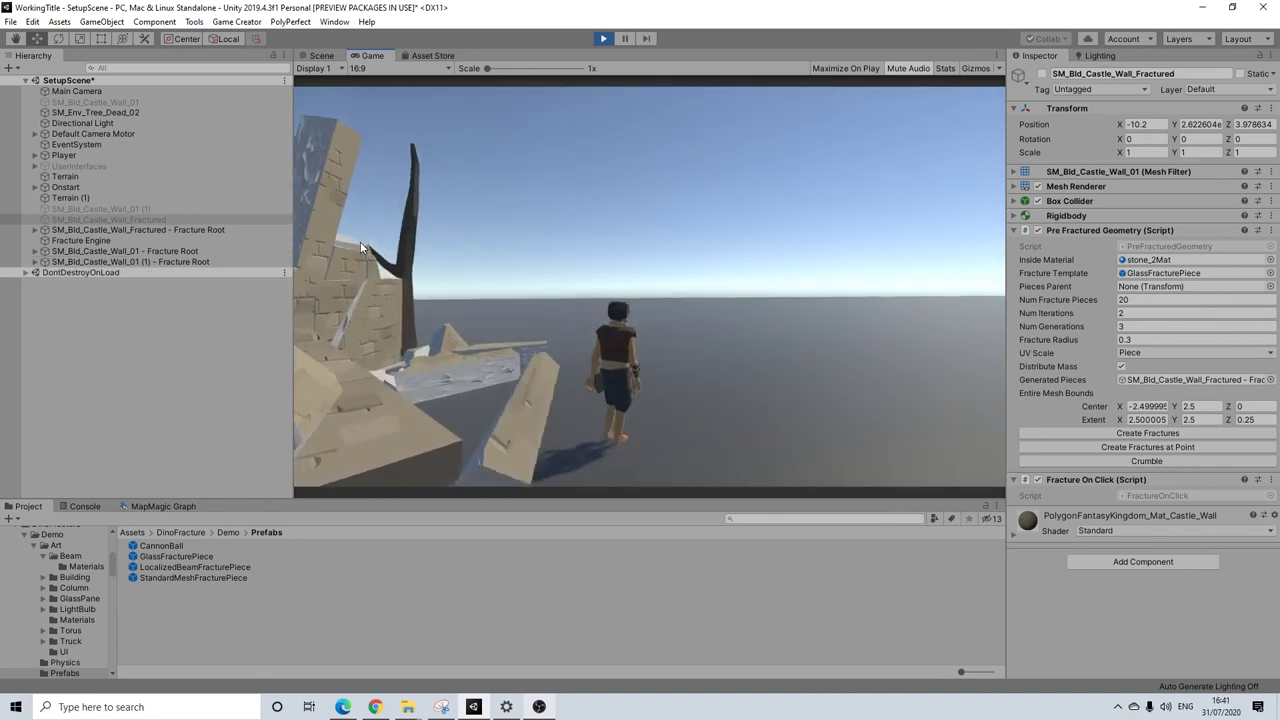
Walk the character towards the dead tree and fracture it at its lower trunk.
{"action": "key", "text": "w"}
{"action": "key", "text": "a"}
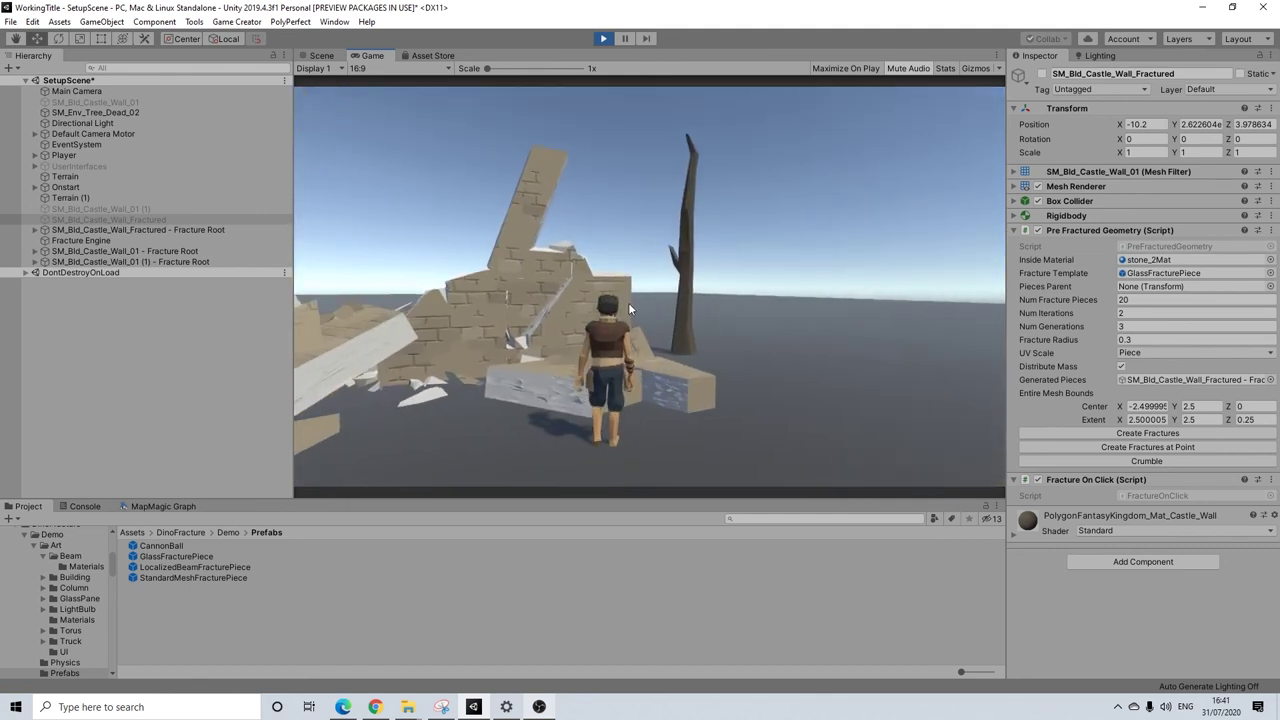
{"action": "left_click", "coordinate": [698, 313]}
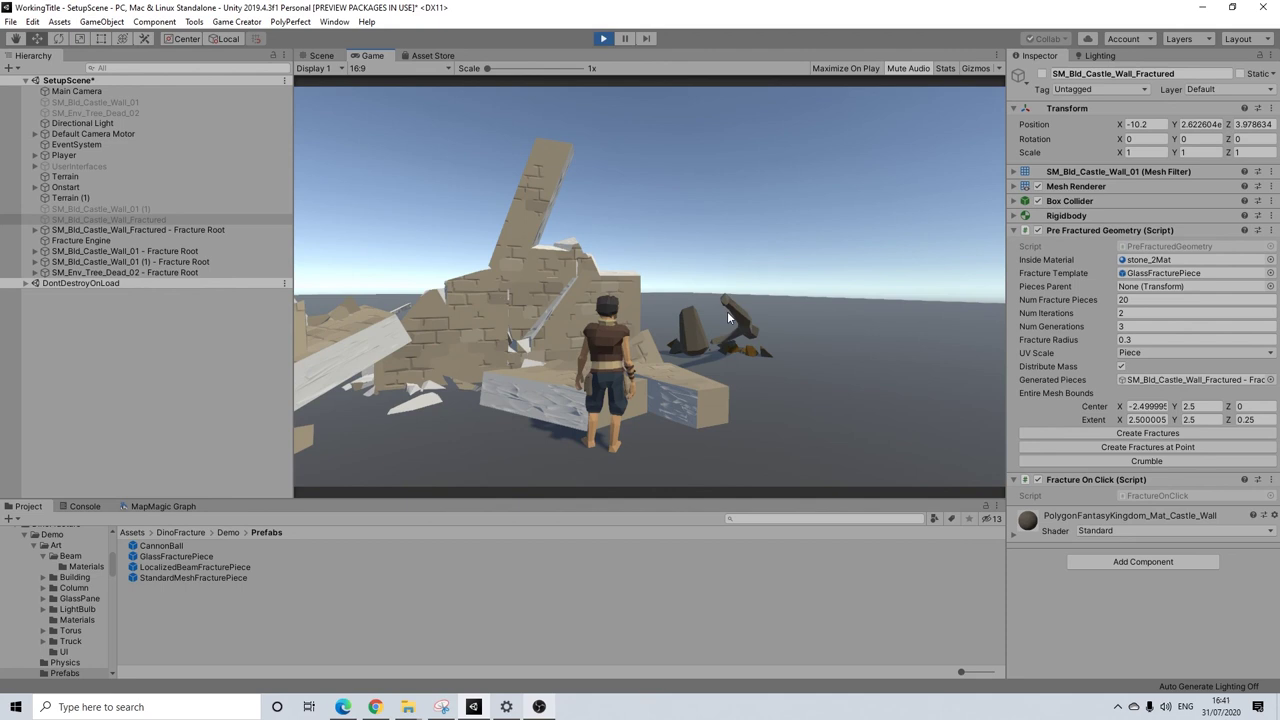